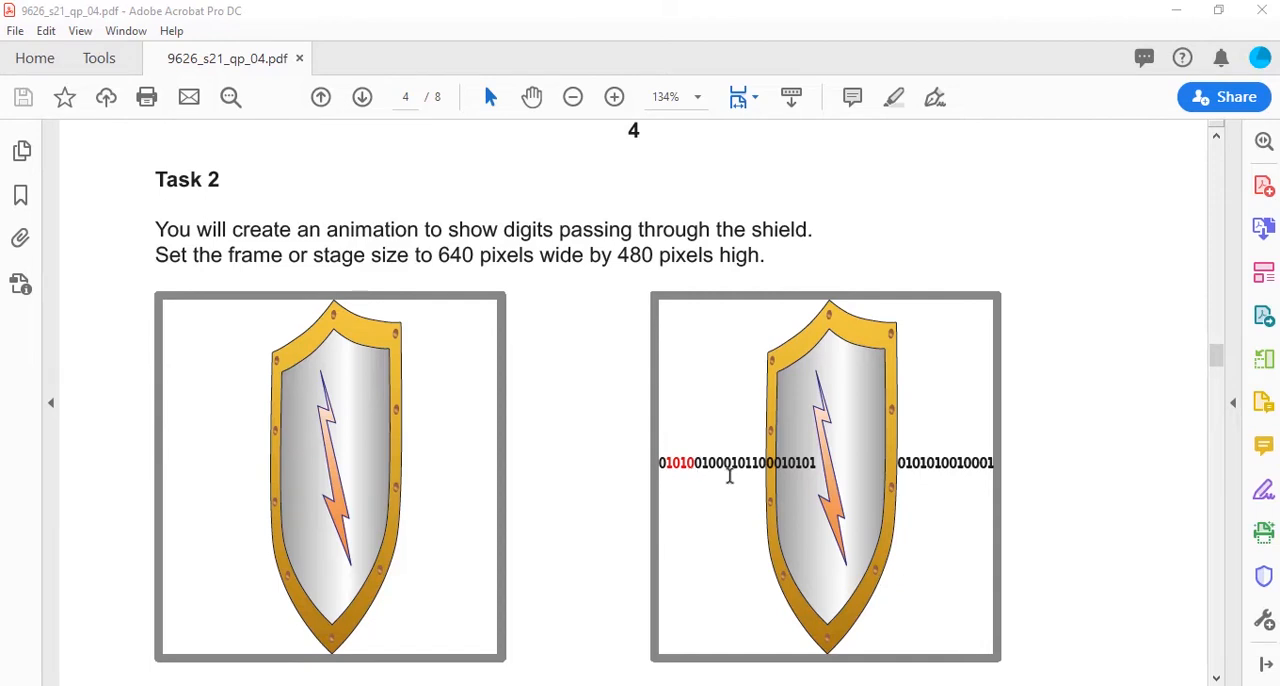
# Step: Review the Task 2 animation requirements and the labelled shield drawing specification in the exam PDF
pyautogui.scroll(-5, 732, 480)
pyautogui.scroll(-1, 733, 482)
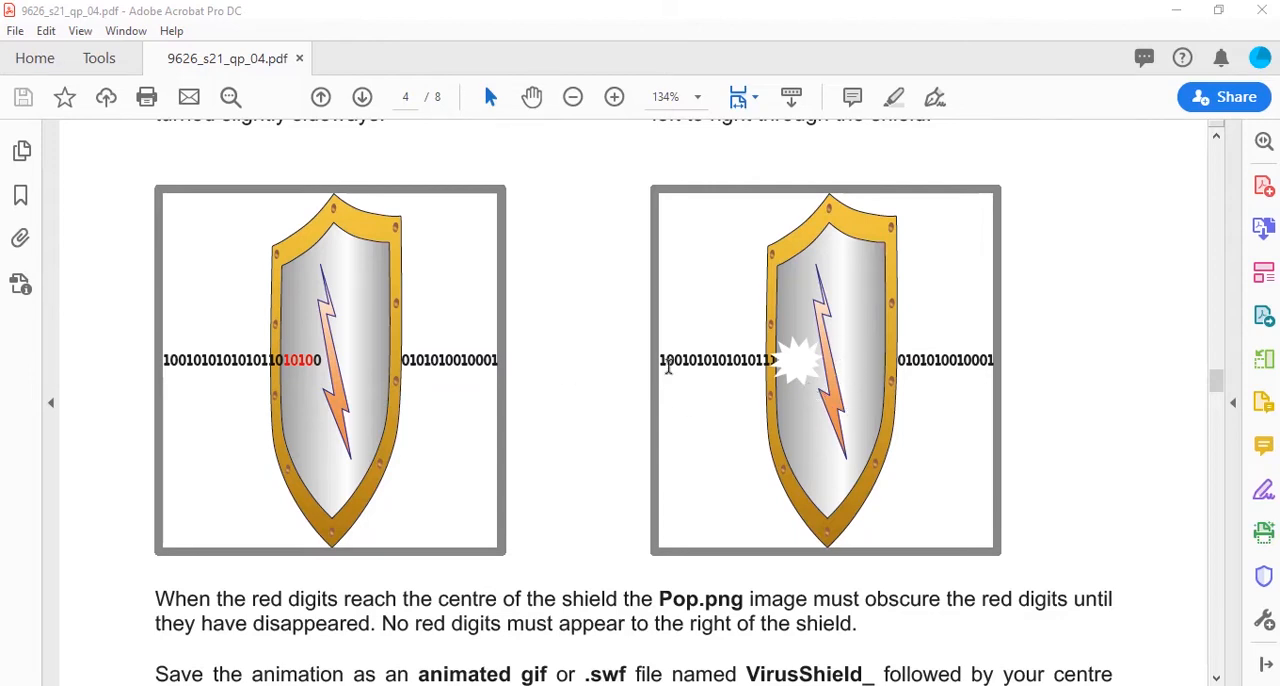
pyautogui.scroll(4, 525, 428)
pyautogui.scroll(4, 525, 428)
pyautogui.scroll(-2, 717, 380)
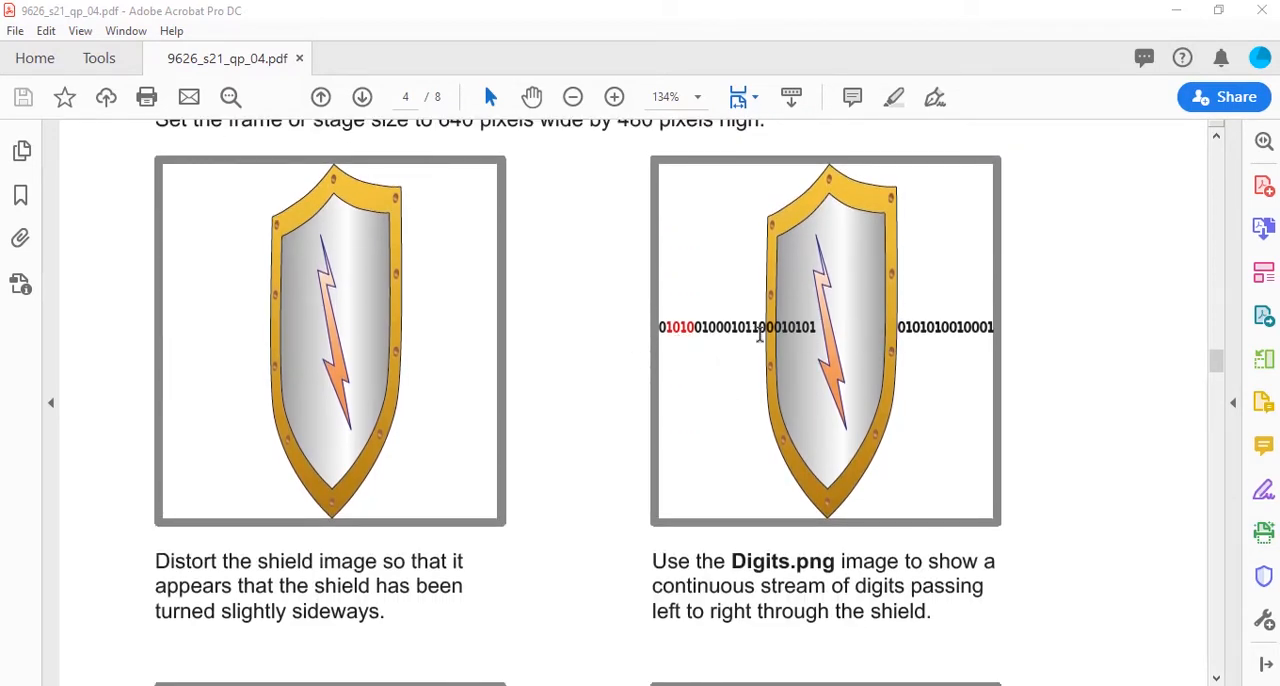
pyautogui.scroll(-5, 760, 335)
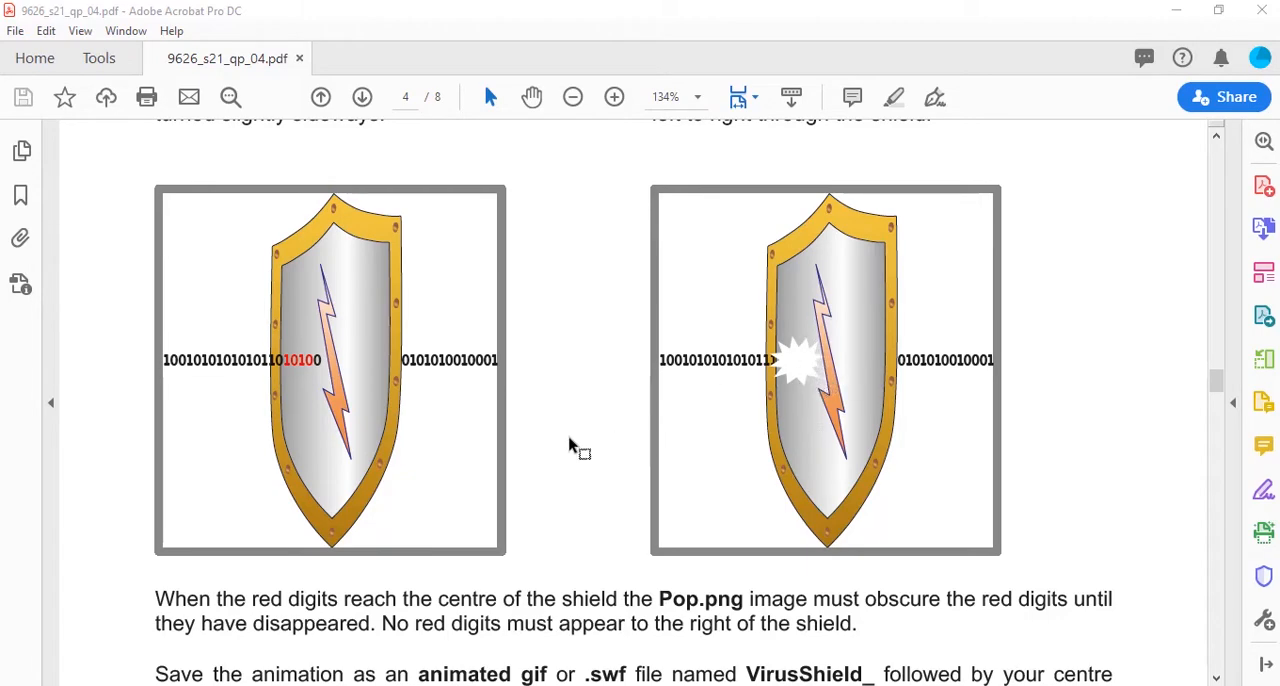
pyautogui.scroll(10, 572, 446)
pyautogui.scroll(10, 572, 446)
pyautogui.scroll(10, 572, 446)
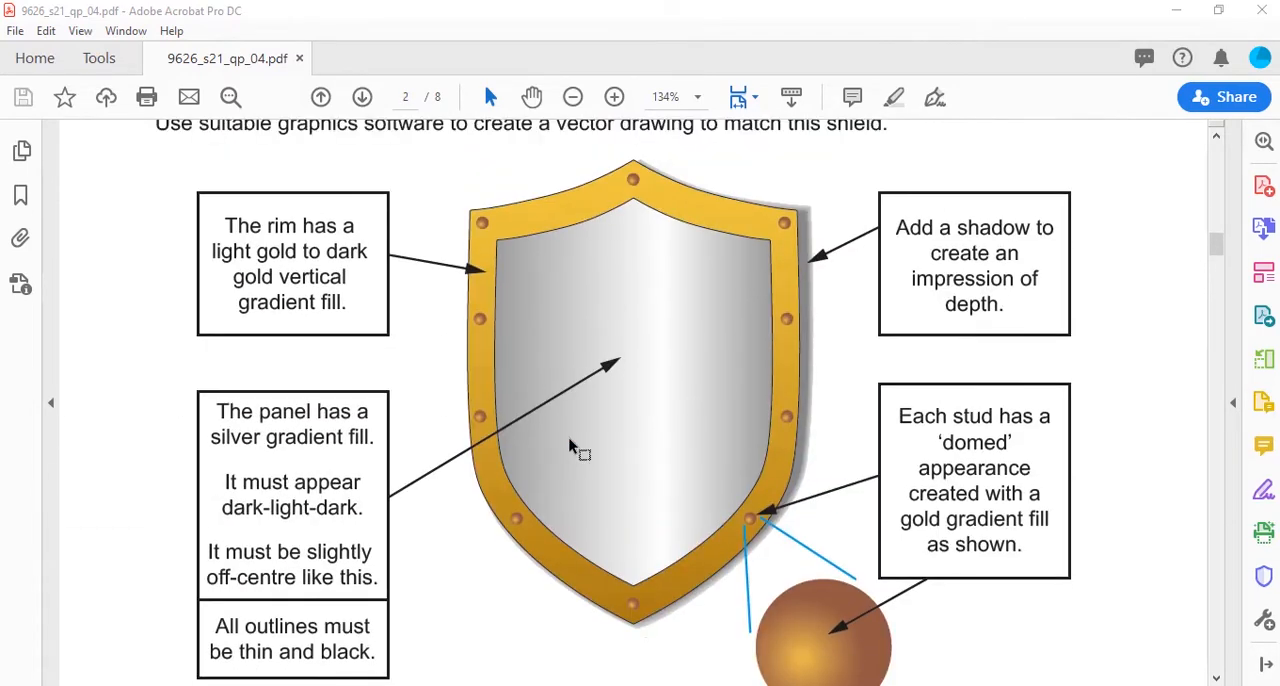
pyautogui.scroll(-1, 572, 446)
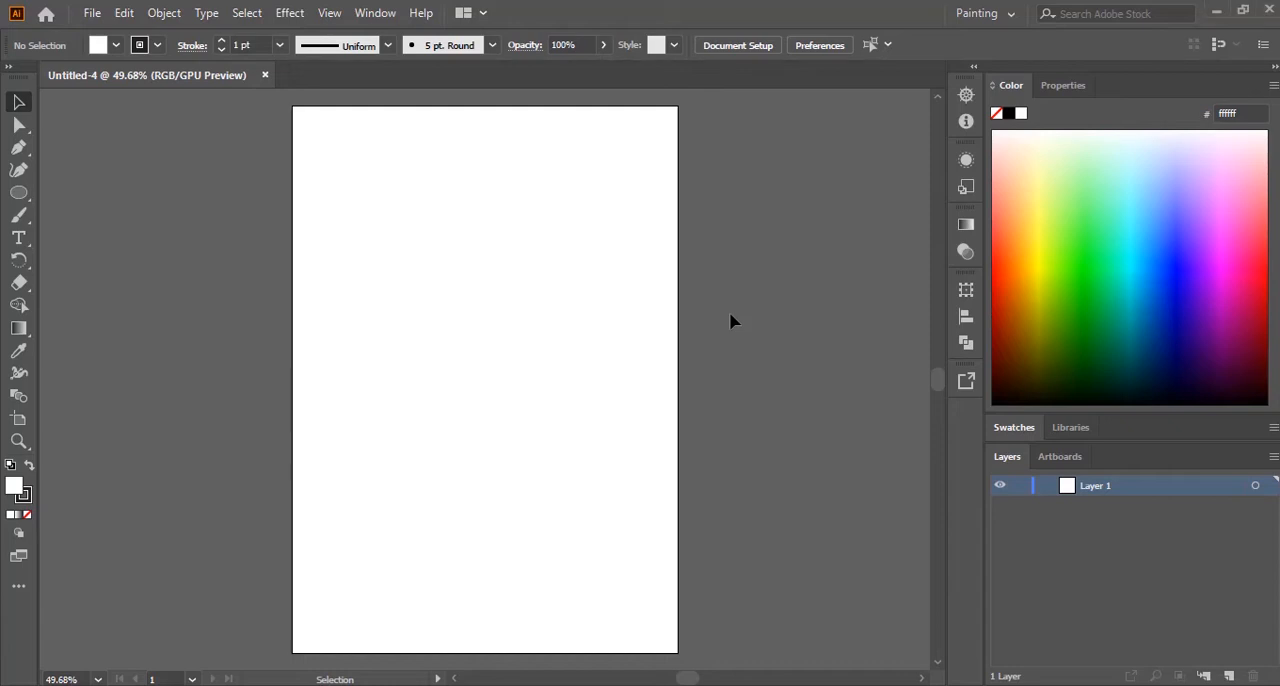
# Step: Show the document grid and set up the Pen tool with no stroke and a CMYK Green fill
pyautogui.hotkey('ctrl', "'")
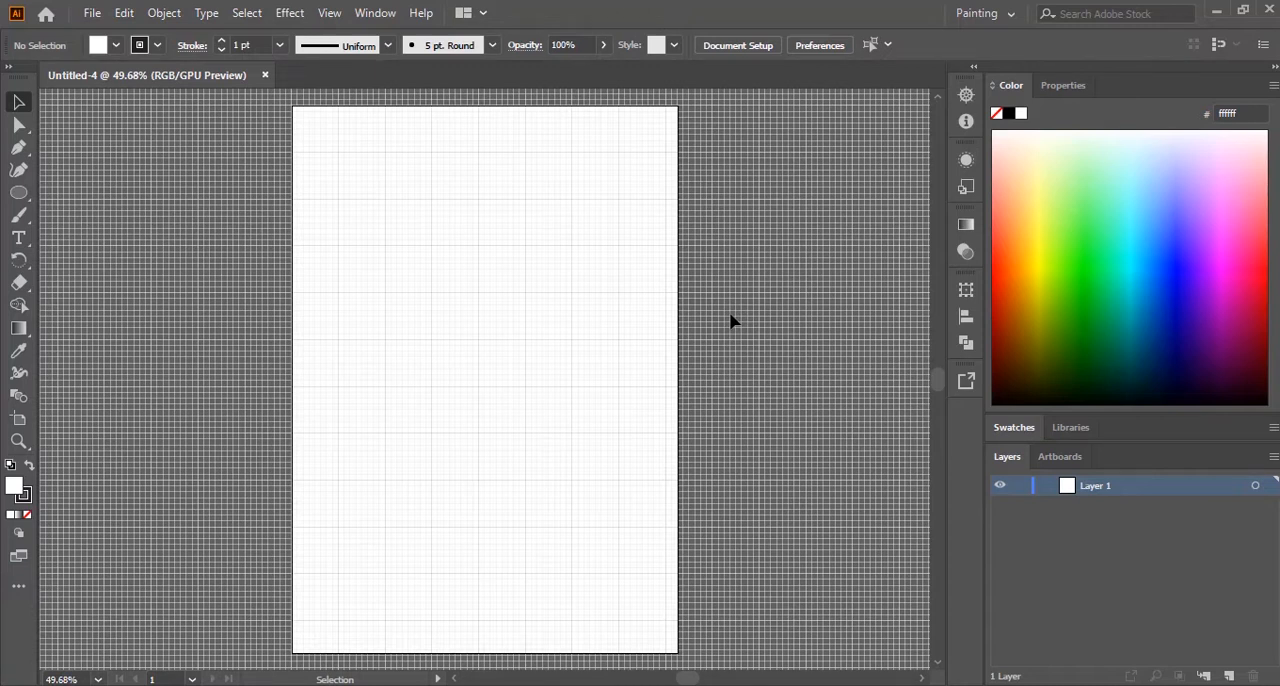
pyautogui.click(17, 150)
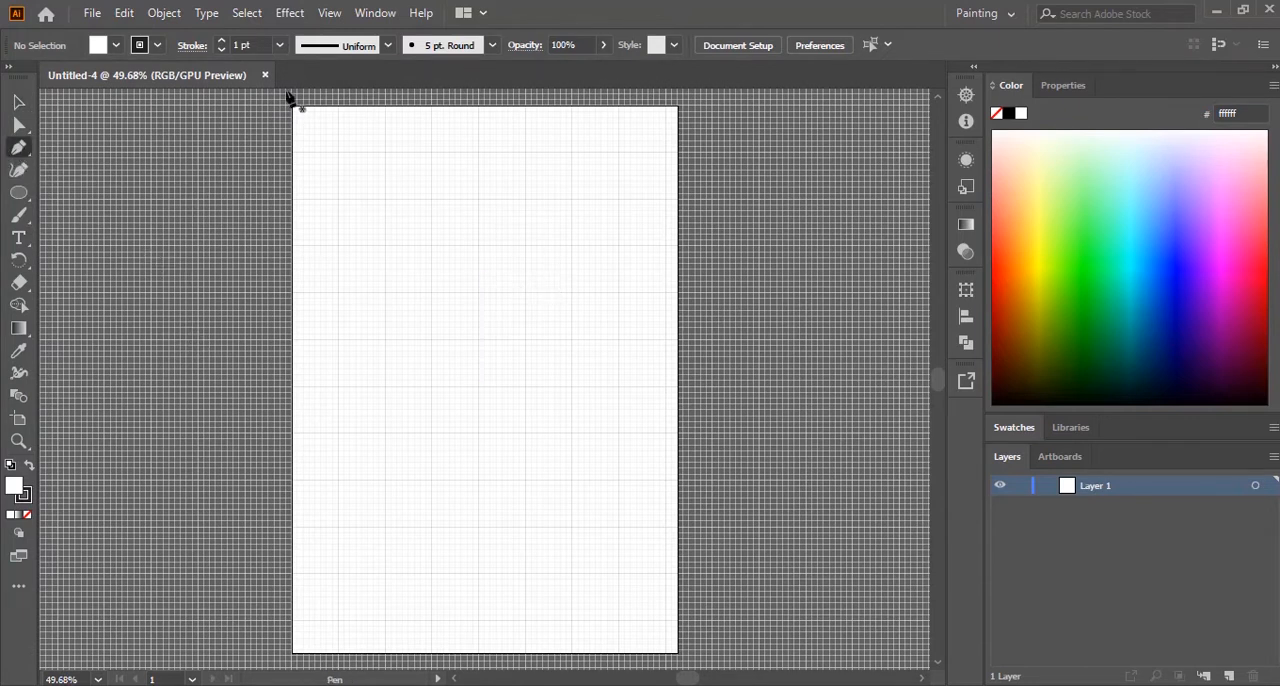
pyautogui.click(157, 45)
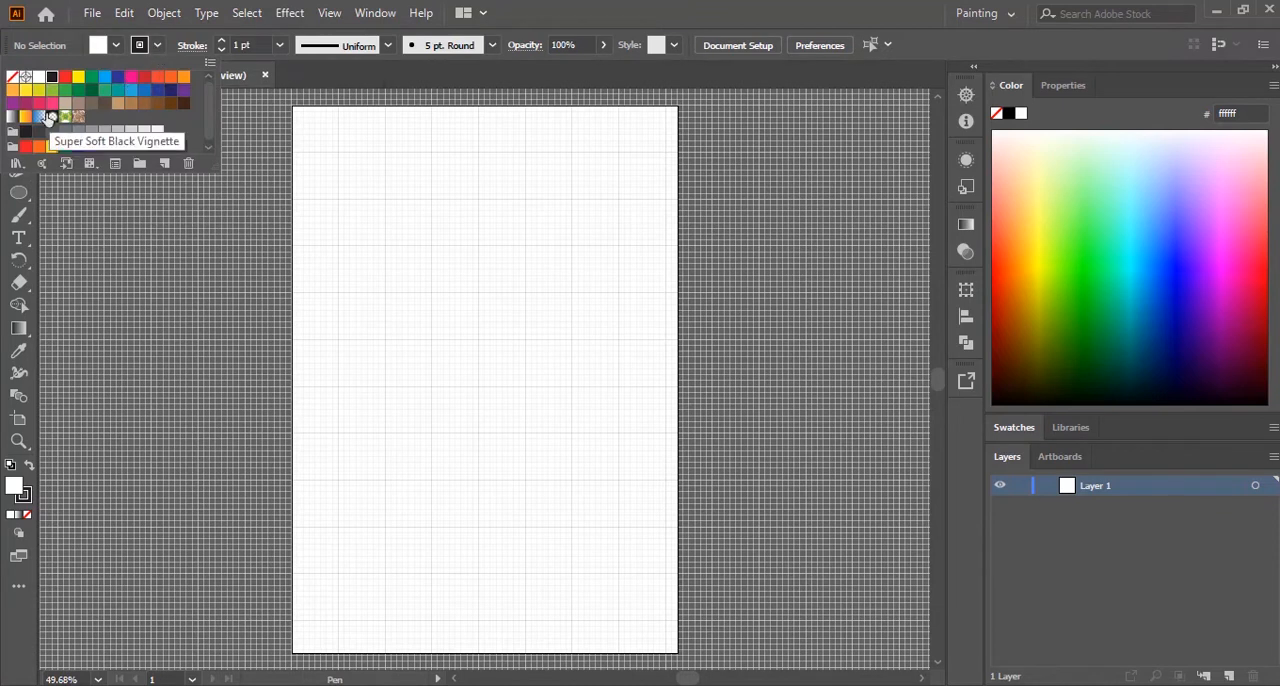
pyautogui.click(603, 9)
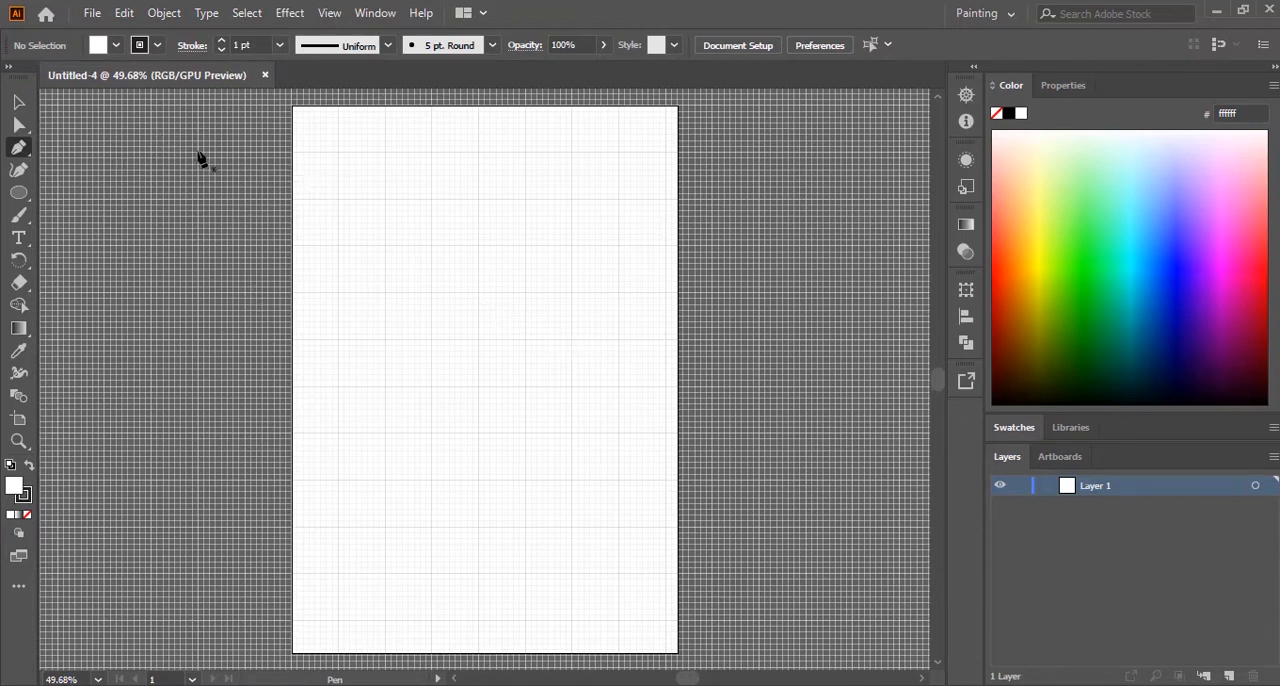
pyautogui.click(142, 50)
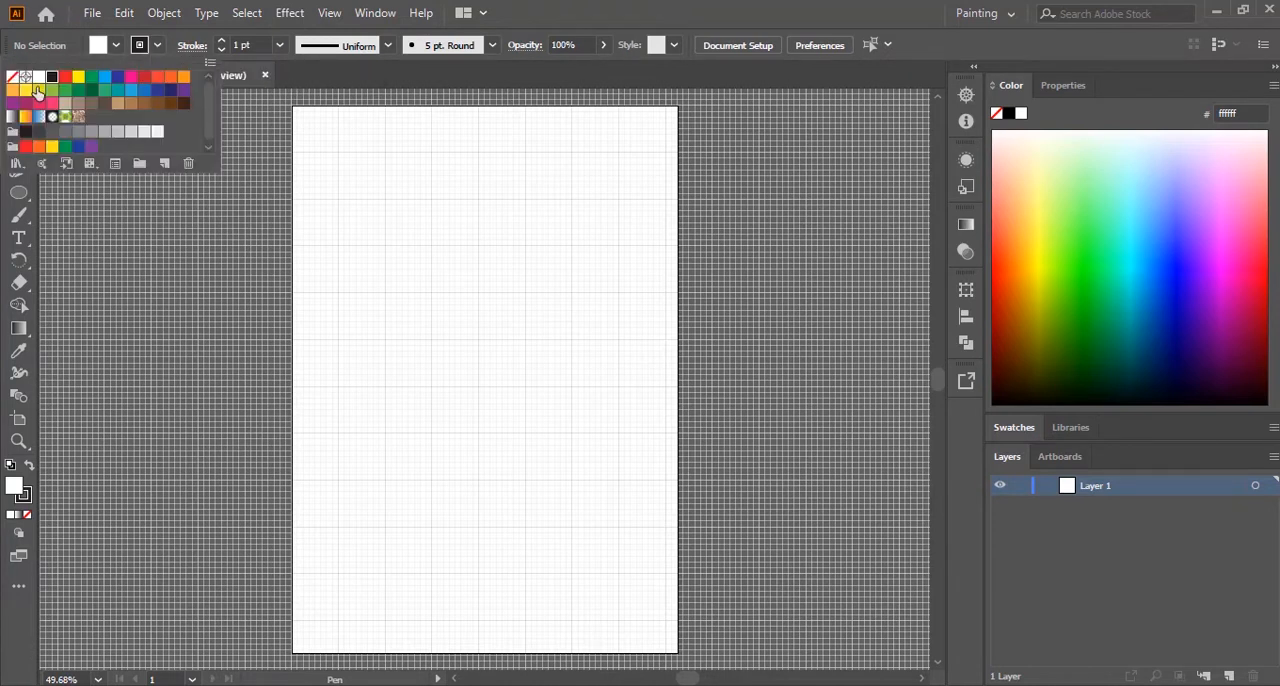
pyautogui.click(14, 78)
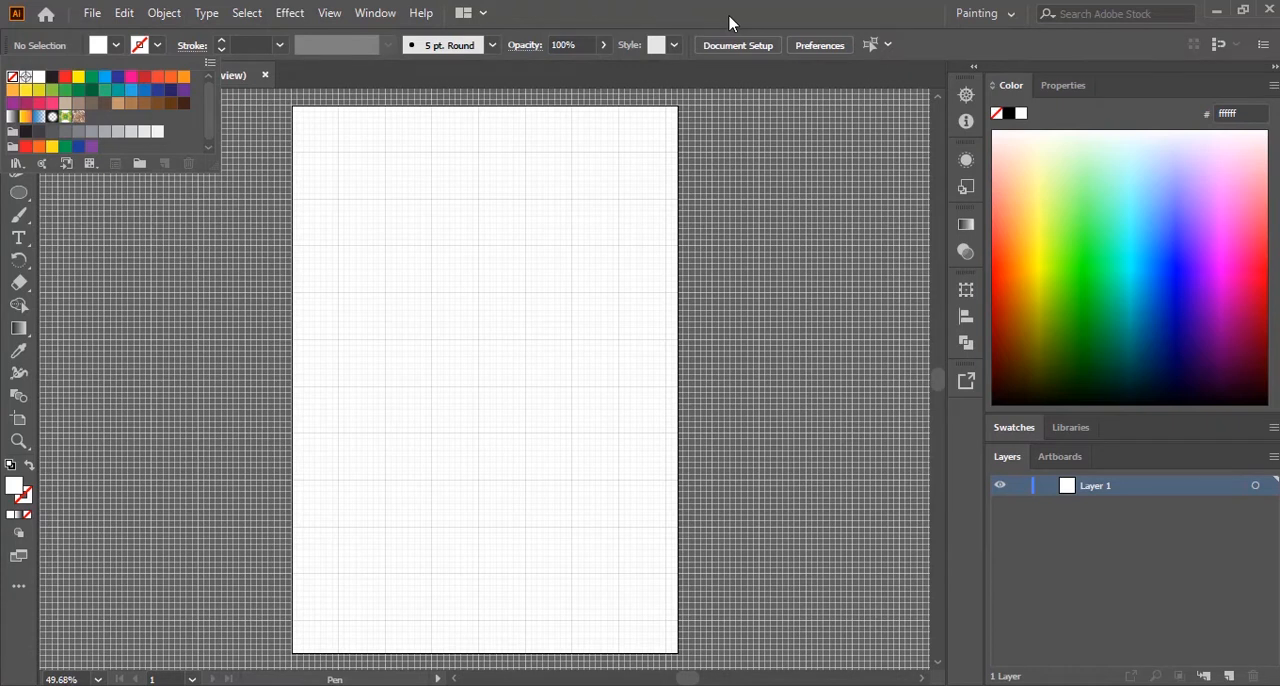
pyautogui.click(115, 50)
pyautogui.click(115, 50)
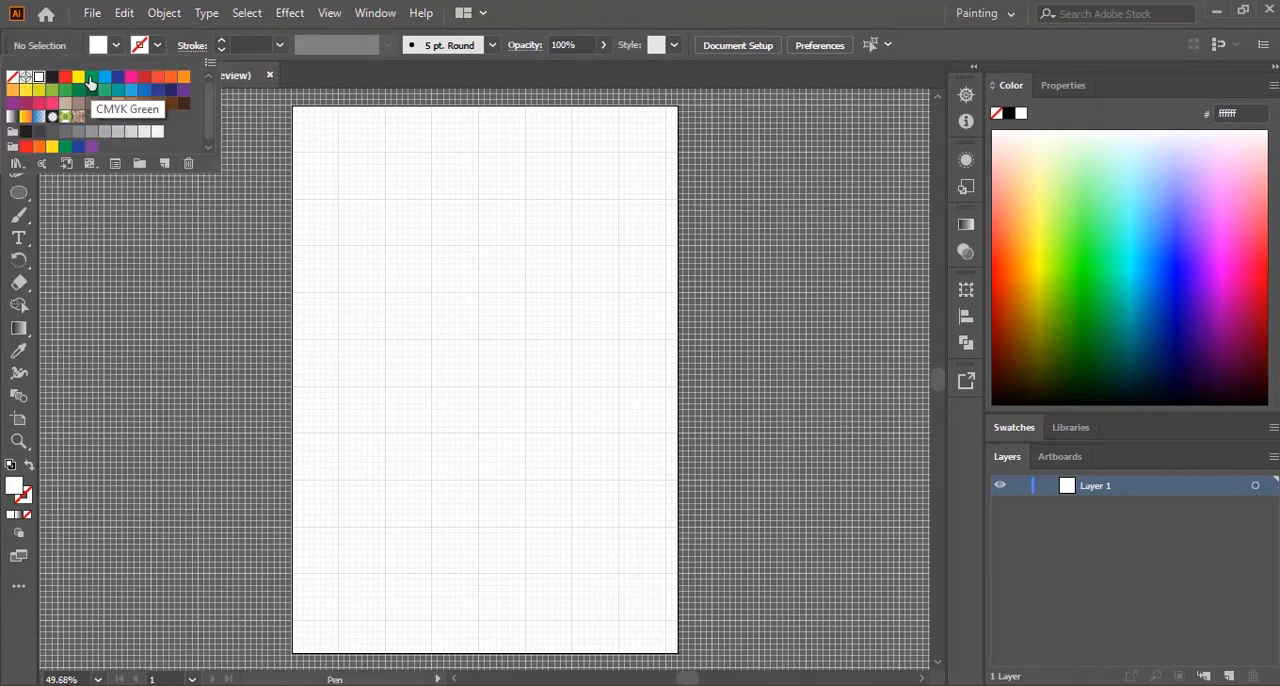
pyautogui.click(89, 78)
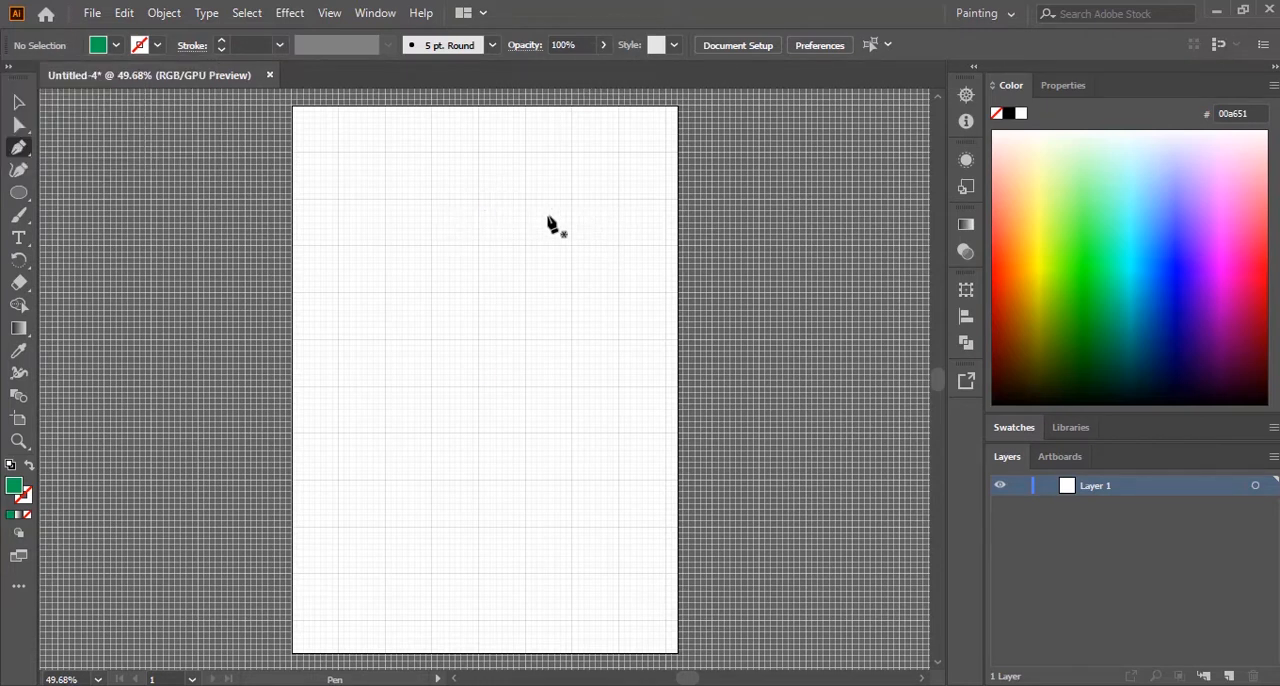
# Step: Draw the left half of the shield as a closed four-point path about 50 mm wide and 160 mm tall
pyautogui.click(477, 153)
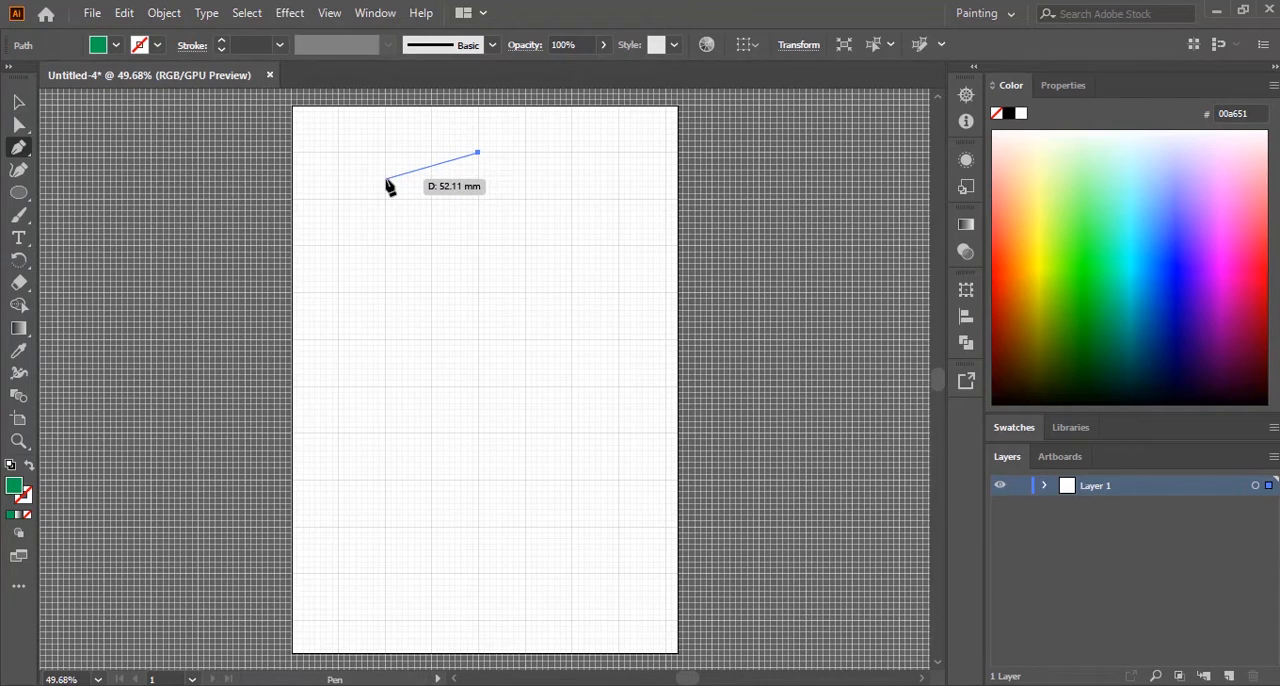
pyautogui.click(386, 180)
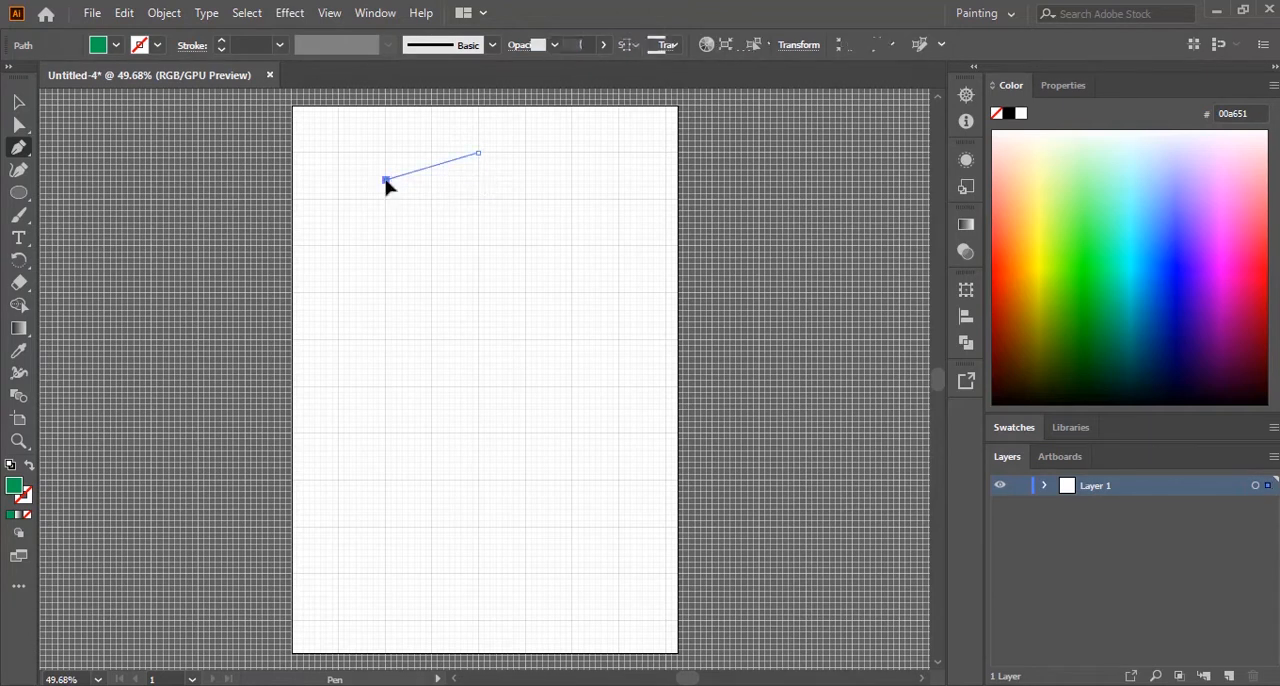
pyautogui.click(386, 340)
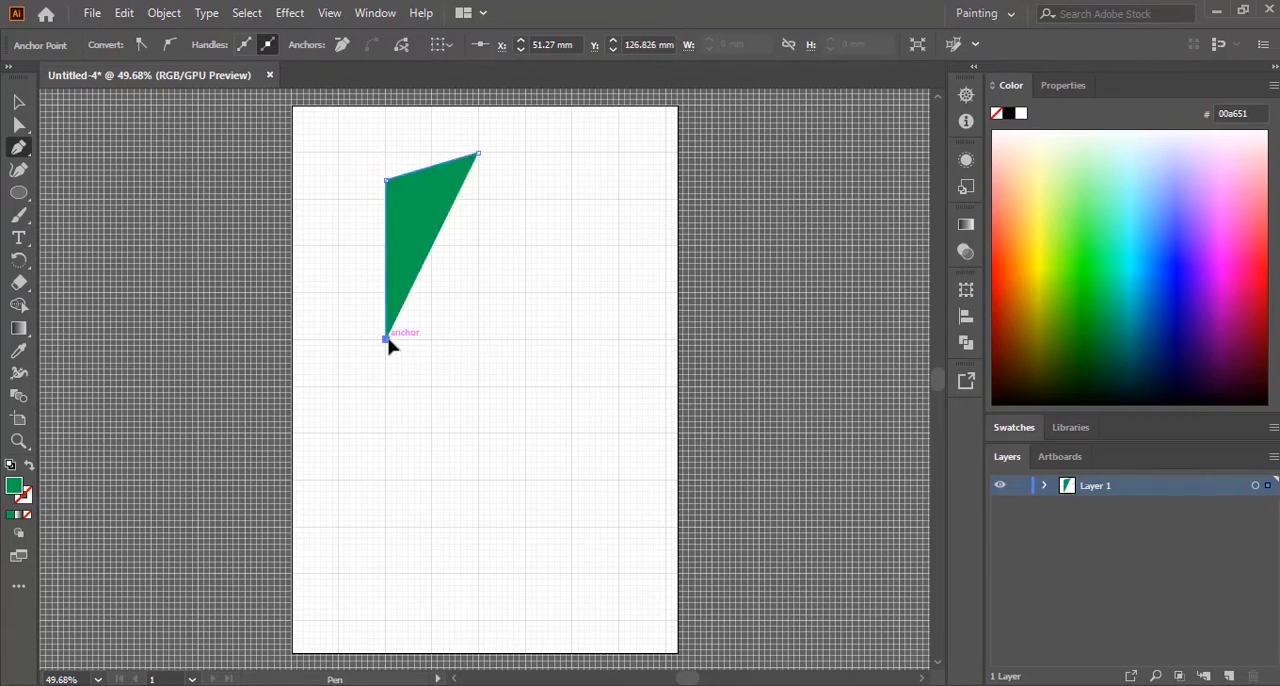
pyautogui.click(479, 449)
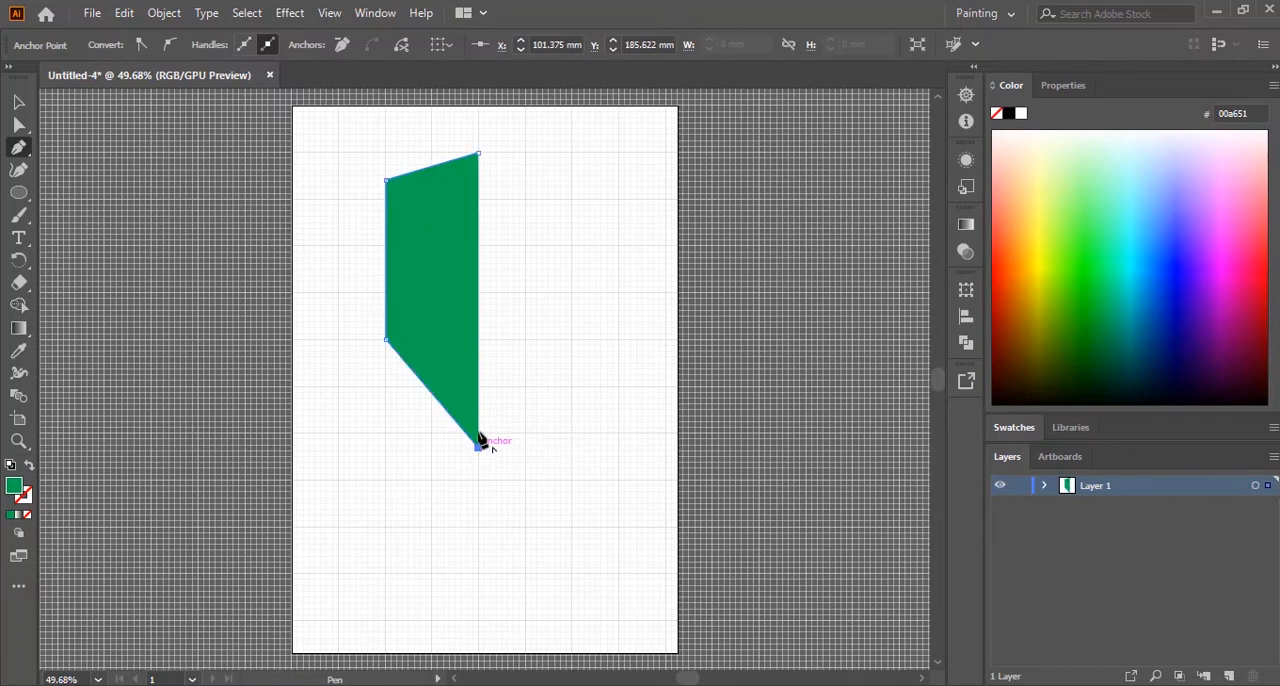
pyautogui.click(478, 155)
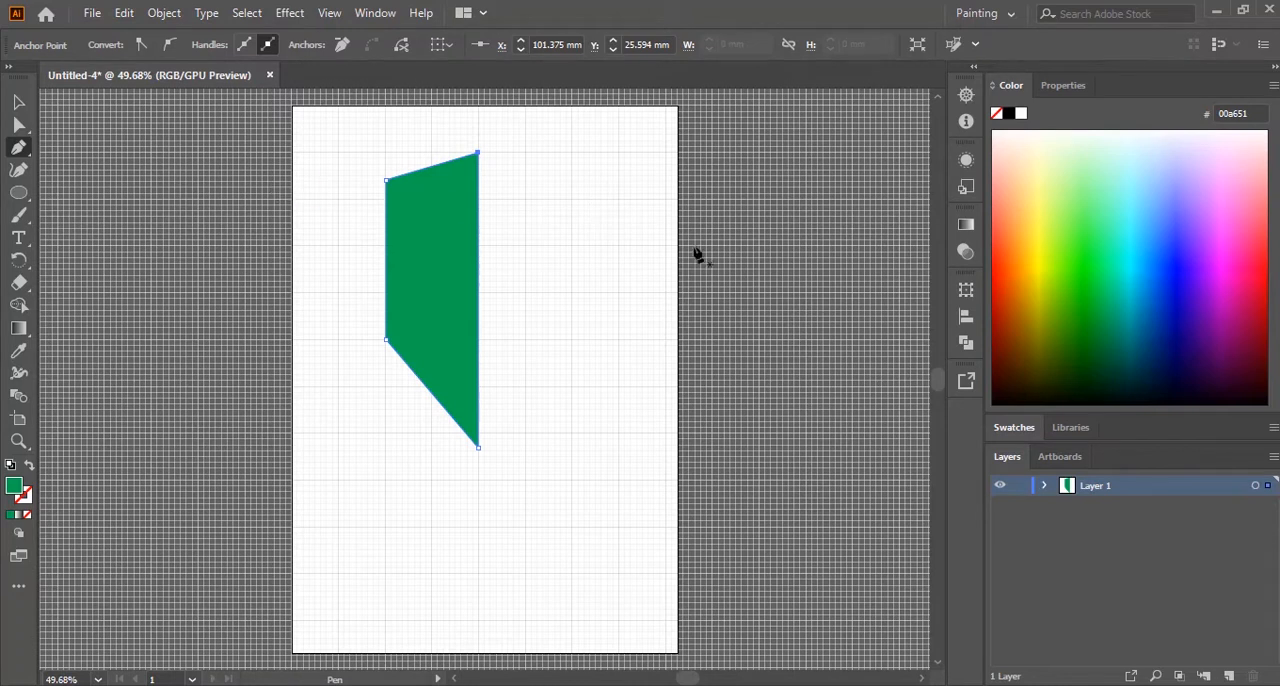
# Step: Round the half shield's outer lower corner to a radius of about 140 mm
pyautogui.click(19, 128)
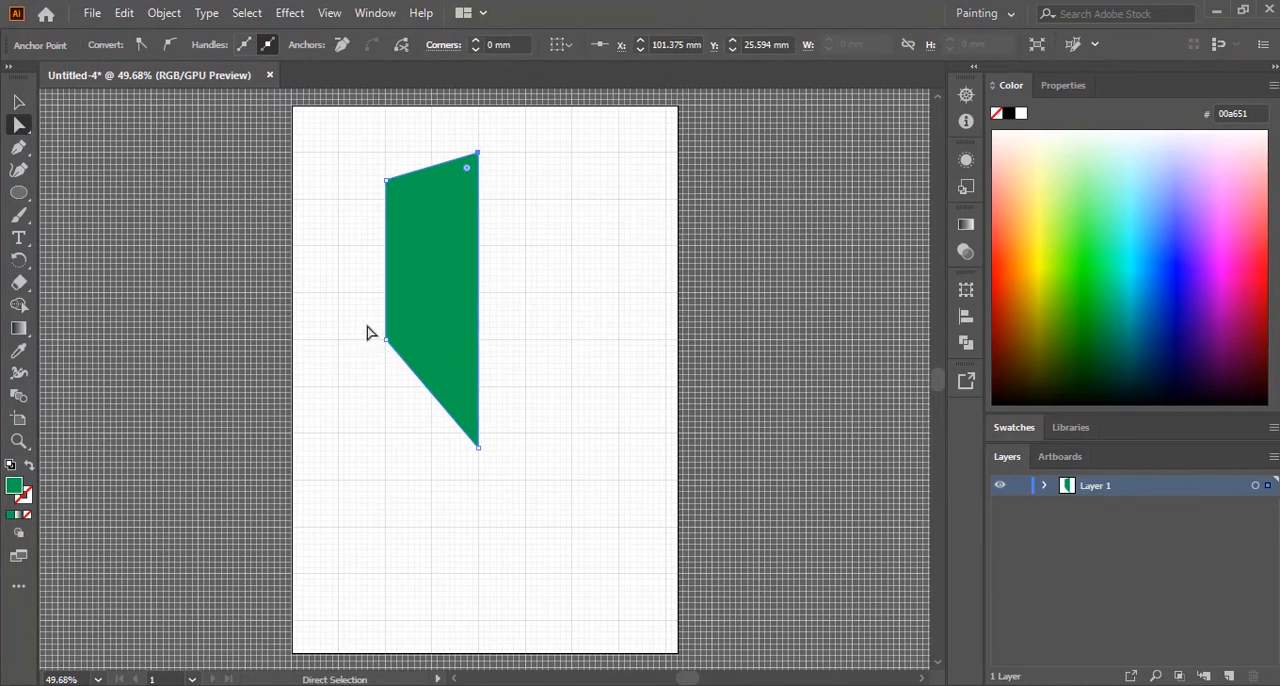
pyautogui.moveTo(350, 303); pyautogui.dragTo(426, 403)
pyautogui.moveTo(408, 333); pyautogui.dragTo(641, 235)
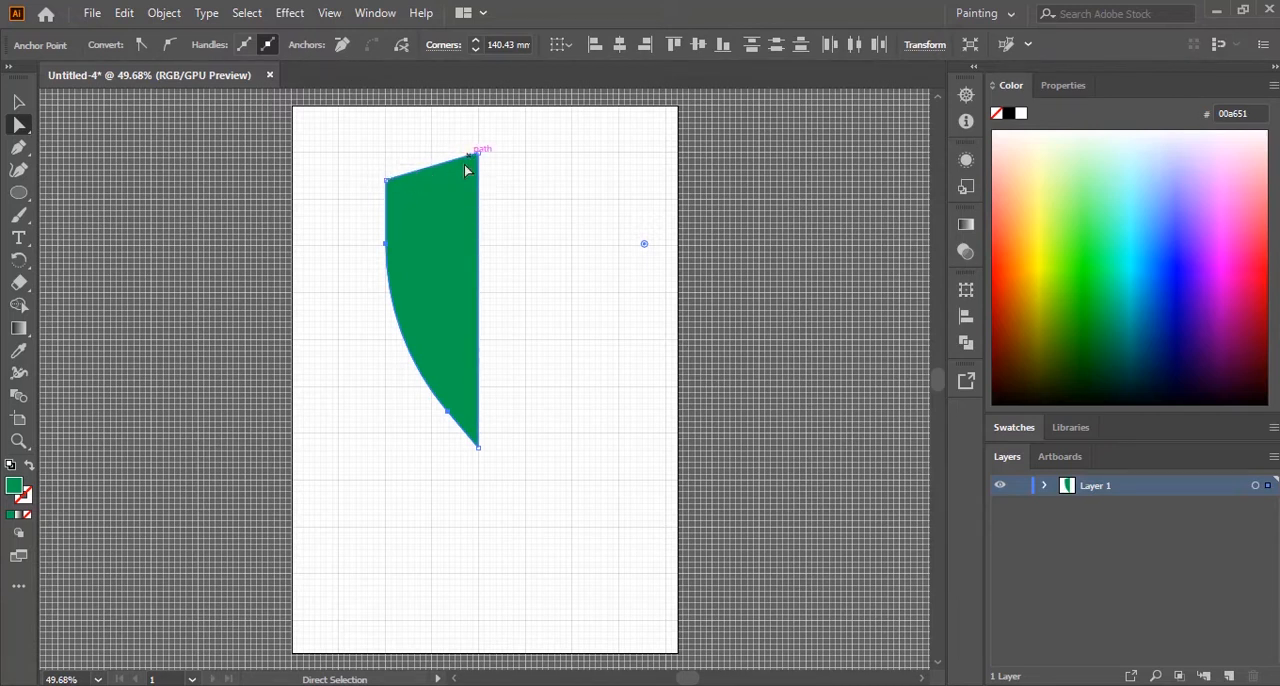
# Step: Bend the half shield's slanted top edge slightly inward with the Curvature tool and deselect the shape
pyautogui.click(19, 172)
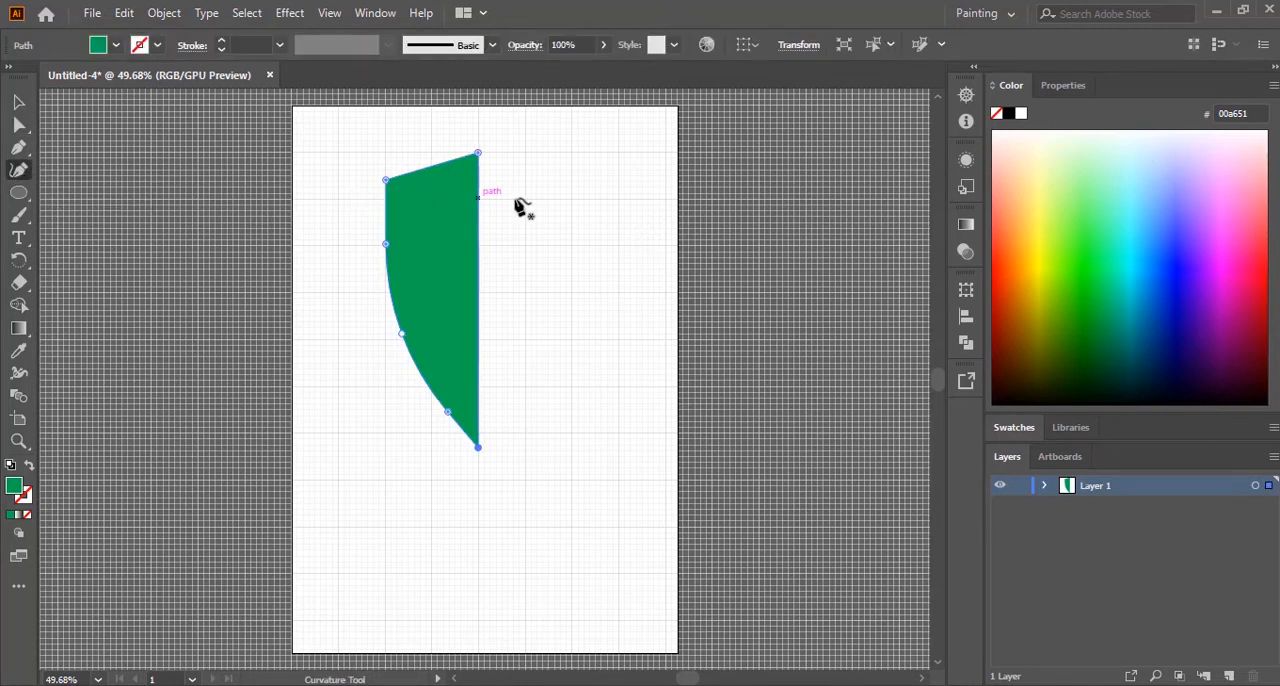
pyautogui.click(445, 164)
pyautogui.moveTo(455, 167); pyautogui.dragTo(454, 167)
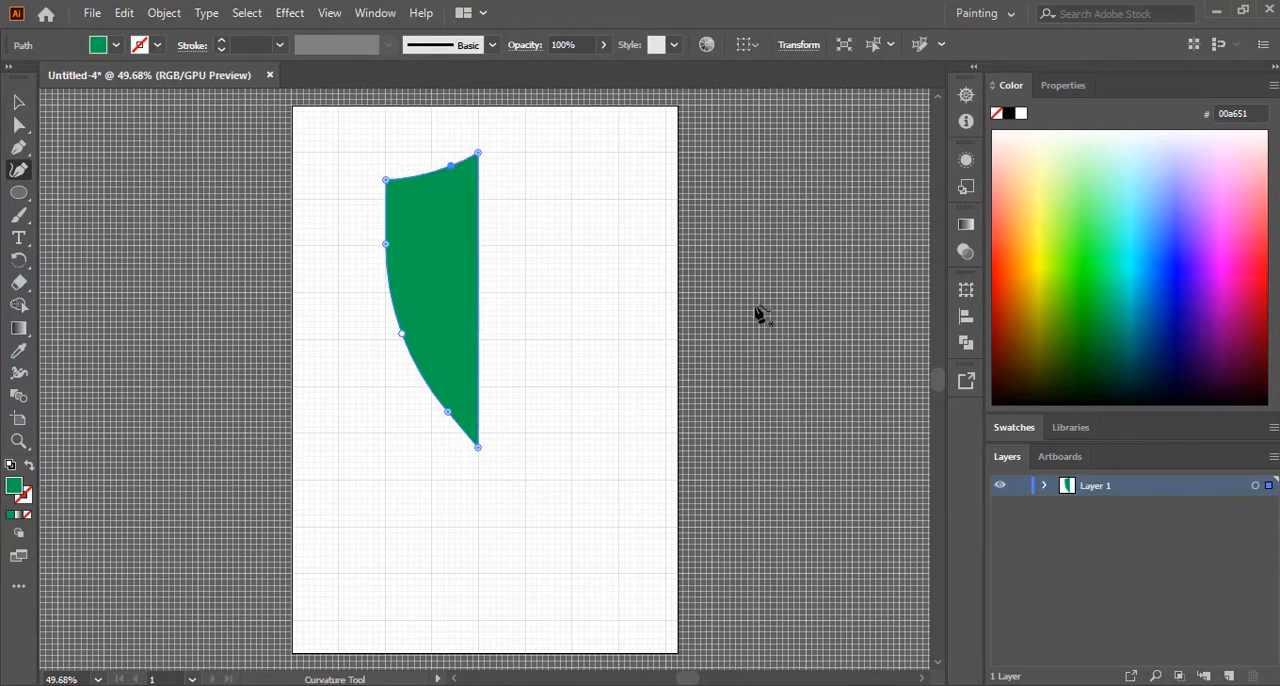
pyautogui.click(18, 102)
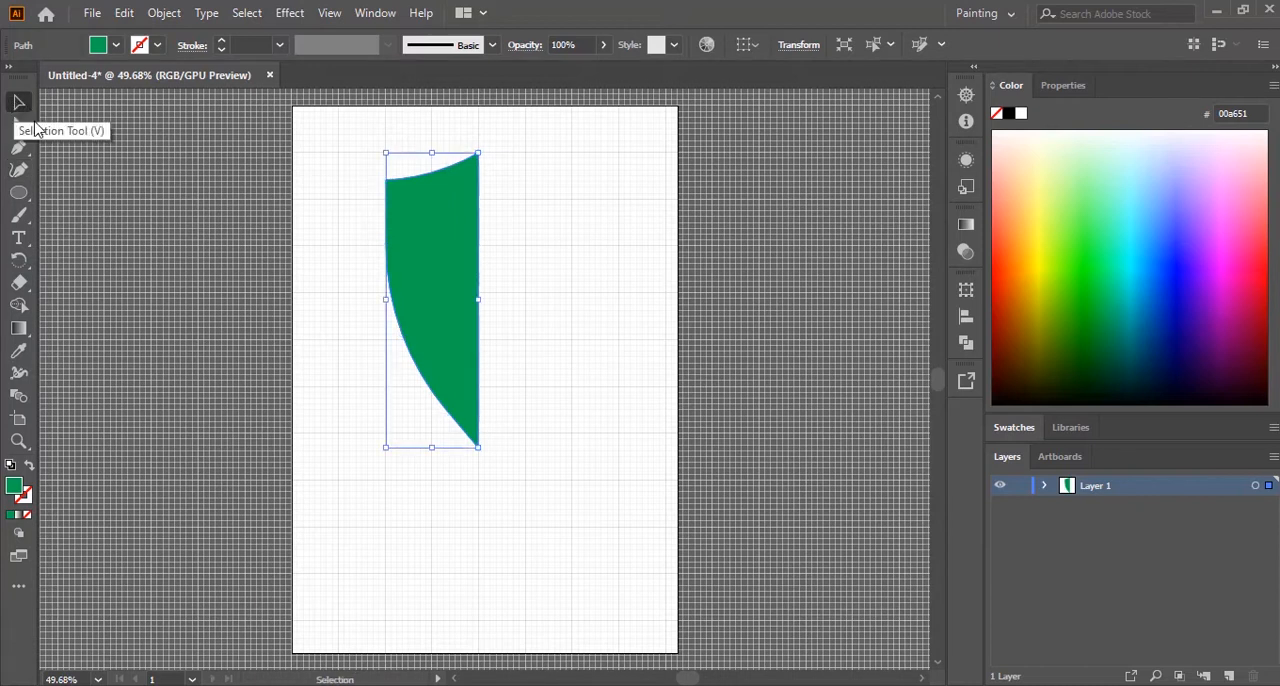
pyautogui.click(364, 444)
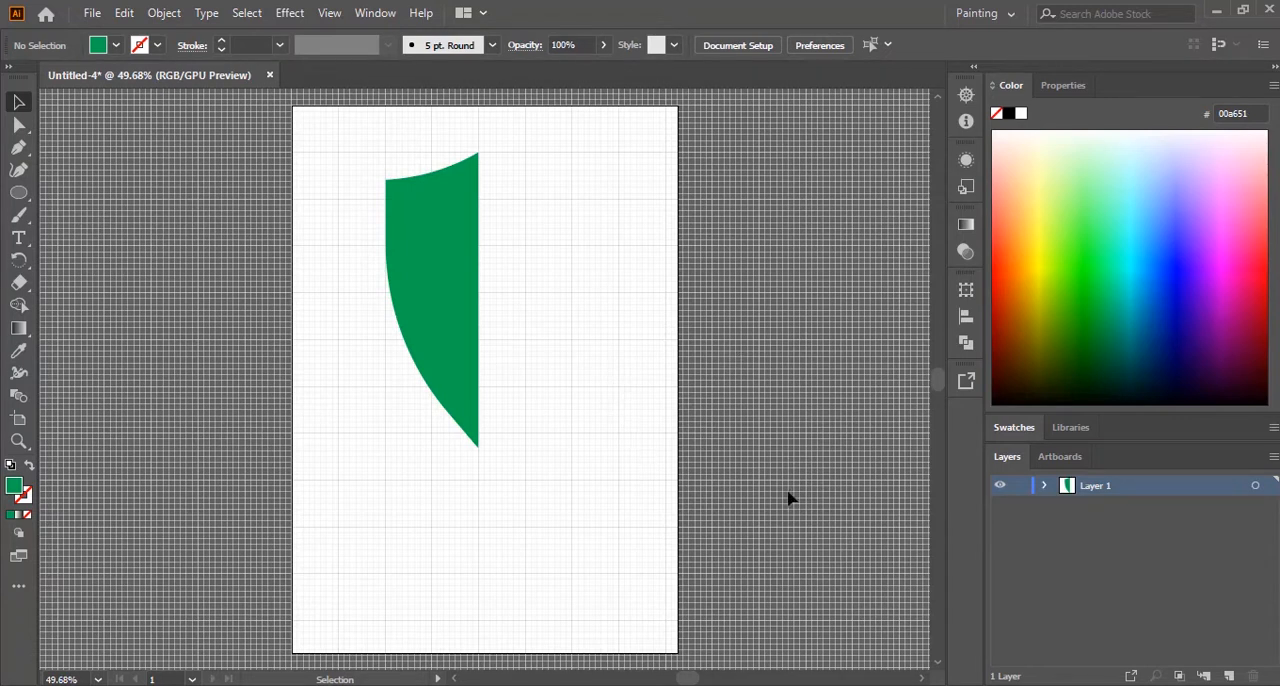
# Step: Compare the half shield with the reference drawing in the PDF, and undo the curved top edge and the rounded corner
pyautogui.hotkey('alt', 'Tab')
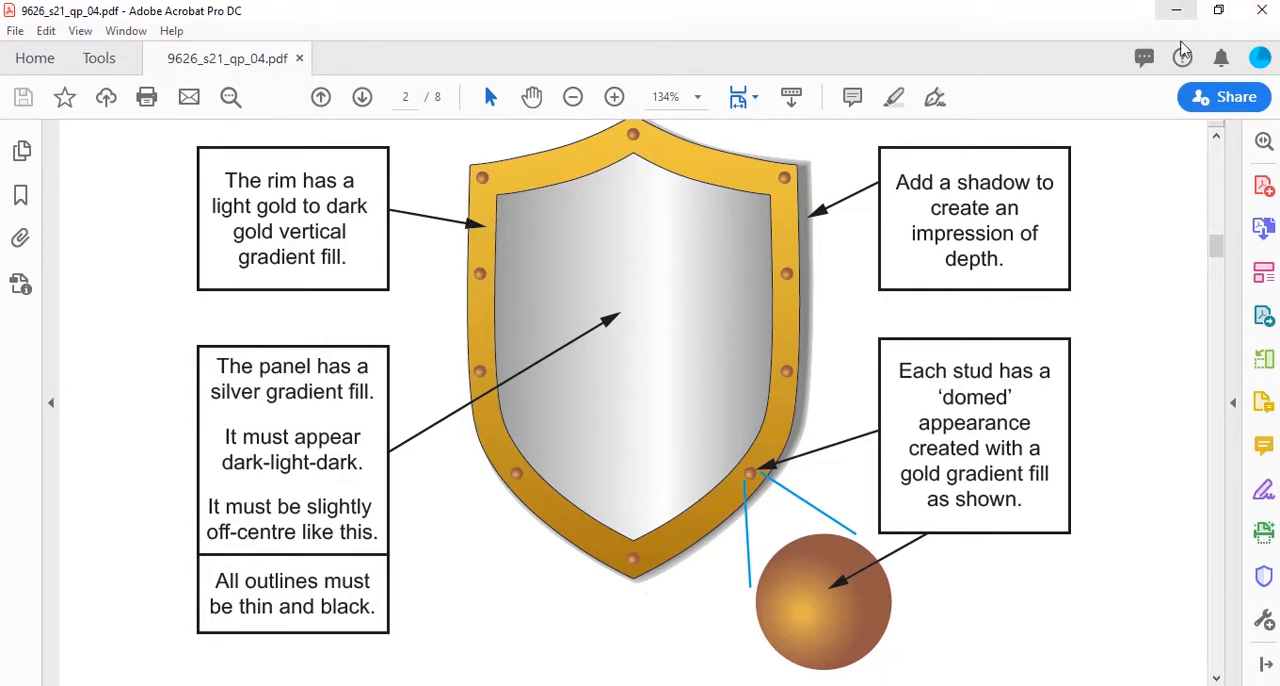
pyautogui.hotkey('alt', 'Tab')
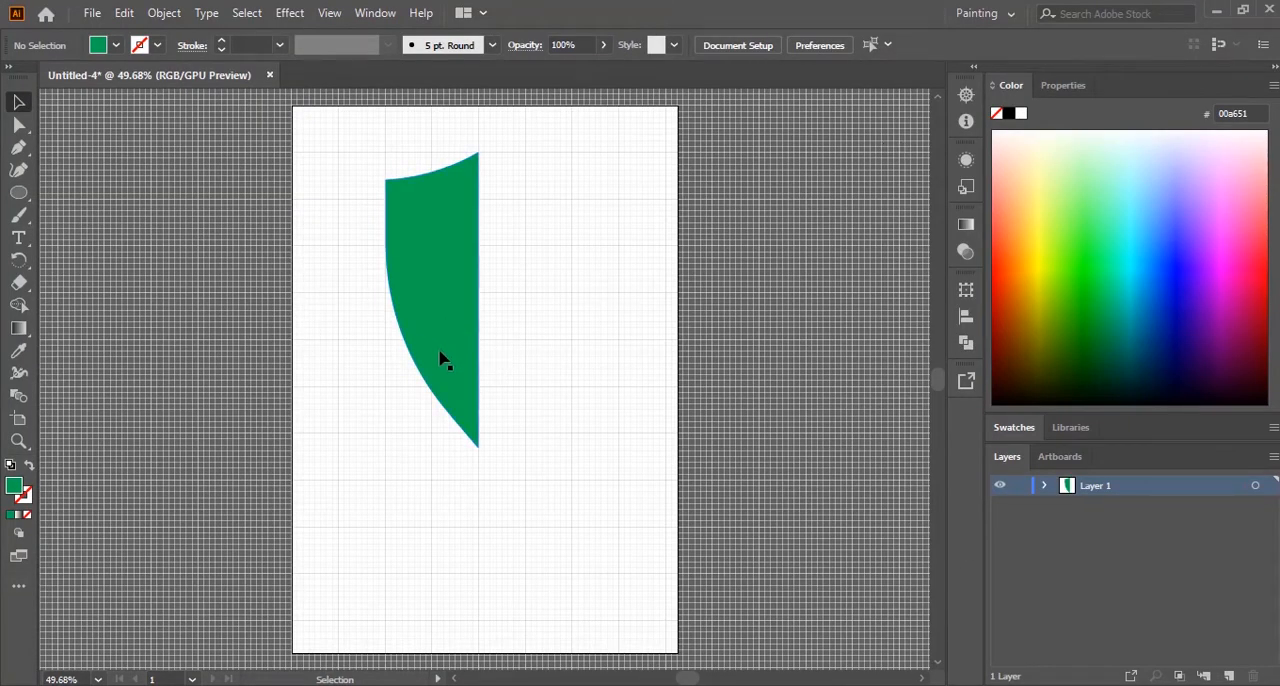
pyautogui.click(437, 307)
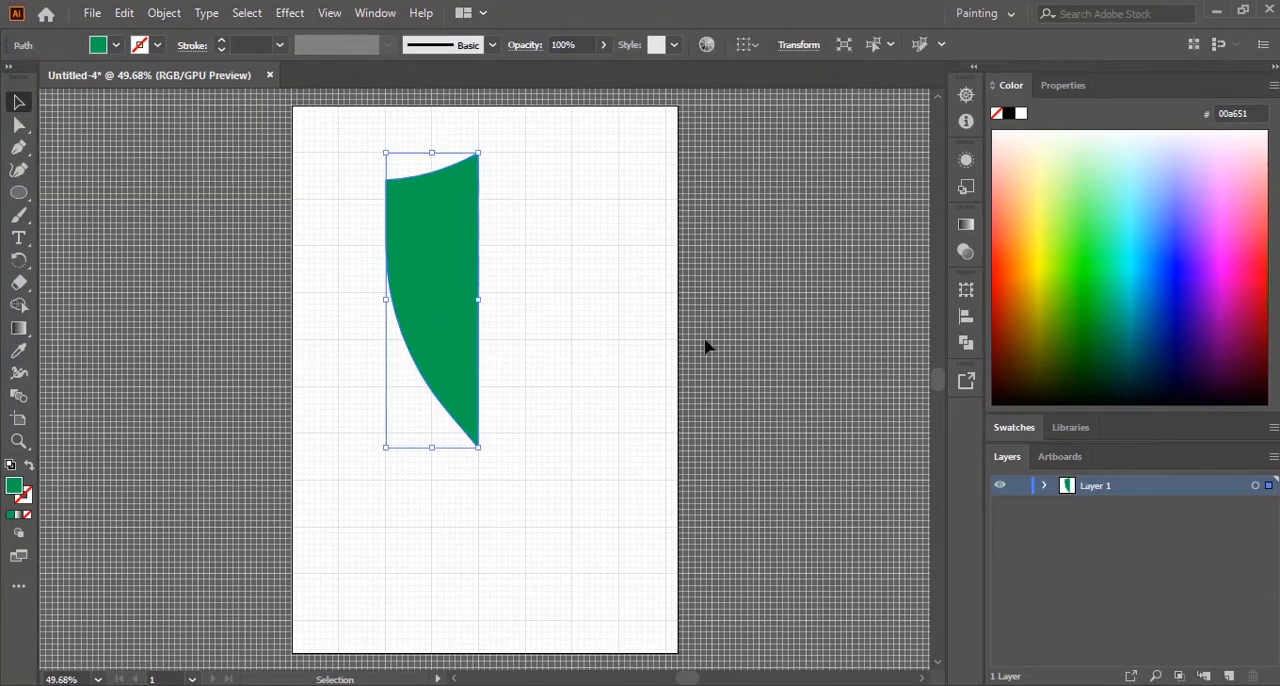
pyautogui.hotkey('ctrl', 'z')
pyautogui.hotkey('ctrl', 'z')
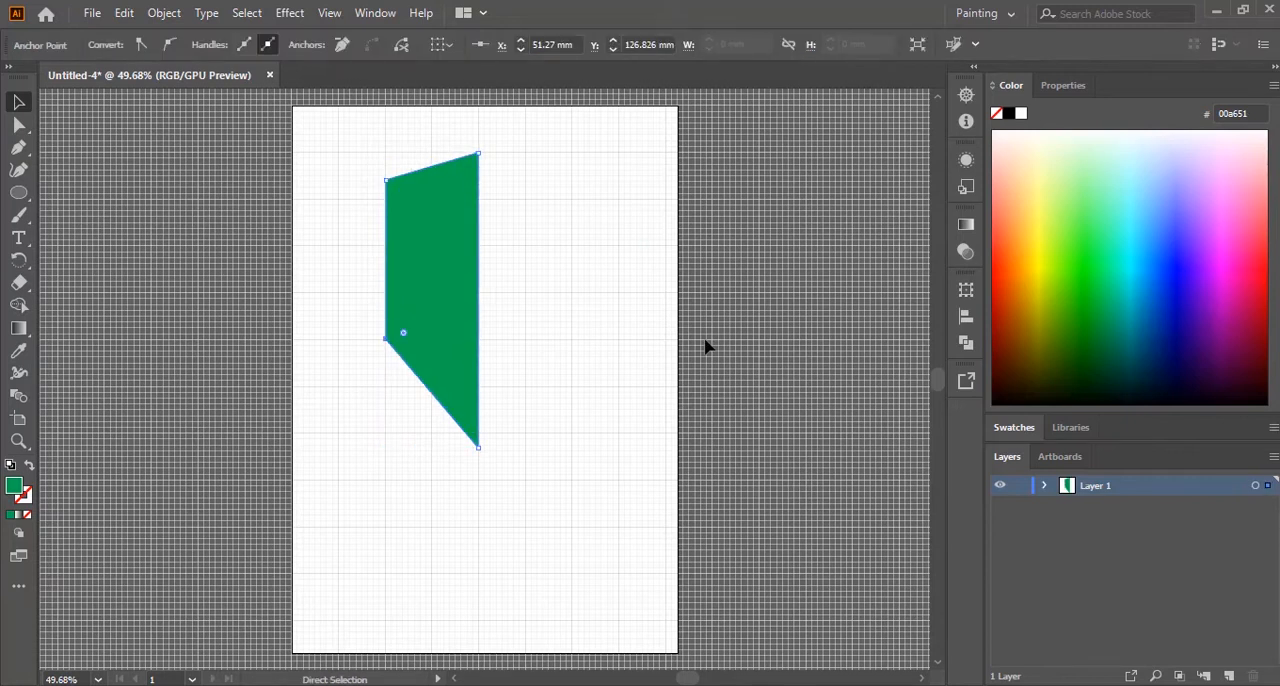
pyautogui.click(622, 398)
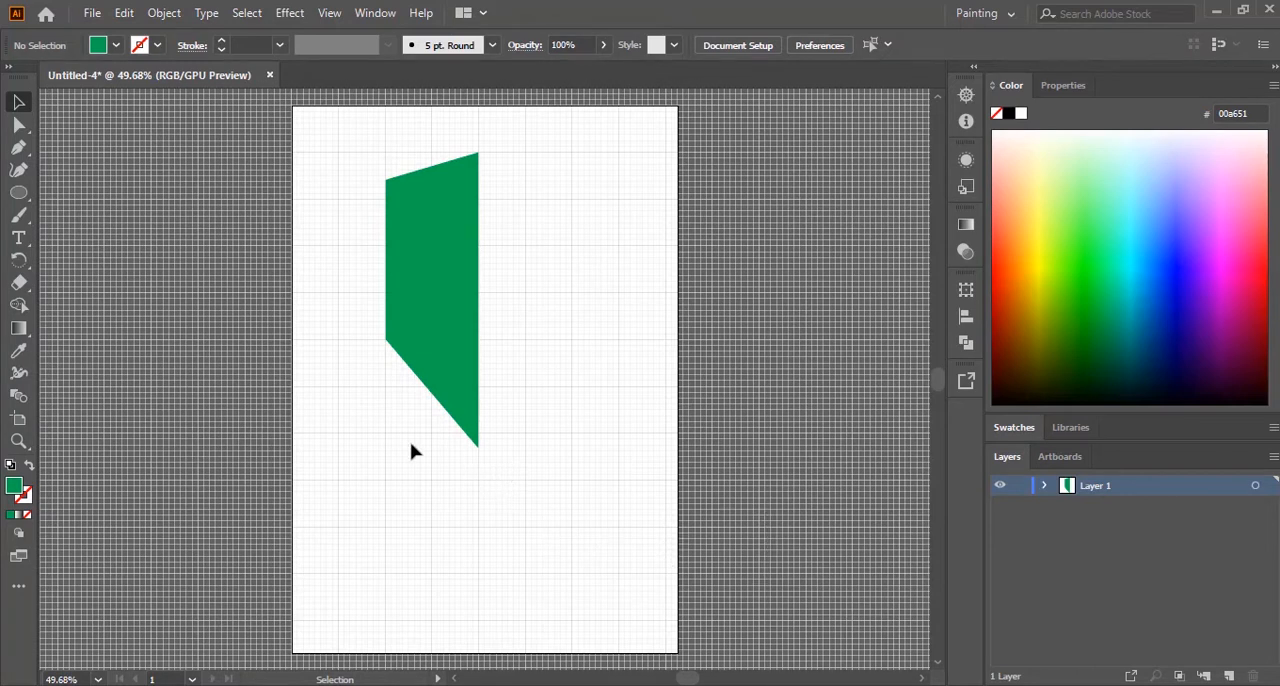
# Step: Move the half shield's bottom tip anchor straight up by about 17 mm to shorten the shape
pyautogui.click(20, 127)
pyautogui.moveTo(520, 438); pyautogui.dragTo(481, 424)
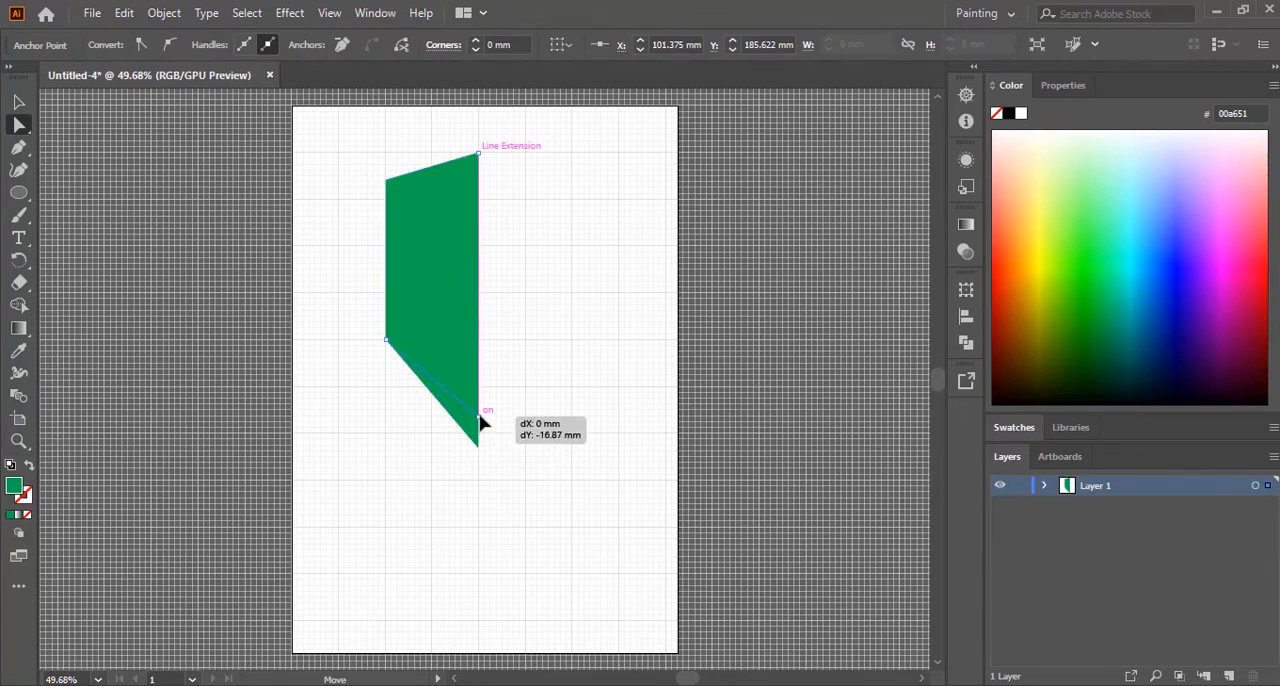
pyautogui.moveTo(480, 420); pyautogui.dragTo(480, 420)
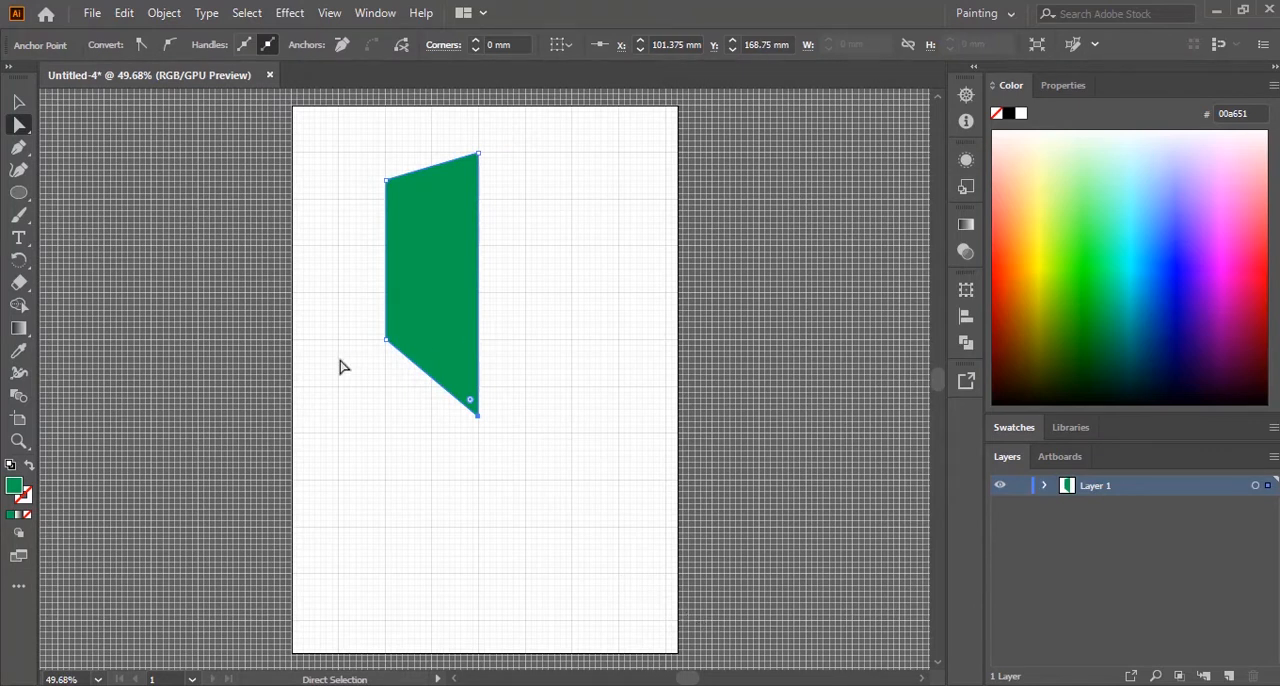
# Step: Round the half shield's outer lower corner to about 75 mm and bend its top edge slightly inward
pyautogui.moveTo(355, 309); pyautogui.dragTo(425, 420)
pyautogui.moveTo(404, 333); pyautogui.dragTo(530, 291)
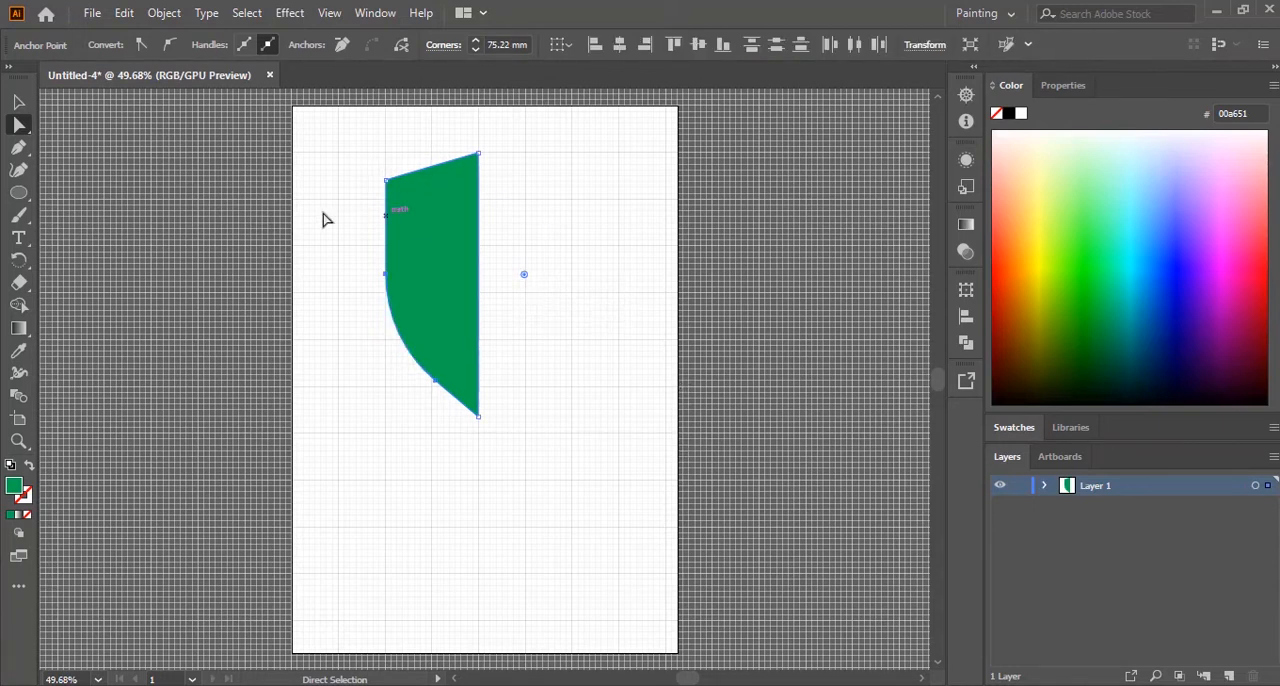
pyautogui.click(20, 172)
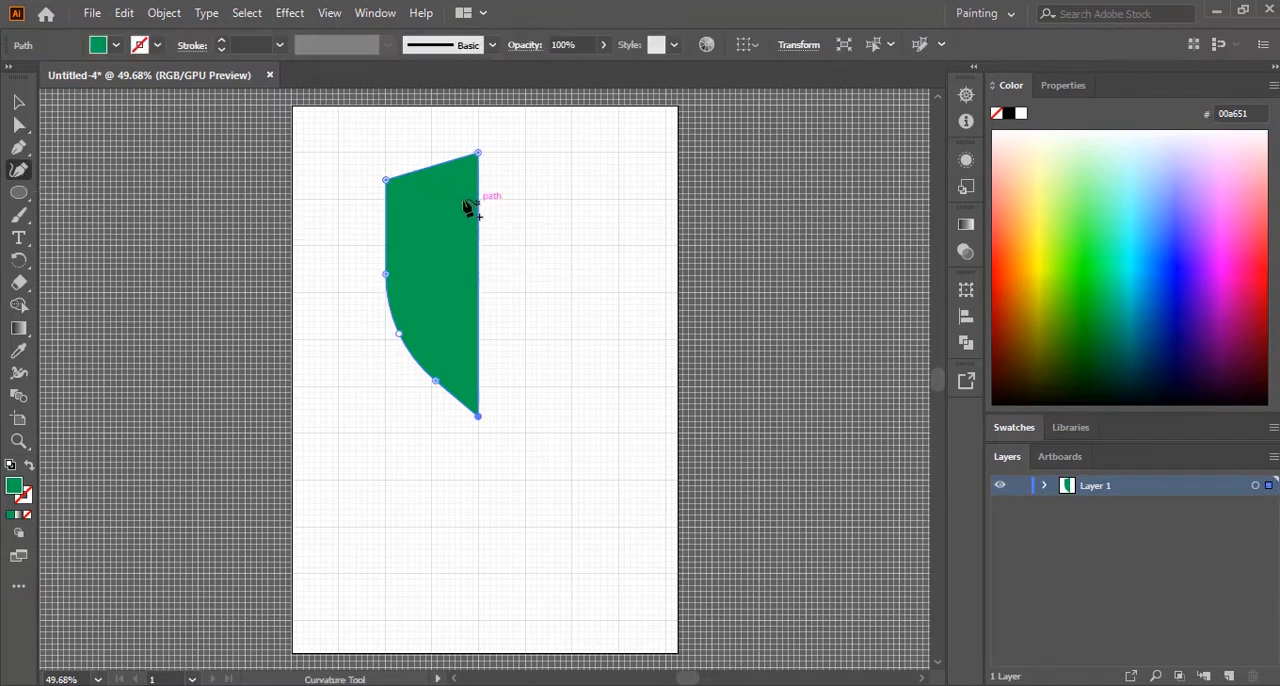
pyautogui.moveTo(443, 162); pyautogui.dragTo(446, 168)
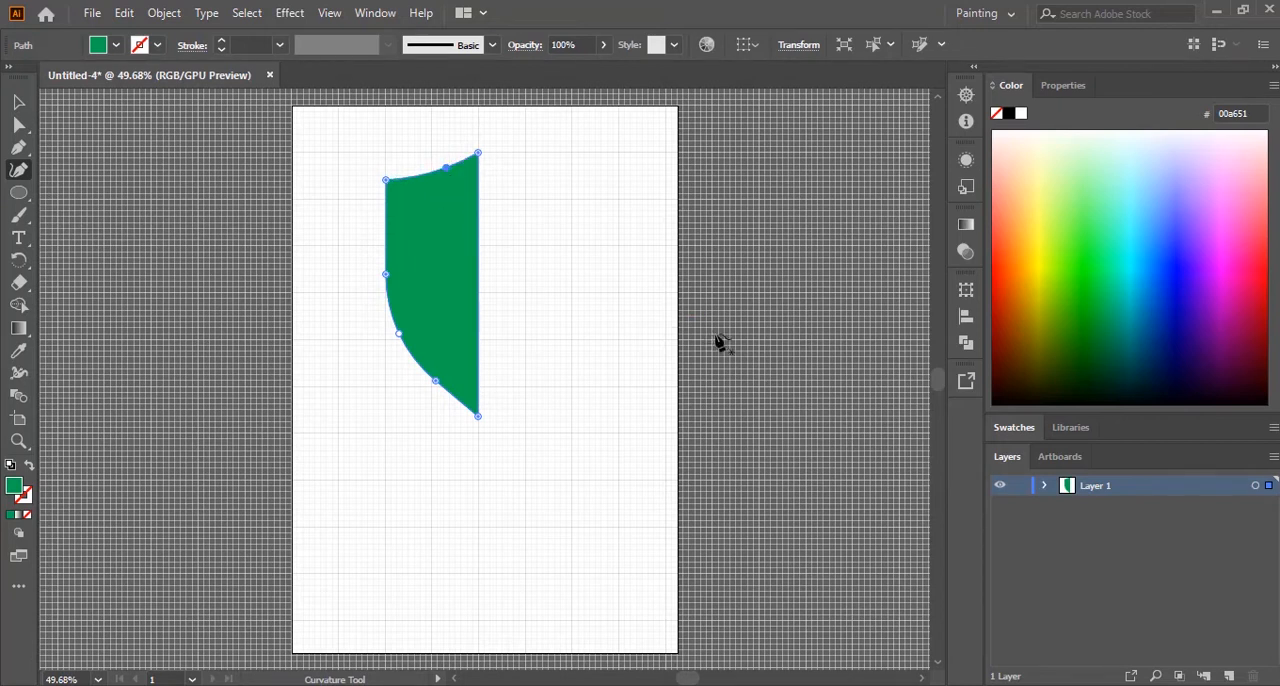
pyautogui.click(17, 103)
pyautogui.click(575, 558)
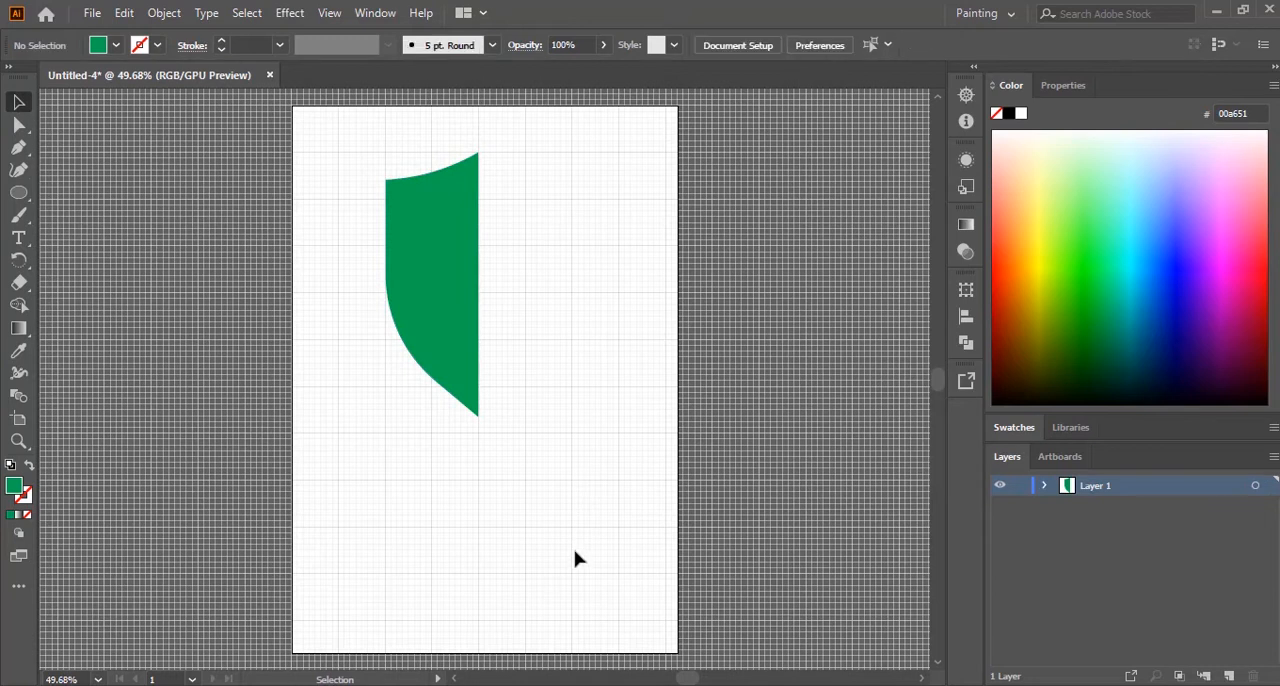
# Step: Reflect a copy of the half shield across the vertical axis and place it against the straight edge to complete the shield
pyautogui.click(466, 263)
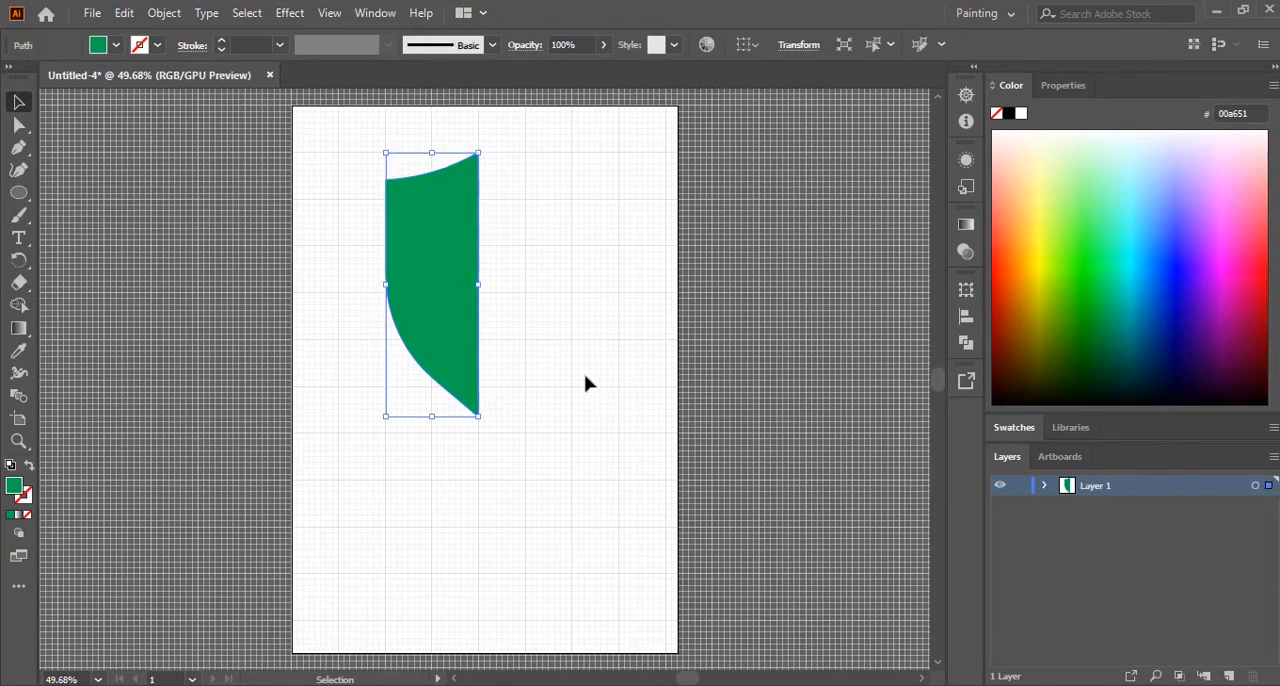
pyautogui.click(168, 14)
pyautogui.moveTo(252, 32)
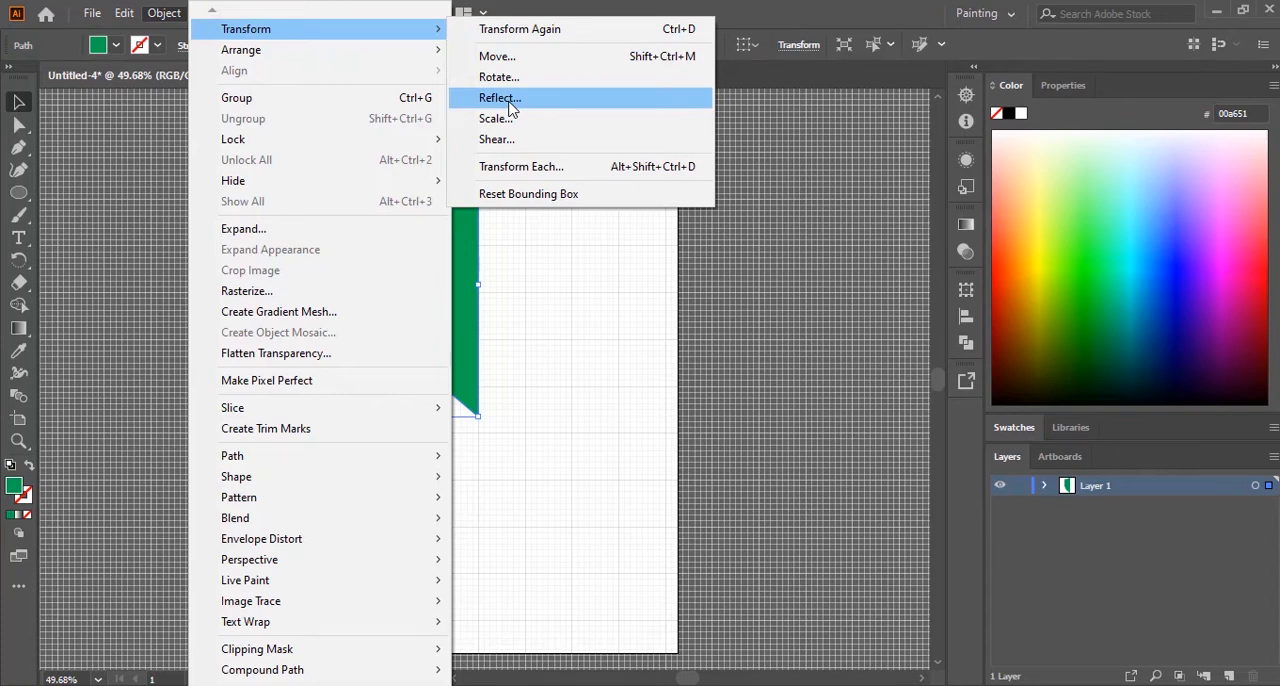
pyautogui.click(500, 98)
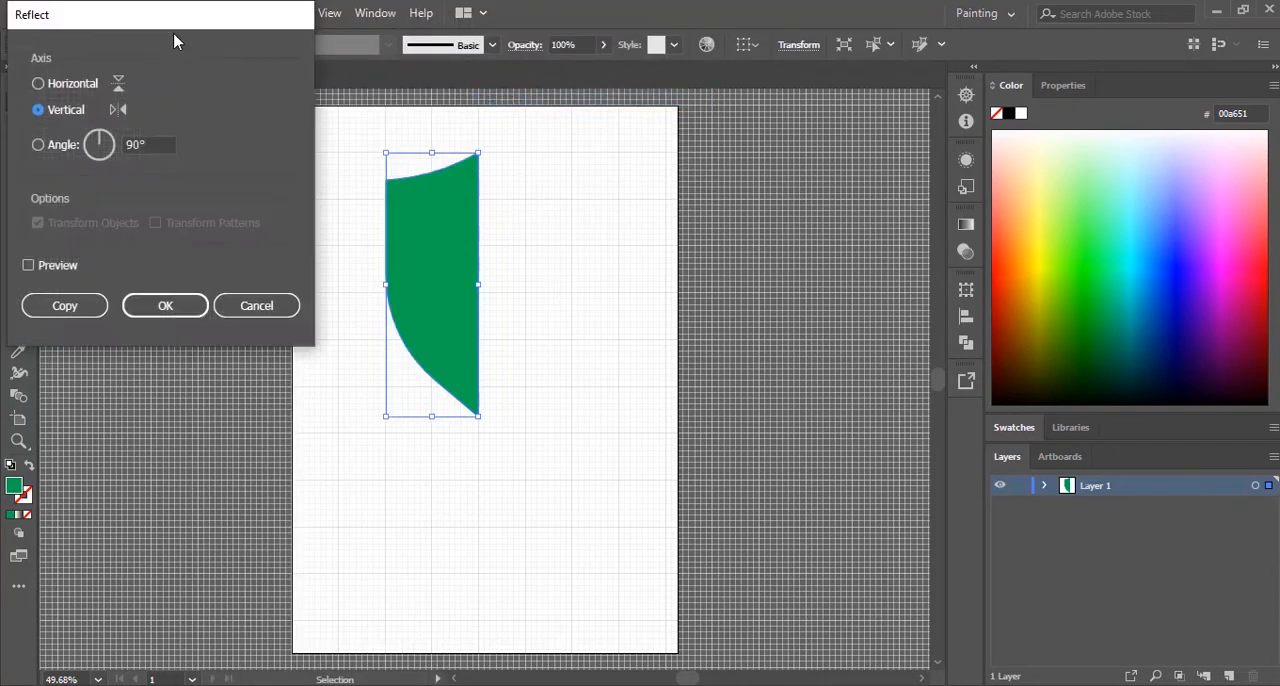
pyautogui.moveTo(168, 28); pyautogui.dragTo(725, 106)
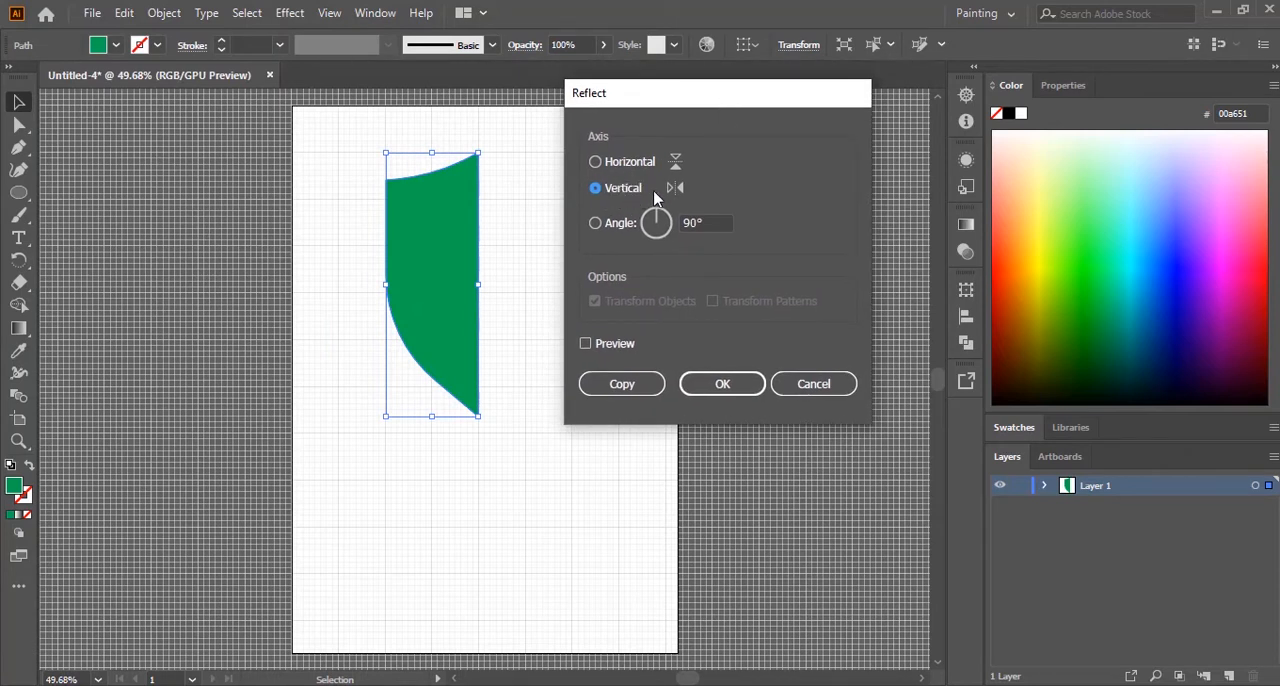
pyautogui.click(586, 344)
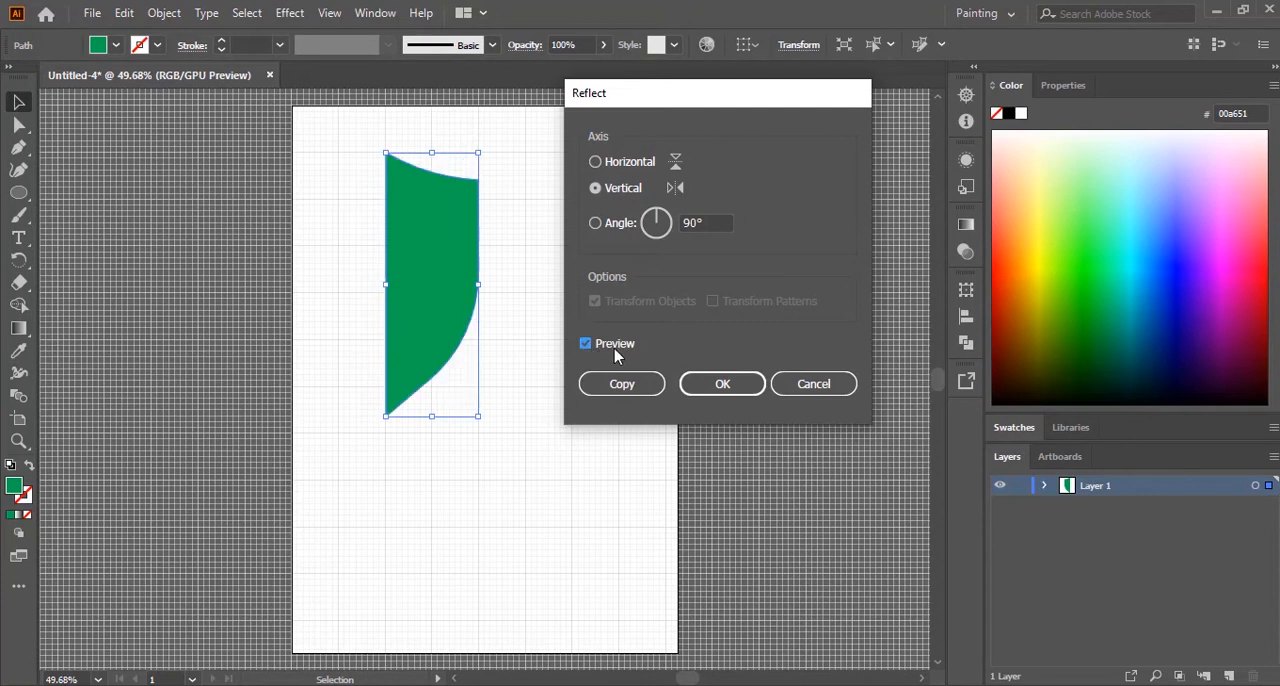
pyautogui.click(619, 388)
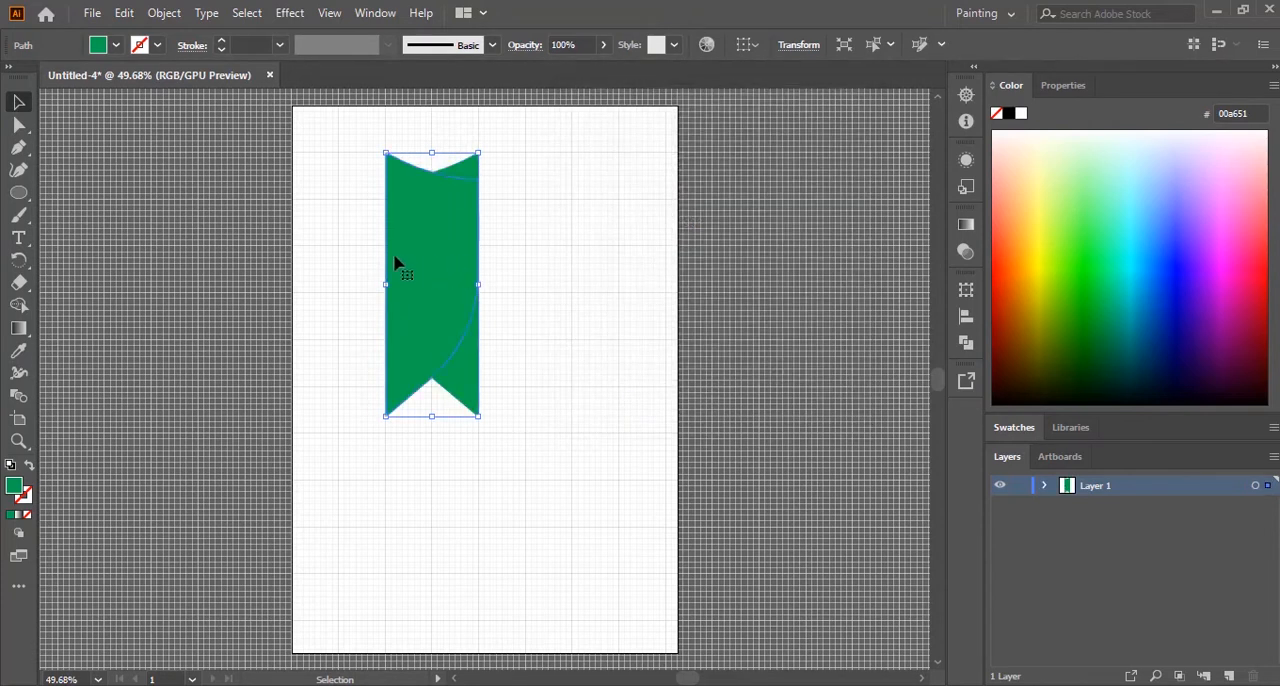
pyautogui.moveTo(437, 249); pyautogui.dragTo(528, 252)
pyautogui.click(646, 374)
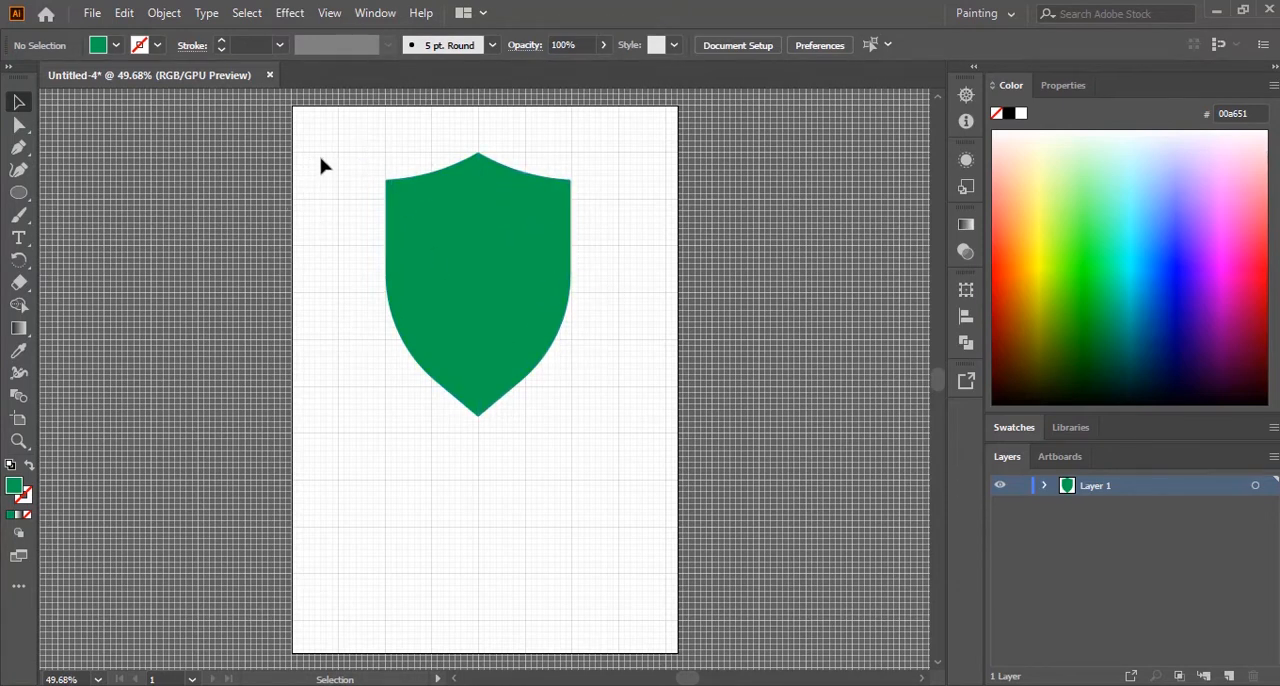
pyautogui.moveTo(348, 136); pyautogui.dragTo(609, 443)
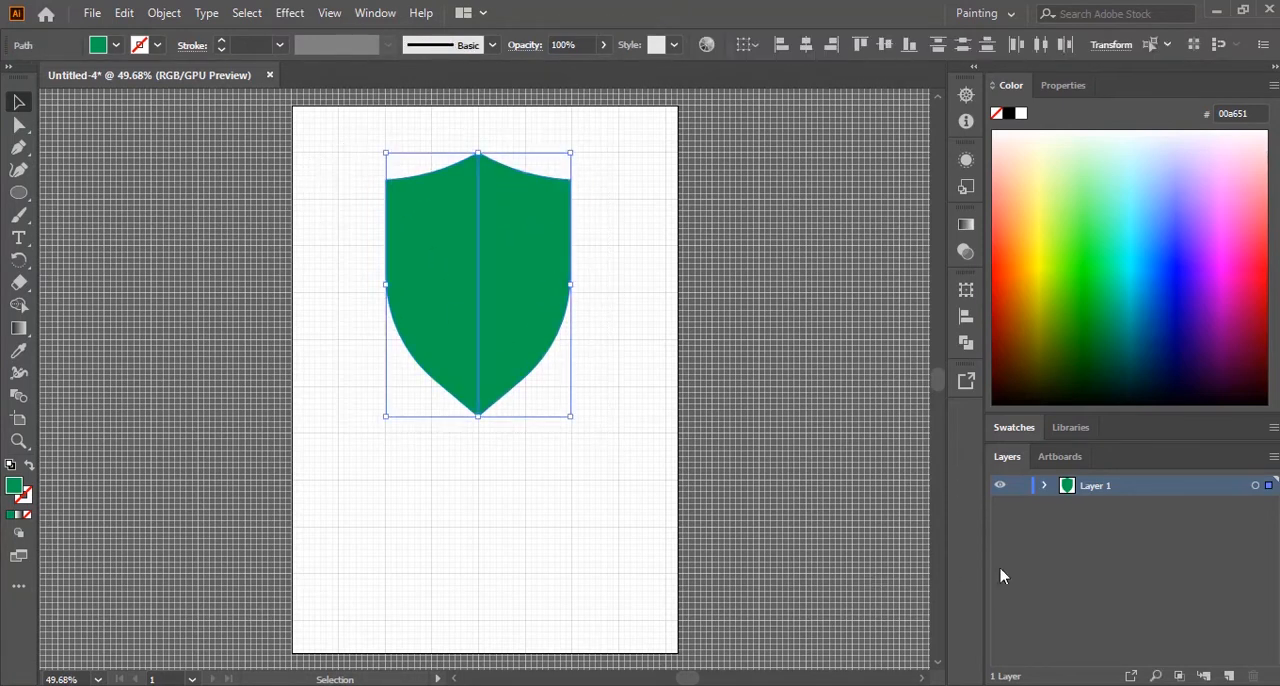
pyautogui.click(966, 344)
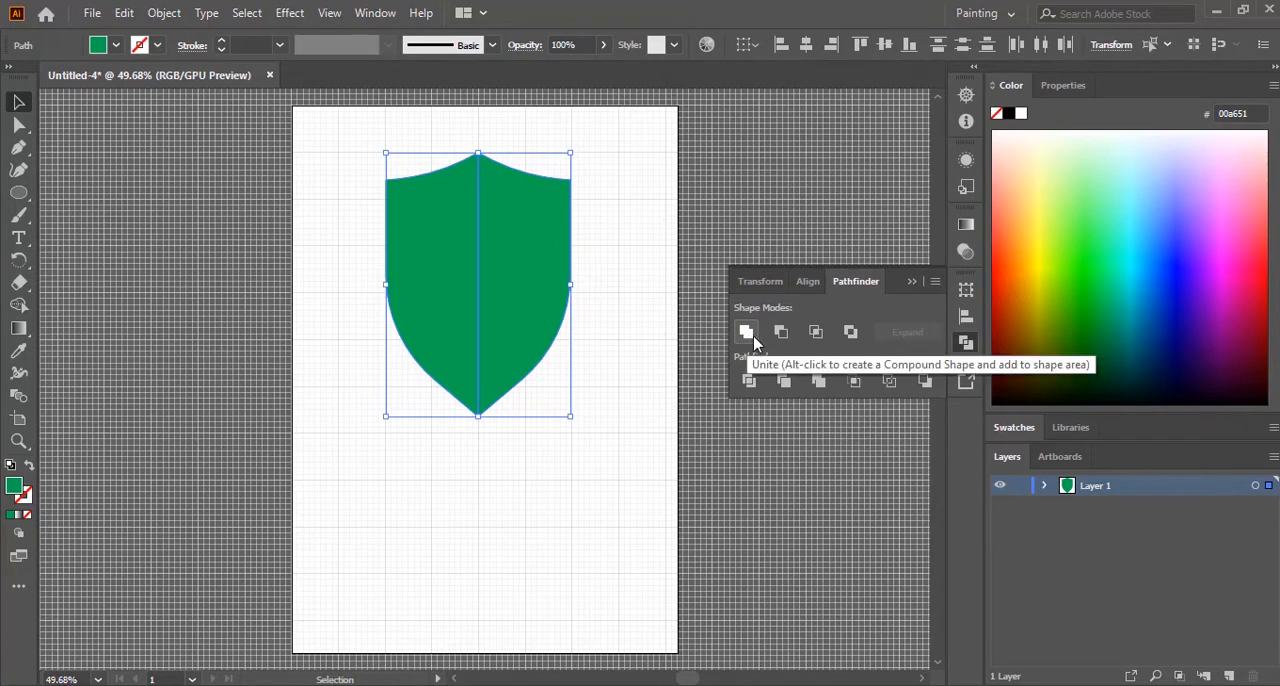
pyautogui.click(911, 282)
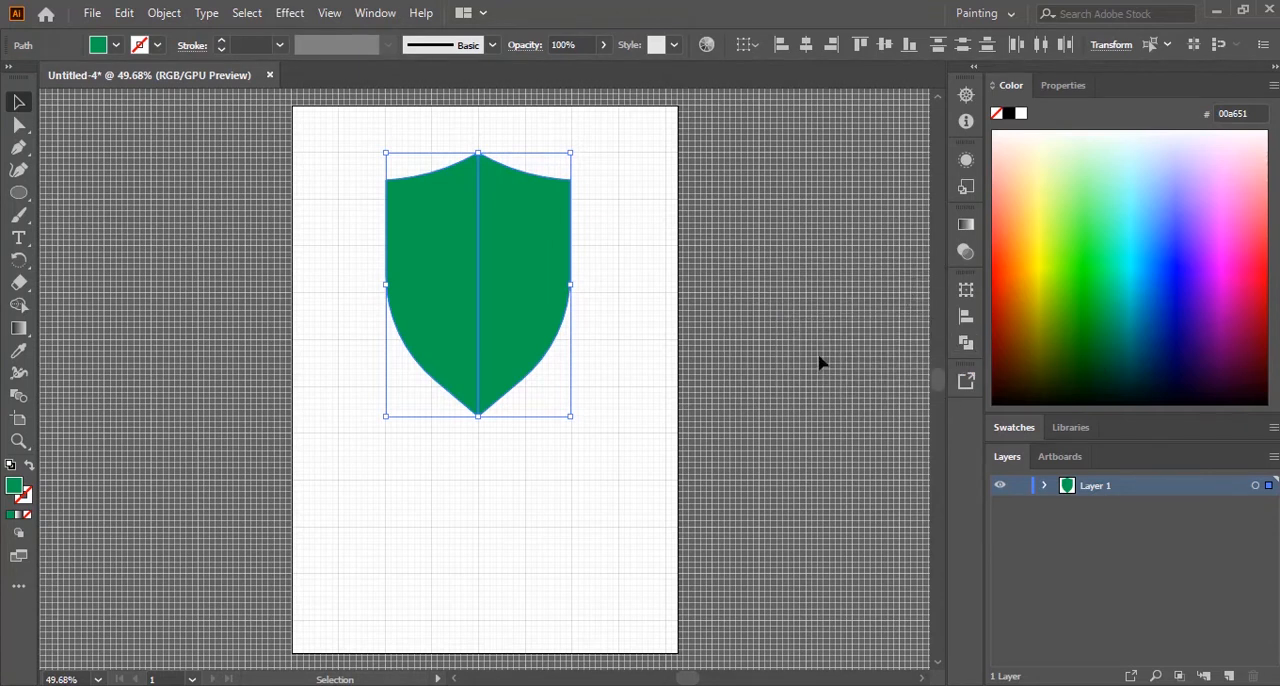
pyautogui.click(608, 491)
# Step: Merge the two shield halves into a single shape with the Shape Builder tool and deselect it
pyautogui.moveTo(385, 173); pyautogui.dragTo(598, 448)
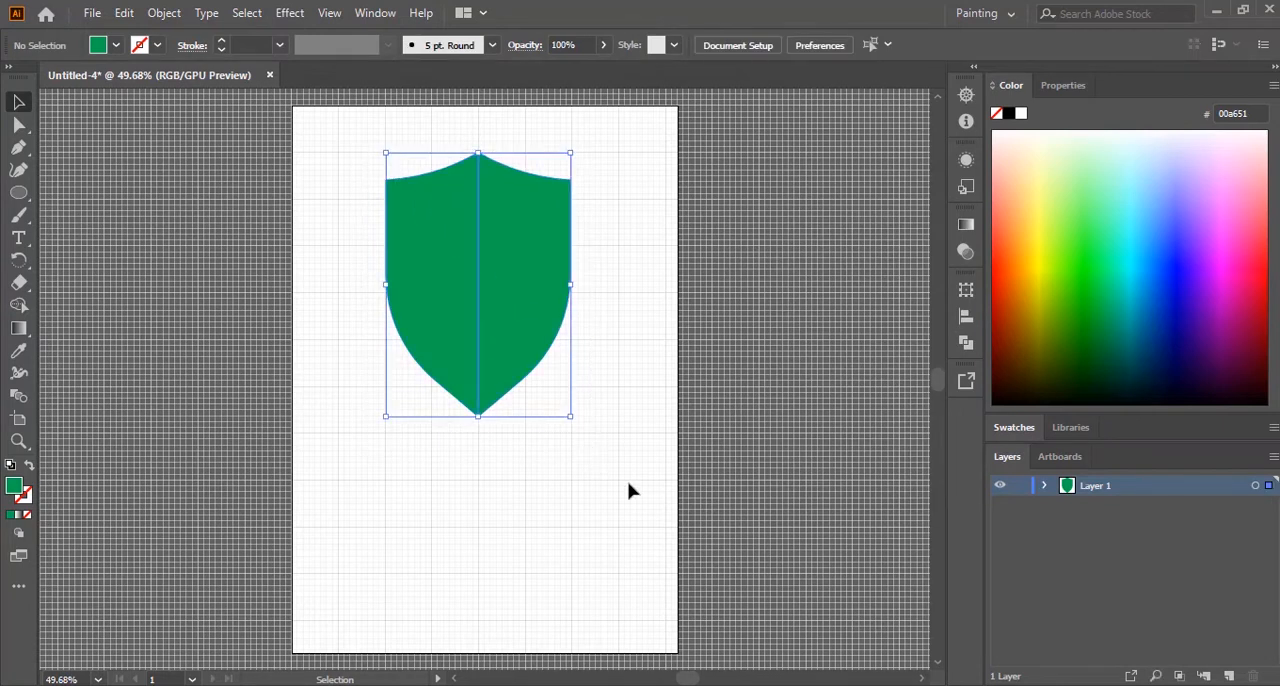
pyautogui.click(24, 311)
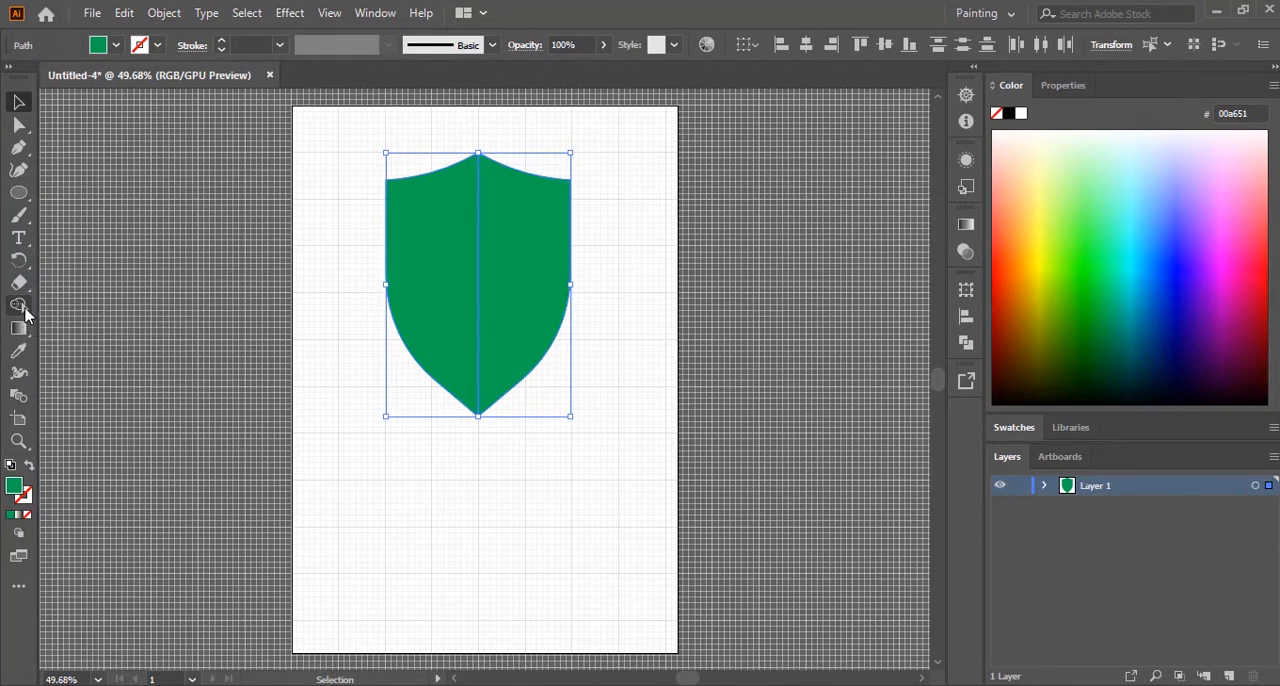
pyautogui.moveTo(416, 274); pyautogui.dragTo(521, 295)
pyautogui.click(18, 102)
pyautogui.click(620, 615)
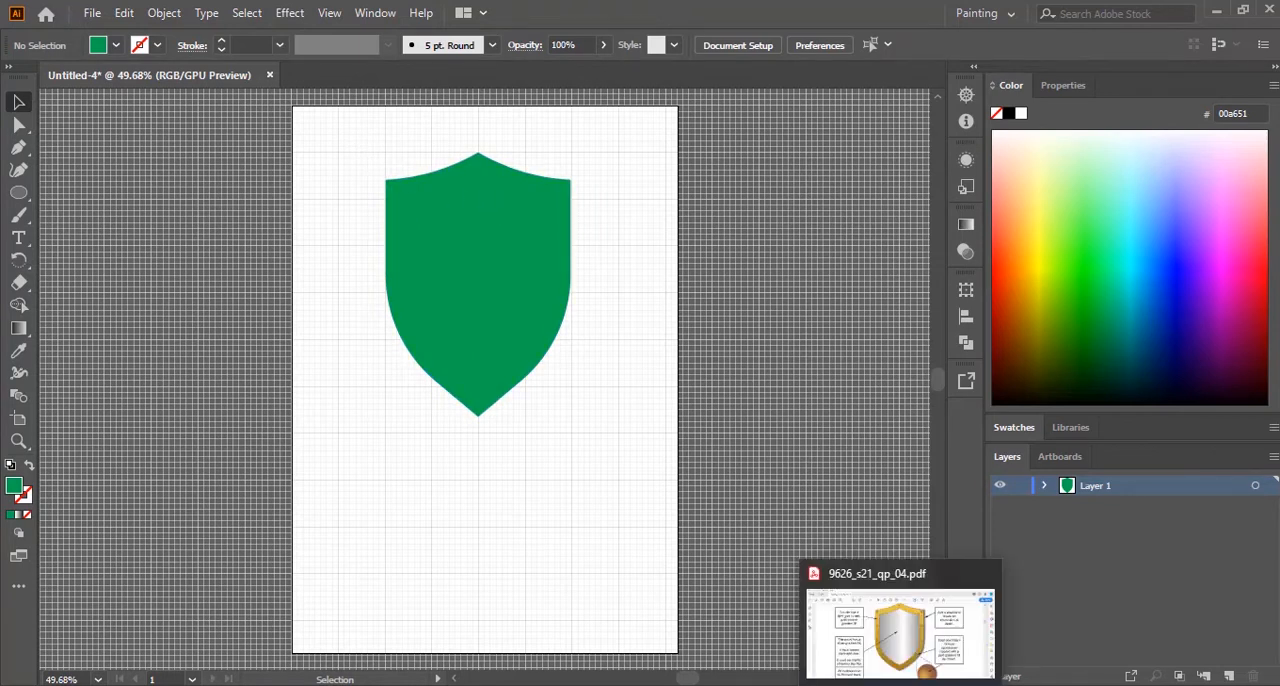
# Step: Check the shield reference drawing in the 9626_s21_qp_04.pdf exam paper, and hide the grid on the Illustrator artboard
pyautogui.click(900, 629)
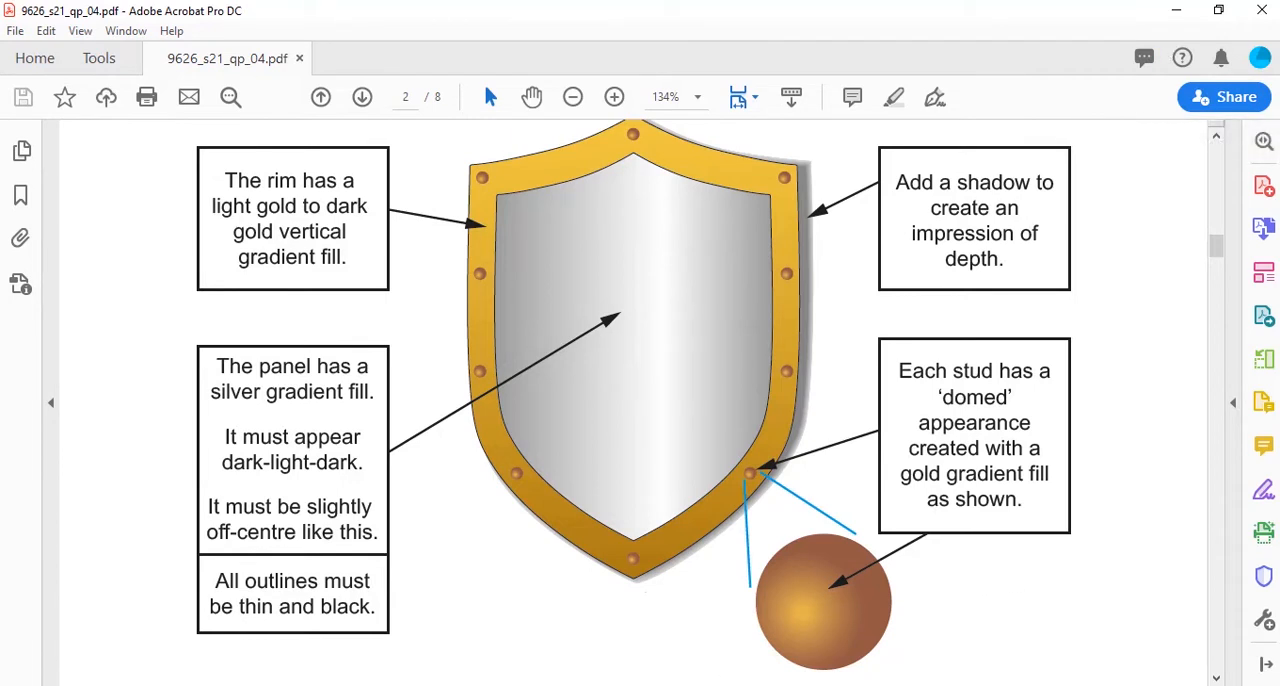
pyautogui.click(620, 625)
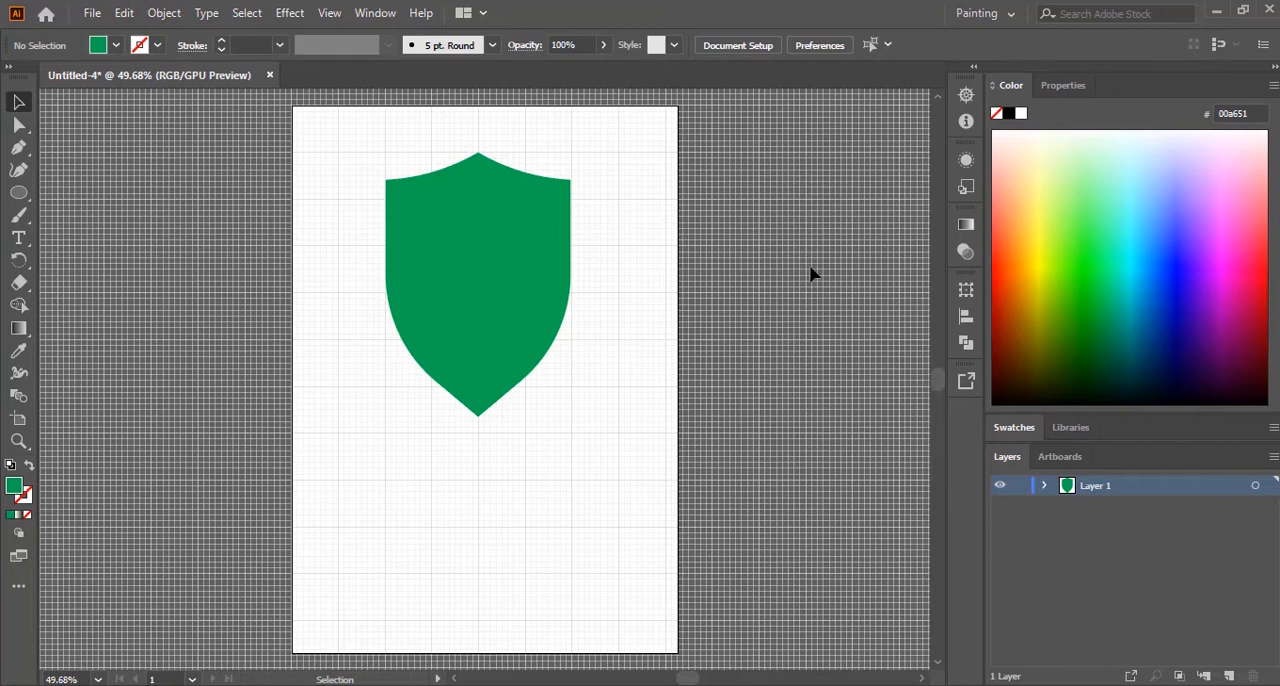
pyautogui.hotkey('ctrl', "'")
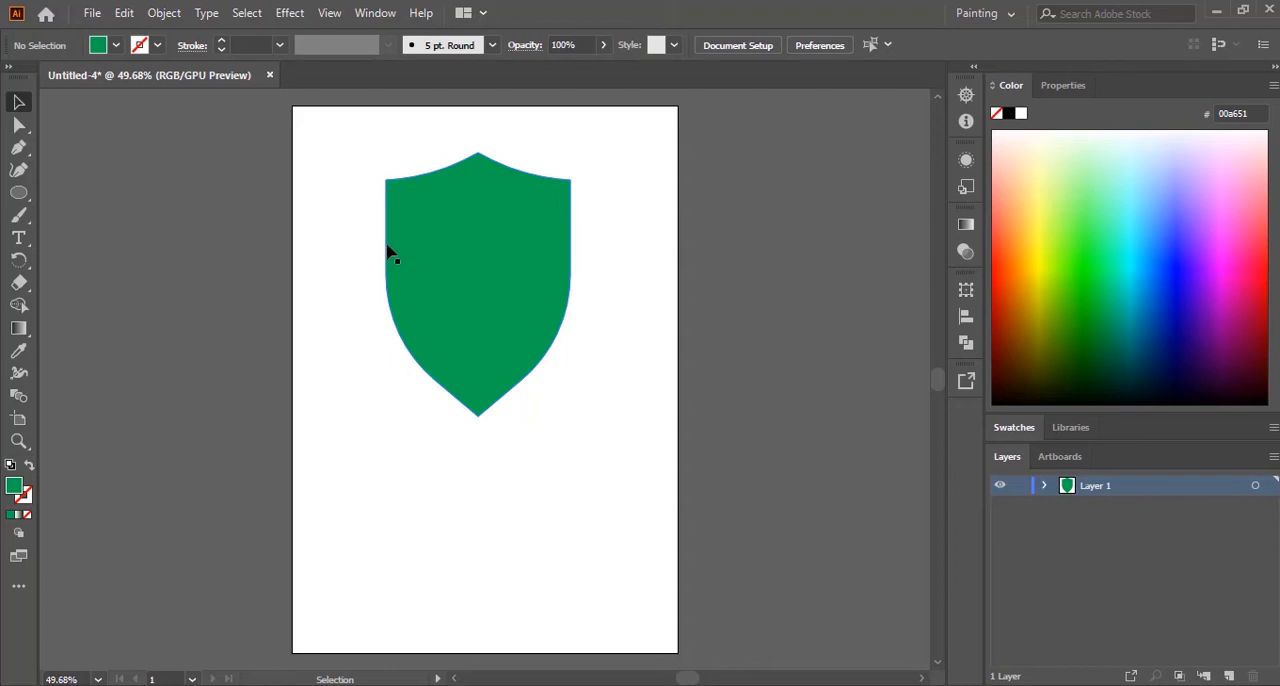
# Step: Enlarge the shield proportionally until it nearly fills the artboard's width and centre it horizontally on the page
pyautogui.click(415, 197)
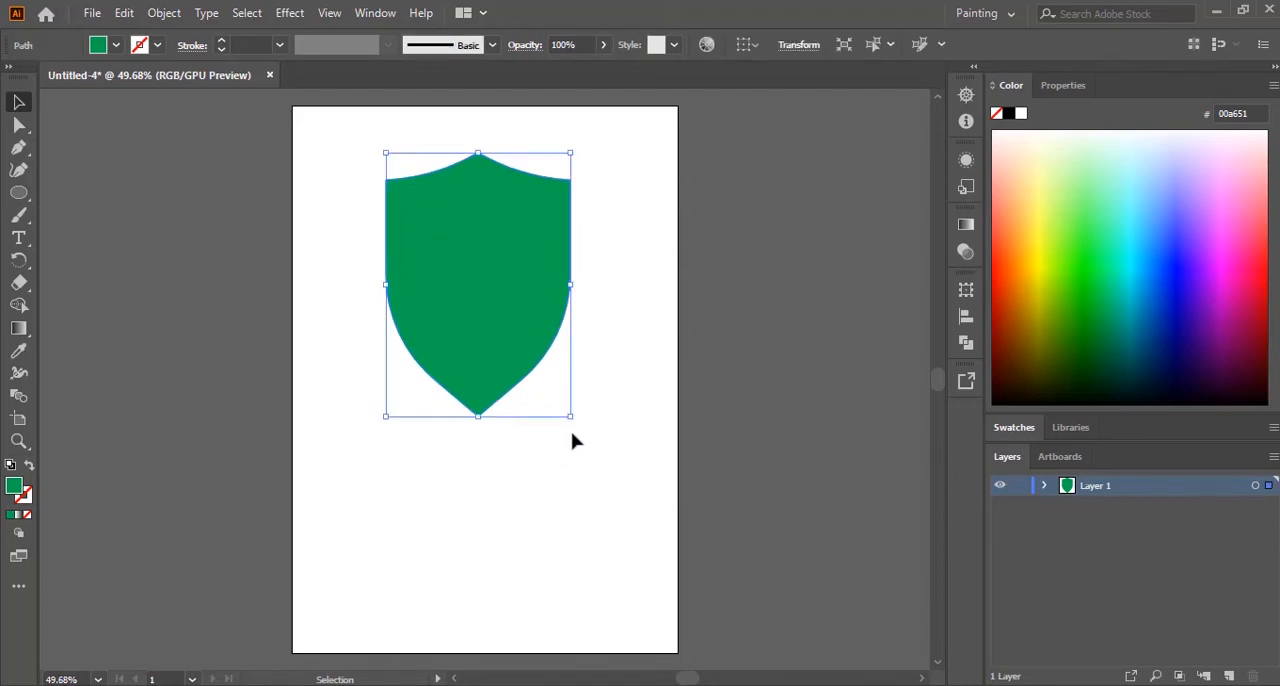
pyautogui.moveTo(571, 417); pyautogui.dragTo(665, 550)
pyautogui.moveTo(600, 345); pyautogui.dragTo(559, 372)
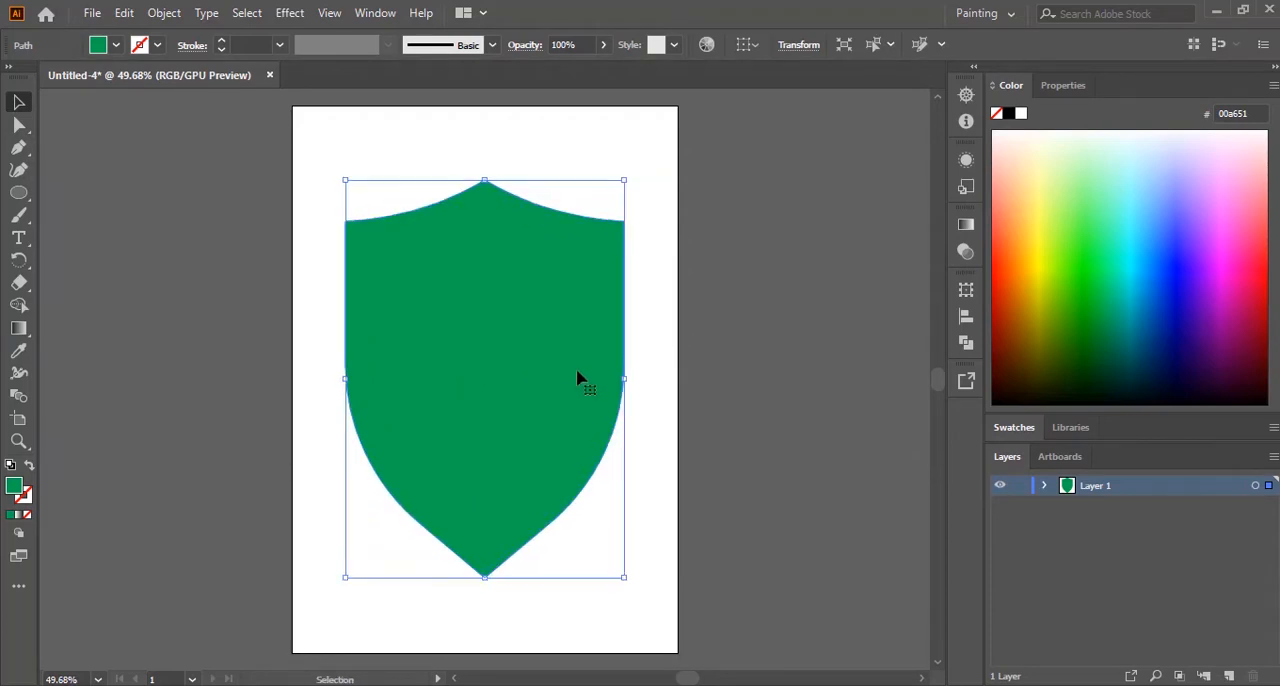
pyautogui.moveTo(557, 429); pyautogui.dragTo(563, 403)
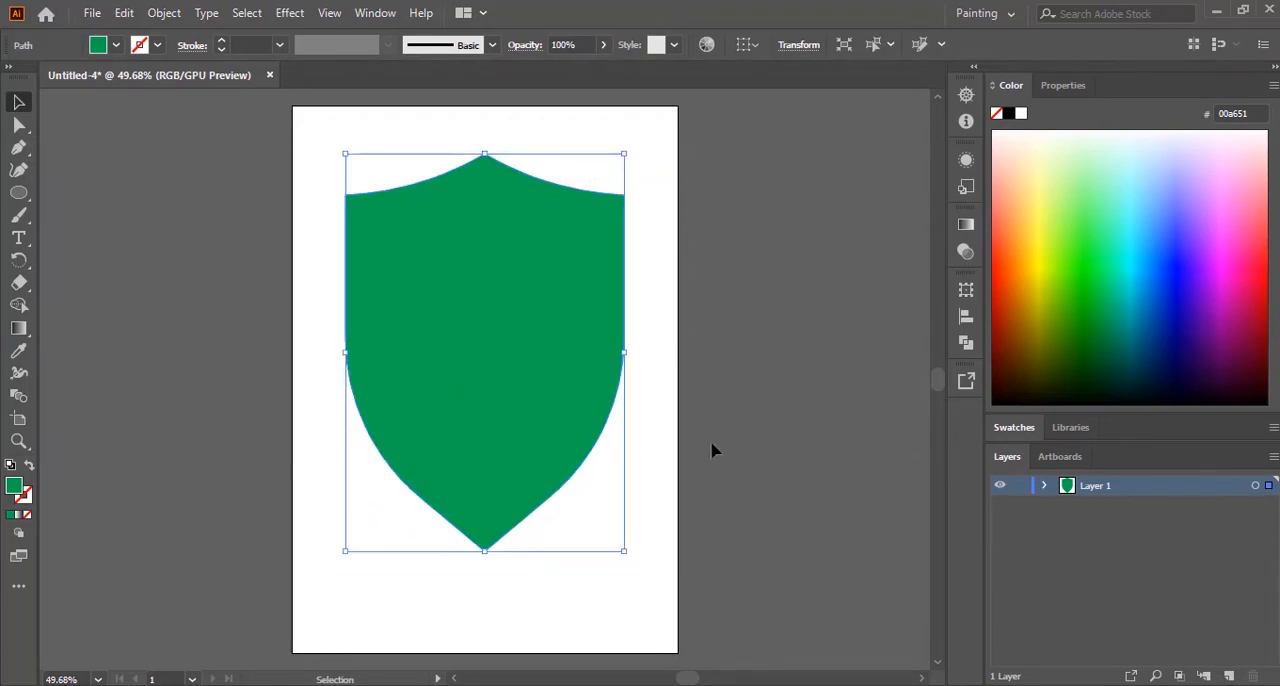
pyautogui.moveTo(624, 550); pyautogui.dragTo(645, 581)
pyautogui.moveTo(523, 378)
pyautogui.mouseDown()
pyautogui.moveTo(559, 378)
pyautogui.moveTo(548, 378)
pyautogui.mouseUp()
pyautogui.click(551, 380)
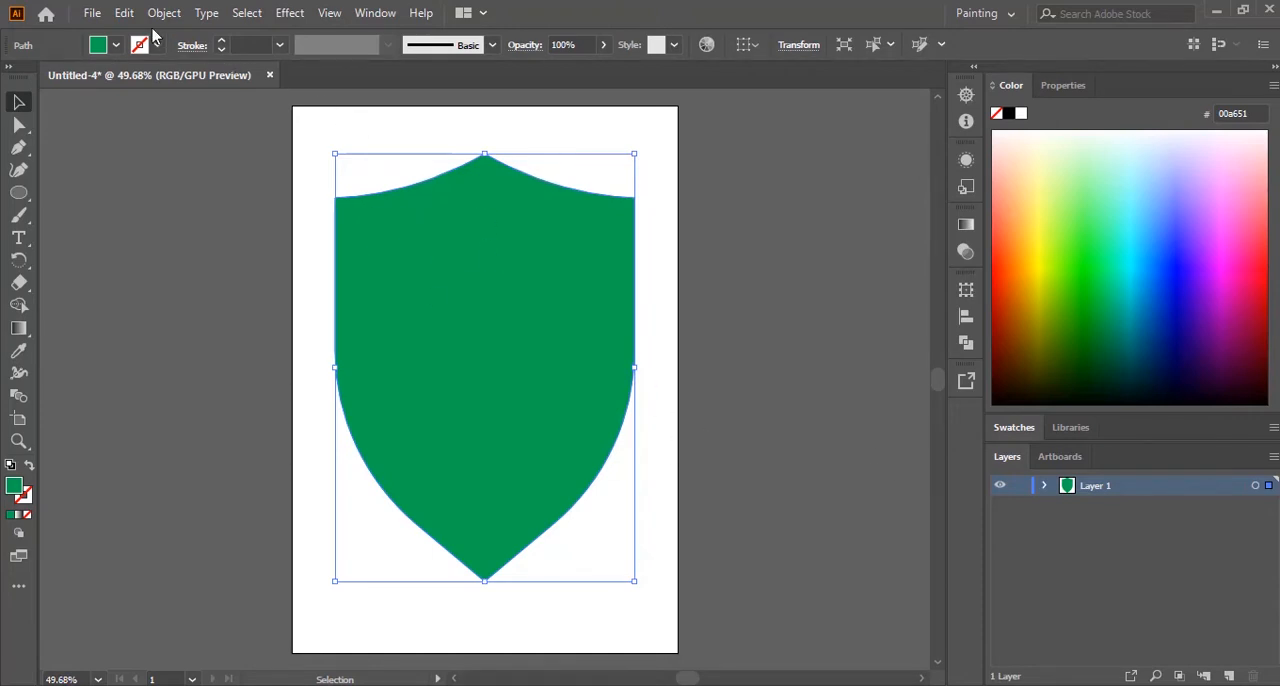
# Step: Paste a copy of the shield in front of the original and shrink it about its centre to leave an even rim
pyautogui.click(125, 16)
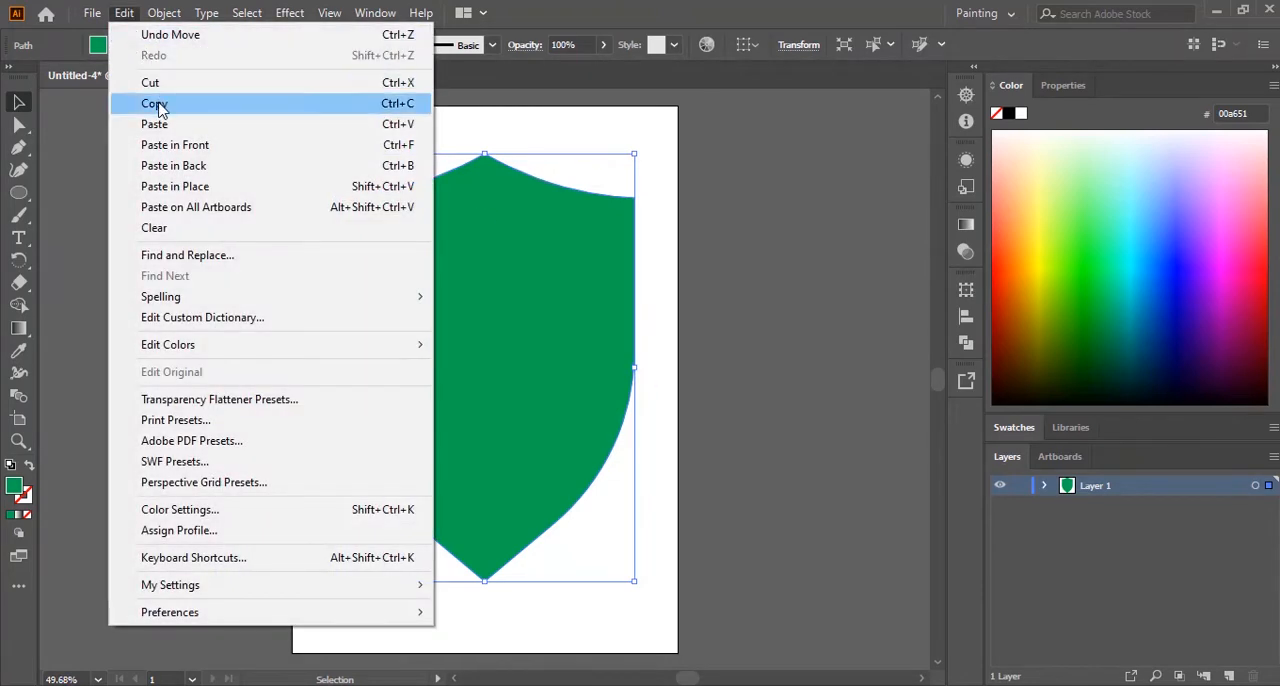
pyautogui.click(155, 104)
pyautogui.click(125, 16)
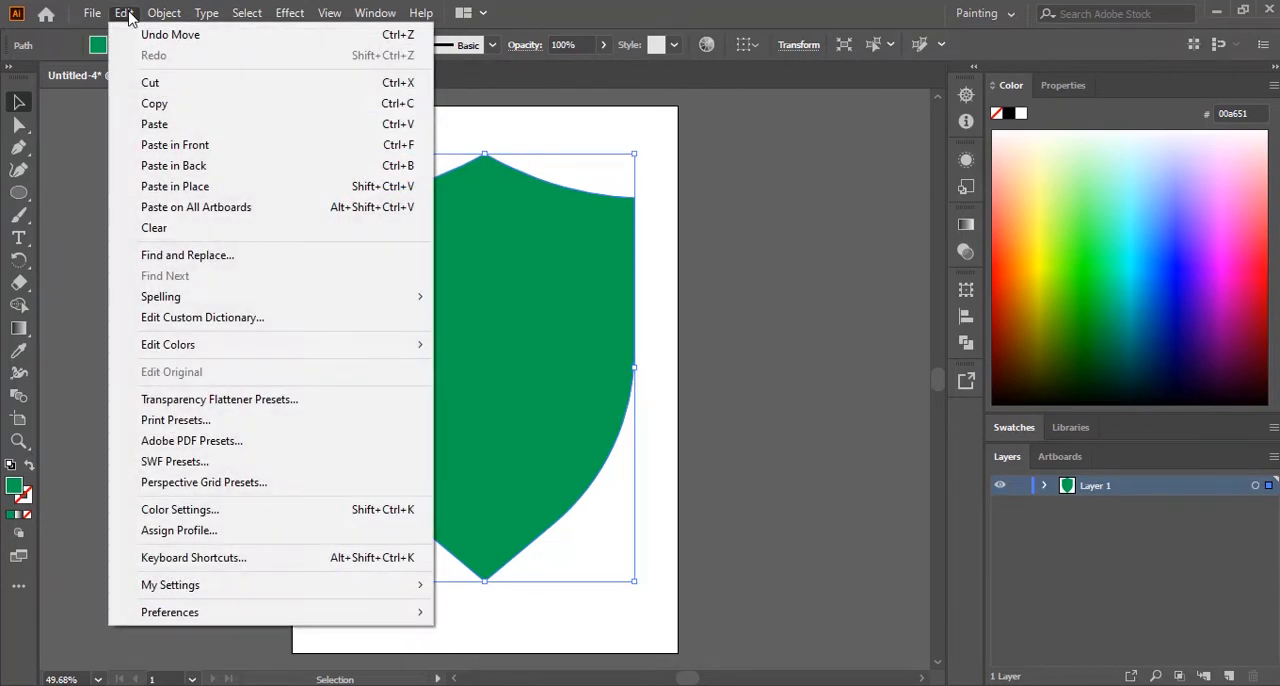
pyautogui.click(176, 148)
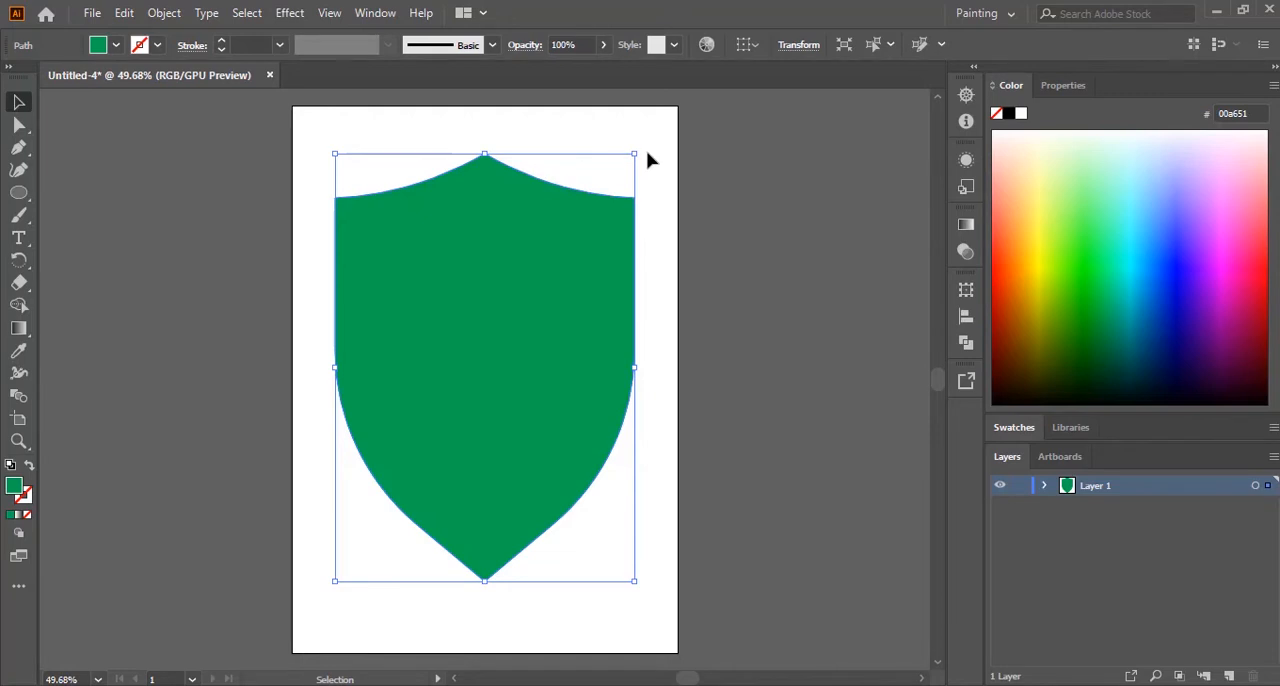
pyautogui.moveTo(634, 154); pyautogui.dragTo(617, 185)
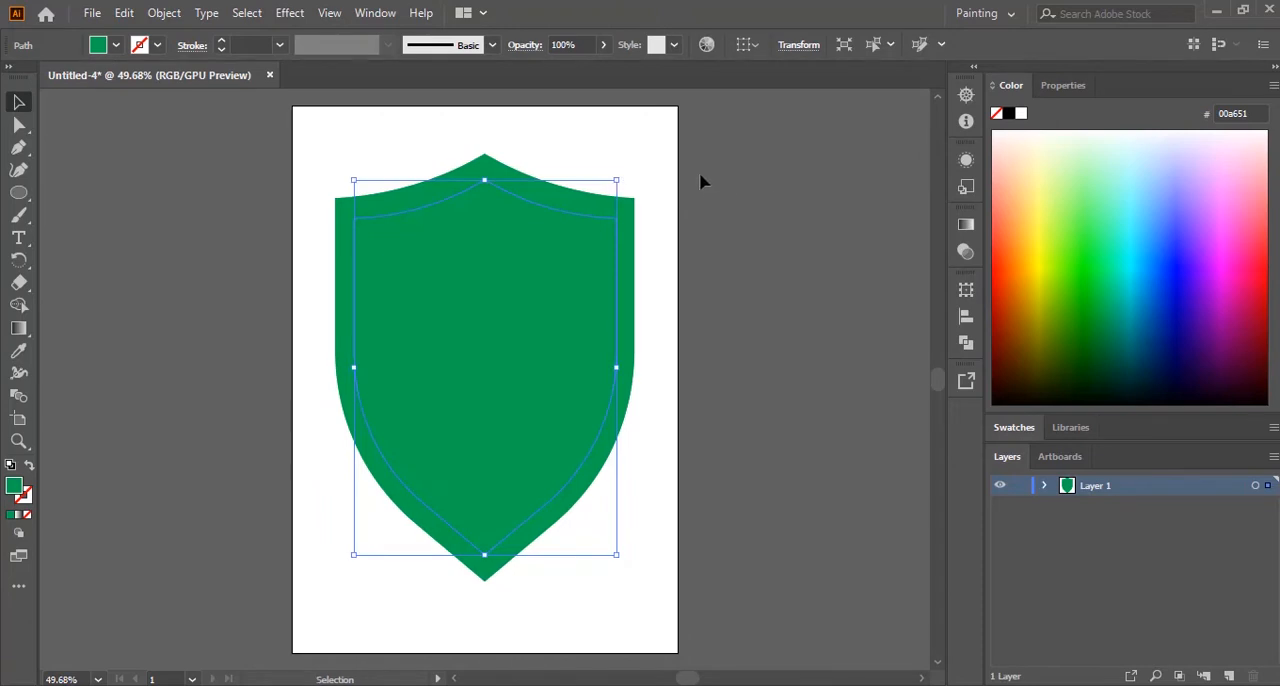
# Step: Fill the smaller inner shield with the grey swatch C=0 M=0 Y=0 K=50 and deselect it
pyautogui.click(115, 47)
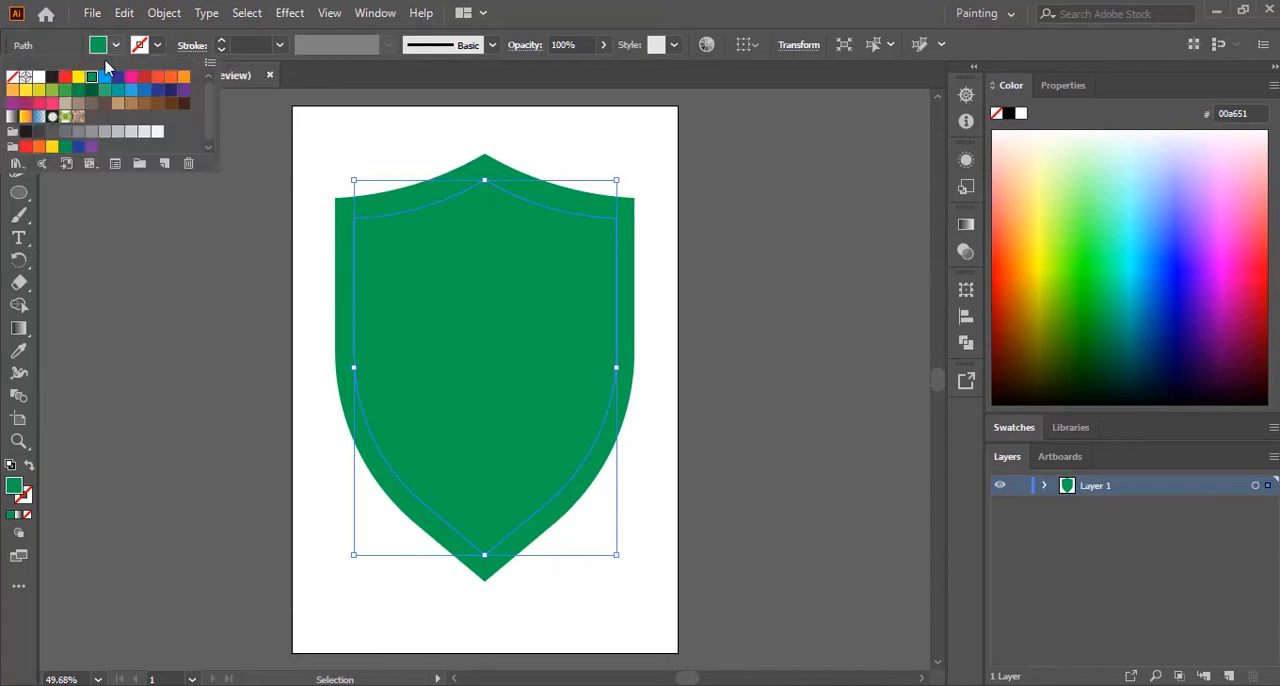
pyautogui.click(89, 133)
pyautogui.click(648, 160)
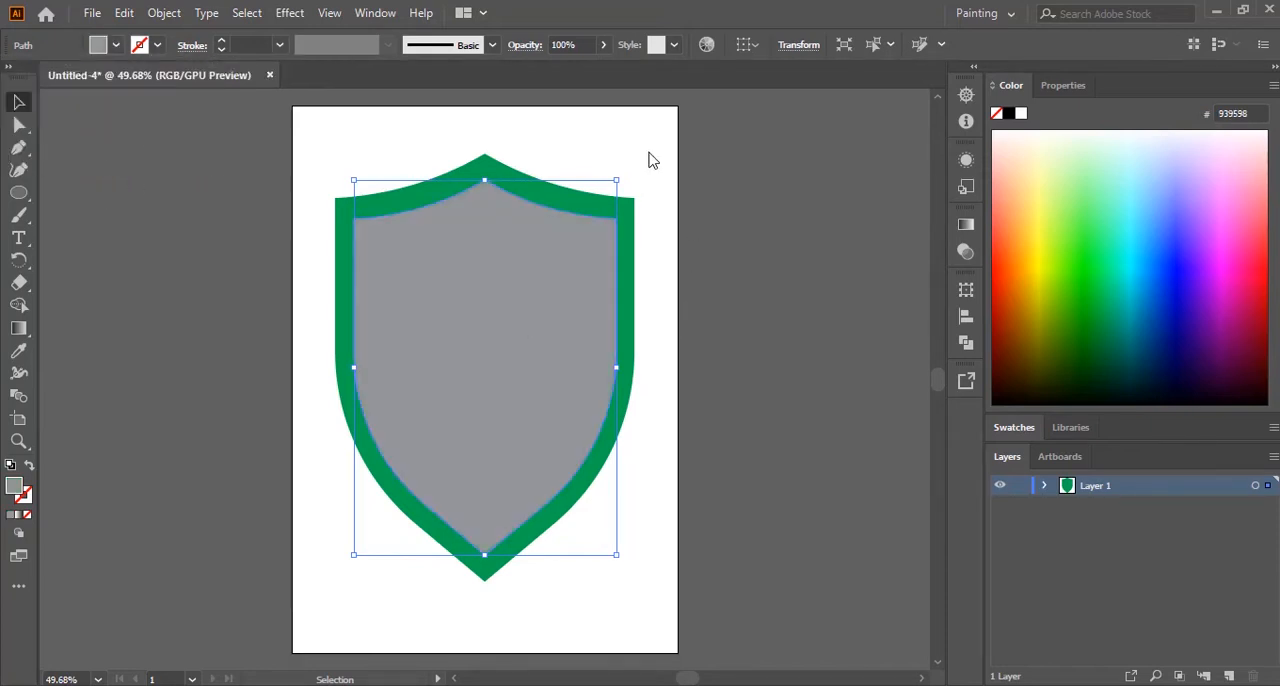
pyautogui.click(651, 160)
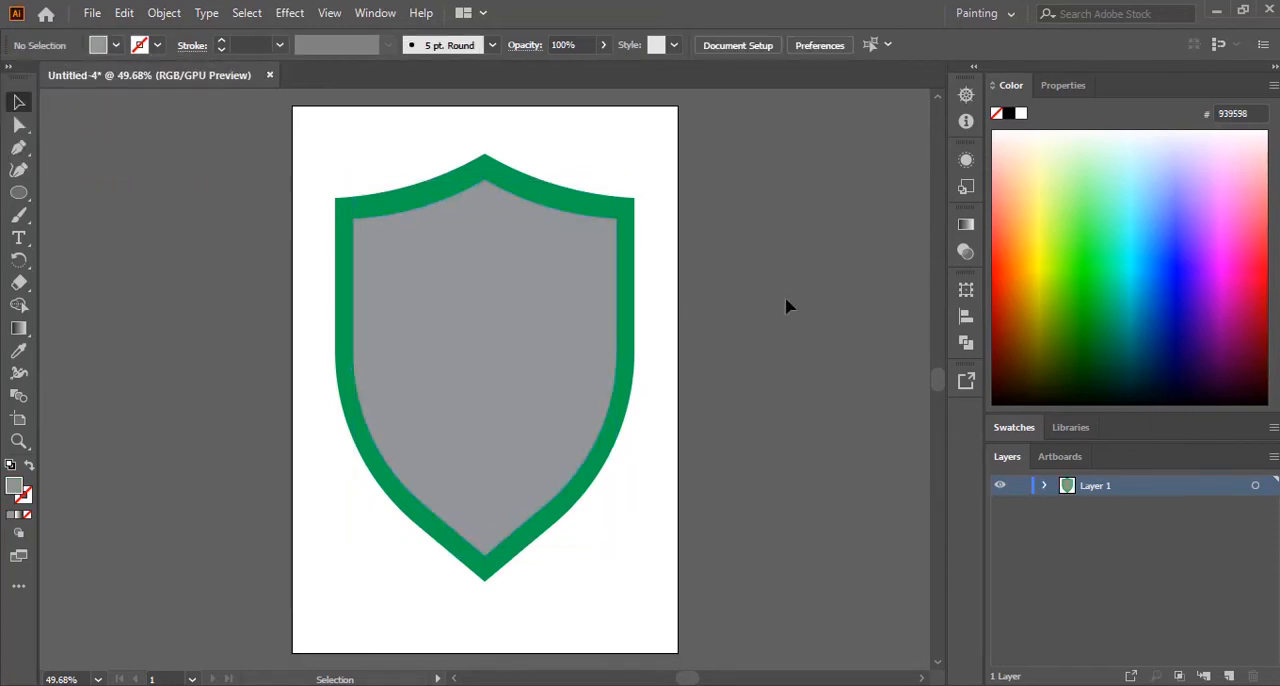
# Step: Select the outer green shield that forms the rim and switch to the exam paper PDF to check the reference
pyautogui.click(496, 342)
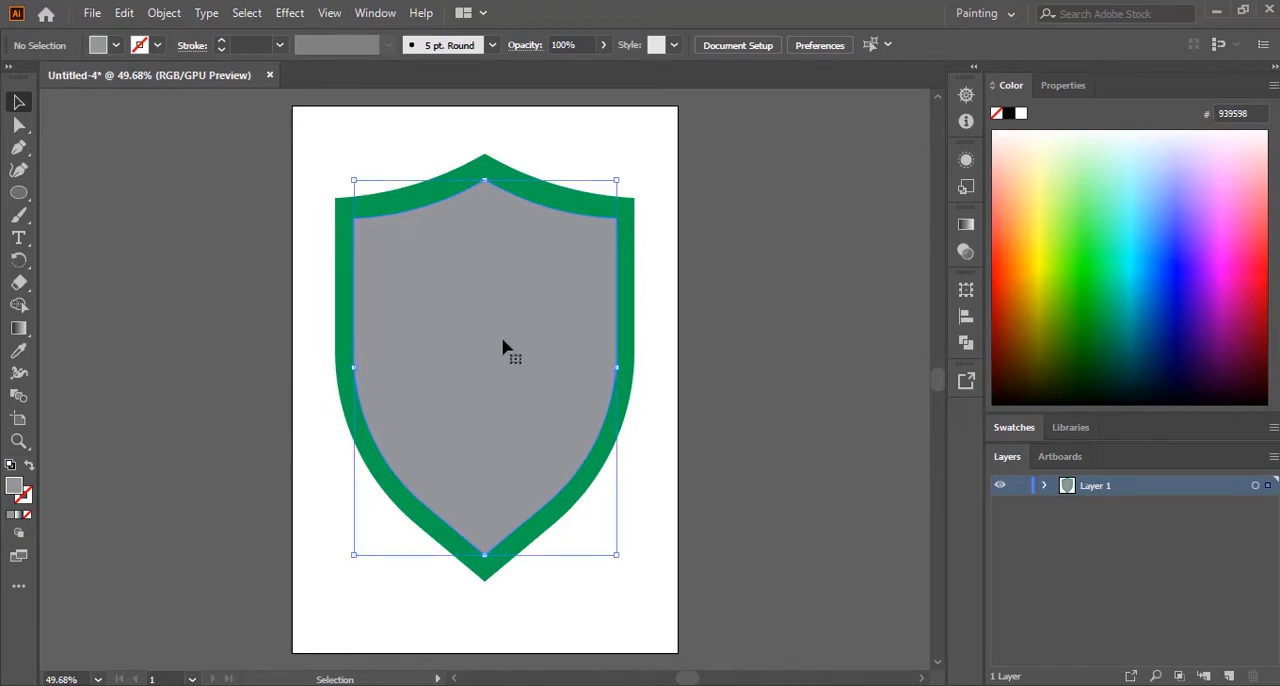
pyautogui.click(630, 343)
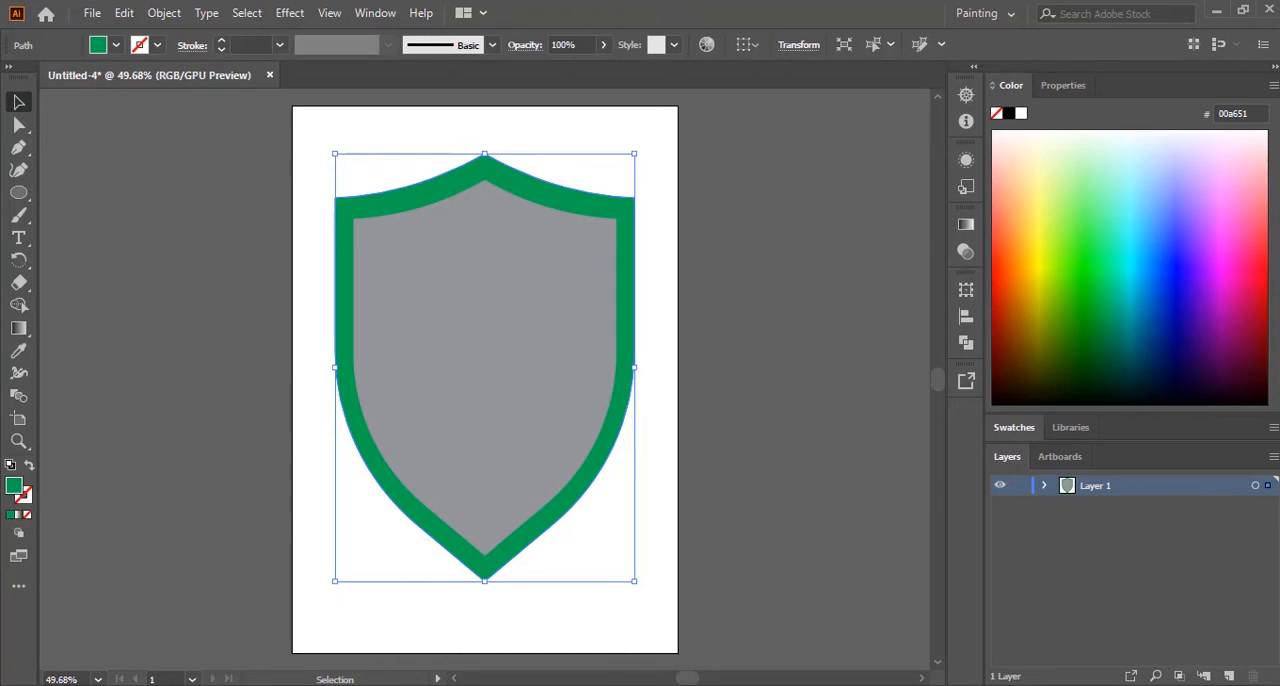
pyautogui.hotkey('alt', 'Tab')
pyautogui.doubleClick(16, 488)
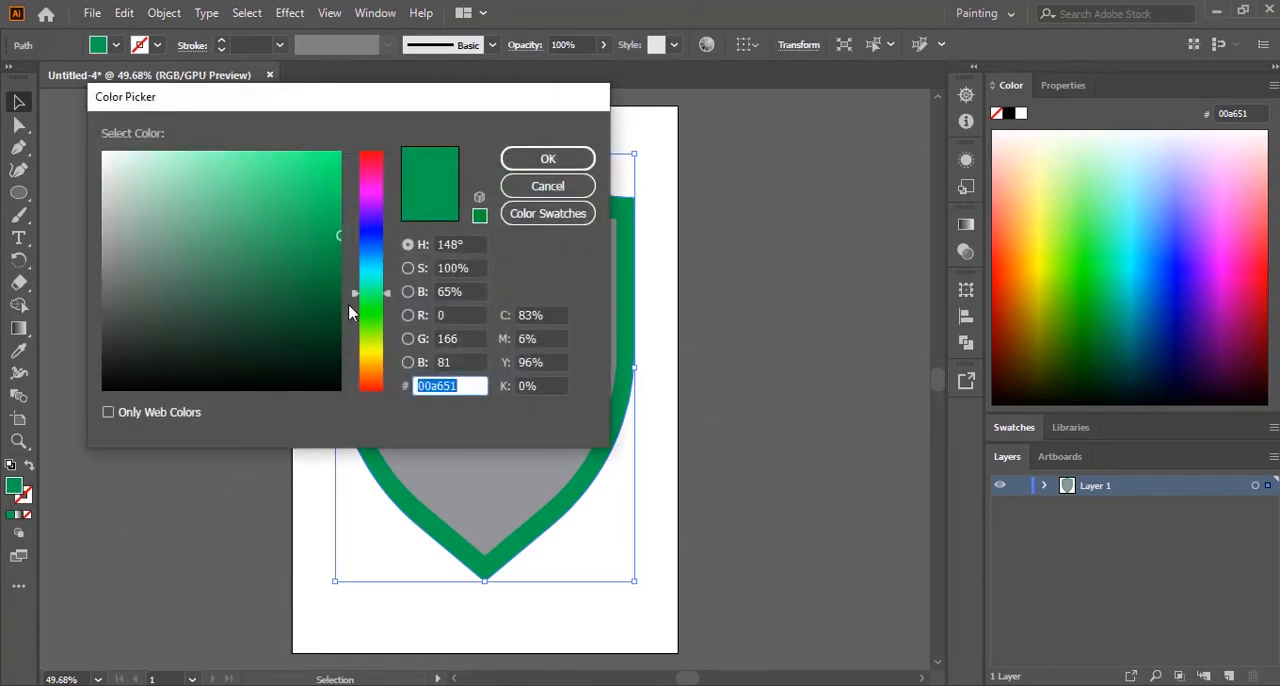
pyautogui.moveTo(390, 300); pyautogui.dragTo(397, 356)
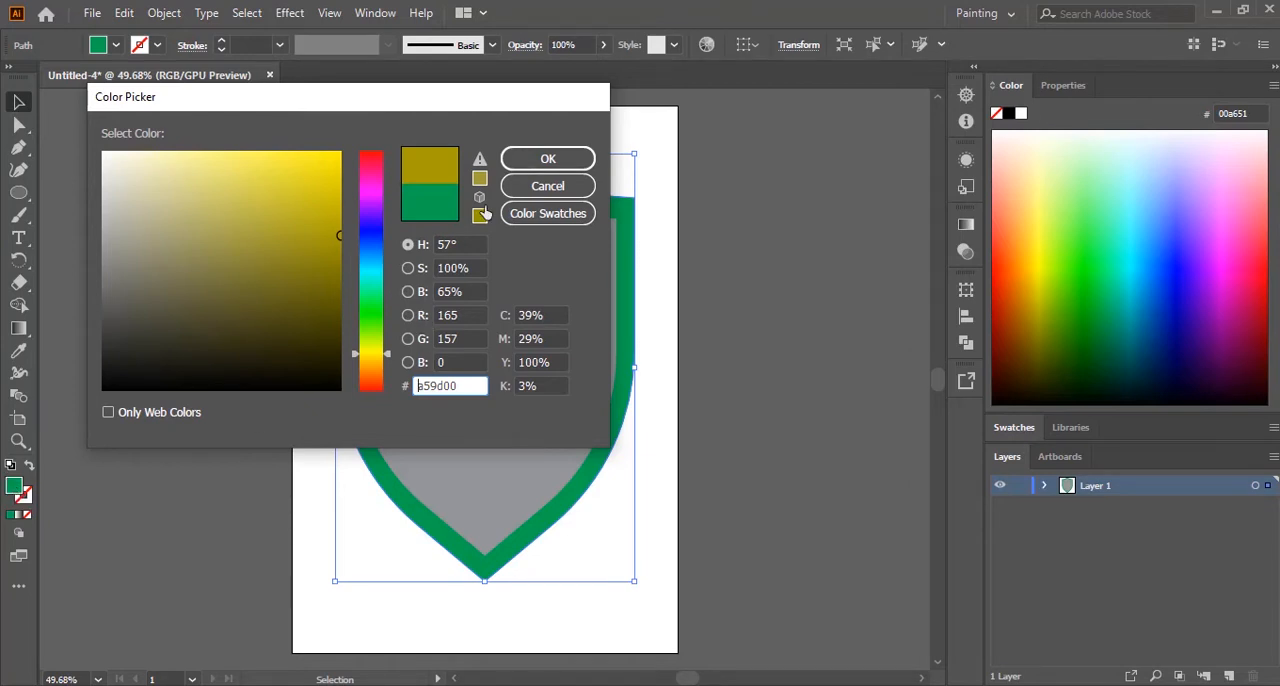
pyautogui.click(512, 188)
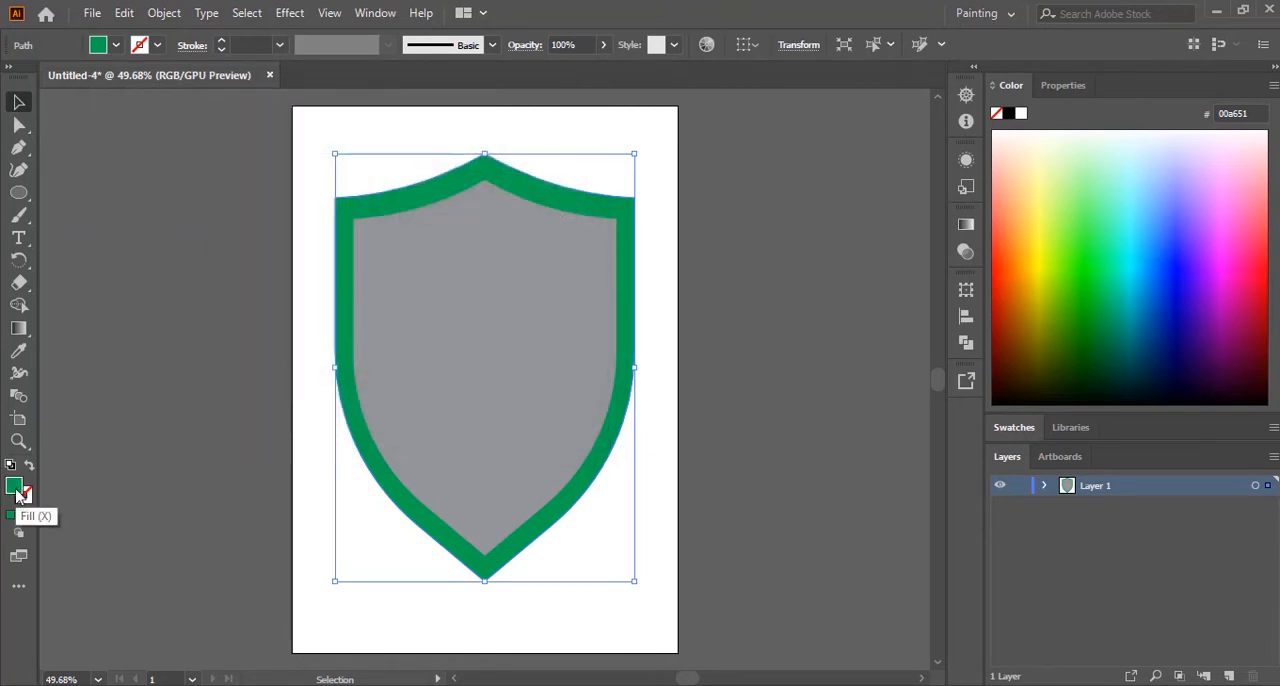
# Step: Change the outer shield's fill from green to a golden yellow, about #EAC24D
pyautogui.doubleClick(16, 488)
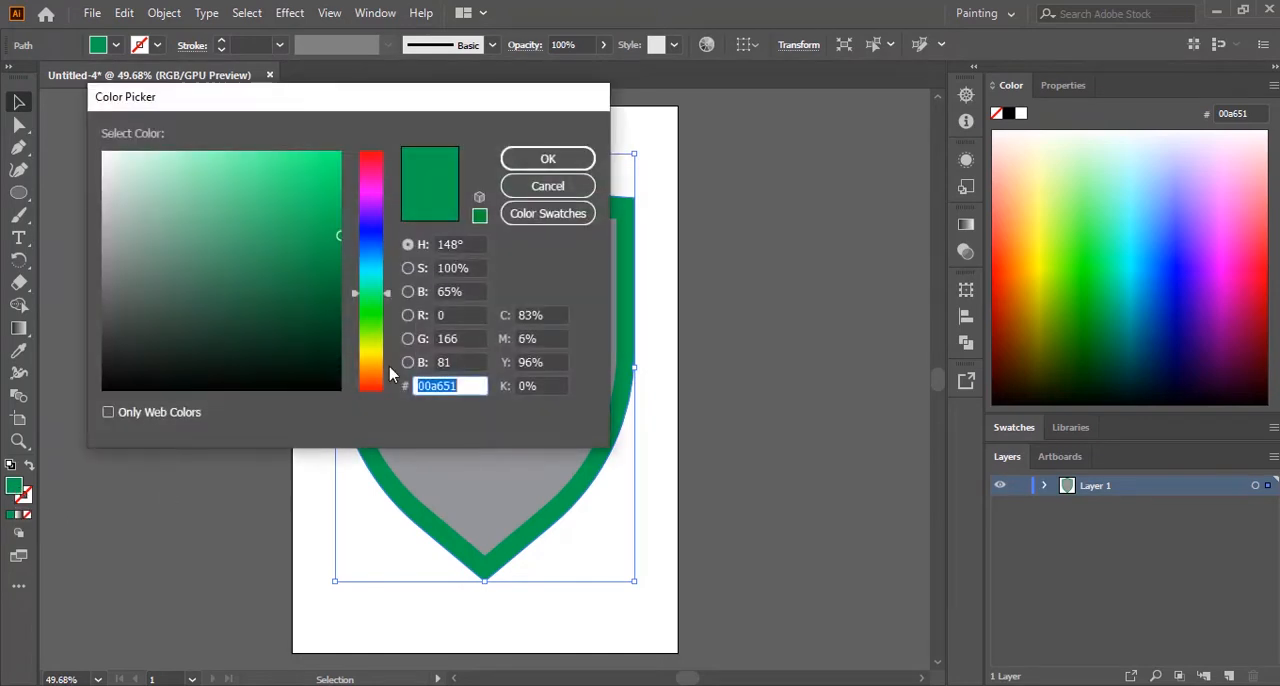
pyautogui.moveTo(389, 294); pyautogui.dragTo(380, 357)
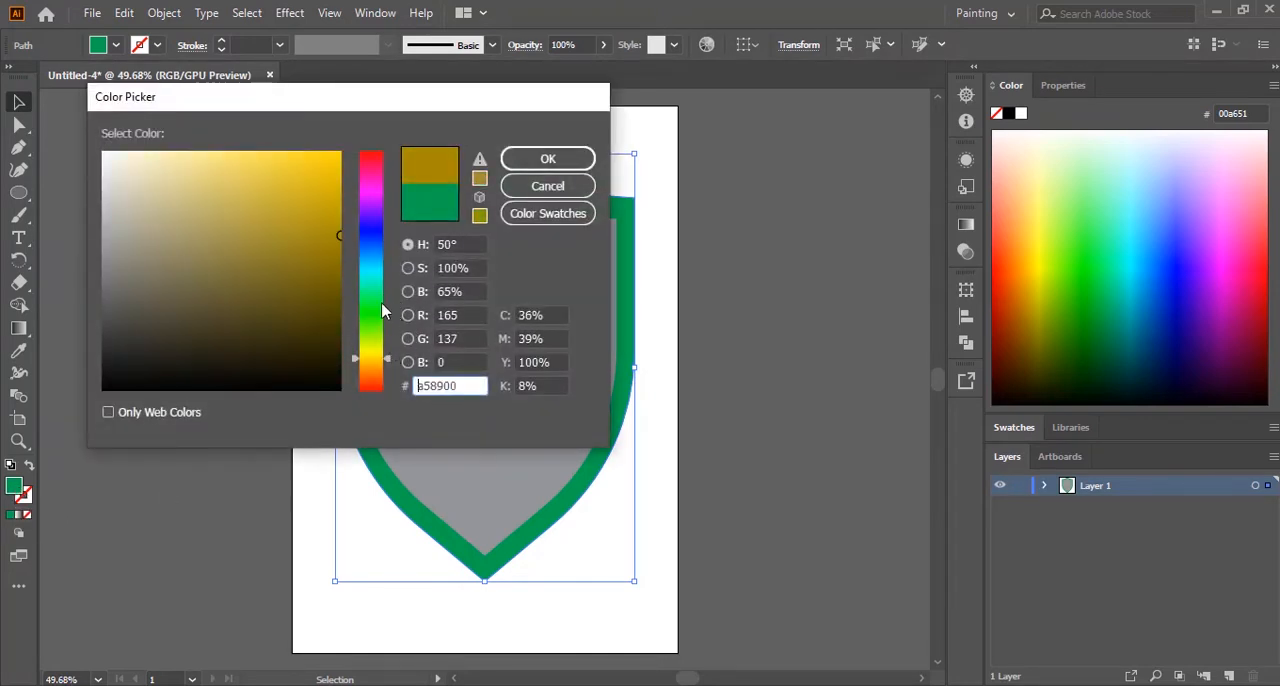
pyautogui.click(332, 191)
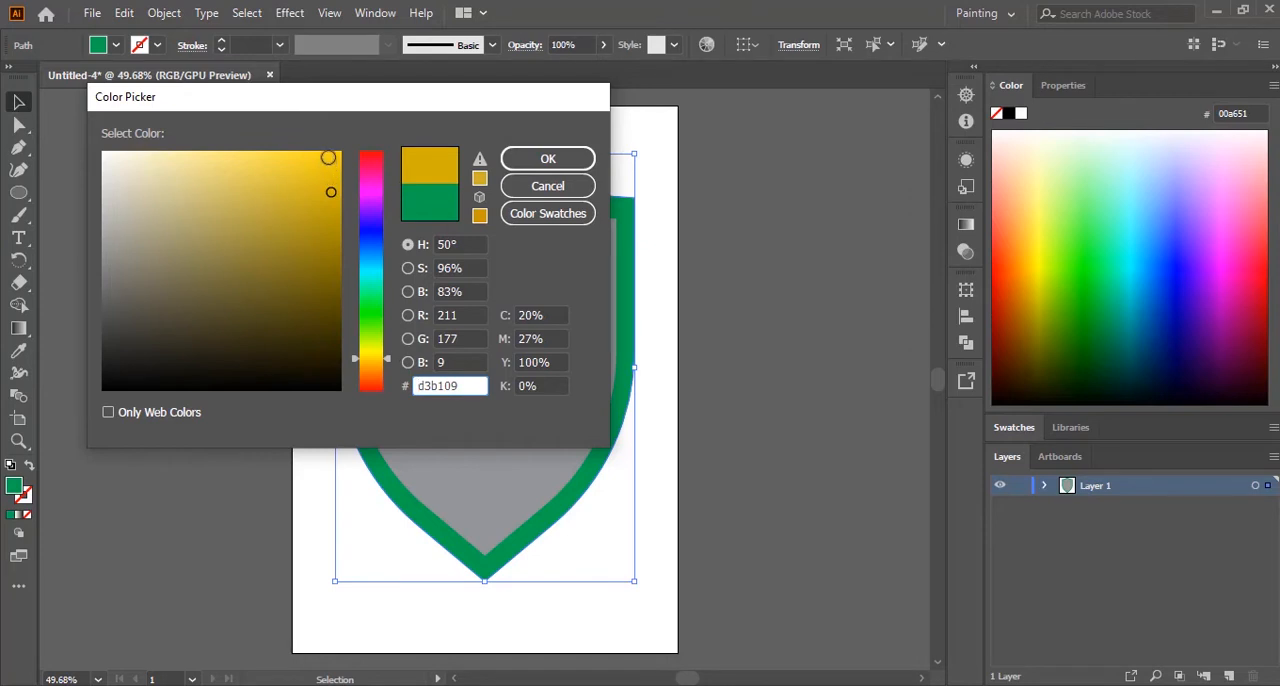
pyautogui.click(328, 158)
pyautogui.click(576, 160)
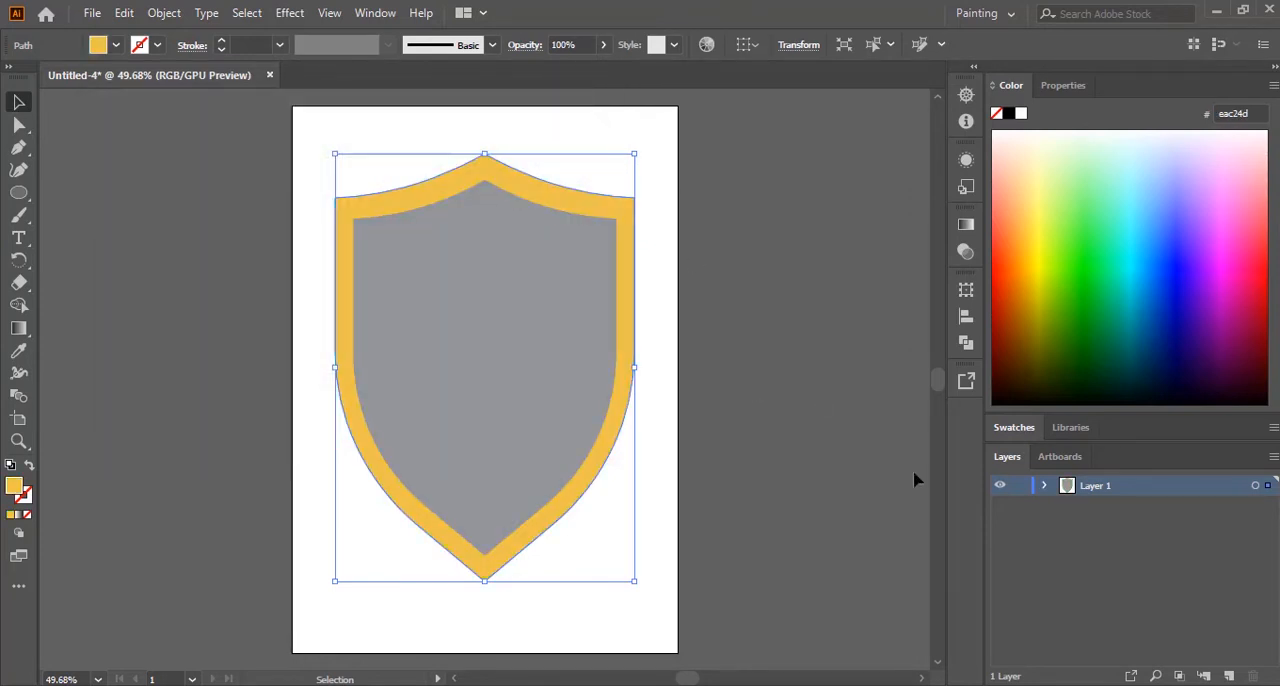
# Step: Apply a linear gradient to the rim, removing the white stop, placing the gold stop at 0% and setting the angle to -90°
pyautogui.click(966, 226)
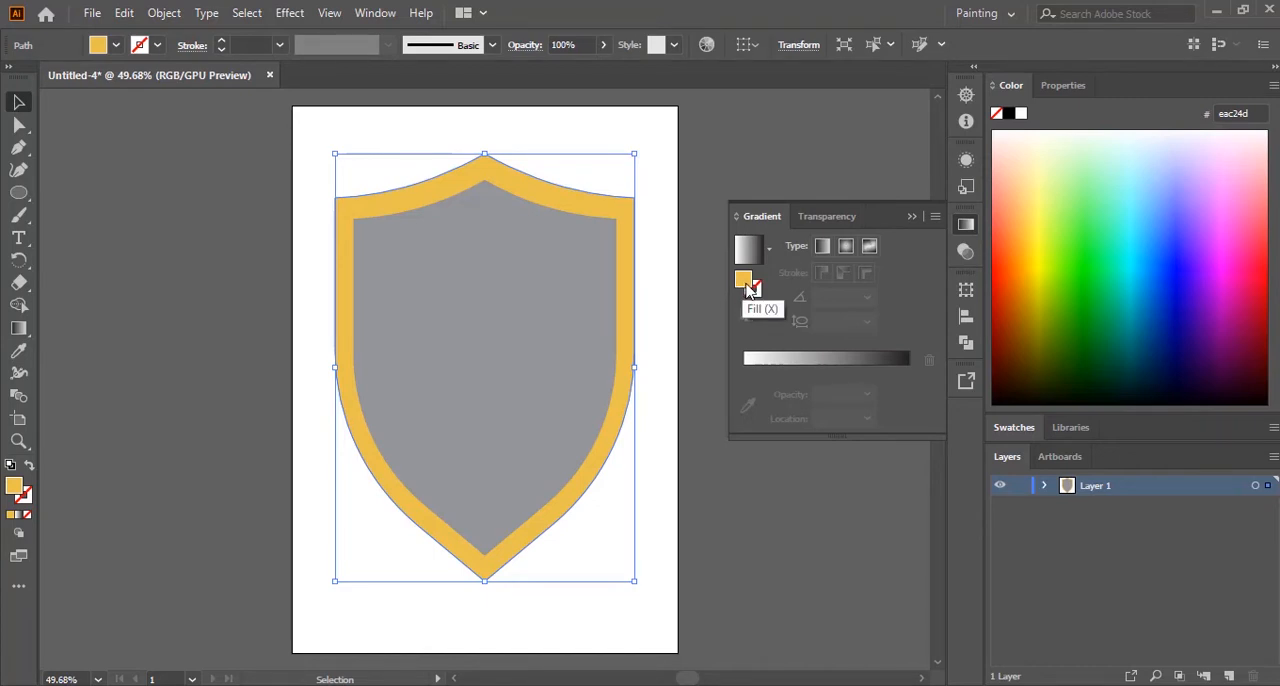
pyautogui.click(784, 357)
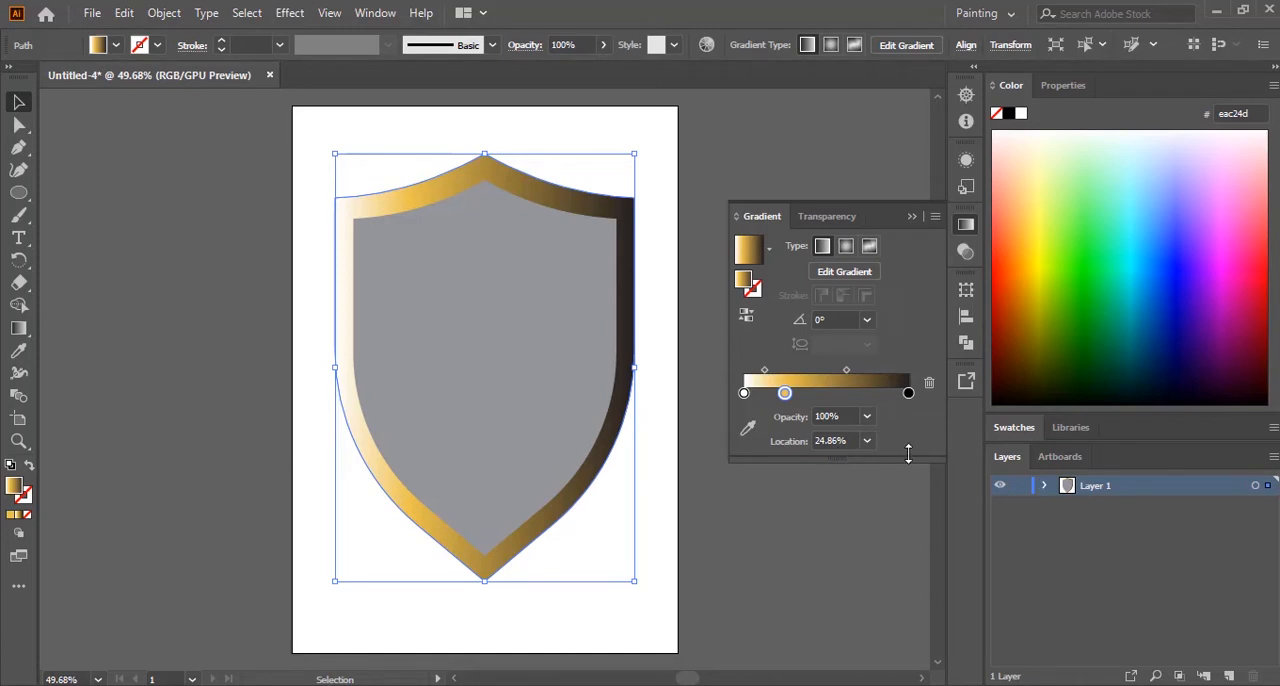
pyautogui.click(744, 394)
pyautogui.moveTo(744, 394); pyautogui.dragTo(844, 412)
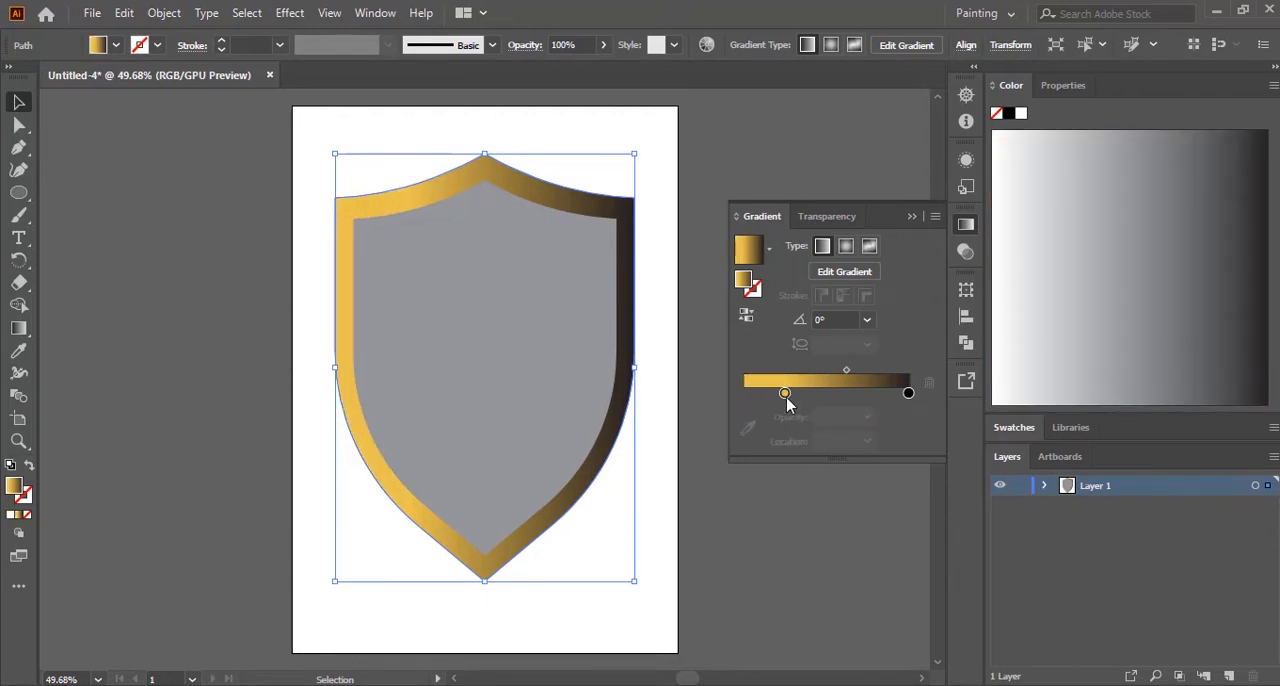
pyautogui.moveTo(785, 393); pyautogui.dragTo(744, 393)
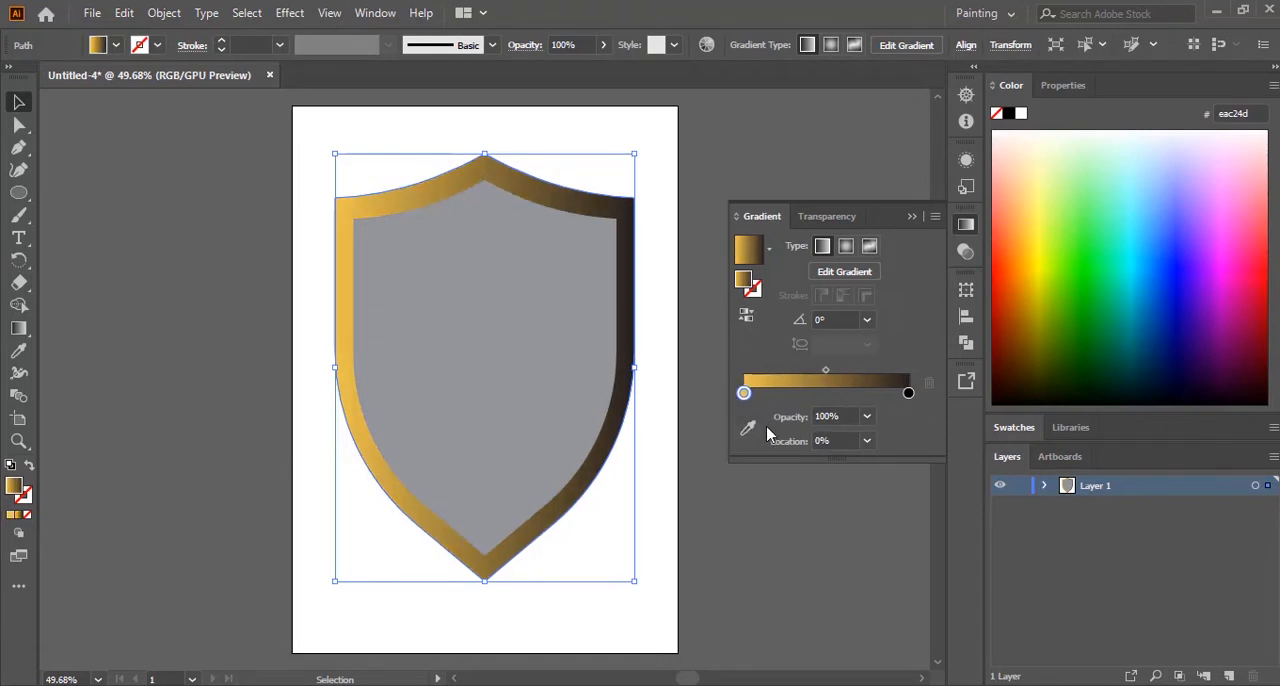
pyautogui.click(867, 322)
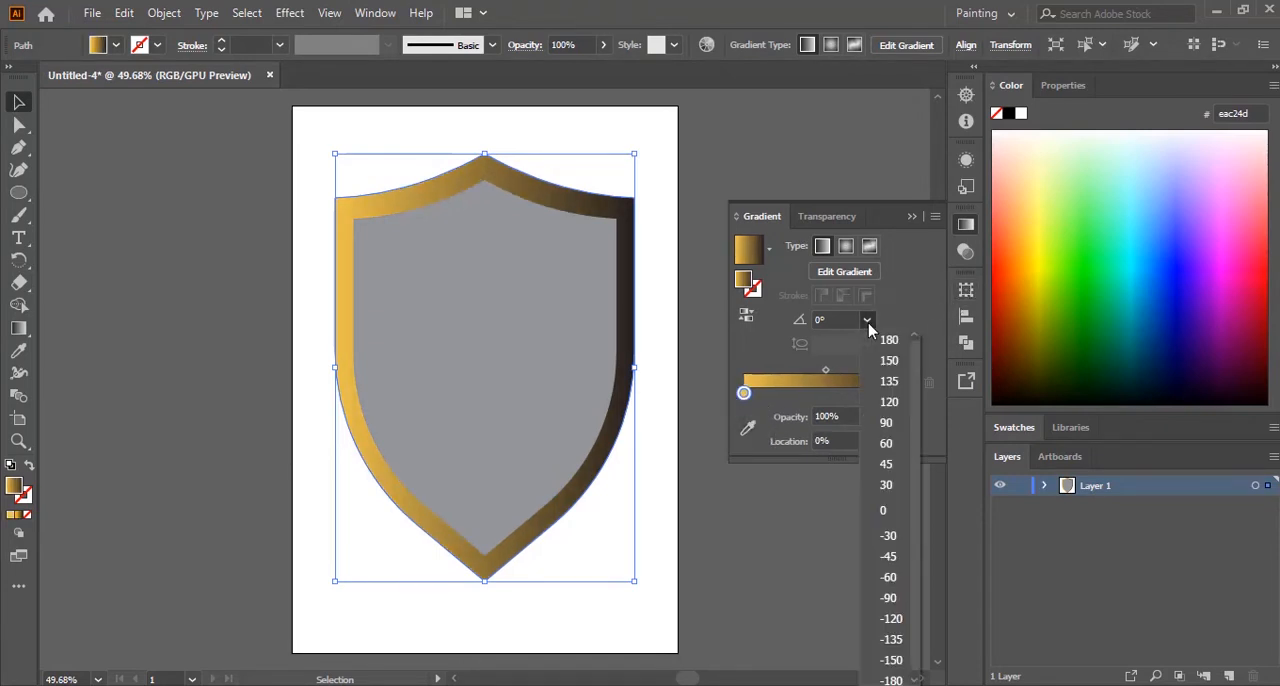
pyautogui.click(885, 600)
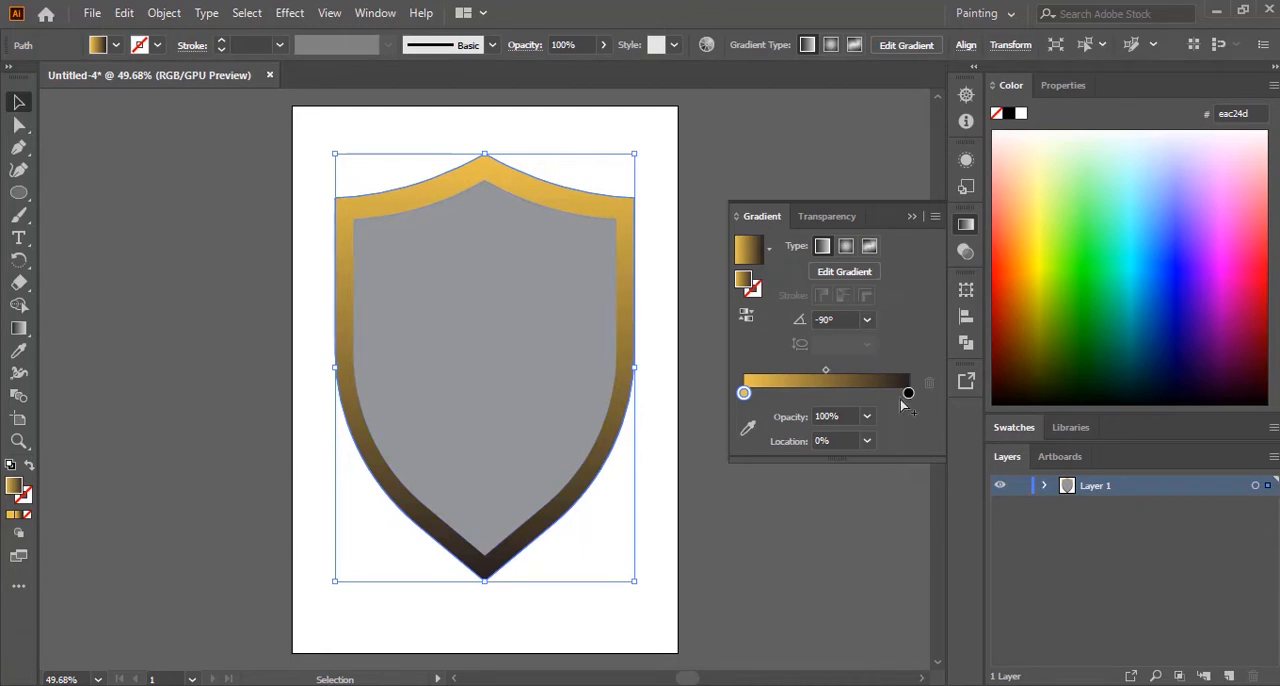
# Step: Add a middle stop to the rim's gradient at about 47% and colour it dark gold, #B67E00
pyautogui.click(789, 394)
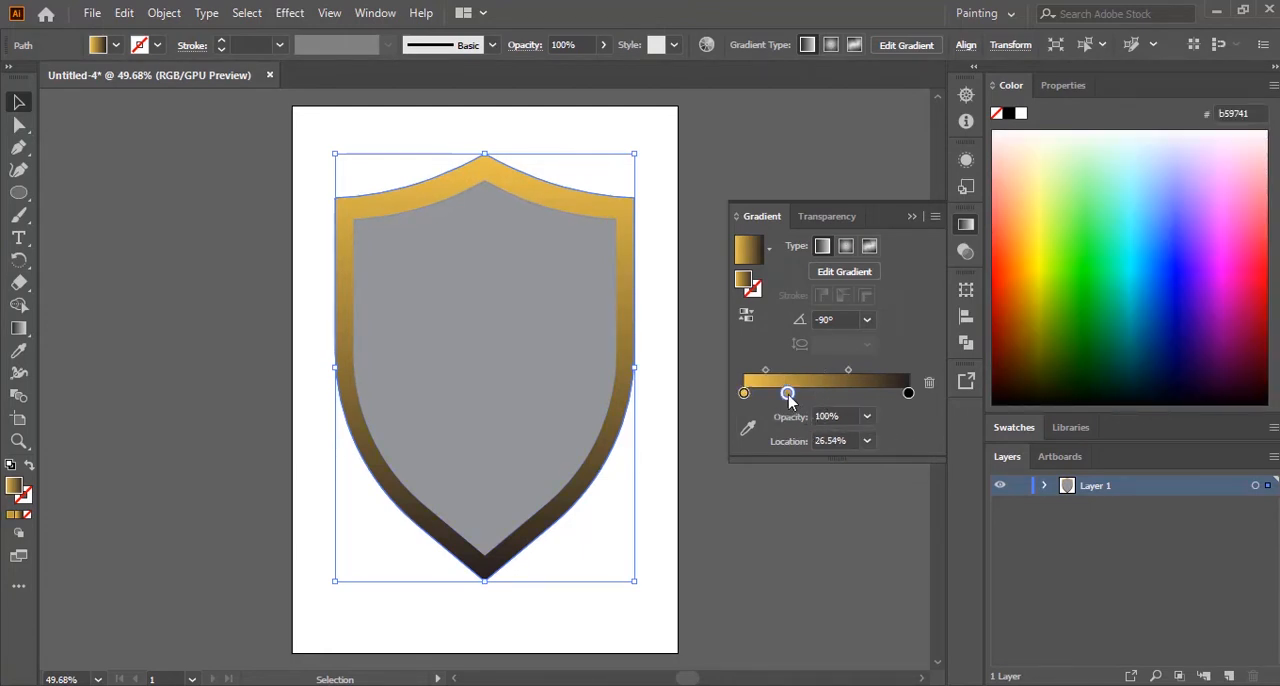
pyautogui.moveTo(796, 400); pyautogui.dragTo(824, 400)
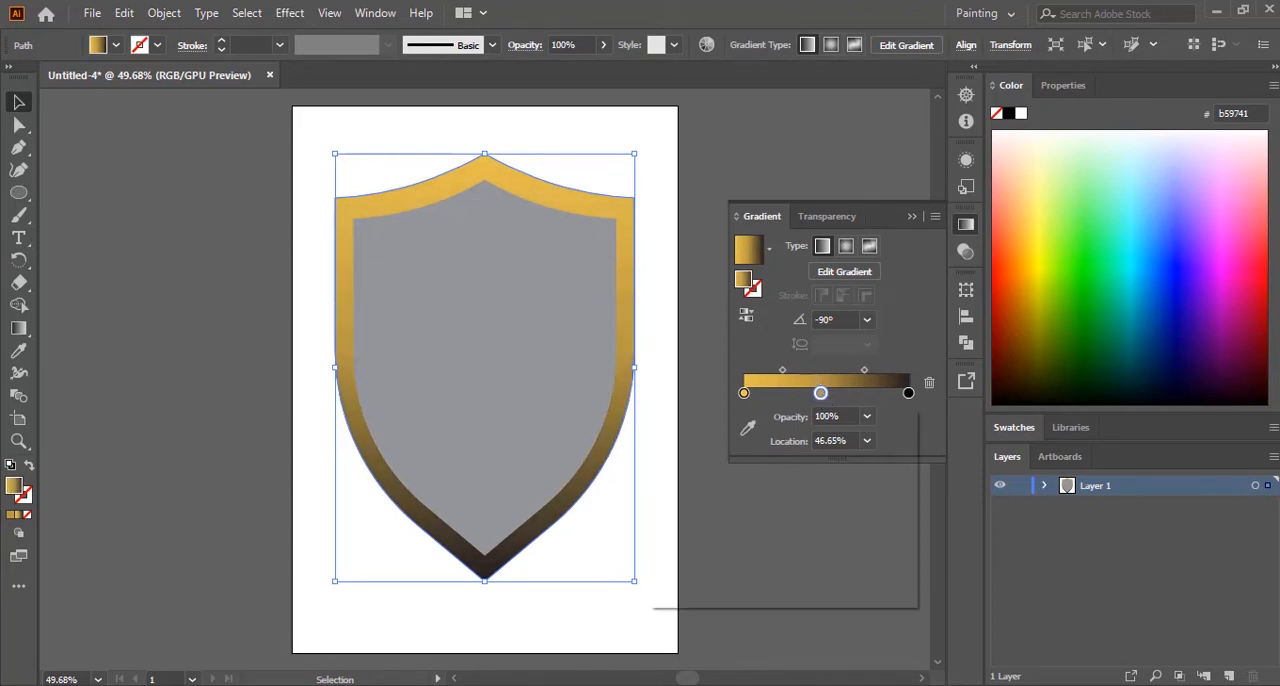
pyautogui.doubleClick(821, 393)
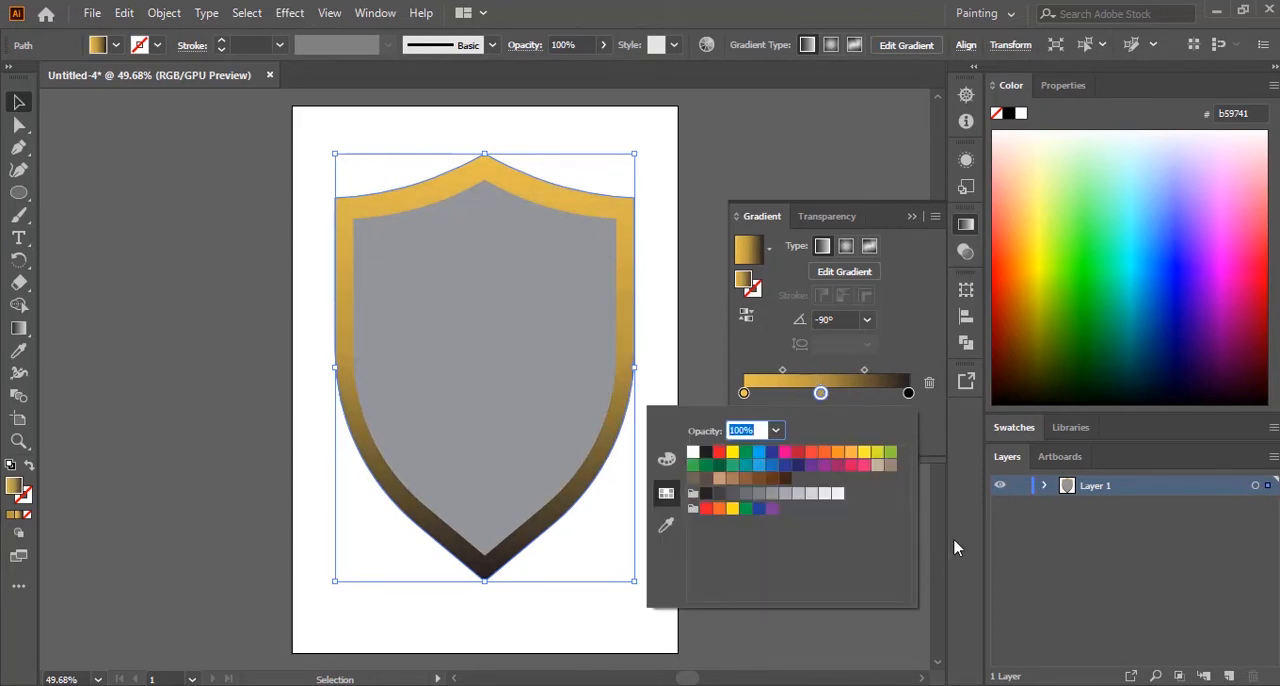
pyautogui.click(938, 447)
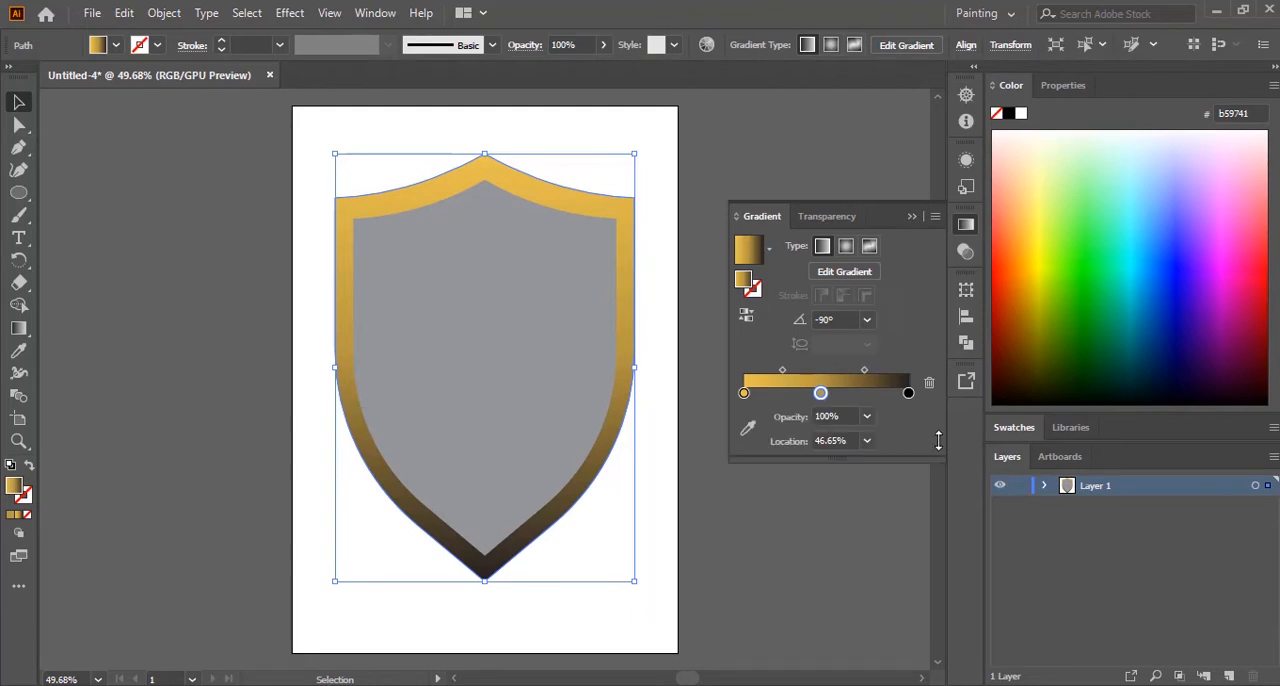
pyautogui.click(1036, 318)
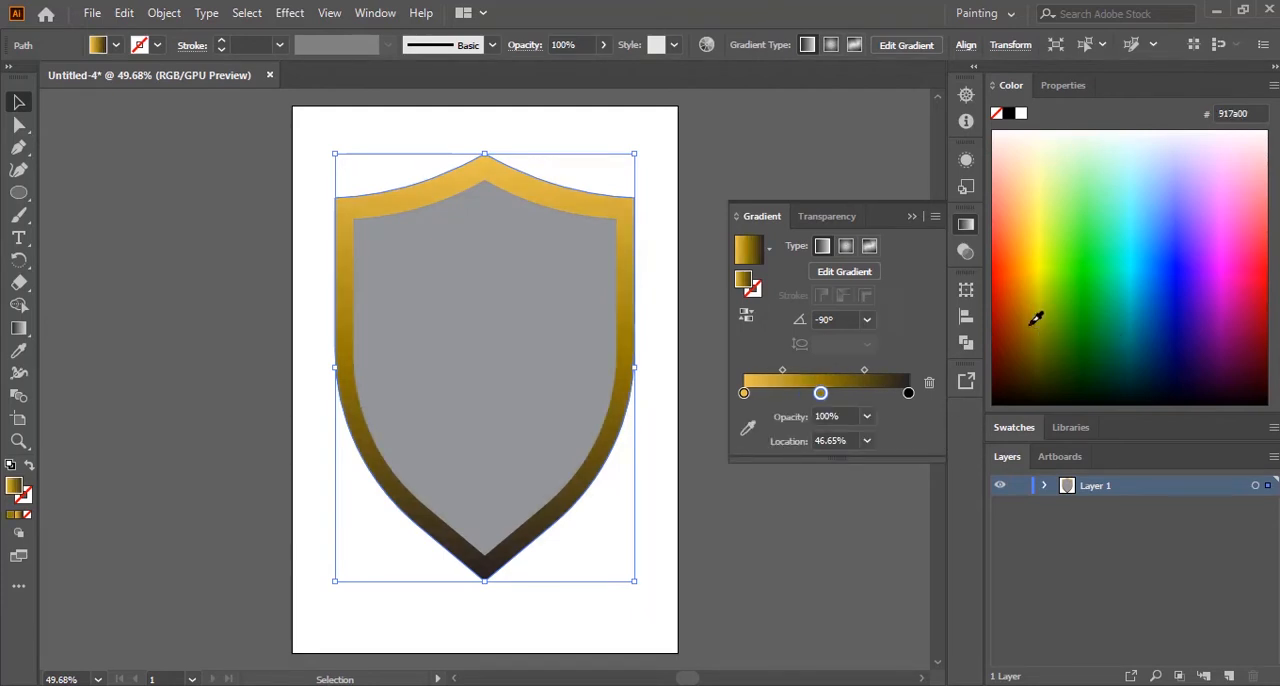
pyautogui.click(1029, 298)
# Step: Replace the rim gradient's black end stop with a dark brown one, #5F4000, at 100% and deselect the shield
pyautogui.click(909, 394)
pyautogui.doubleClick(909, 394)
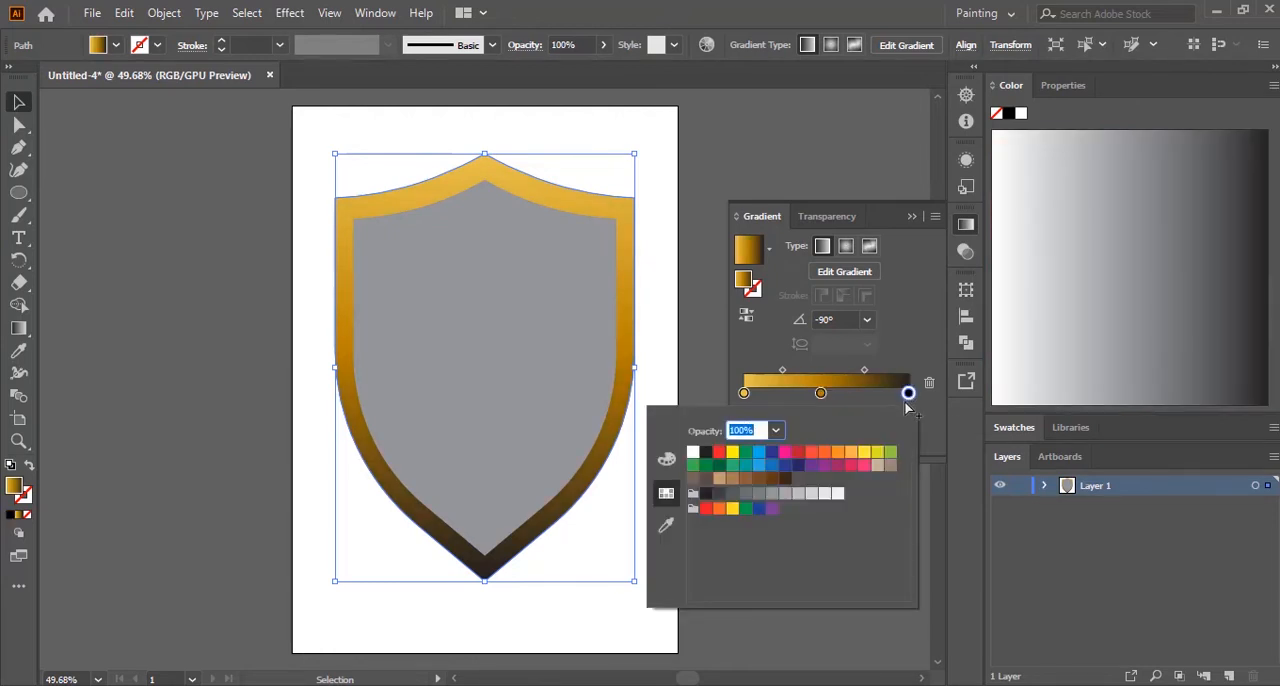
pyautogui.click(909, 394)
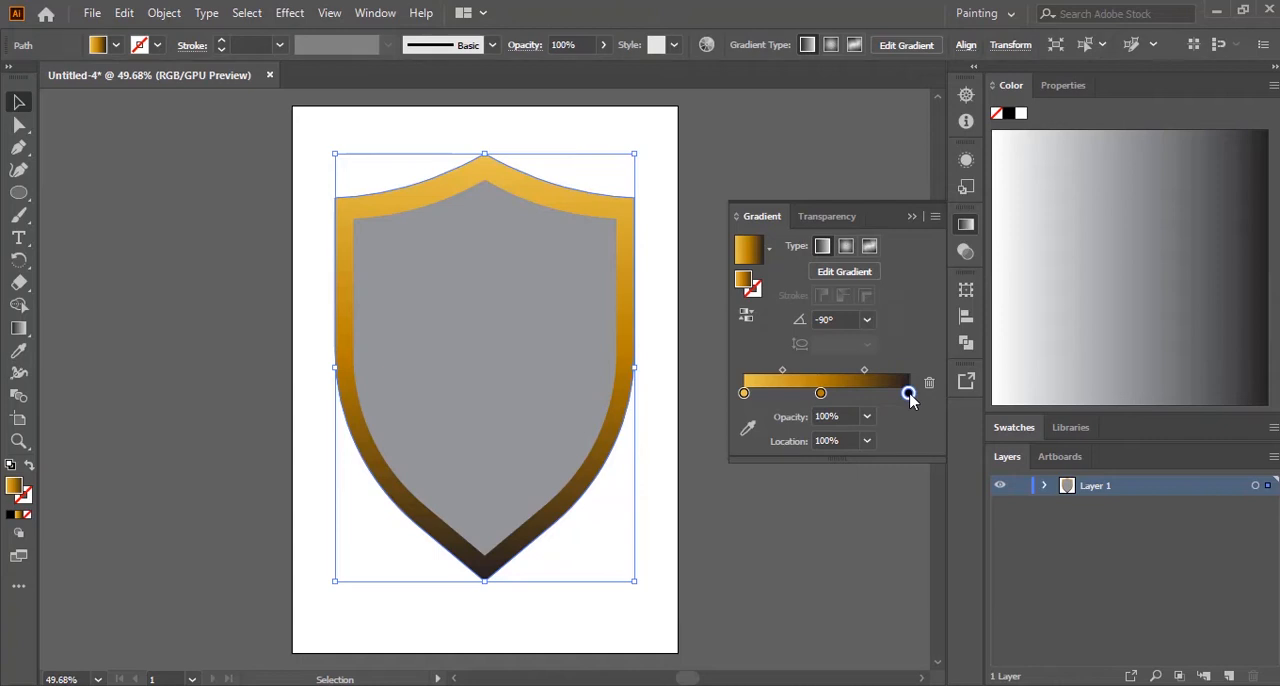
pyautogui.moveTo(909, 394); pyautogui.dragTo(913, 492)
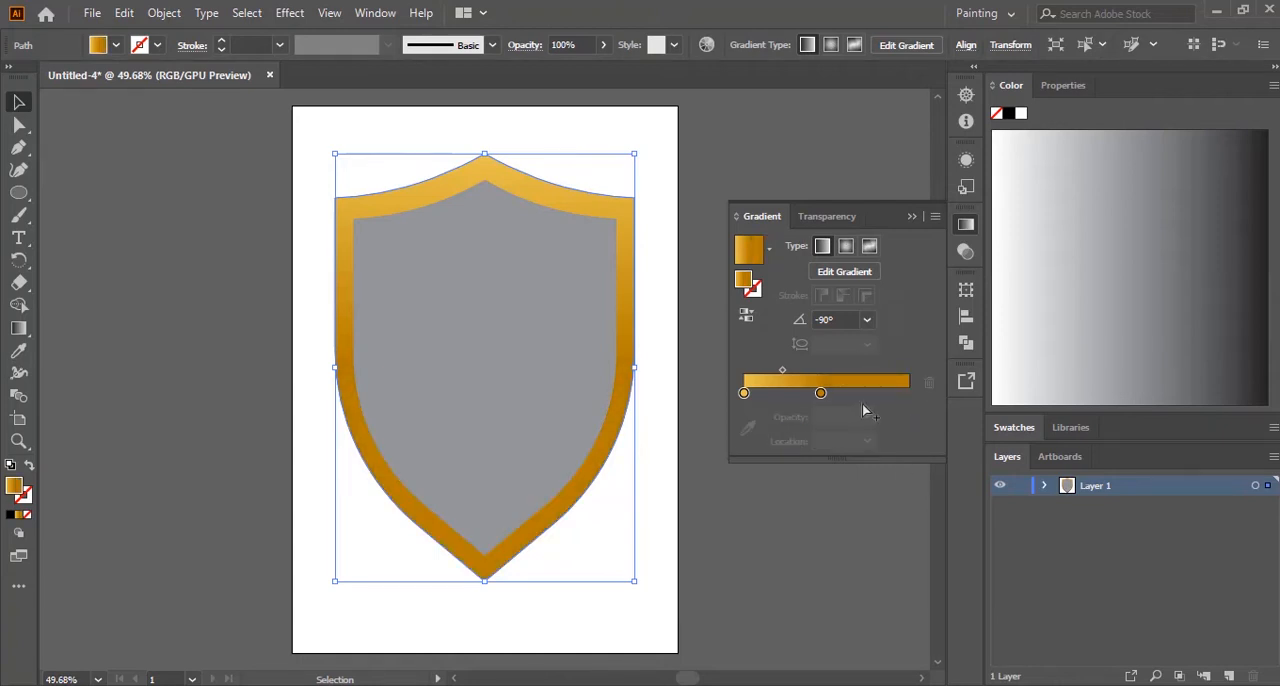
pyautogui.click(845, 394)
pyautogui.moveTo(843, 394); pyautogui.dragTo(908, 392)
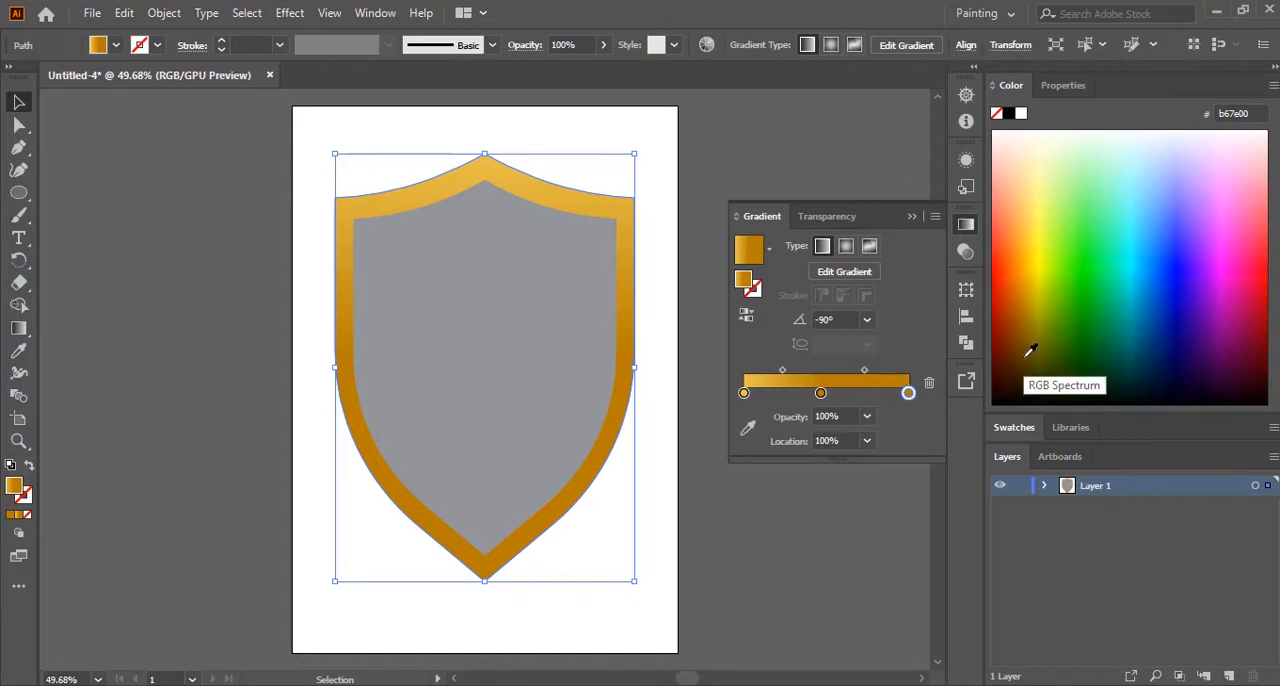
pyautogui.click(1030, 356)
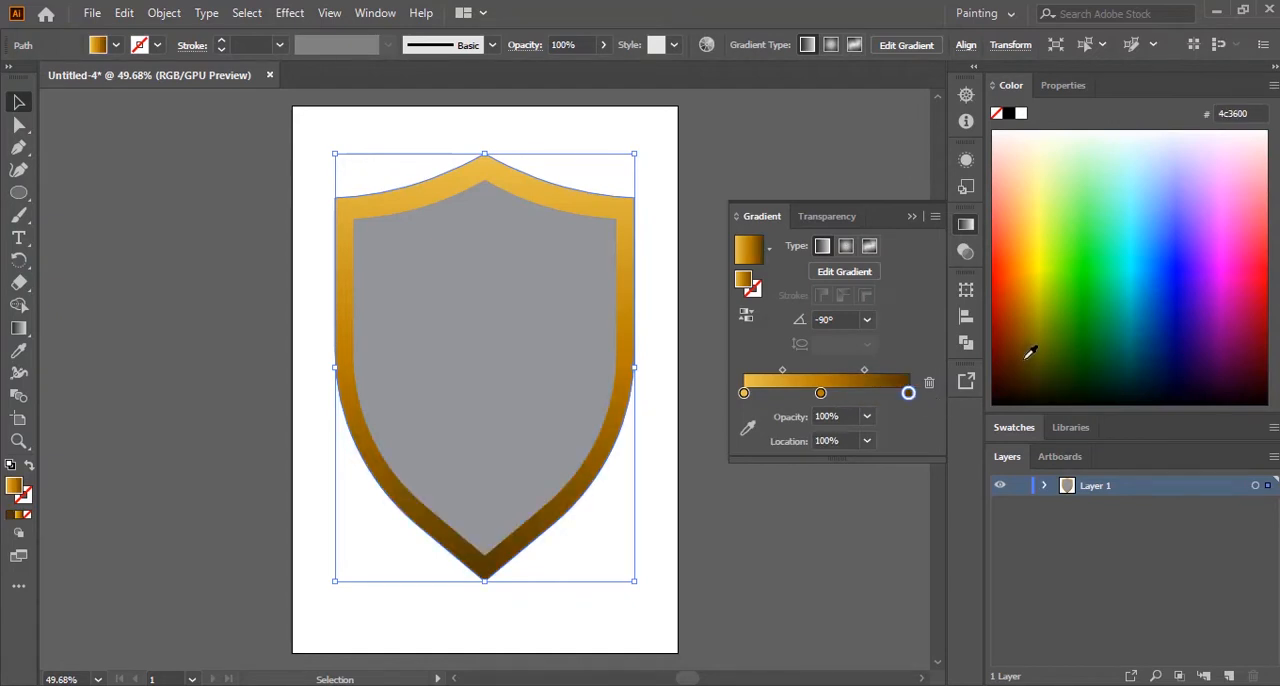
pyautogui.click(1019, 342)
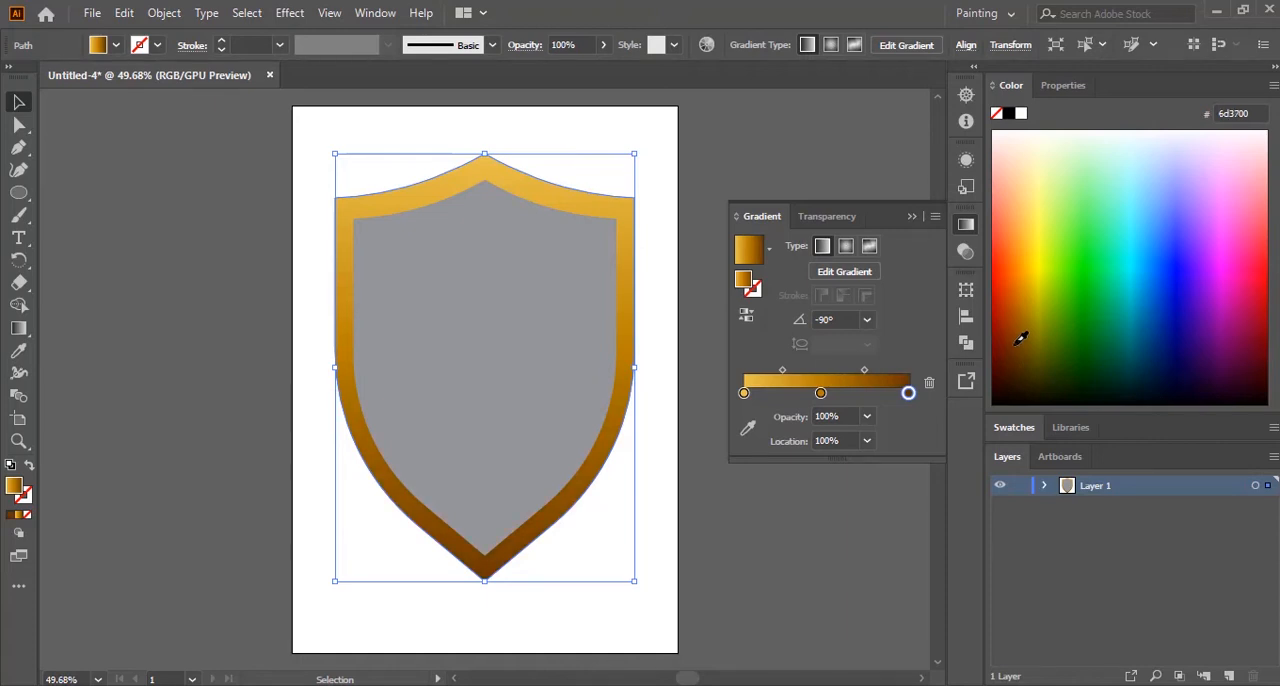
pyautogui.click(1026, 348)
pyautogui.click(911, 217)
pyautogui.click(785, 488)
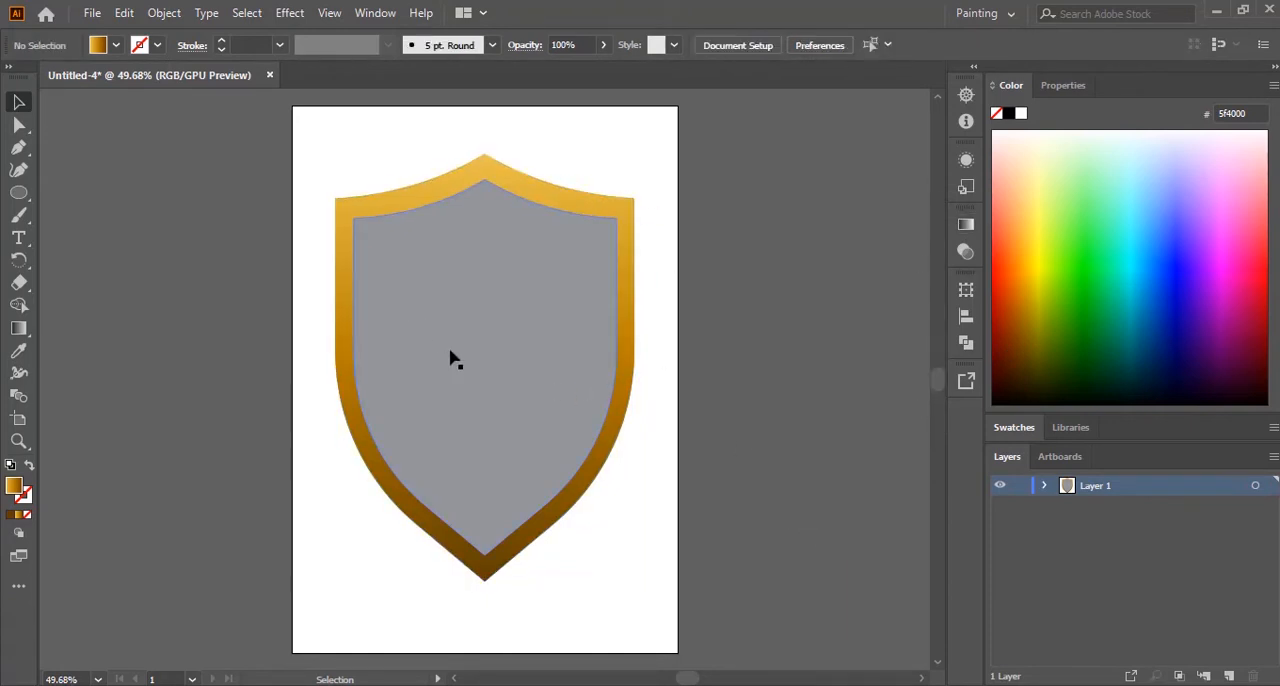
# Step: Fill the inner grey shield with the White, Black preset gradient
pyautogui.click(476, 330)
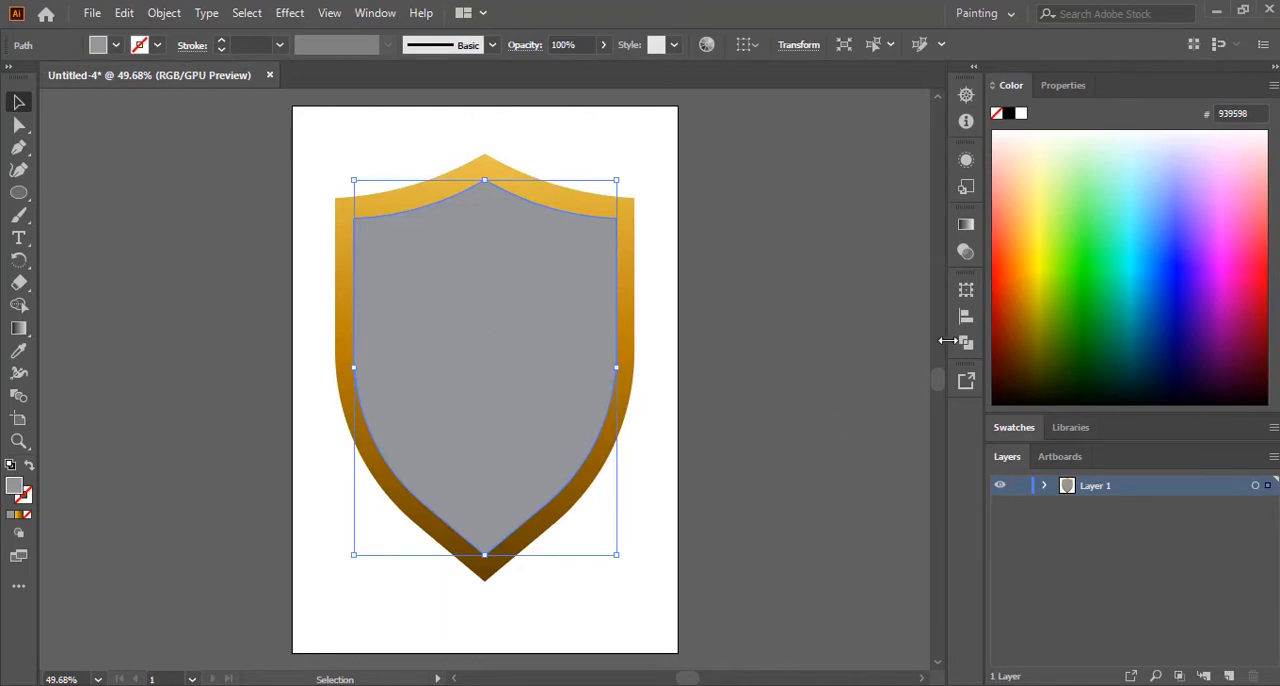
pyautogui.click(965, 228)
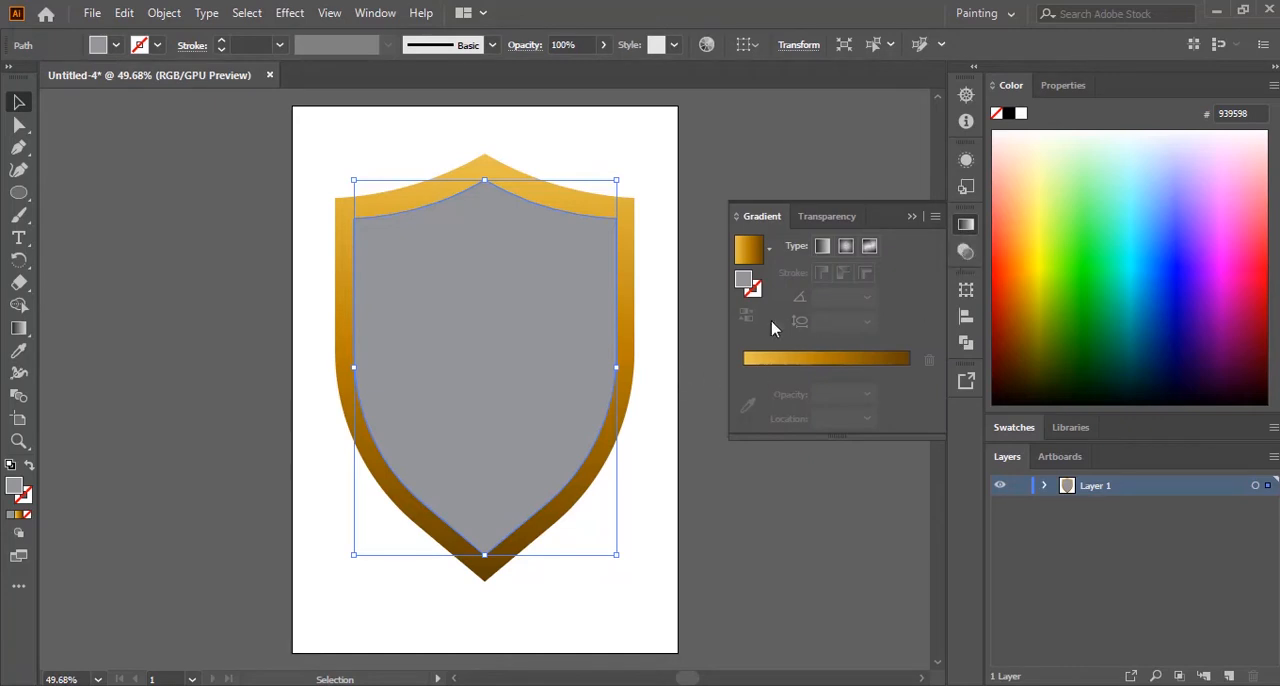
pyautogui.click(770, 248)
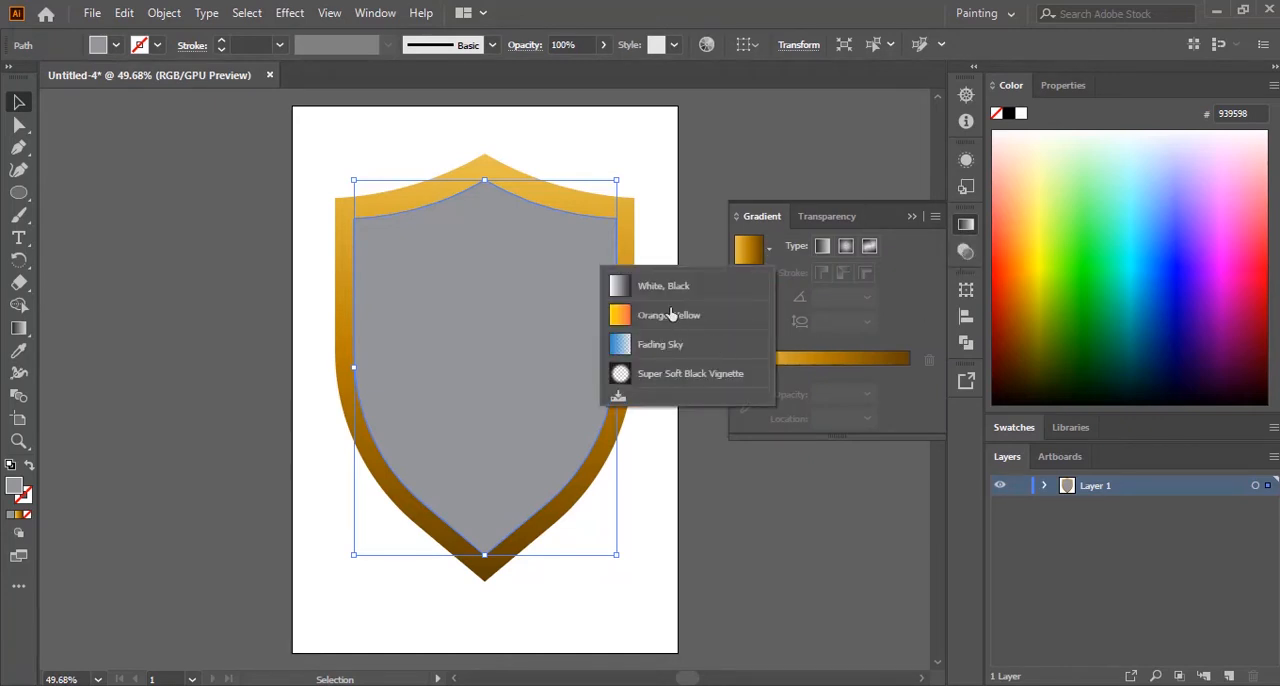
pyautogui.click(620, 290)
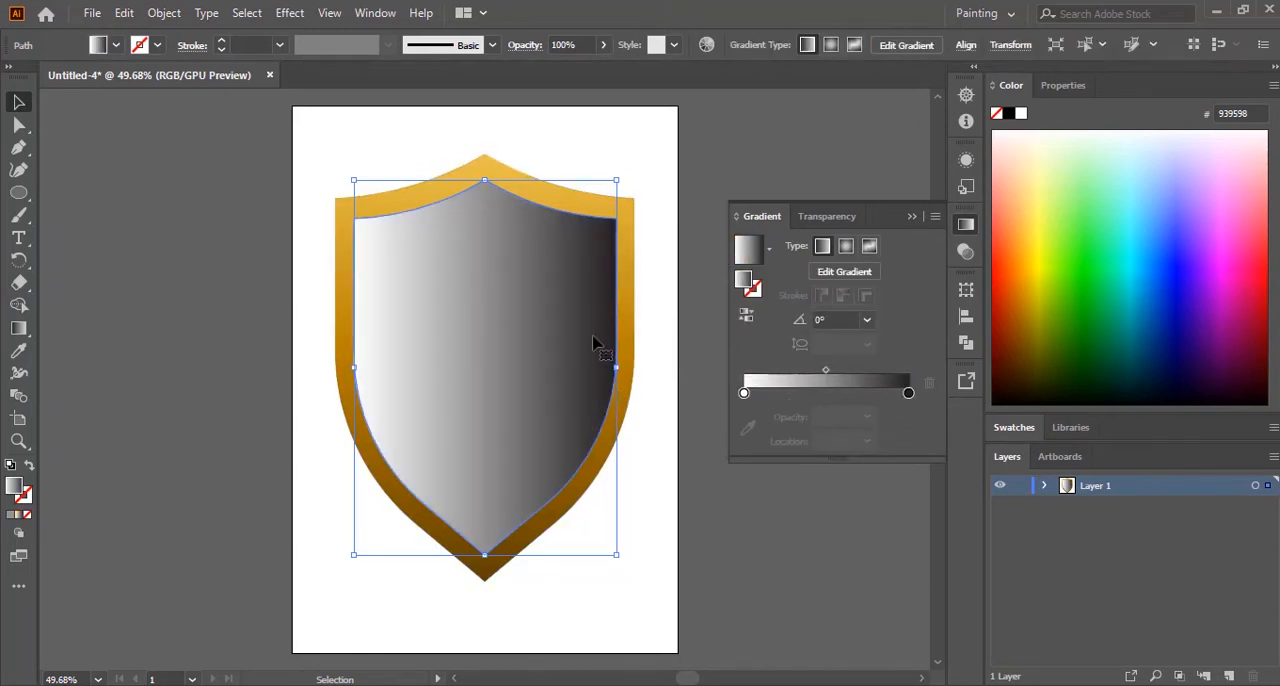
# Step: Move the inner gradient's white stop to about 20% and replace the black stop with a mid-grey one, #908E8F, at 100%
pyautogui.moveTo(745, 393); pyautogui.dragTo(777, 395)
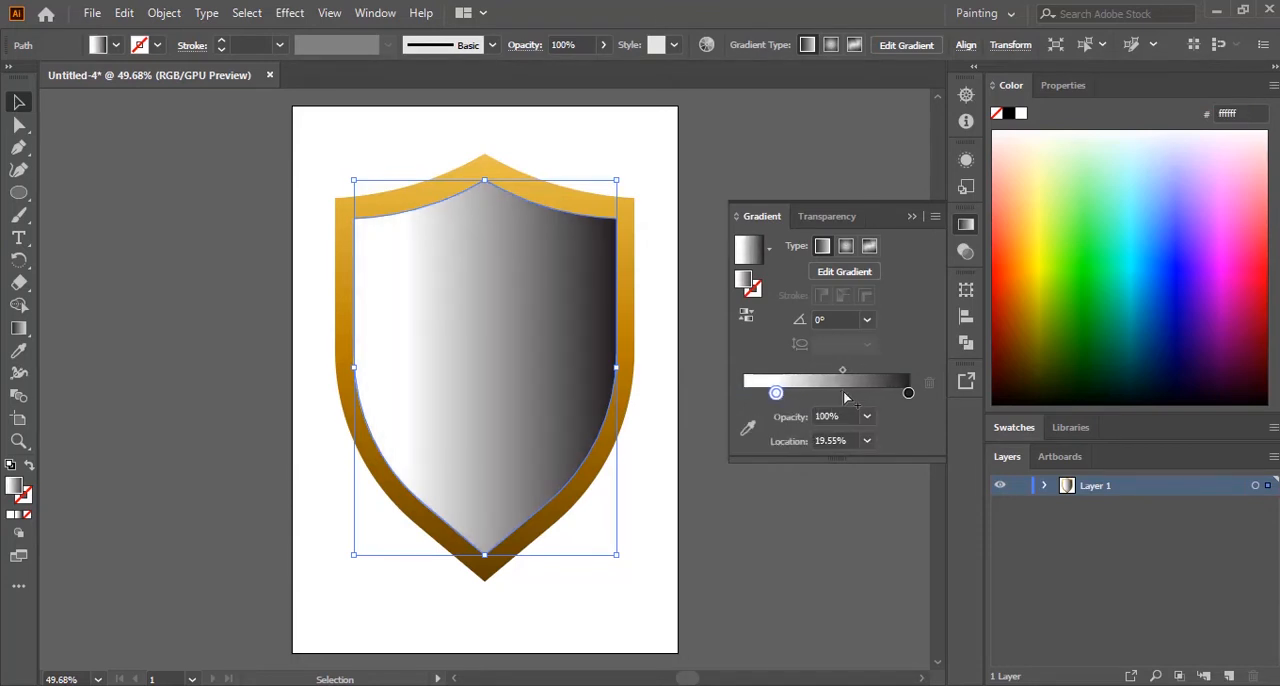
pyautogui.click(843, 393)
pyautogui.moveTo(909, 398); pyautogui.dragTo(905, 515)
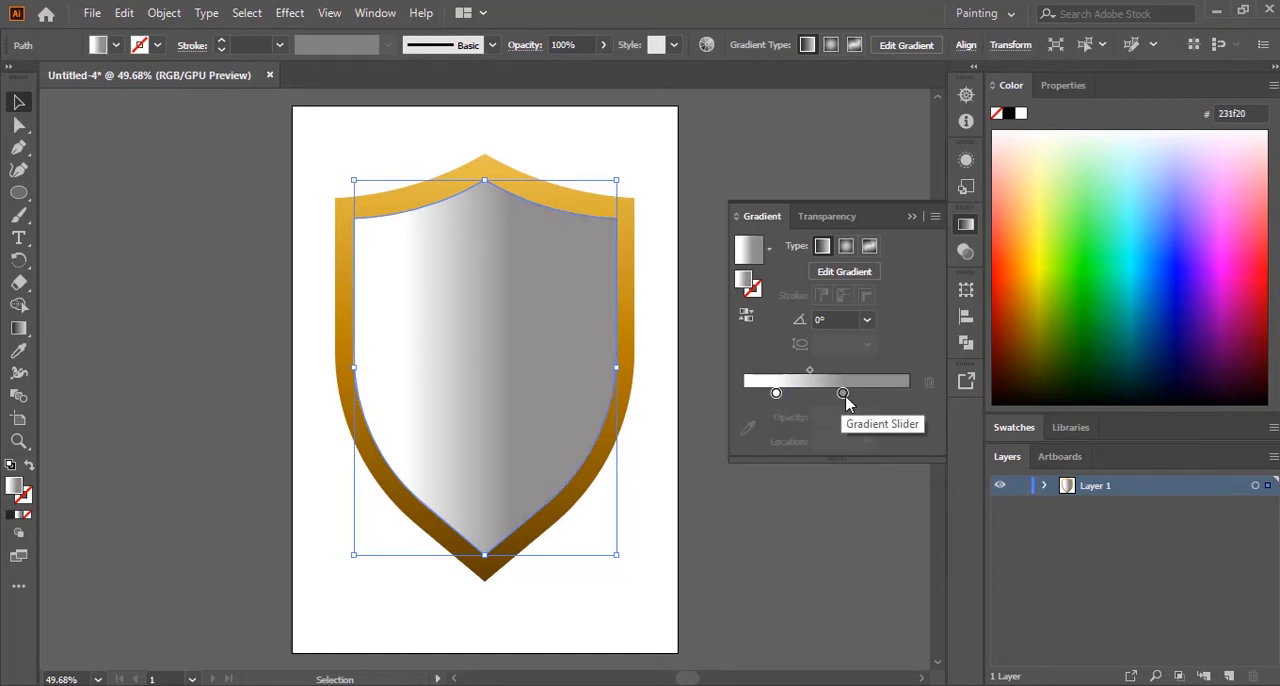
pyautogui.moveTo(846, 400); pyautogui.dragTo(911, 402)
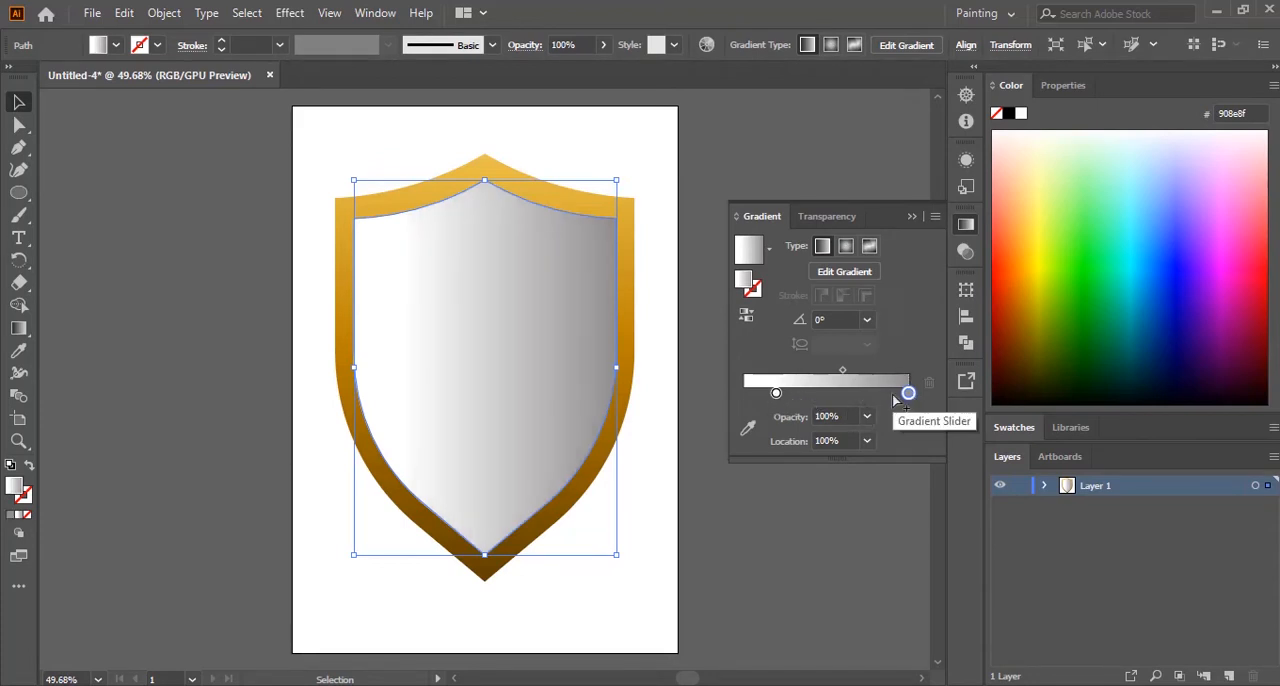
# Step: Add a grey stop, #9F9D9E, at 0% of the inner gradient and place the white stop at about 59%
pyautogui.click(892, 397)
pyautogui.moveTo(776, 394); pyautogui.dragTo(743, 395)
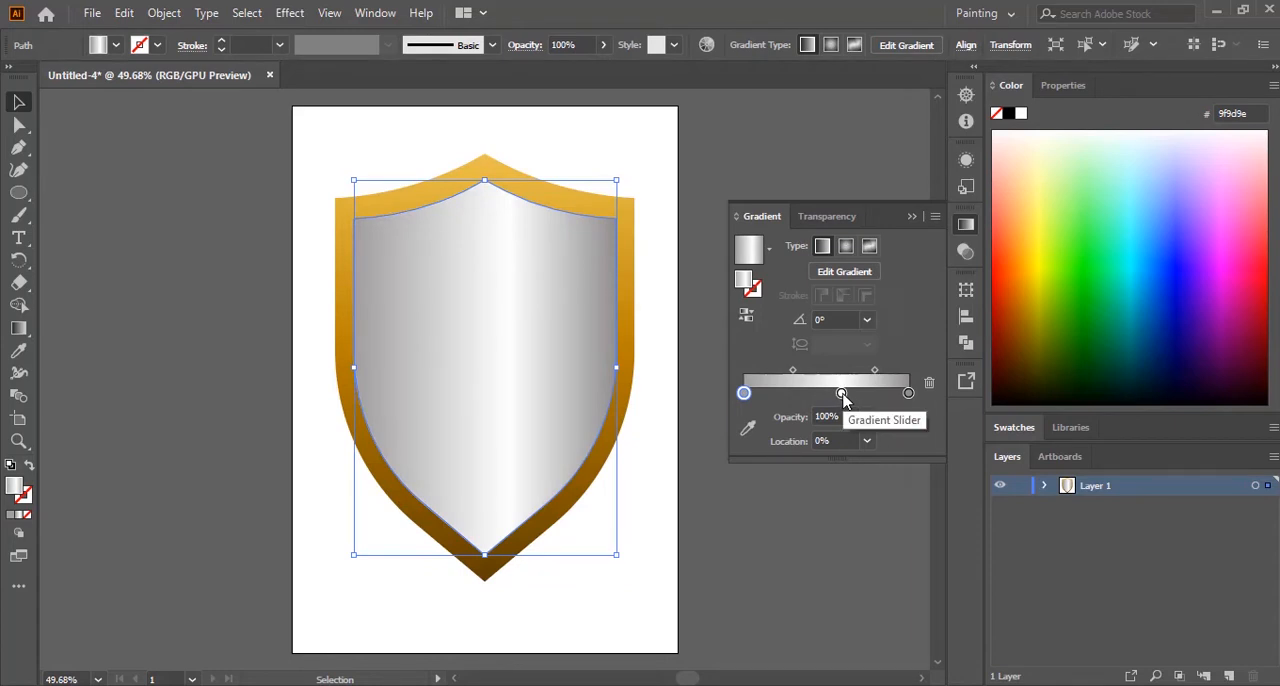
pyautogui.click(842, 395)
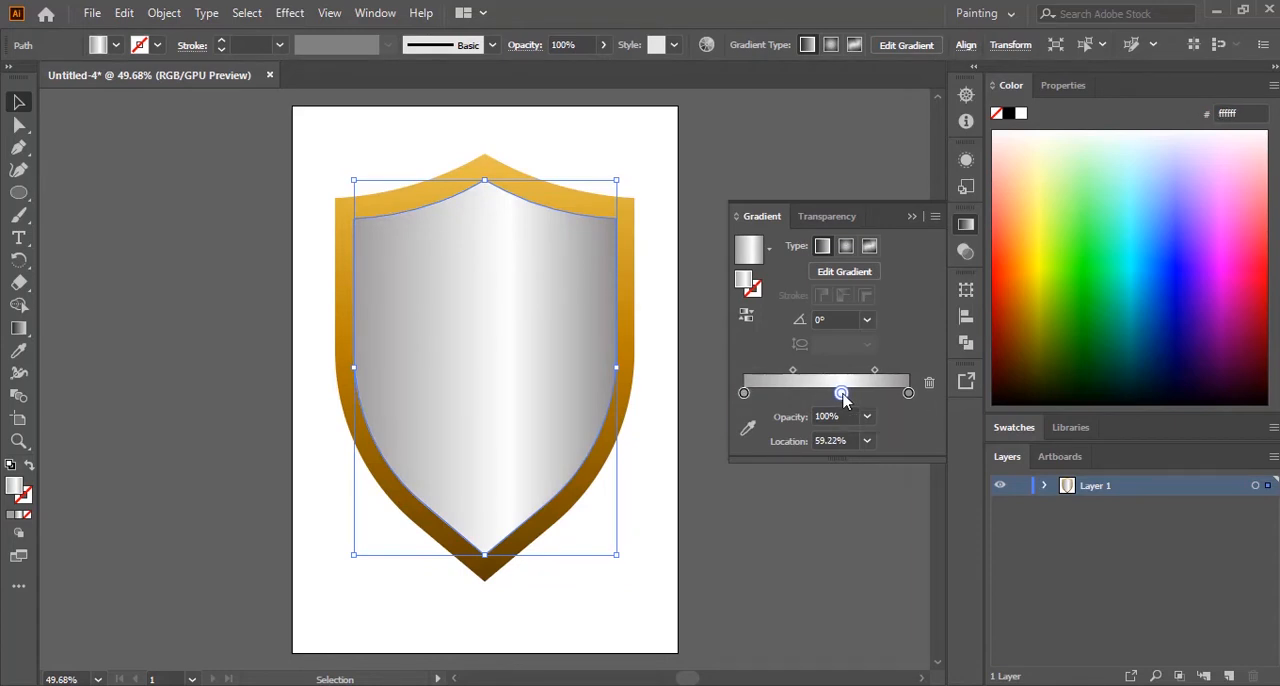
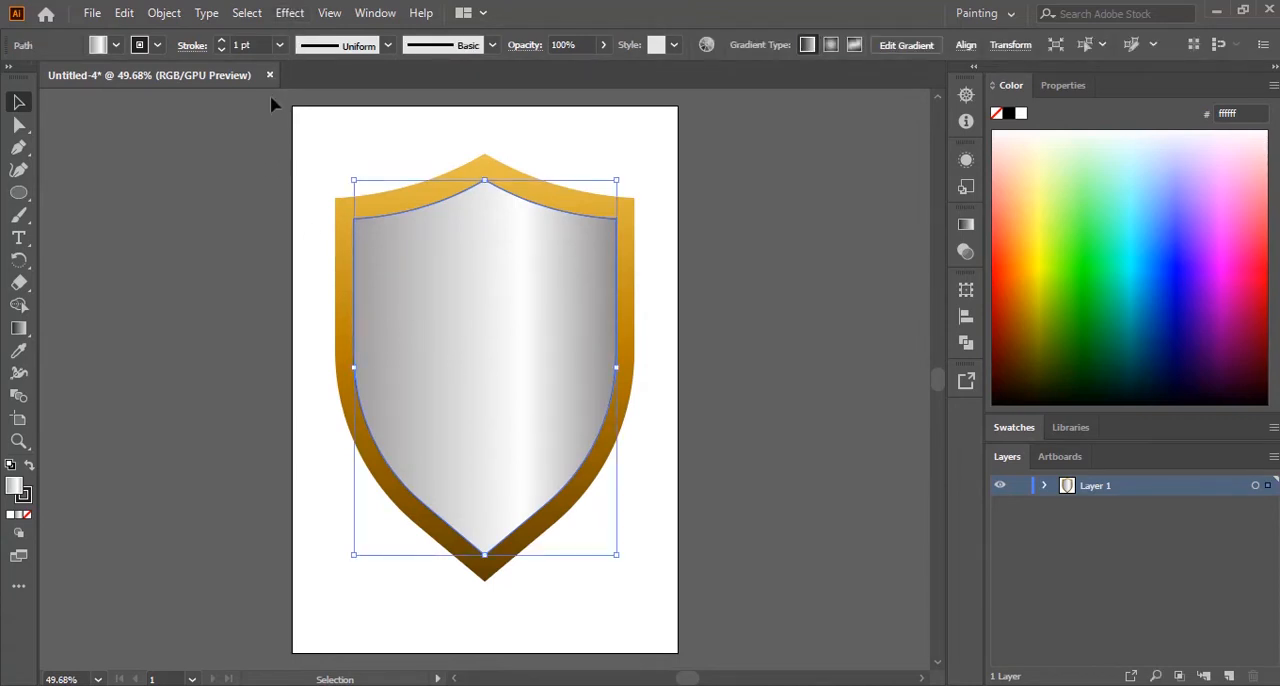
# Step: Set the silver inner panel's stroke weight to 0.5 pt and deselect it
pyautogui.click(280, 45)
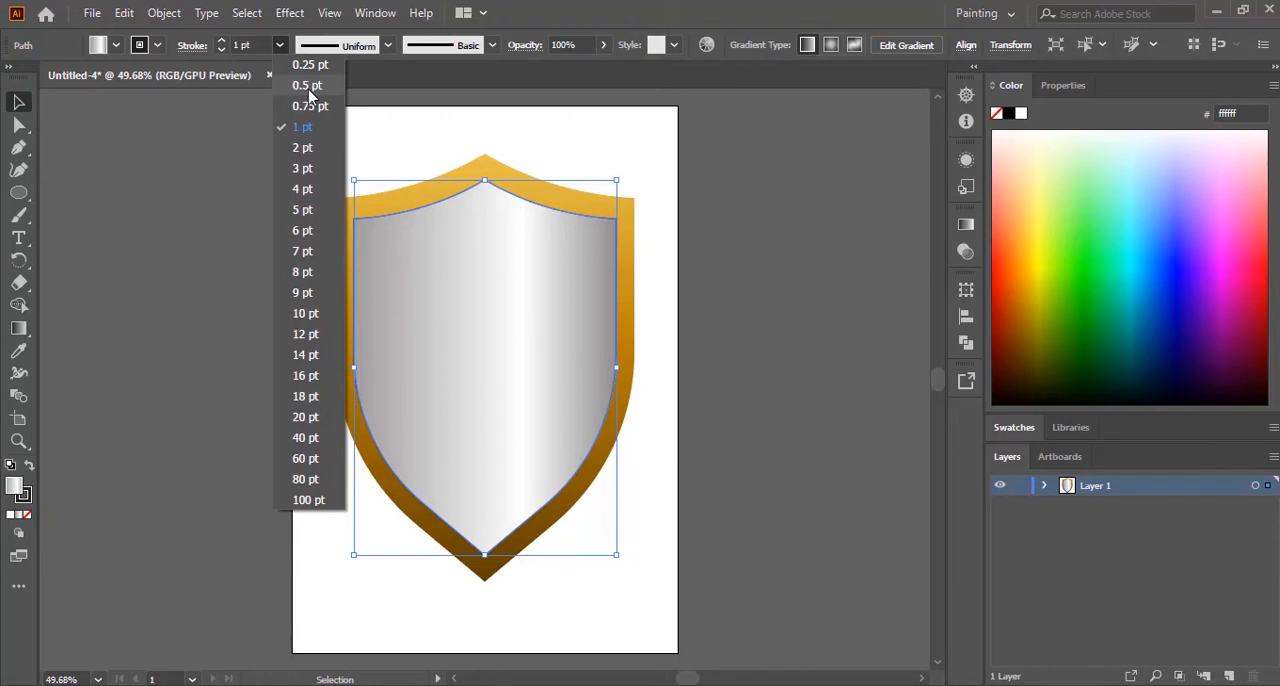
pyautogui.click(309, 86)
pyautogui.click(768, 315)
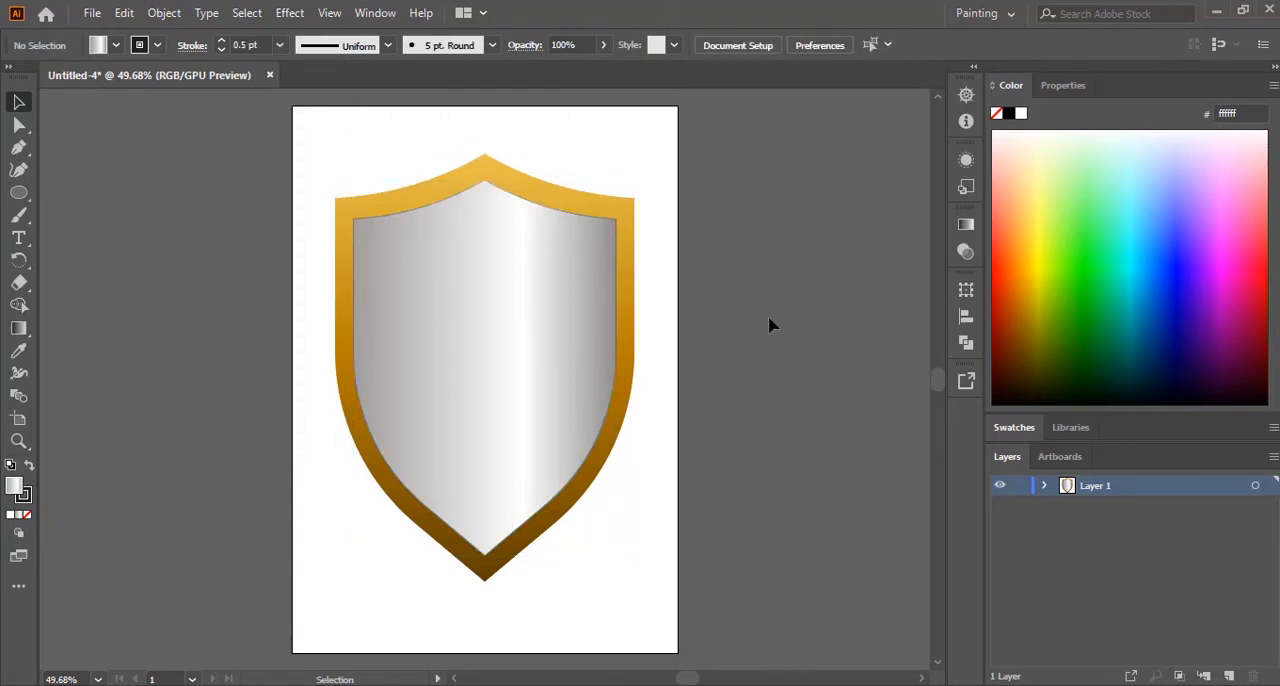
# Step: Give the gold rim shape a black 0.5 pt stroke and deselect it
pyautogui.click(573, 208)
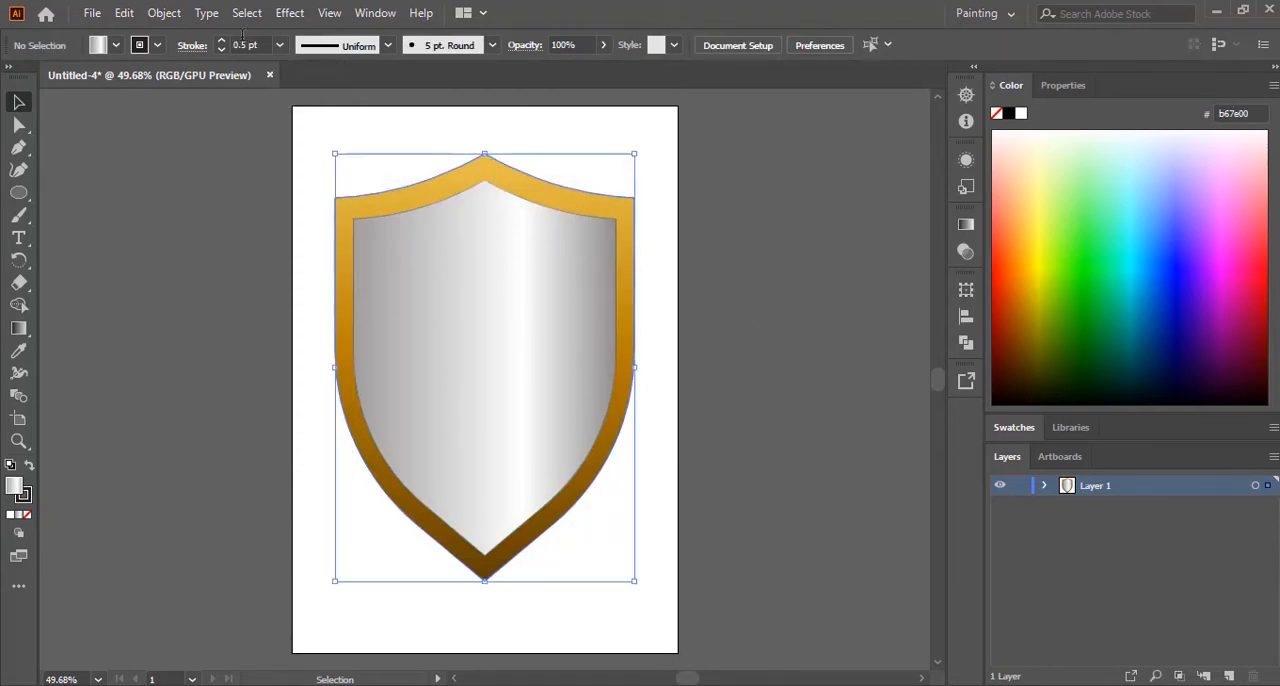
pyautogui.click(158, 45)
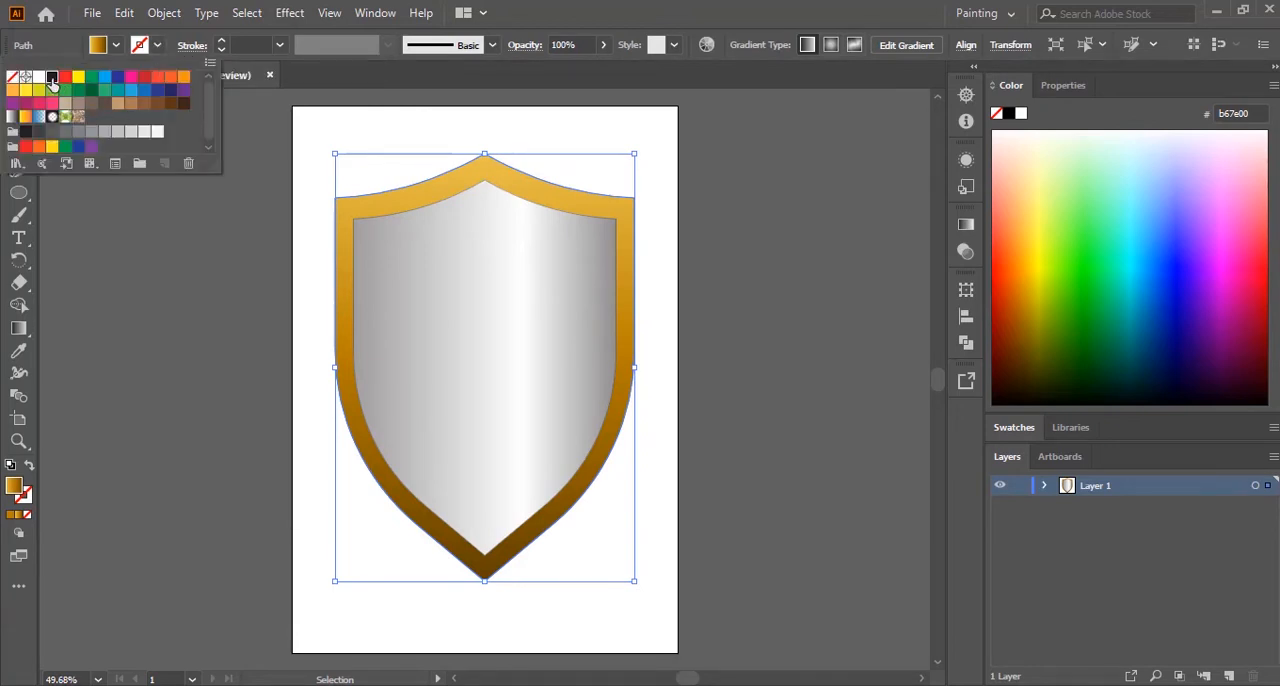
pyautogui.click(52, 77)
pyautogui.click(268, 45)
pyautogui.click(280, 45)
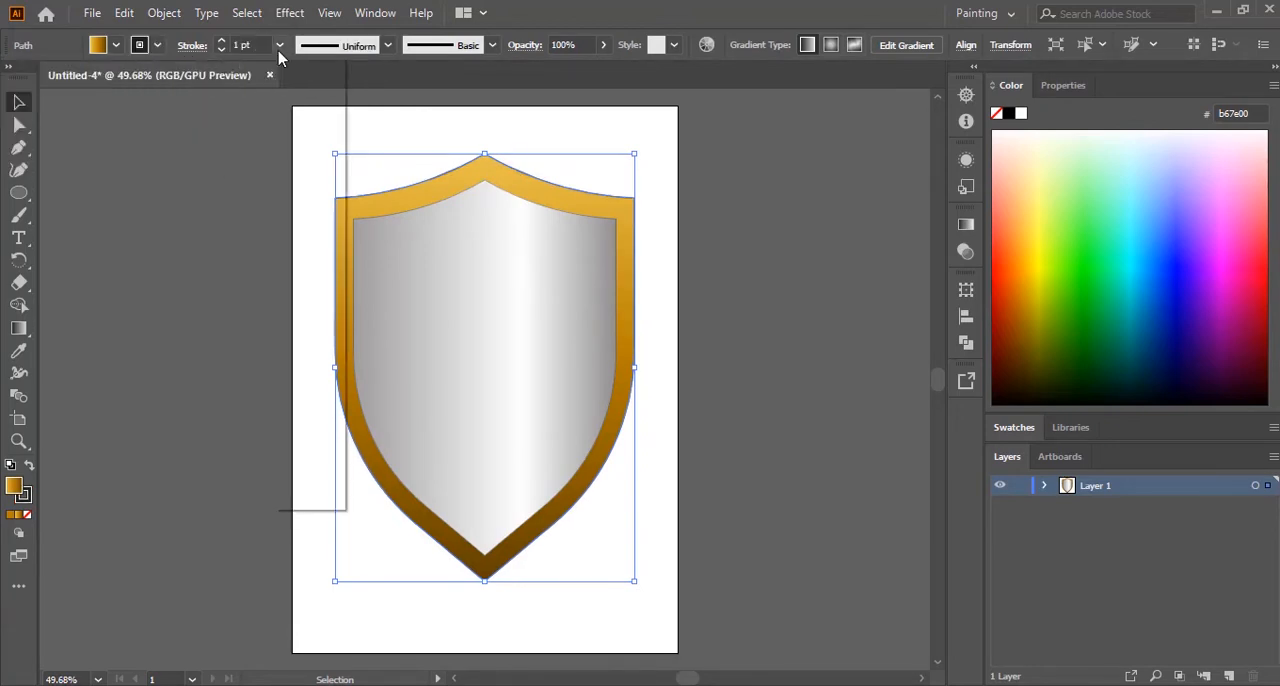
pyautogui.click(307, 88)
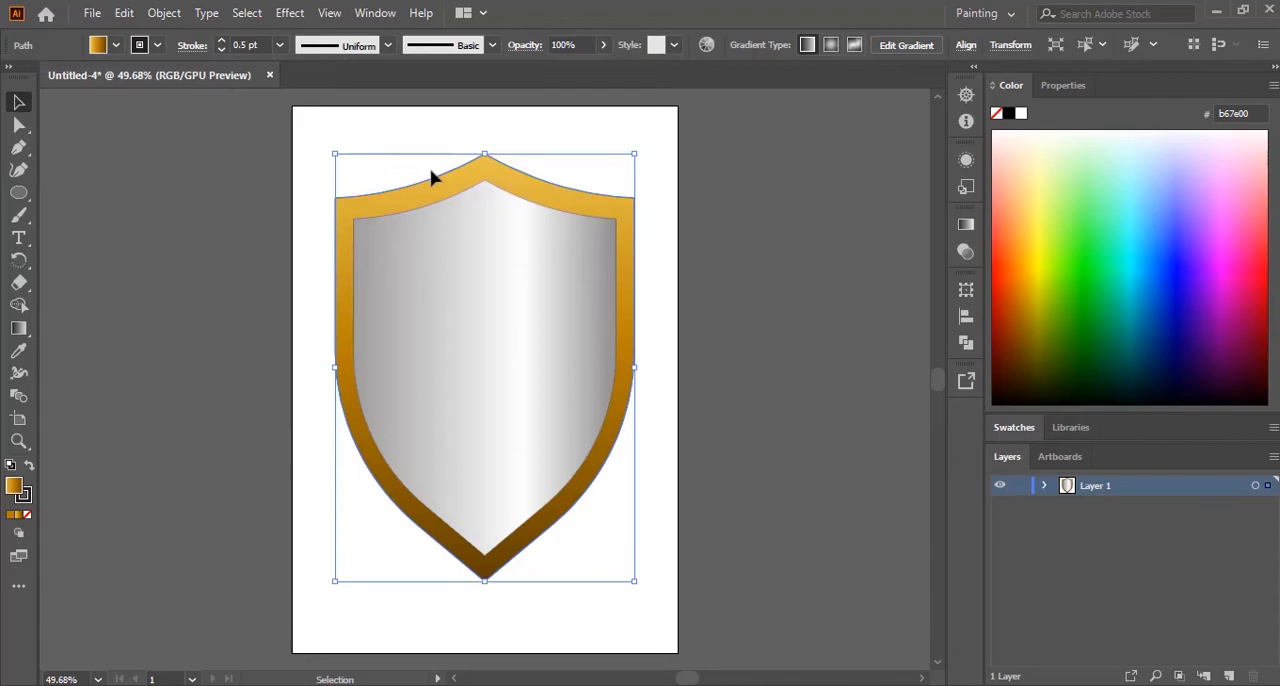
pyautogui.click(762, 279)
# Step: Compare the shield with the exam paper's picture, then shorten the rim and panel together by raising their lower tip slightly
pyautogui.hotkey('alt', 'Tab')
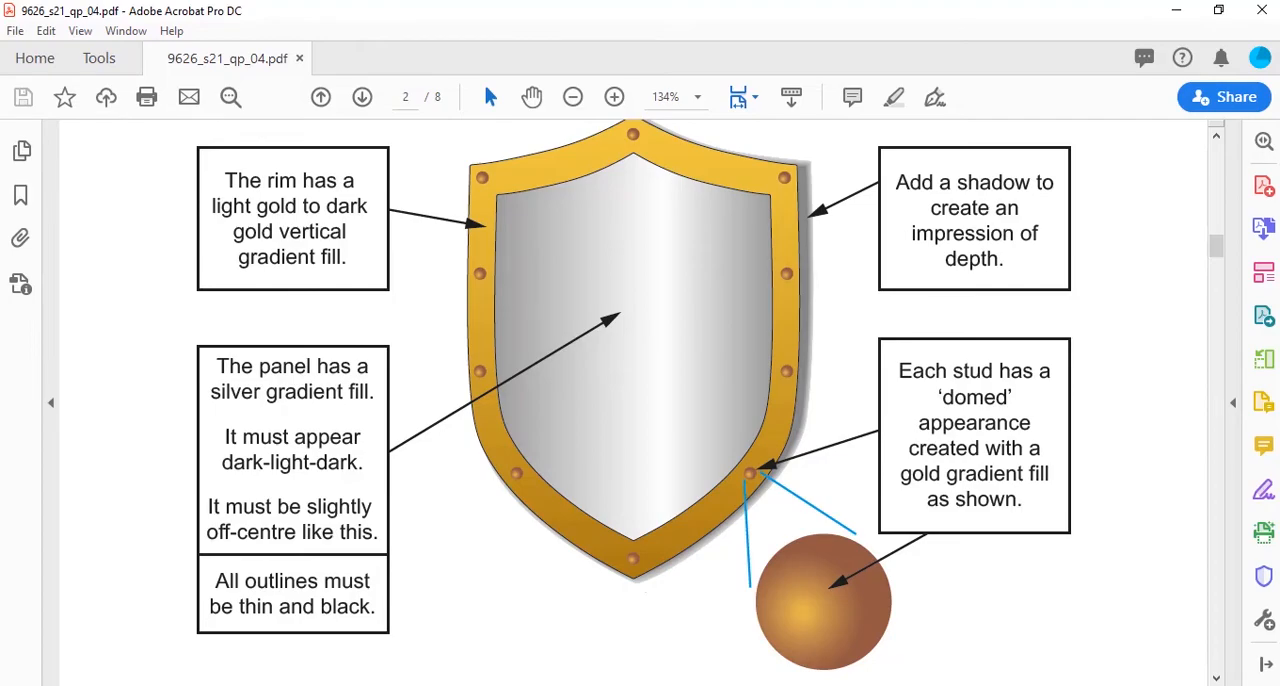
pyautogui.hotkey('alt', 'Tab')
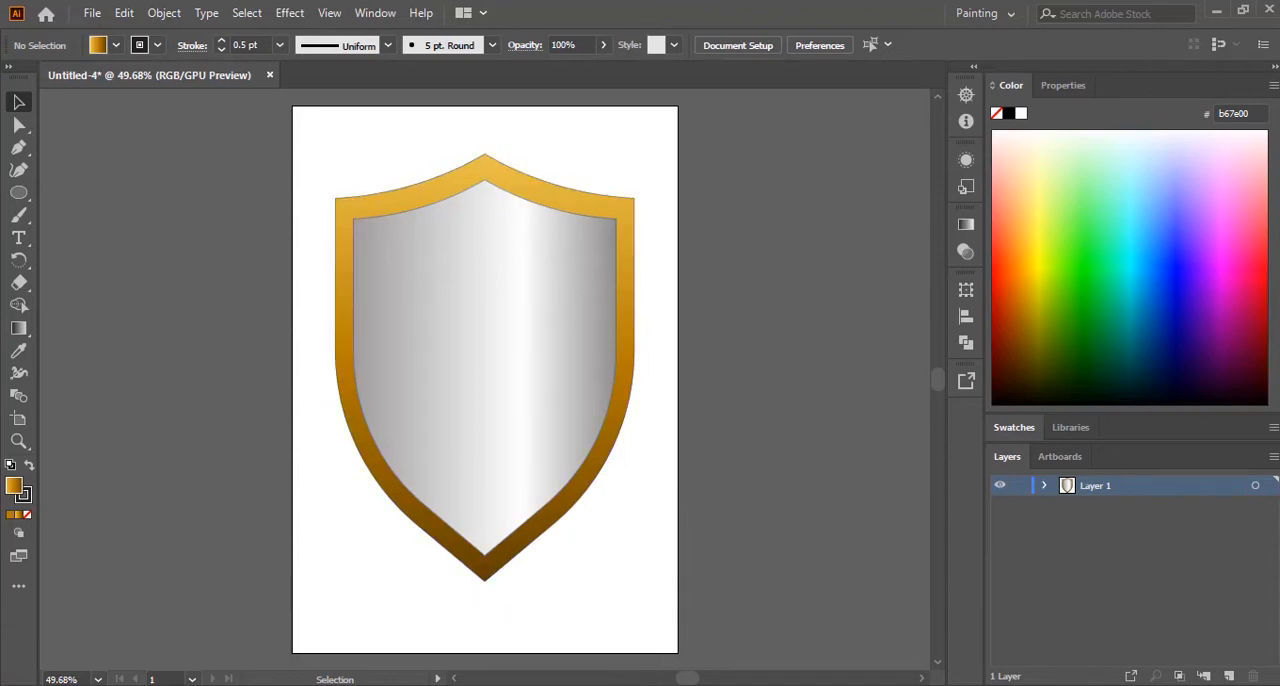
pyautogui.moveTo(352, 193); pyautogui.dragTo(645, 592)
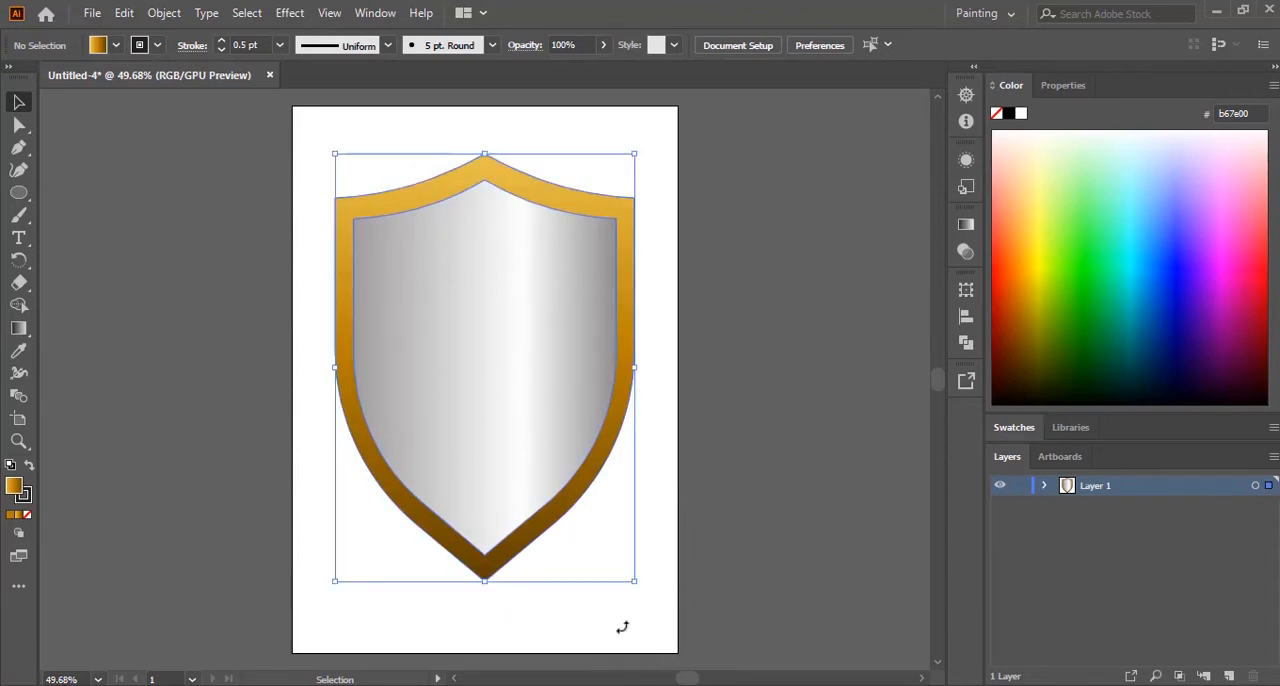
pyautogui.moveTo(483, 583); pyautogui.dragTo(486, 556)
pyautogui.click(584, 621)
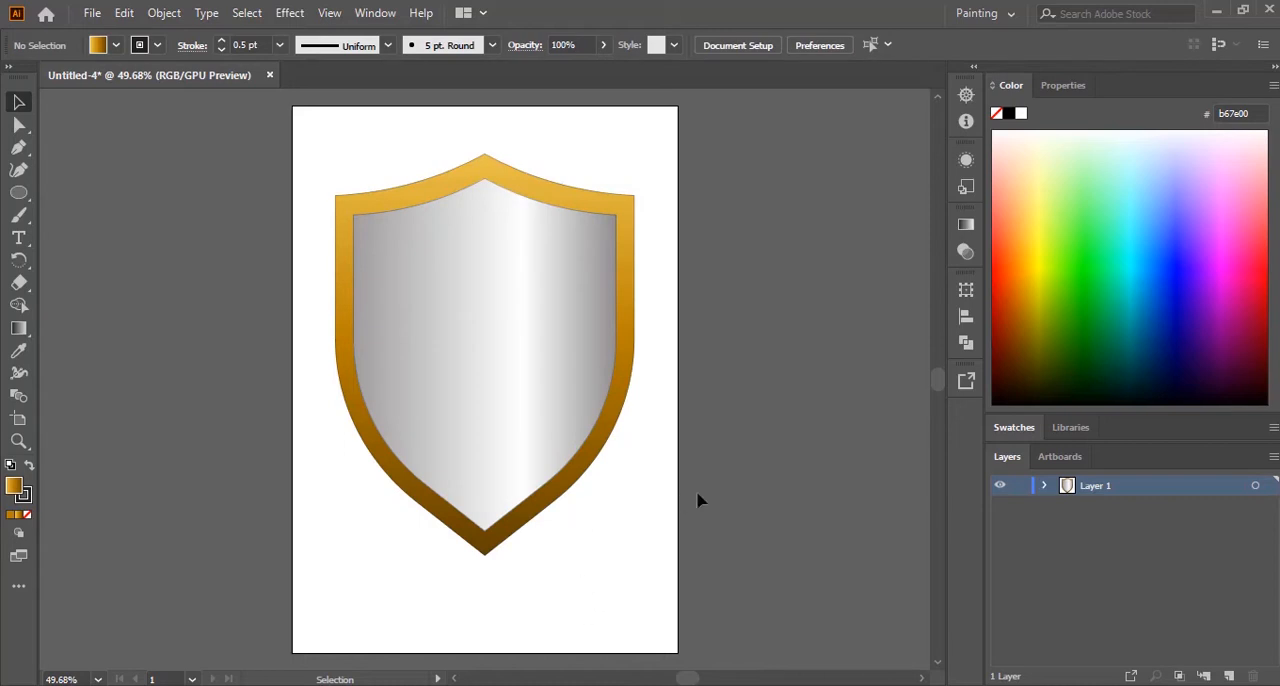
# Step: Switch to the exam paper PDF and review the shield's shadow, stud and file-saving requirements, then return to Illustrator
pyautogui.hotkey('alt', 'Tab')
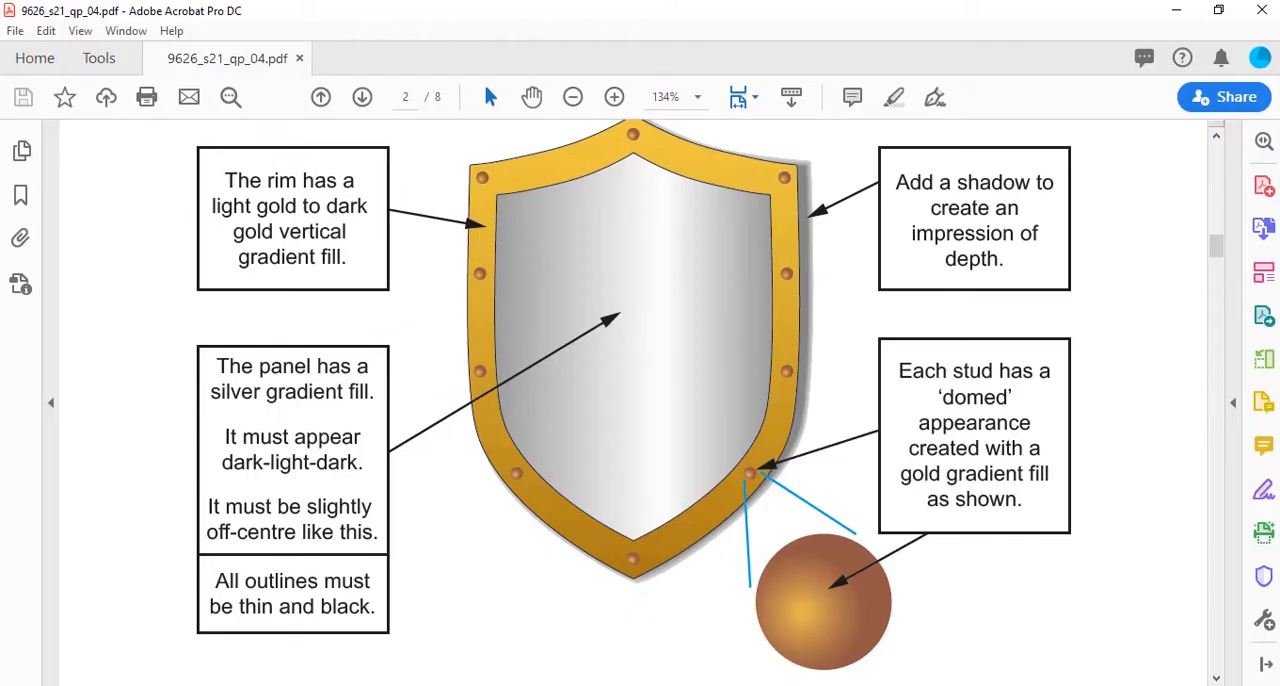
pyautogui.hotkey('alt', 'Tab')
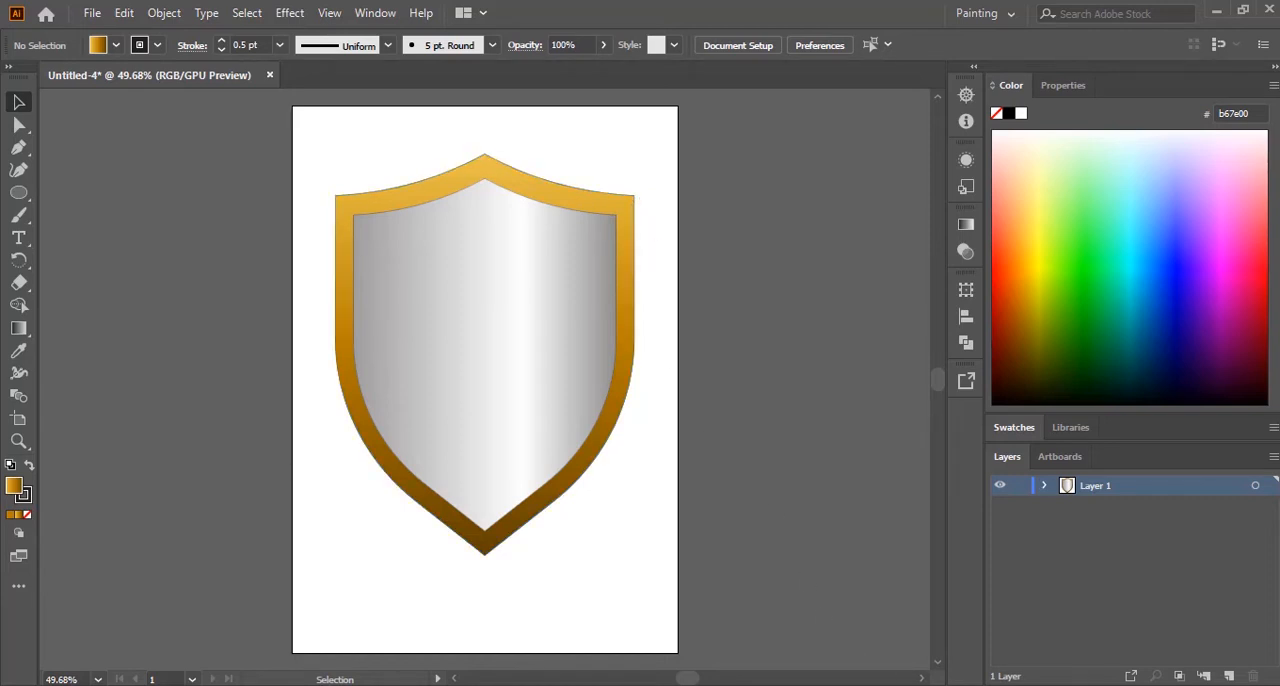
pyautogui.moveTo(902, 684)
pyautogui.click(904, 624)
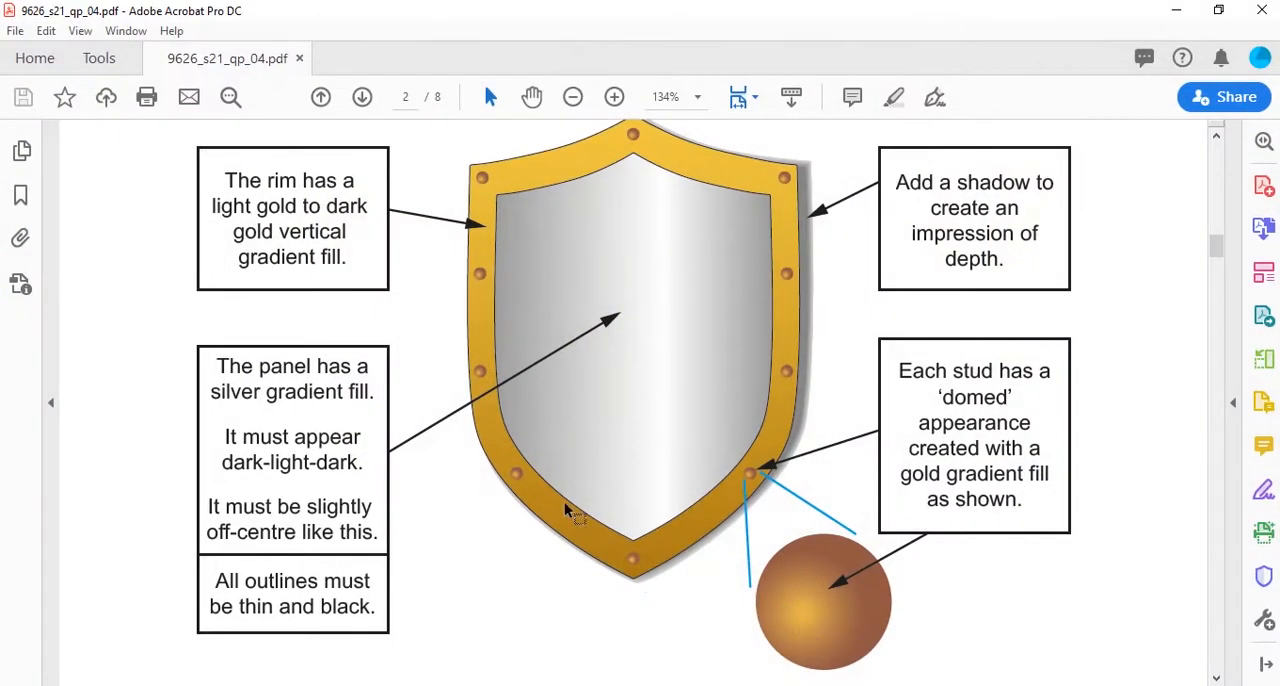
pyautogui.scroll(-3, 465, 505)
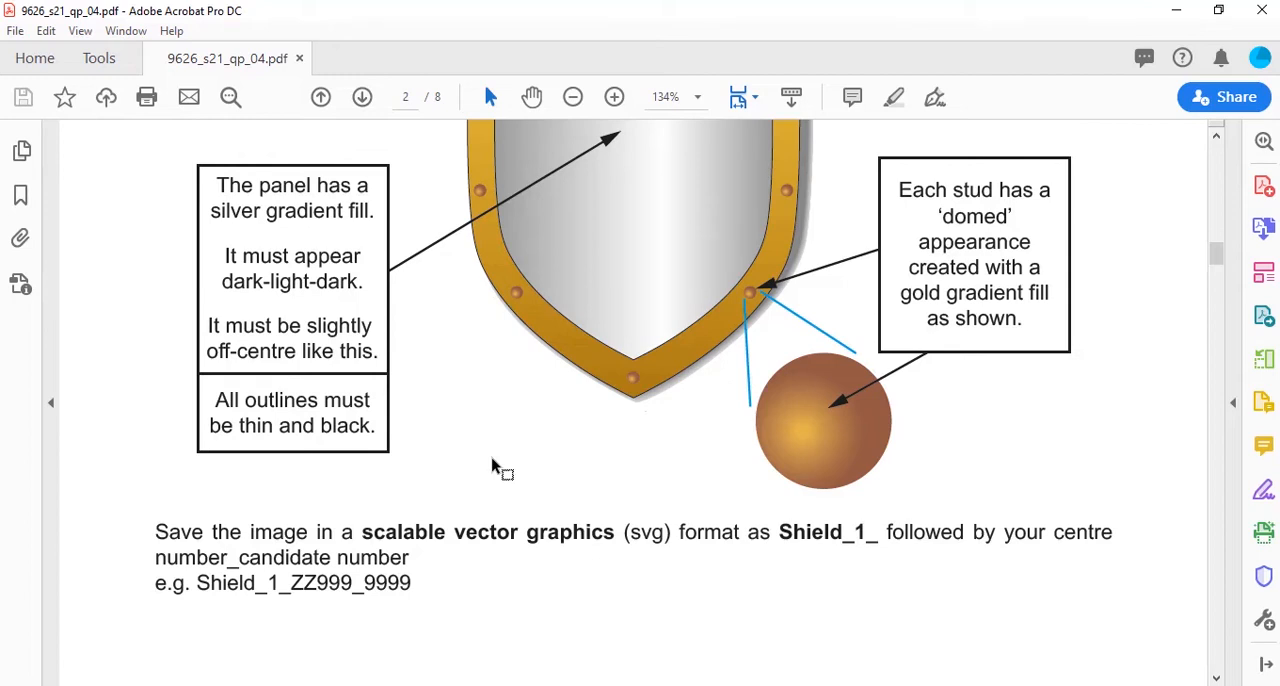
pyautogui.rightClick(1006, 104)
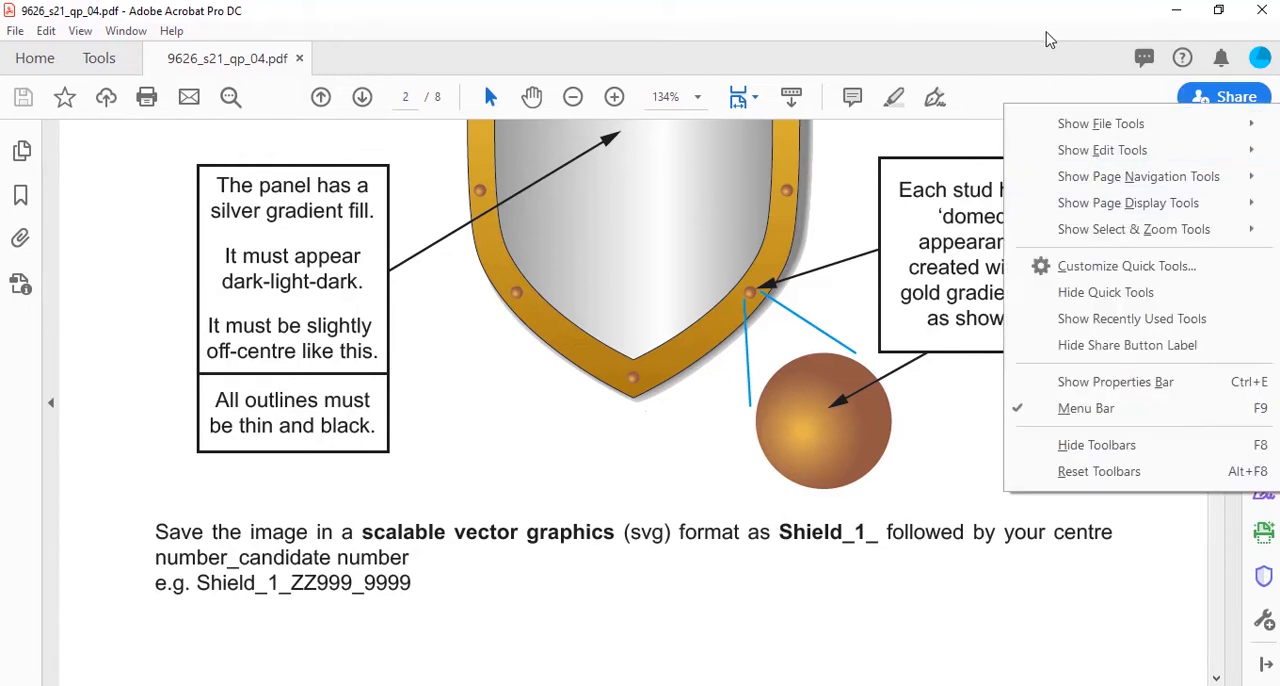
pyautogui.click(1006, 11)
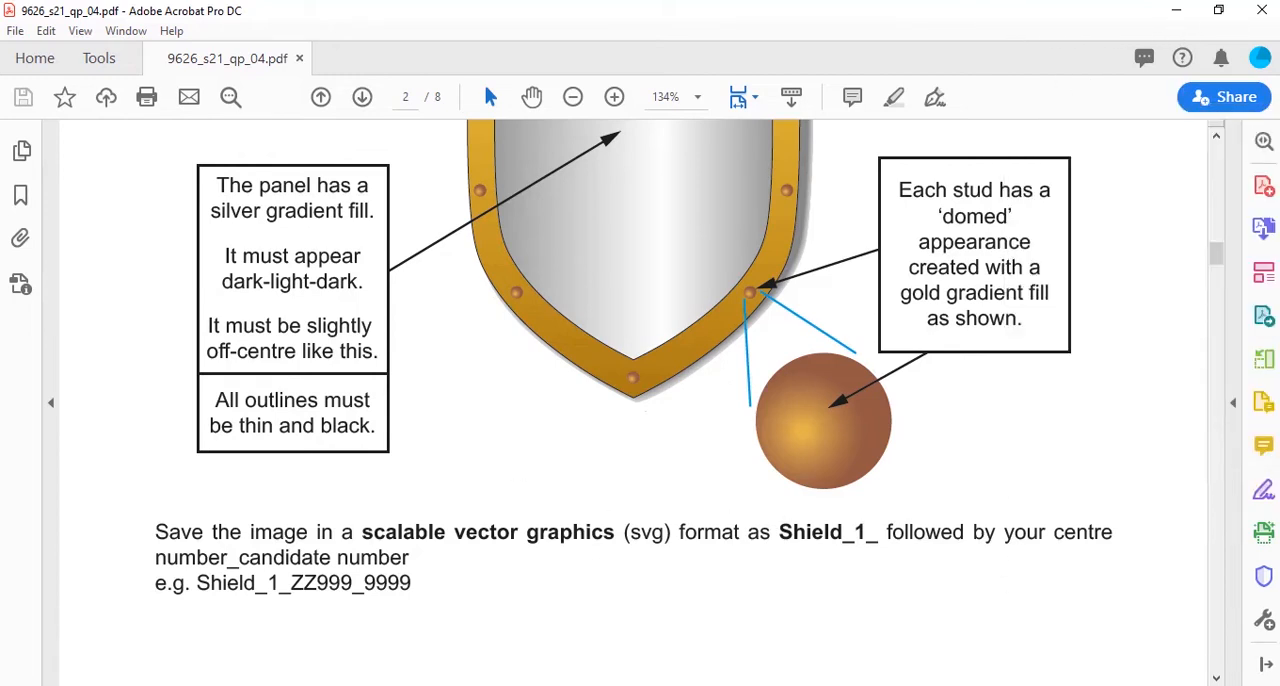
pyautogui.click(532, 685)
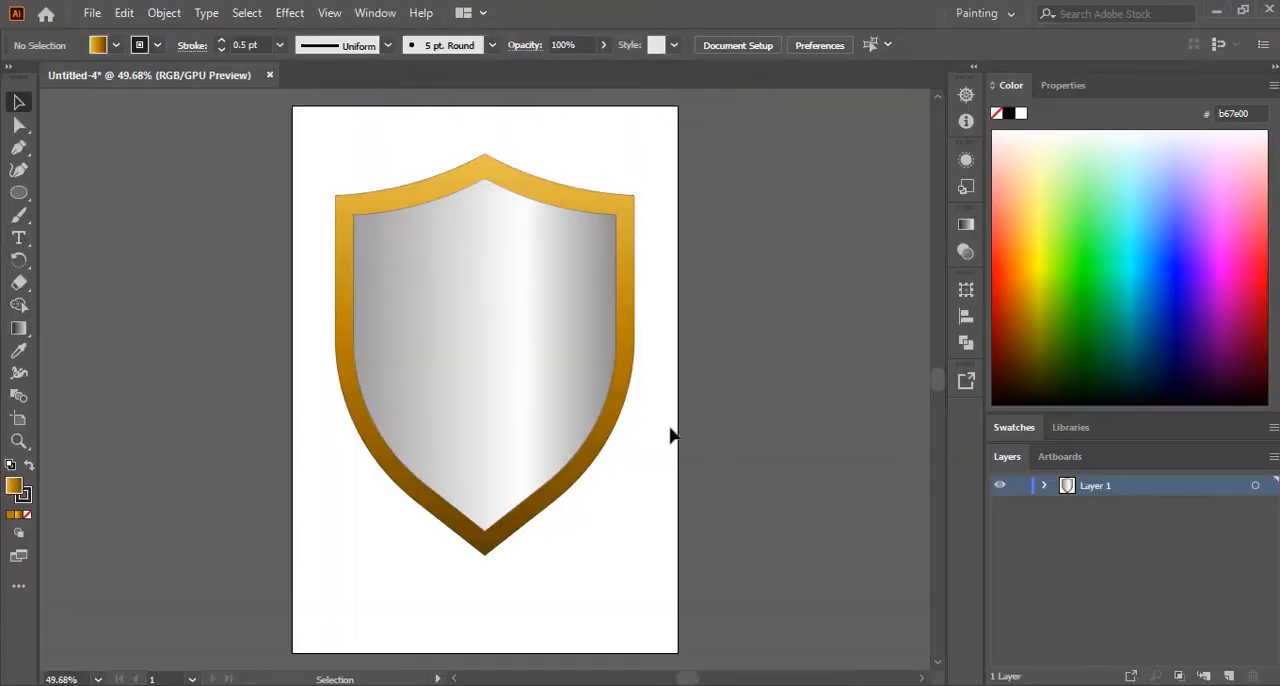
# Step: Copy the gold rim shape and paste the duplicate directly behind it
pyautogui.click(517, 189)
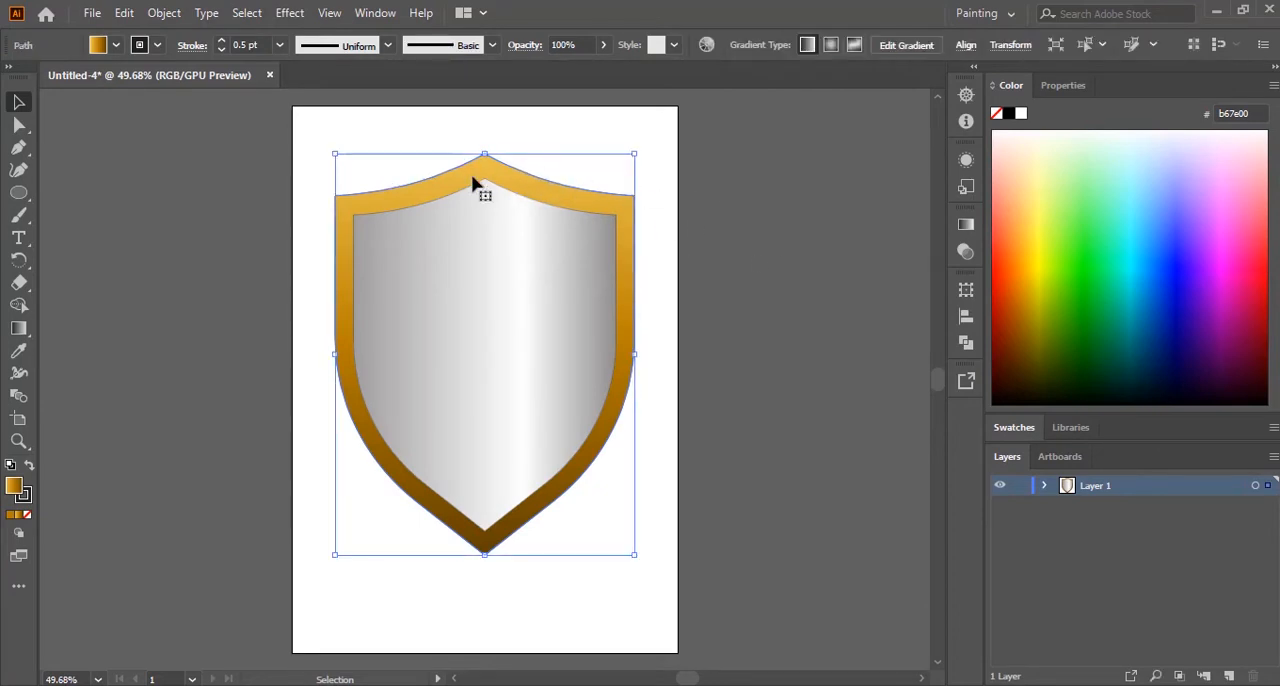
pyautogui.click(126, 14)
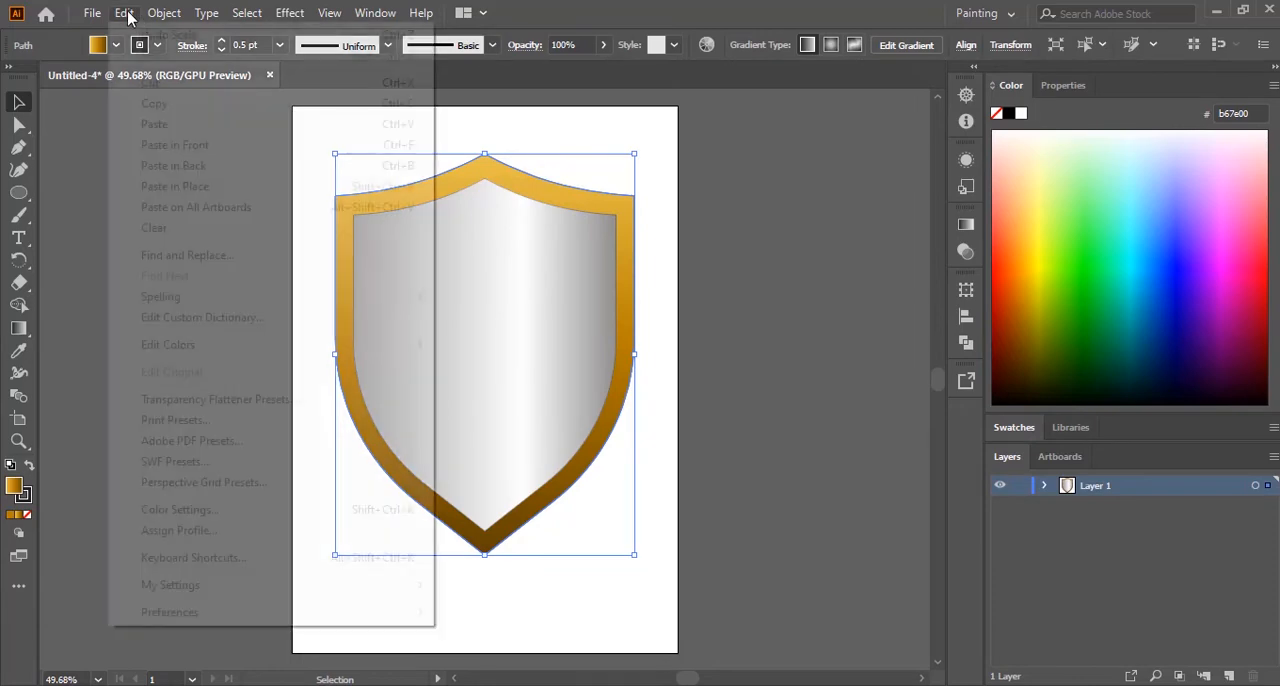
pyautogui.click(155, 104)
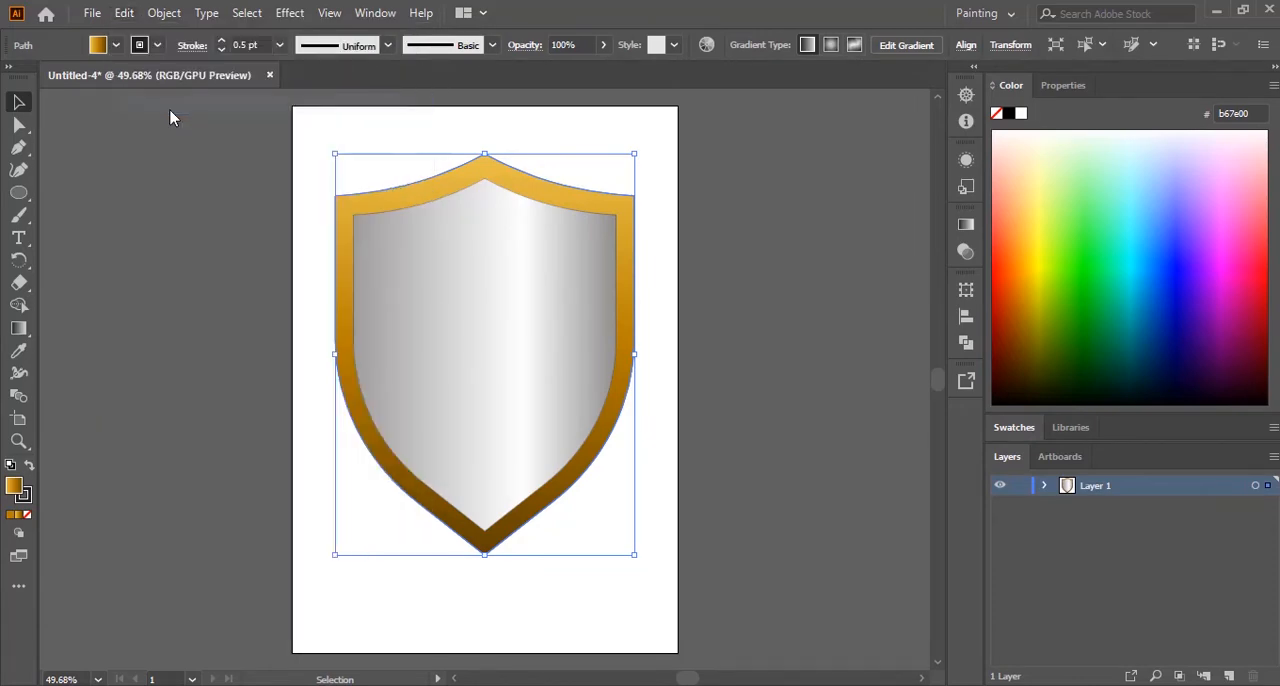
pyautogui.click(125, 13)
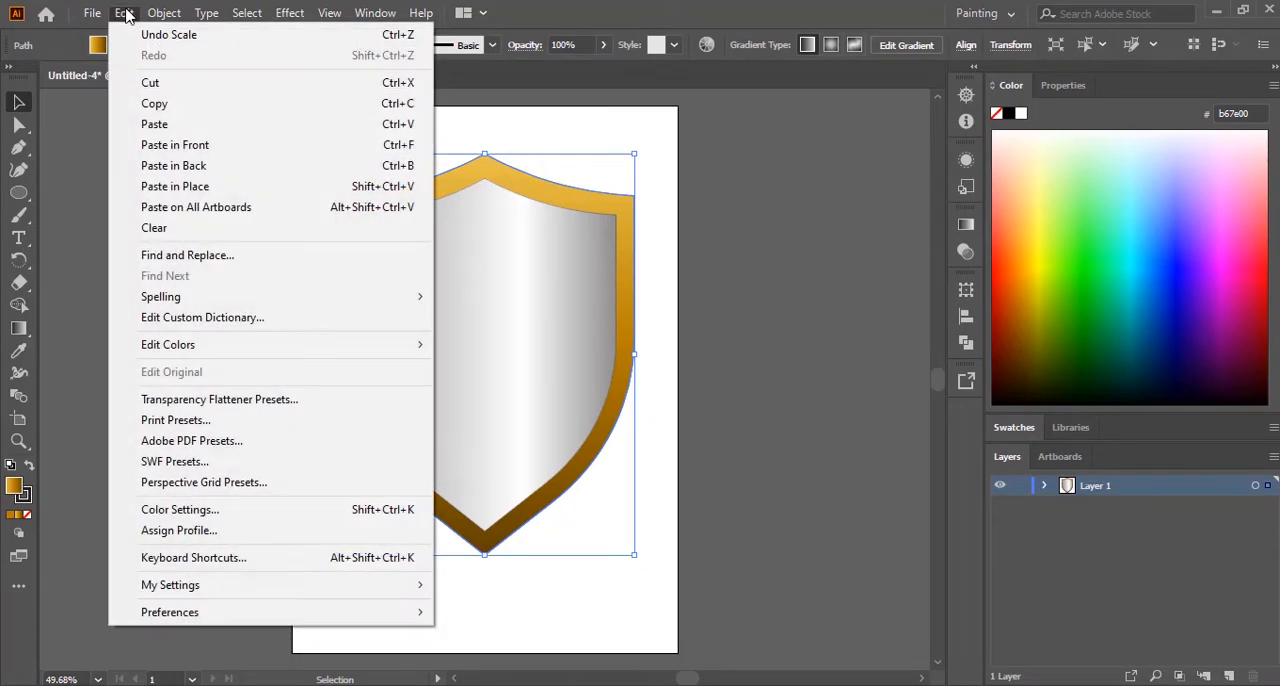
pyautogui.click(204, 170)
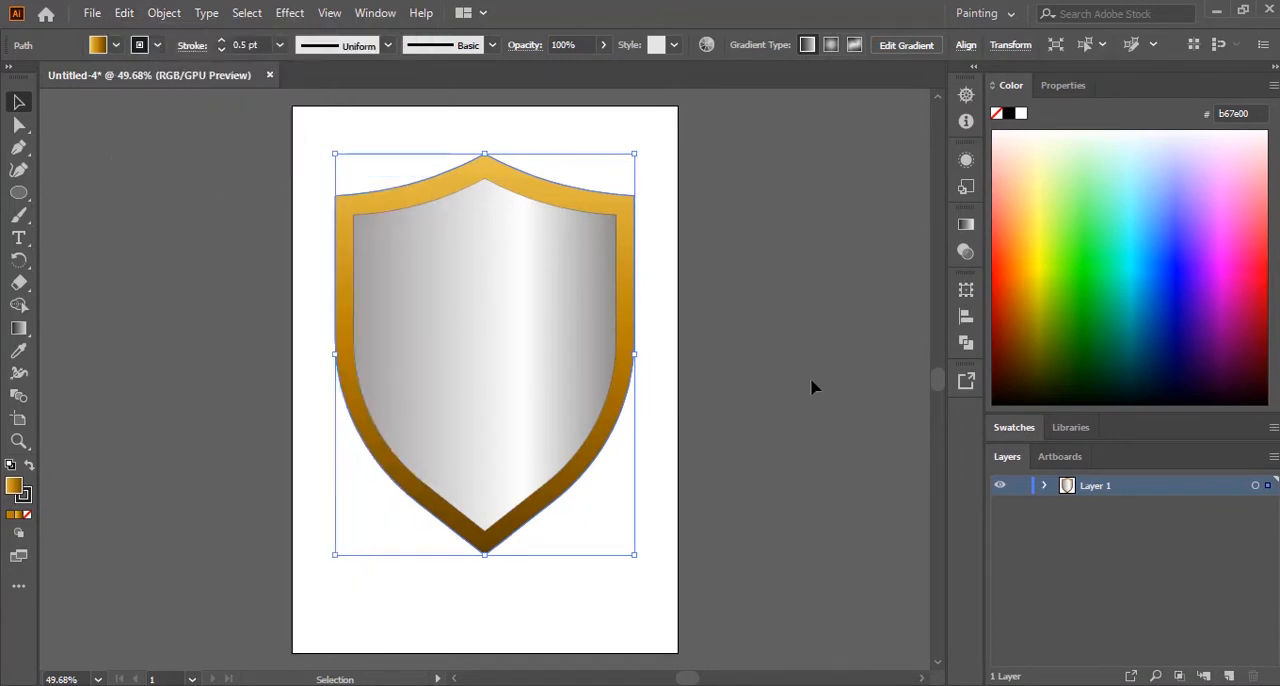
# Step: Nudge the pasted rim copy slightly to the right so it peeks out behind the shield, and deselect it
pyautogui.press('Right')
pyautogui.press('Right')
pyautogui.press('Right')
pyautogui.press('Right')
pyautogui.press('Right')
pyautogui.press('Right')
pyautogui.press('Right')
pyautogui.press('Right')
pyautogui.press('Right')
pyautogui.press('Right')
pyautogui.press('Right')
pyautogui.press('Right')
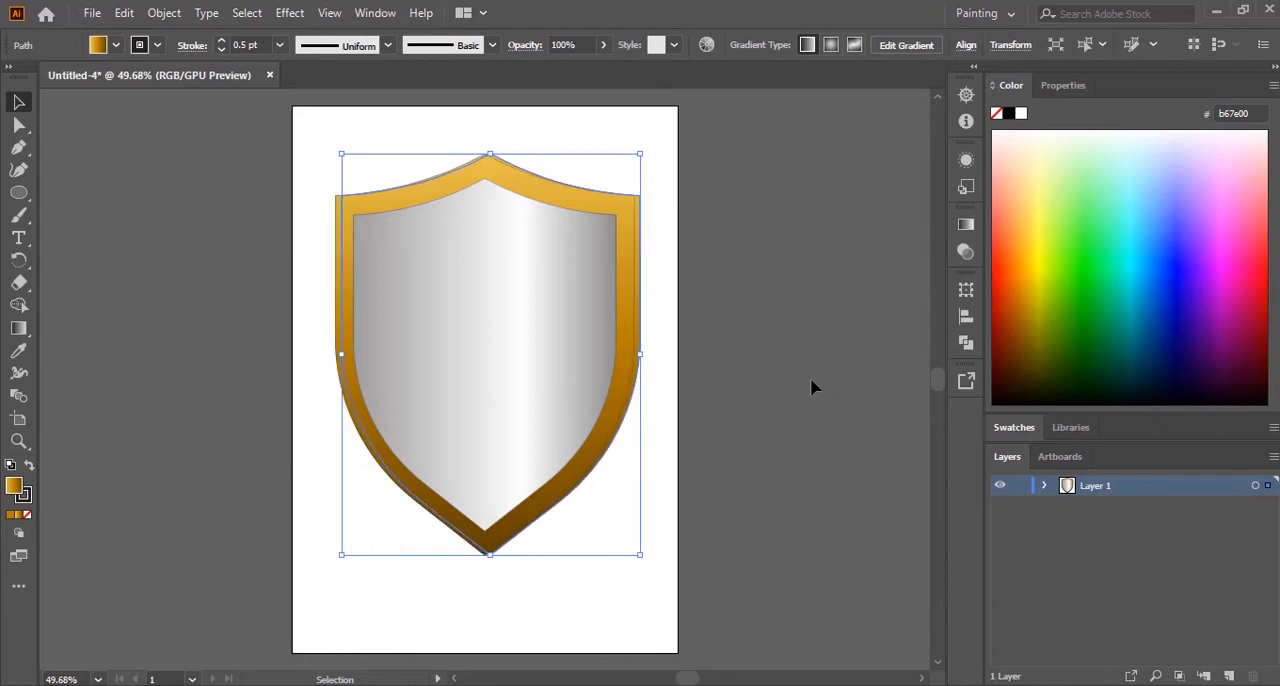
pyautogui.press('Right')
pyautogui.press('Right')
pyautogui.press('Right')
pyautogui.press('Right')
pyautogui.press('Right')
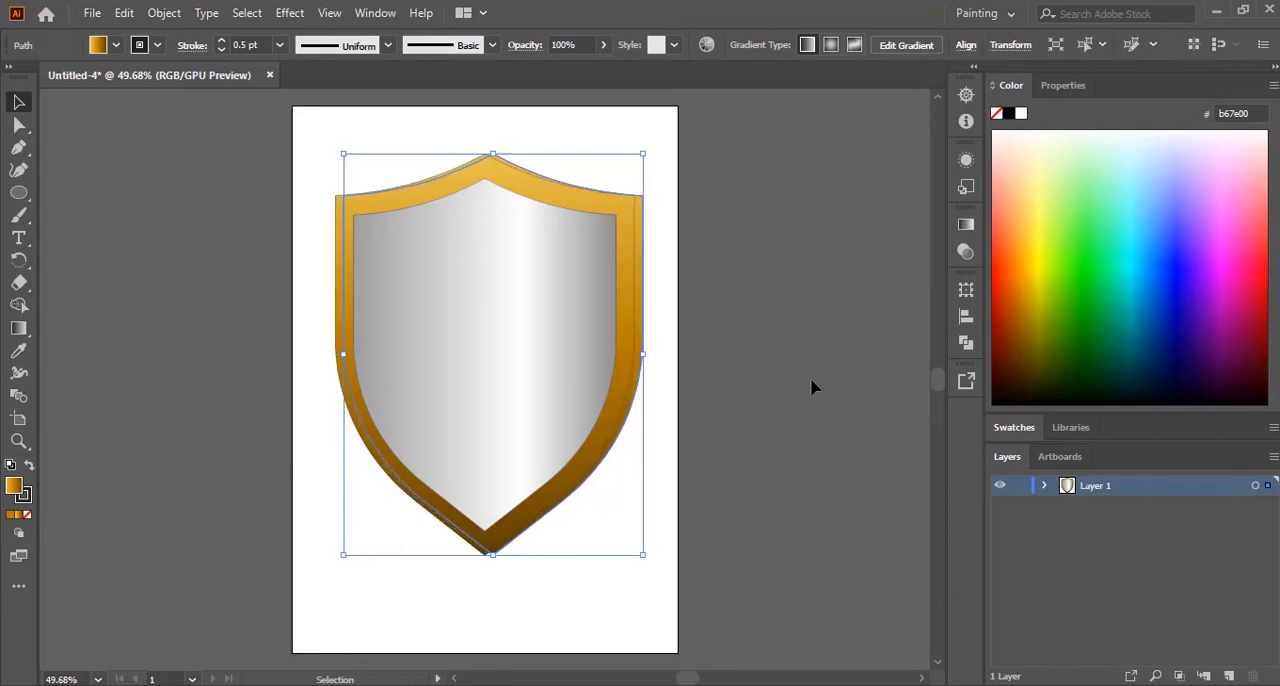
pyautogui.click(812, 373)
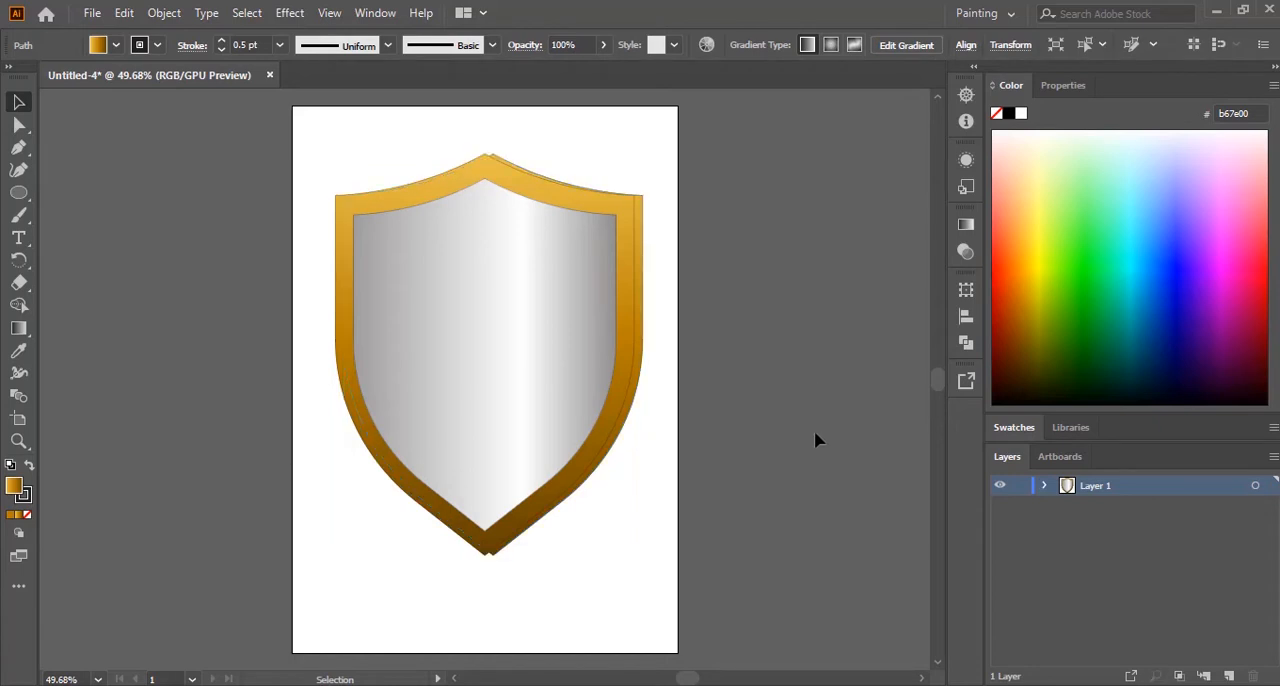
# Step: Remove the stroke from the offset rim copy and fill it with dark grey #58595B as a shadow
pyautogui.click(643, 383)
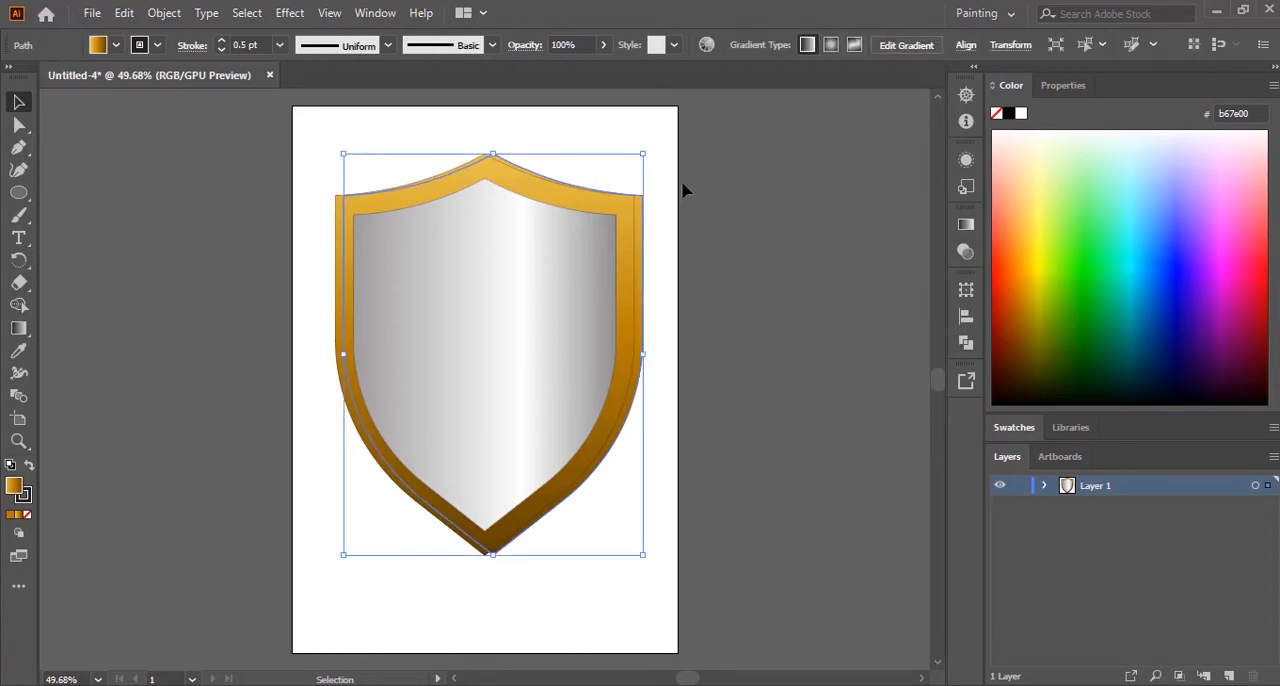
pyautogui.click(157, 45)
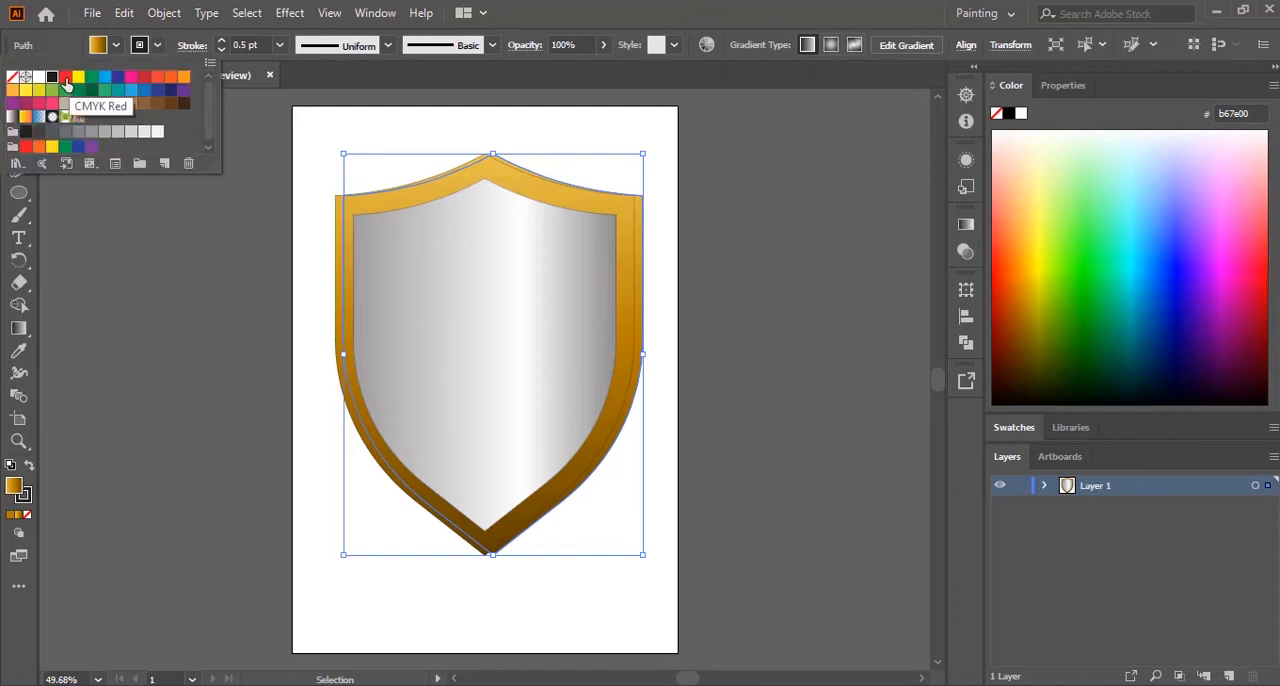
pyautogui.click(15, 84)
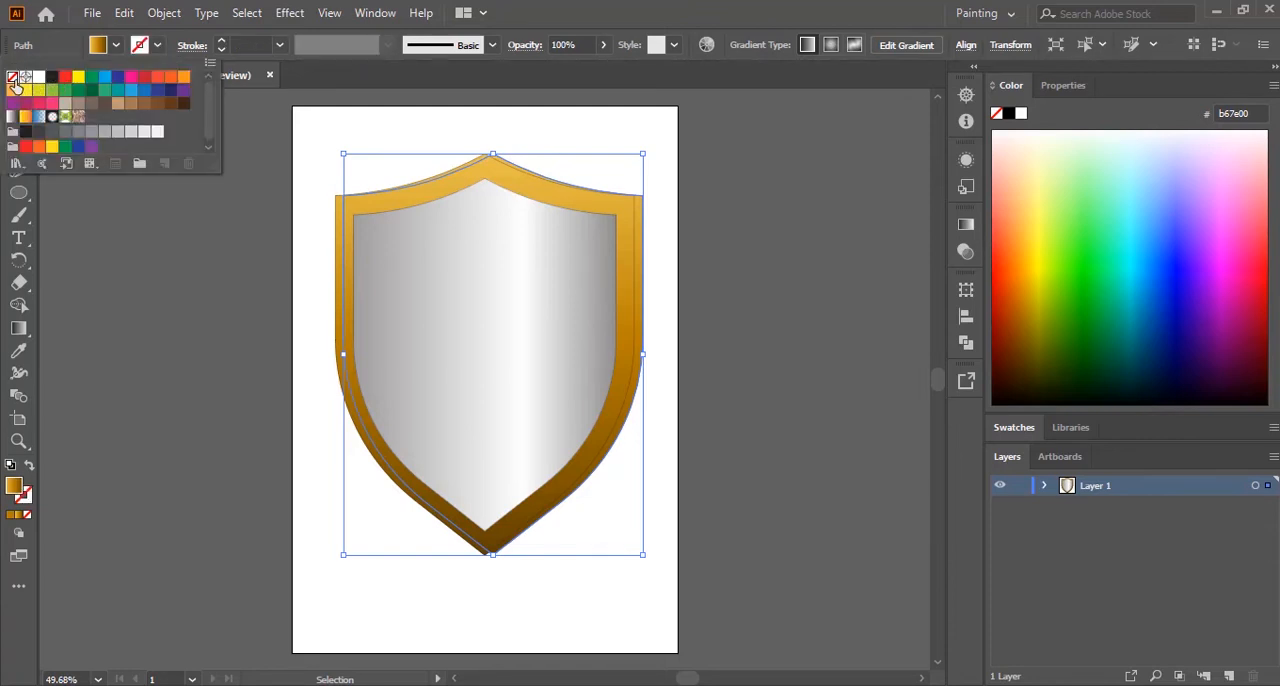
pyautogui.click(115, 45)
pyautogui.click(53, 133)
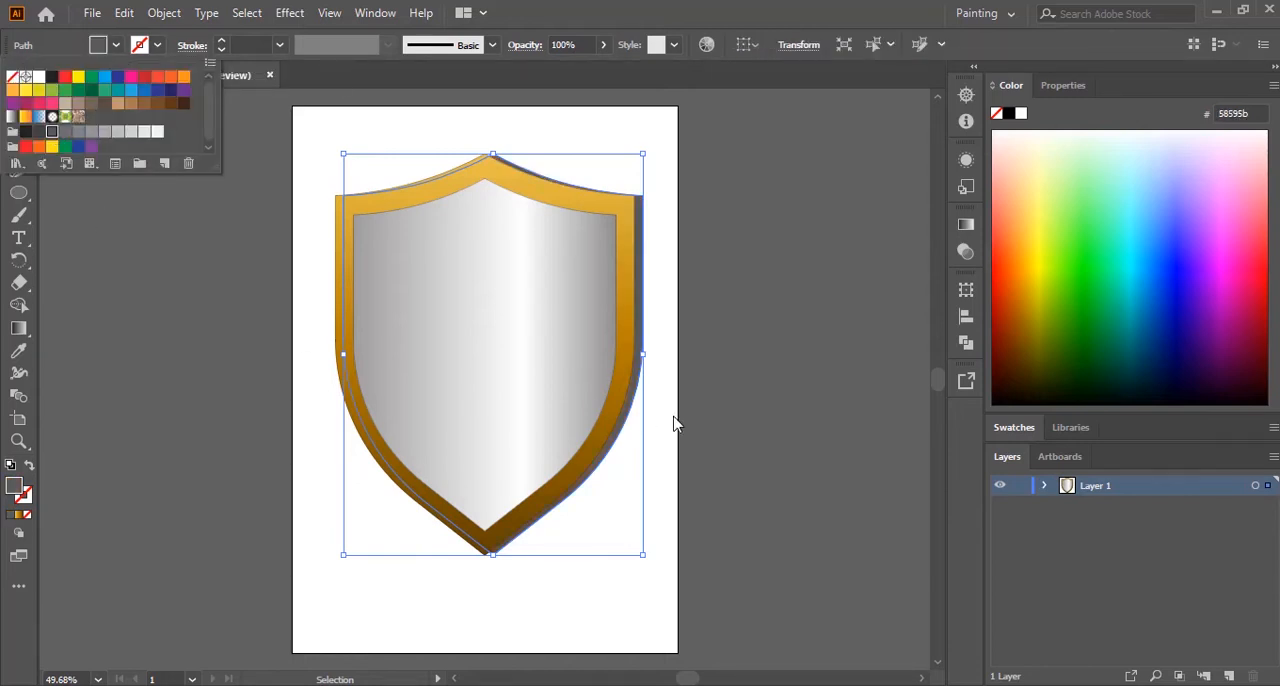
pyautogui.click(732, 381)
pyautogui.click(785, 418)
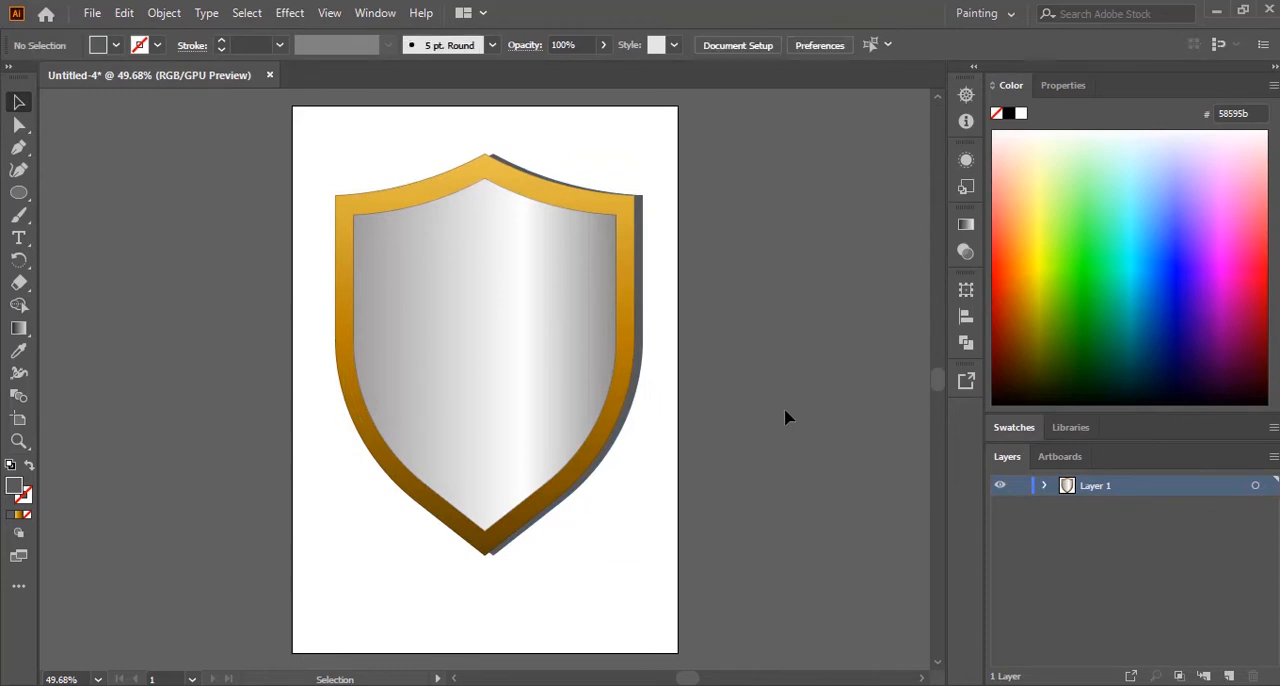
# Step: Apply a Gaussian Blur with a radius of 20.9 pixels to the dark grey shadow shape behind the shield
pyautogui.click(640, 386)
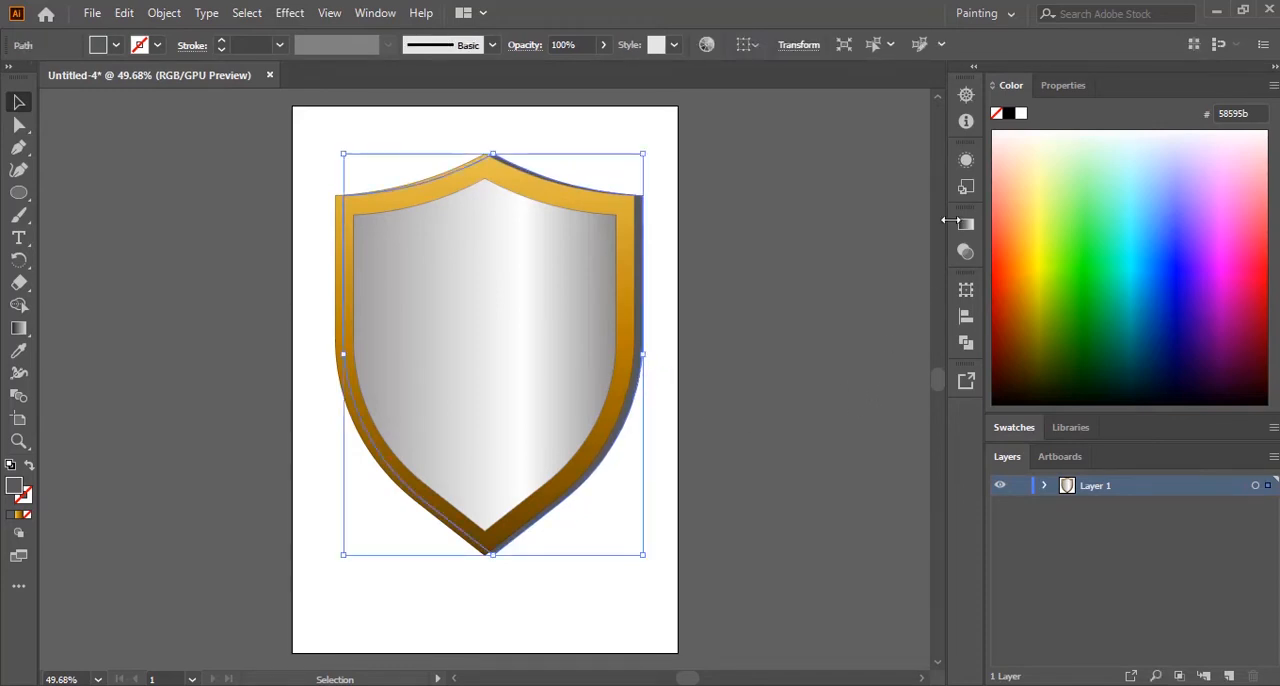
pyautogui.click(289, 12)
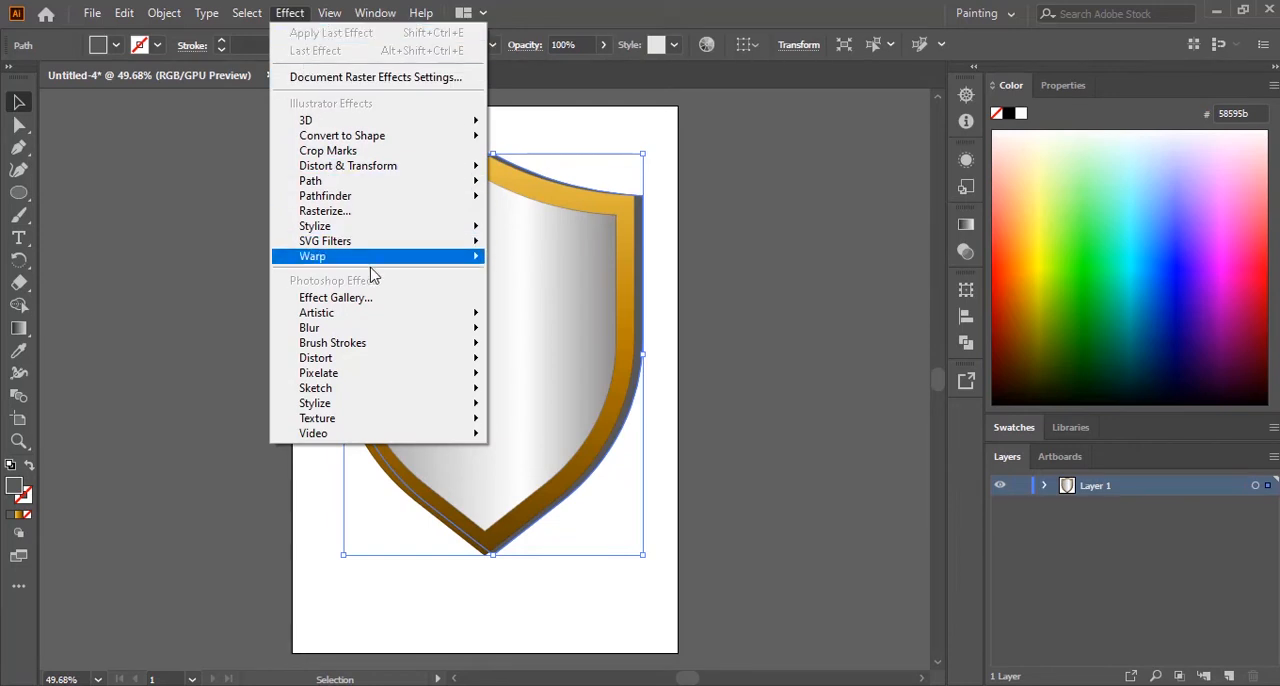
pyautogui.moveTo(357, 333)
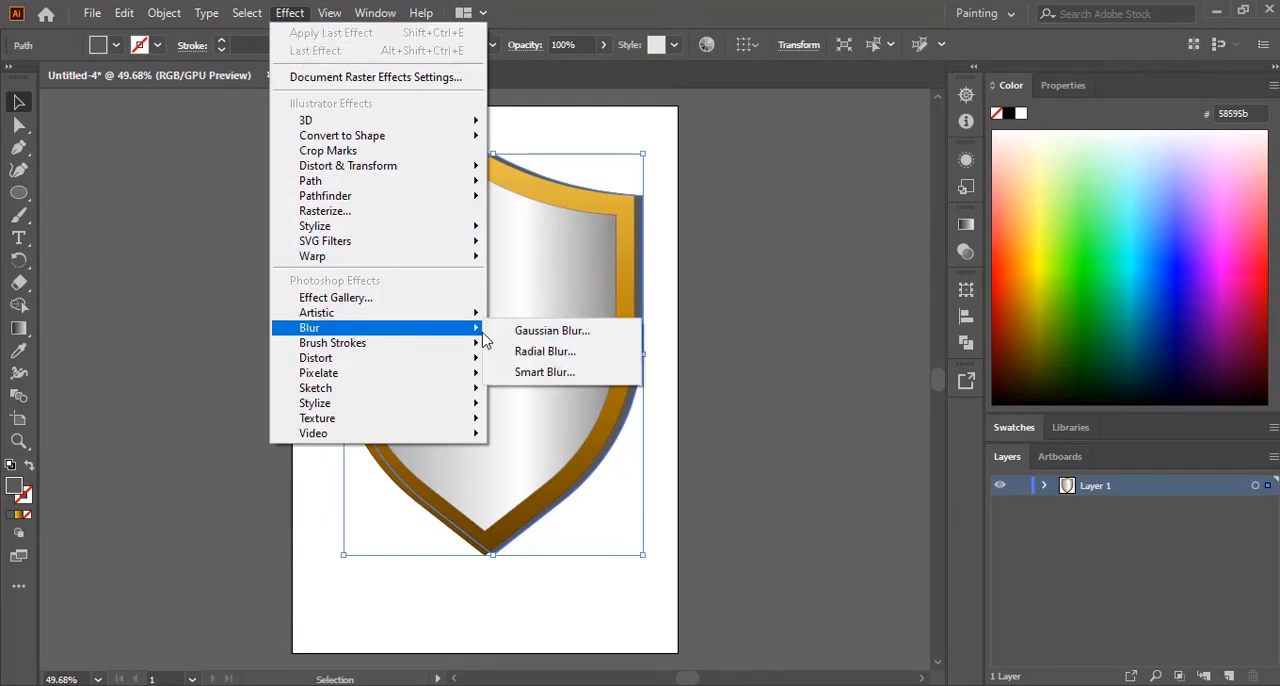
pyautogui.click(551, 334)
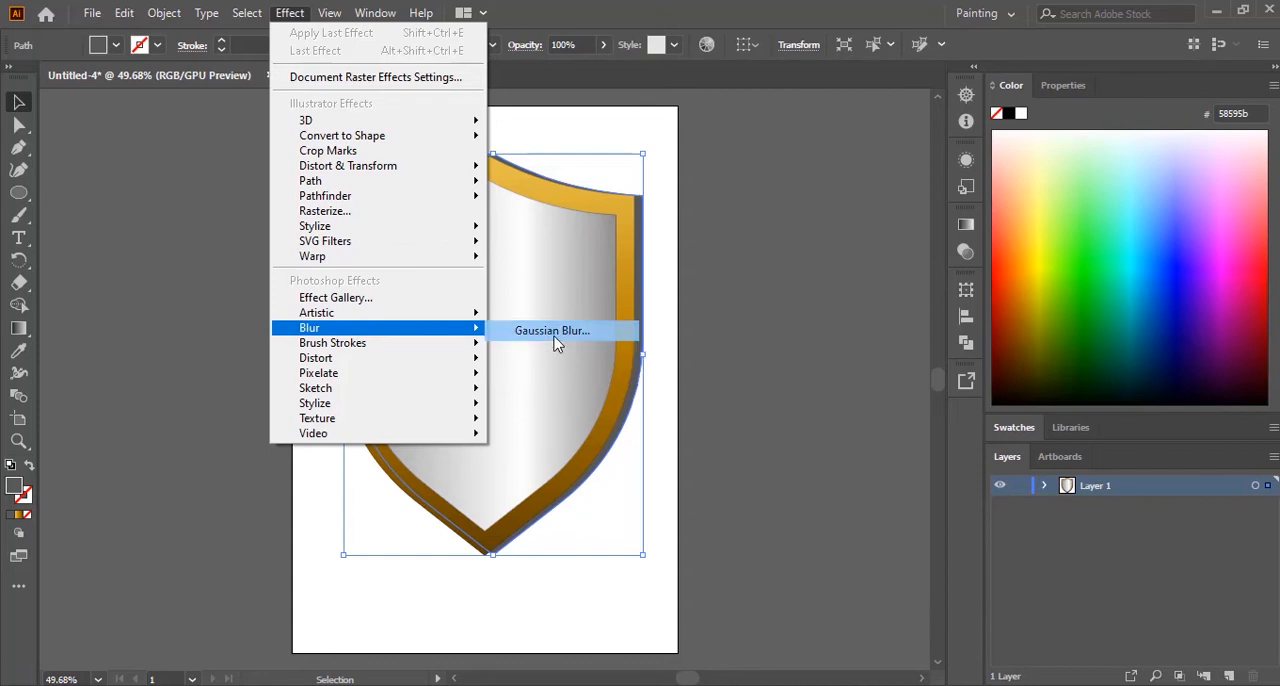
pyautogui.moveTo(531, 343); pyautogui.dragTo(814, 228)
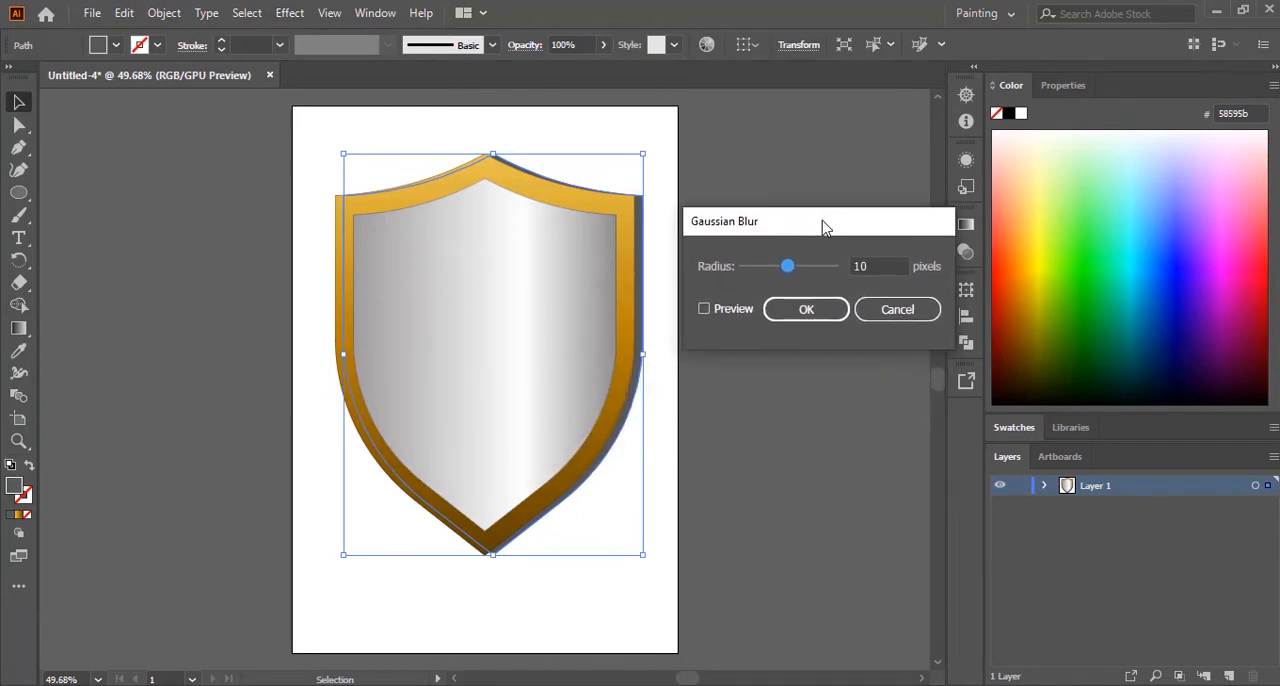
pyautogui.click(704, 311)
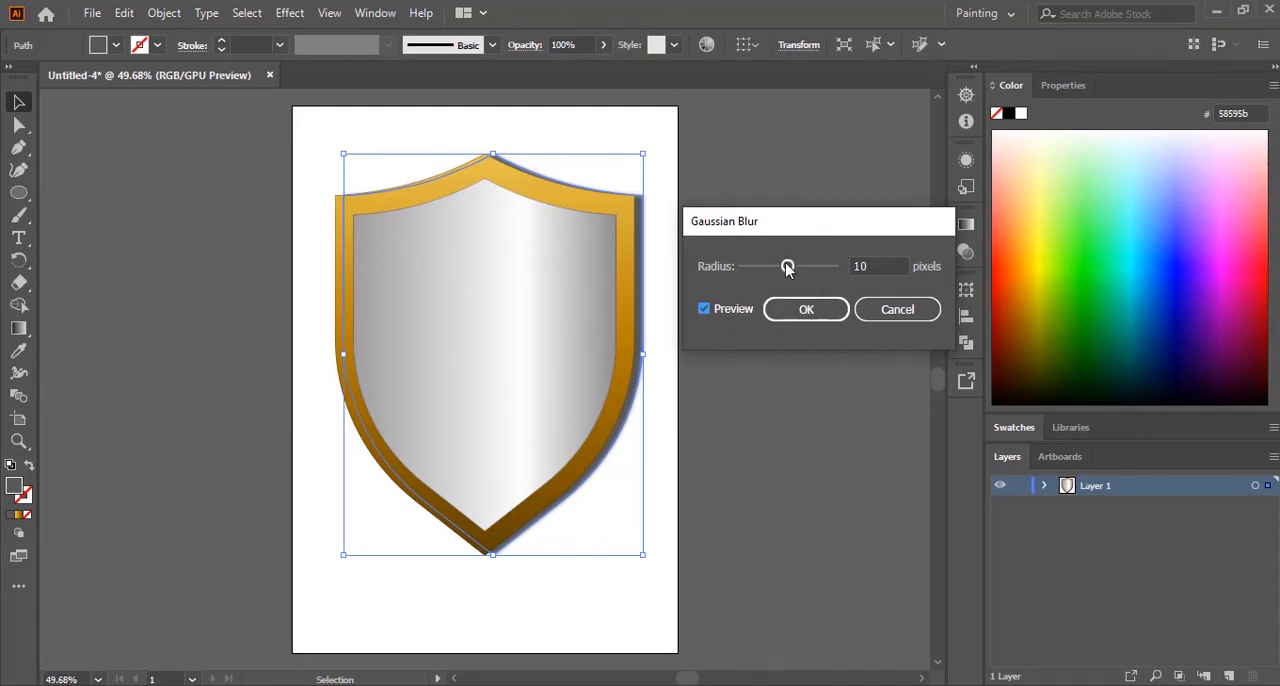
pyautogui.moveTo(788, 268); pyautogui.dragTo(794, 272)
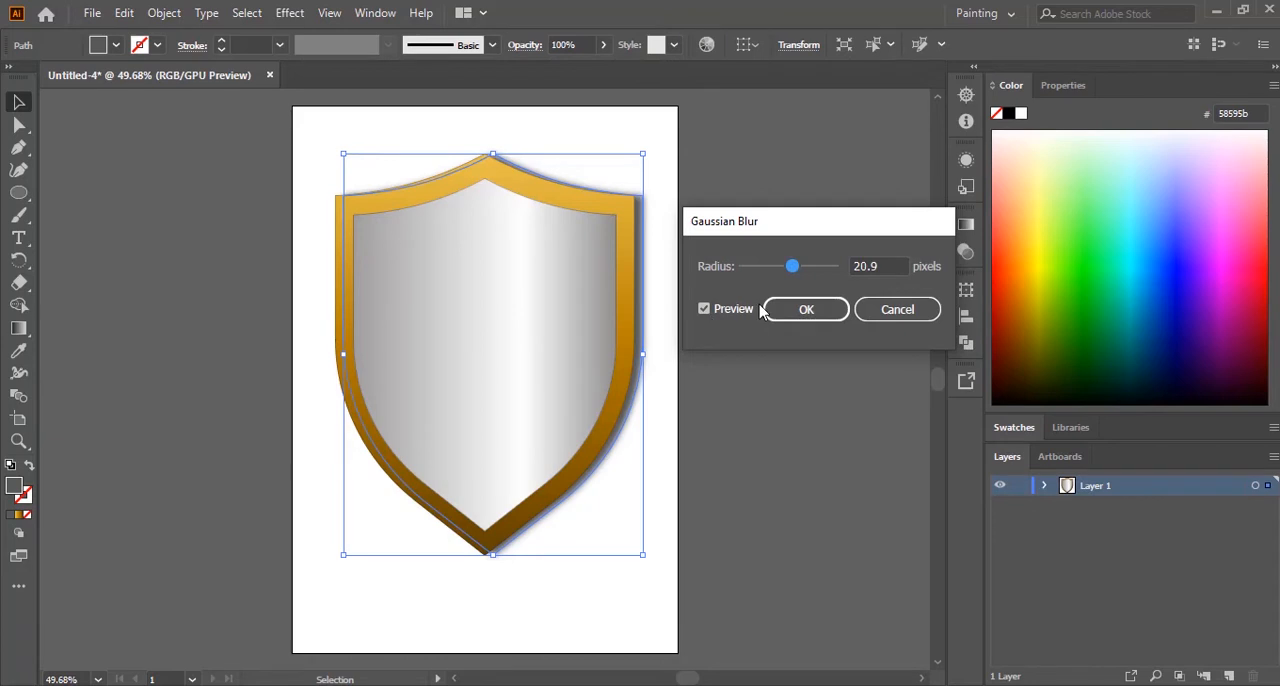
pyautogui.click(818, 312)
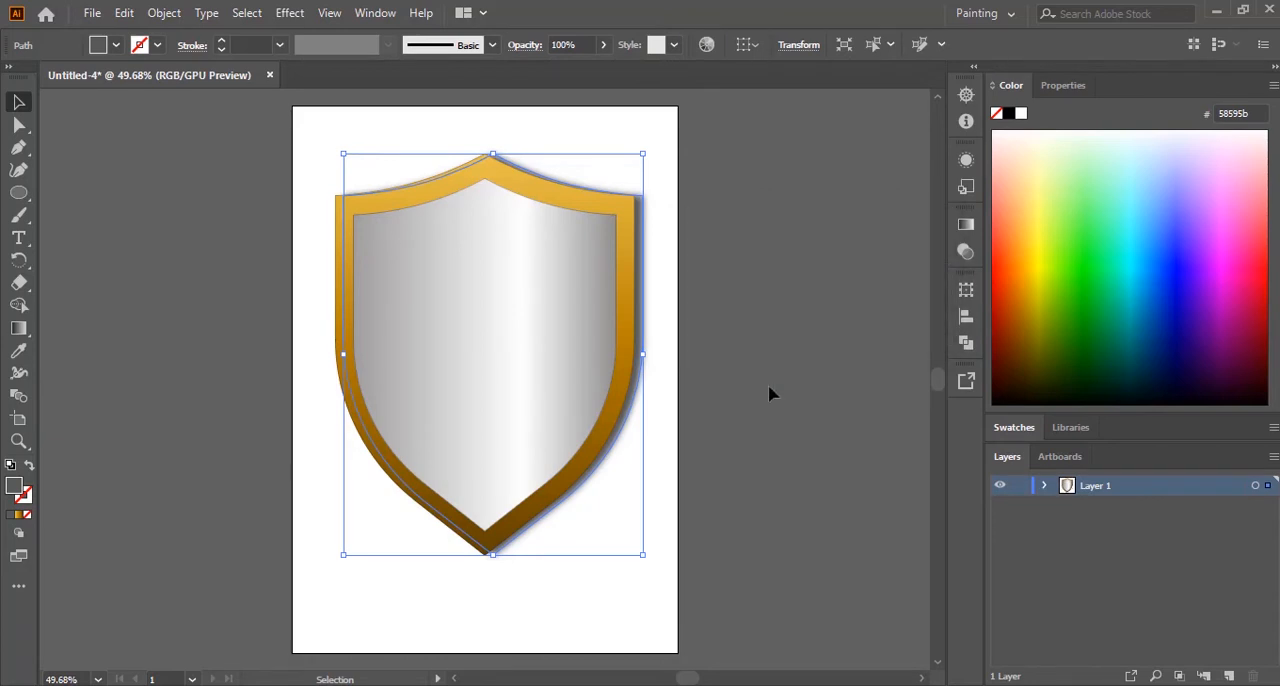
# Step: Switch to the exam paper PDF, examine how the reference shield's shadow is placed, and return to Illustrator
pyautogui.hotkey('alt', 'Tab')
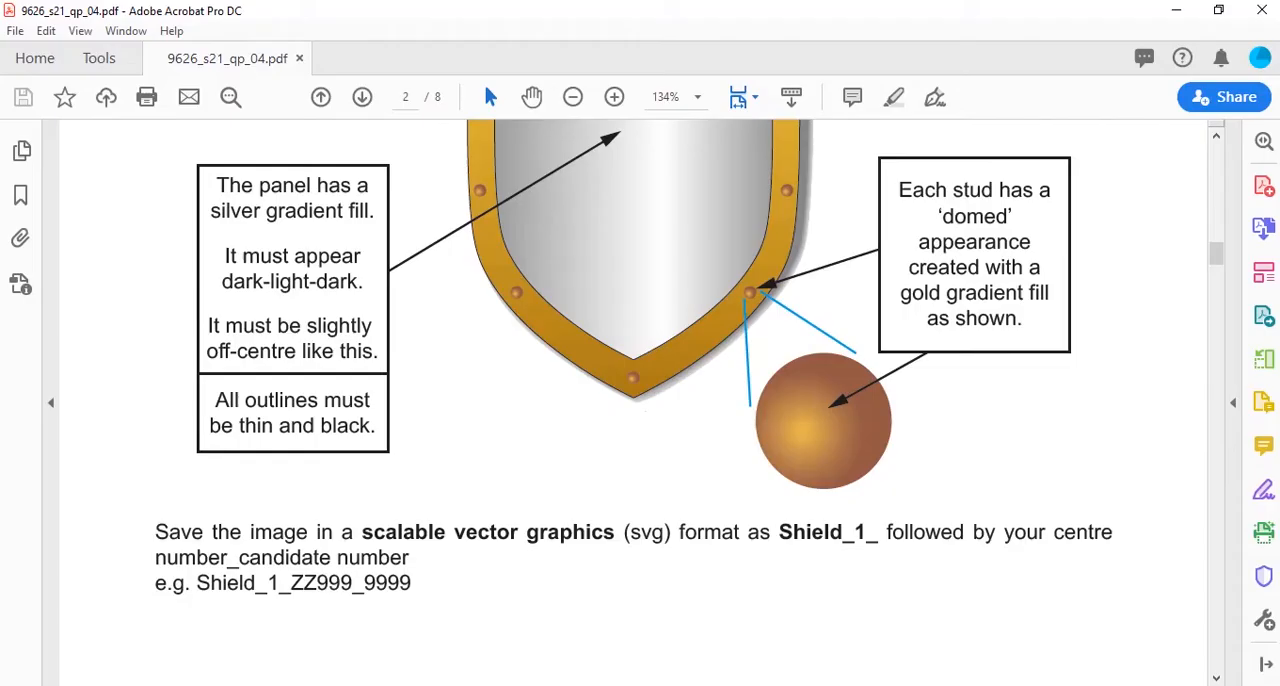
pyautogui.scroll(4, 911, 560)
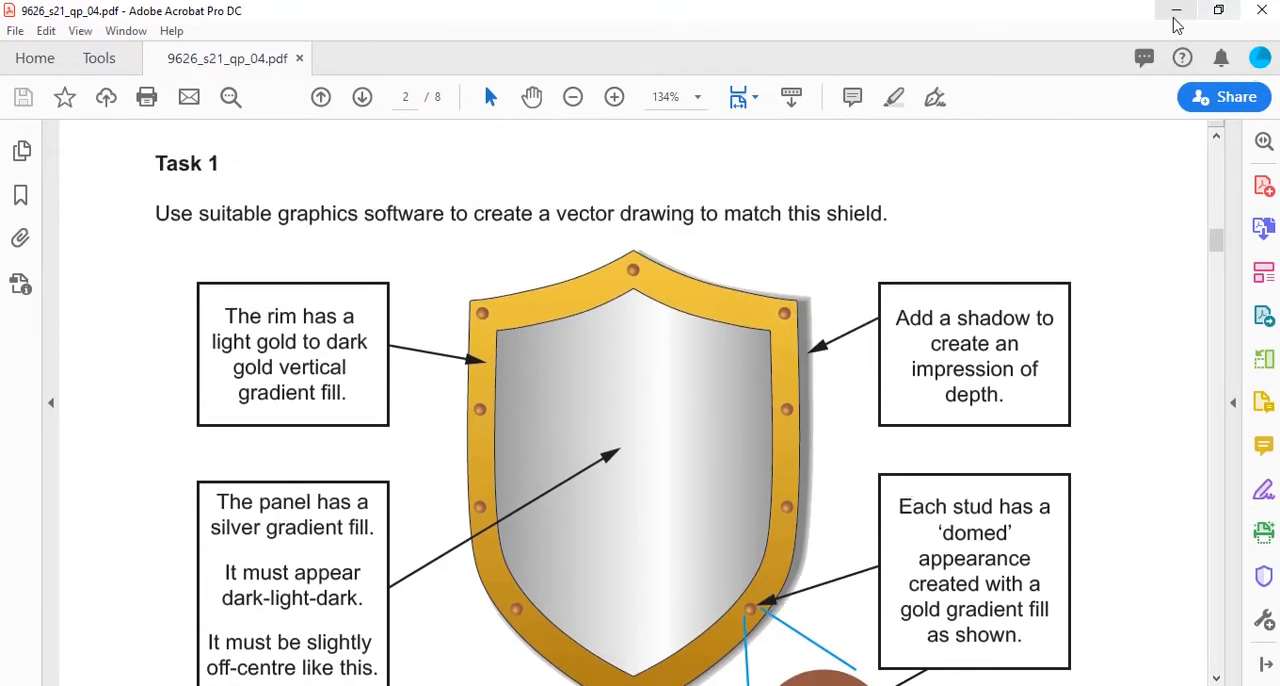
pyautogui.click(1176, 11)
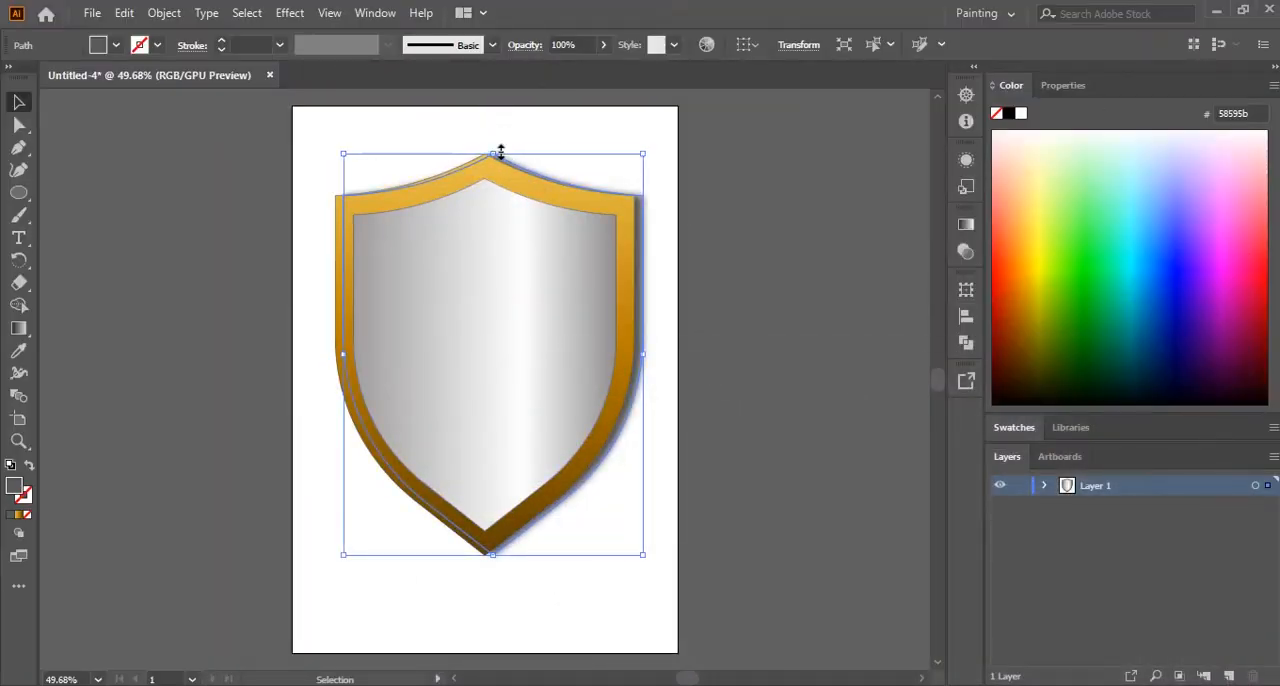
# Step: Lower the blurred shadow's top edge slightly, fine-tune its vertical position behind the shield, and deselect it
pyautogui.moveTo(501, 150); pyautogui.dragTo(504, 162)
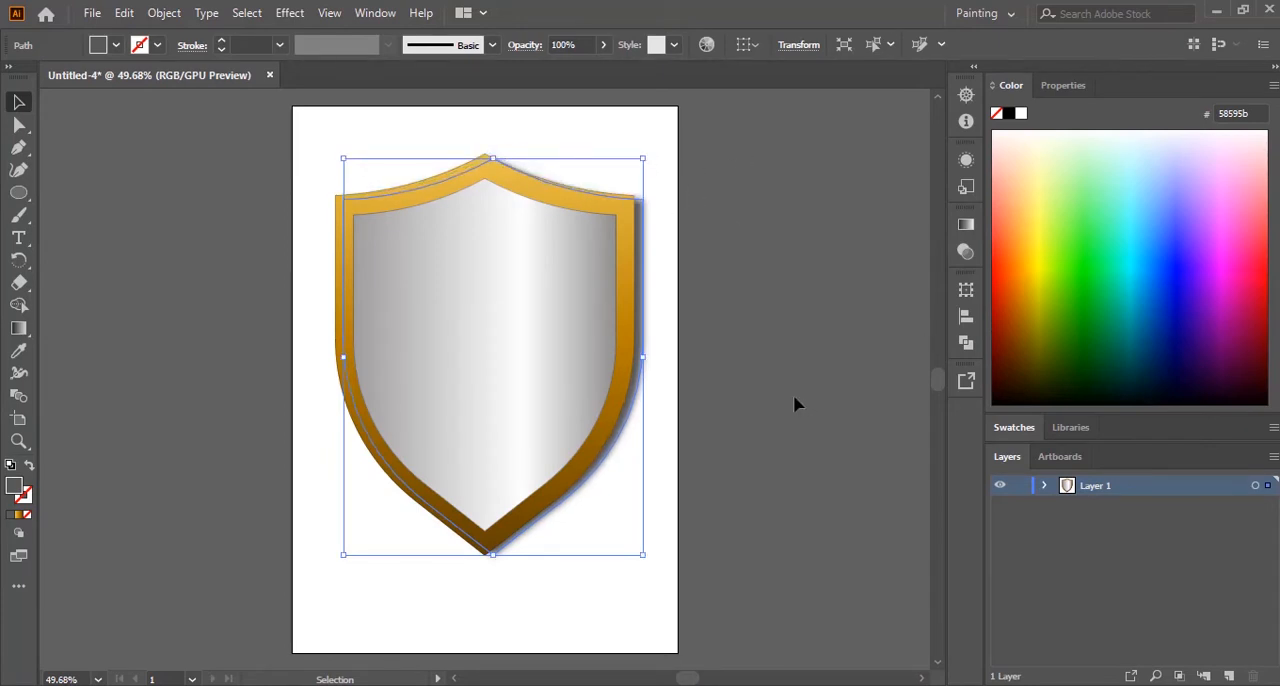
pyautogui.press('Up')
pyautogui.press('Up')
pyautogui.press('Up')
pyautogui.press('Up')
pyautogui.press('Up')
pyautogui.press('Up')
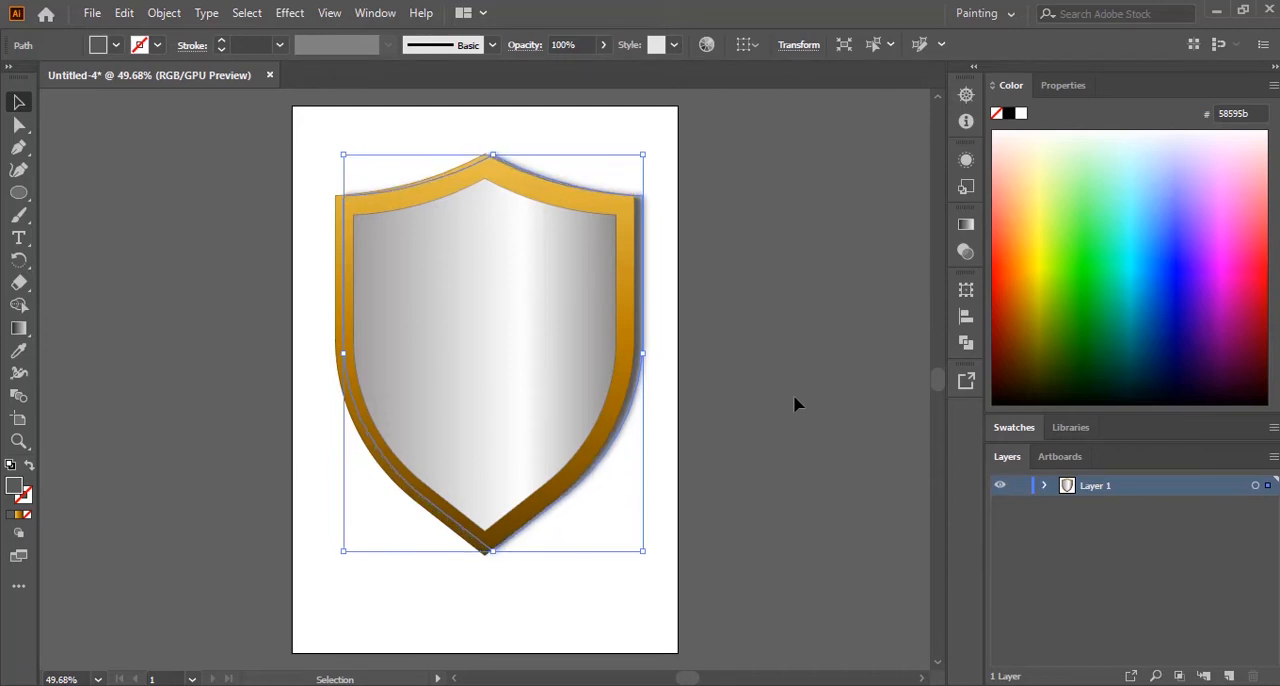
pyautogui.press('Down')
pyautogui.press('Down')
pyautogui.press('Down')
pyautogui.press('Down')
pyautogui.press('Down')
pyautogui.press('Down')
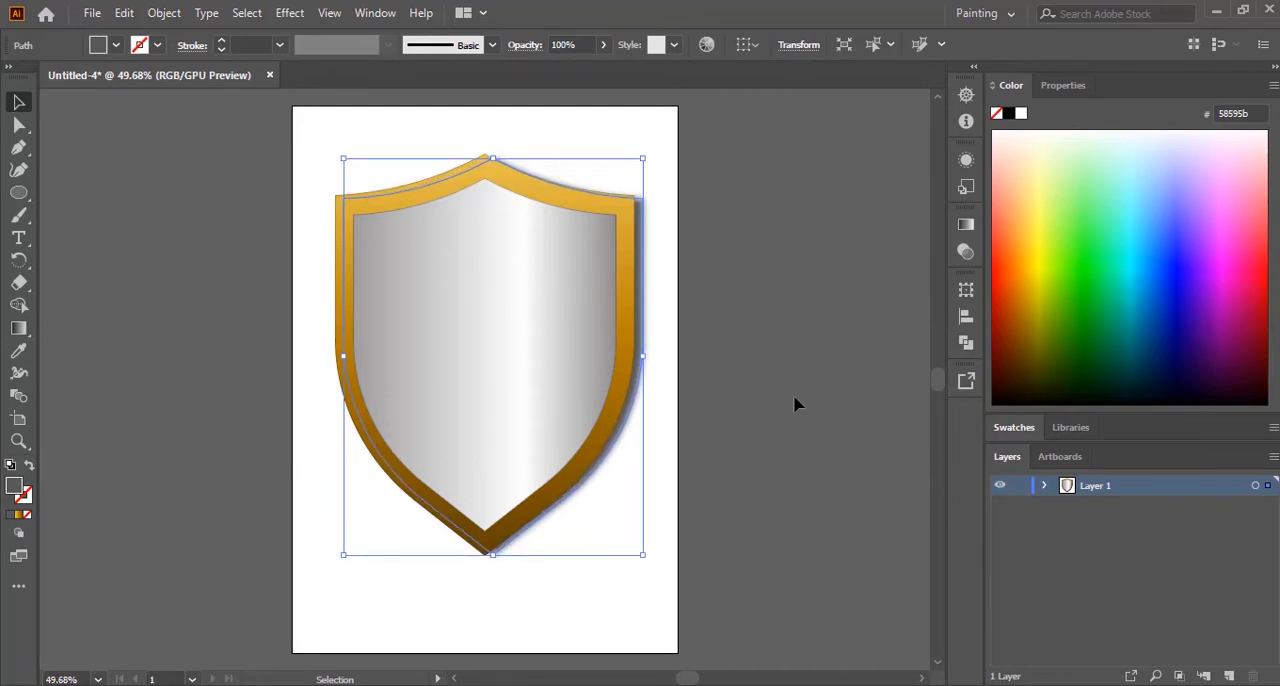
pyautogui.click(779, 405)
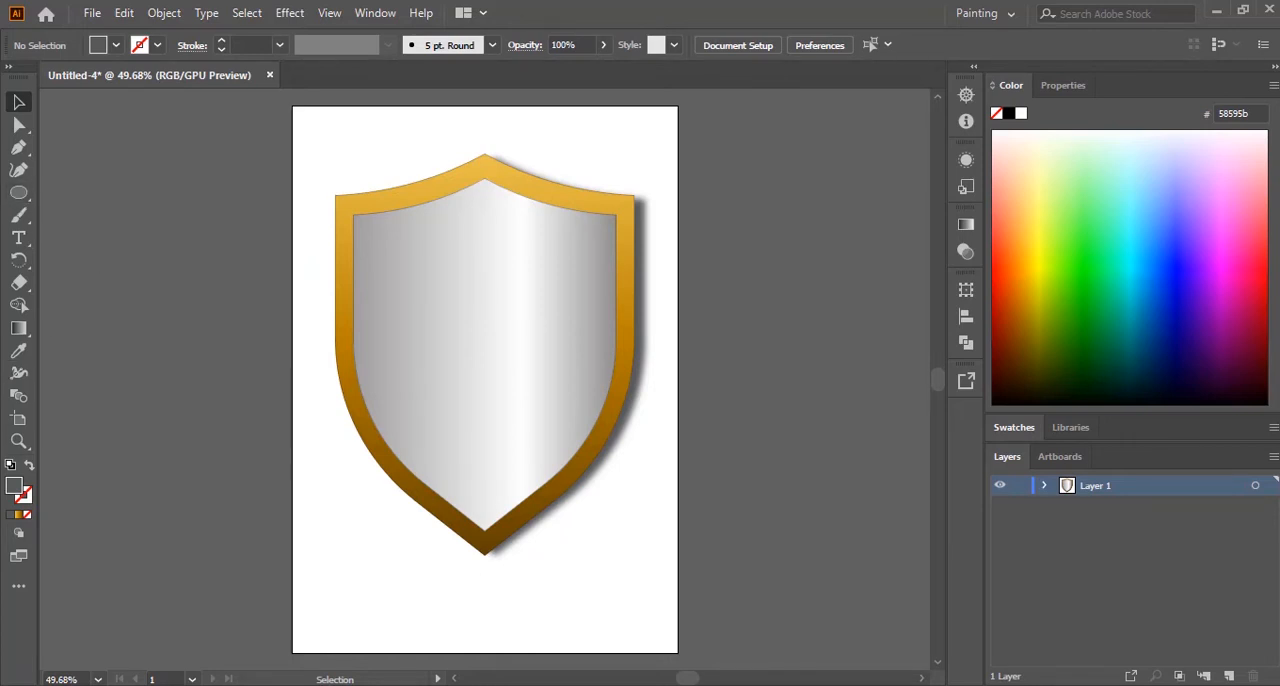
# Step: Switch to the exam paper PDF, review the domed stud's gold gradient and stud placement, and return to Illustrator
pyautogui.moveTo(895, 681)
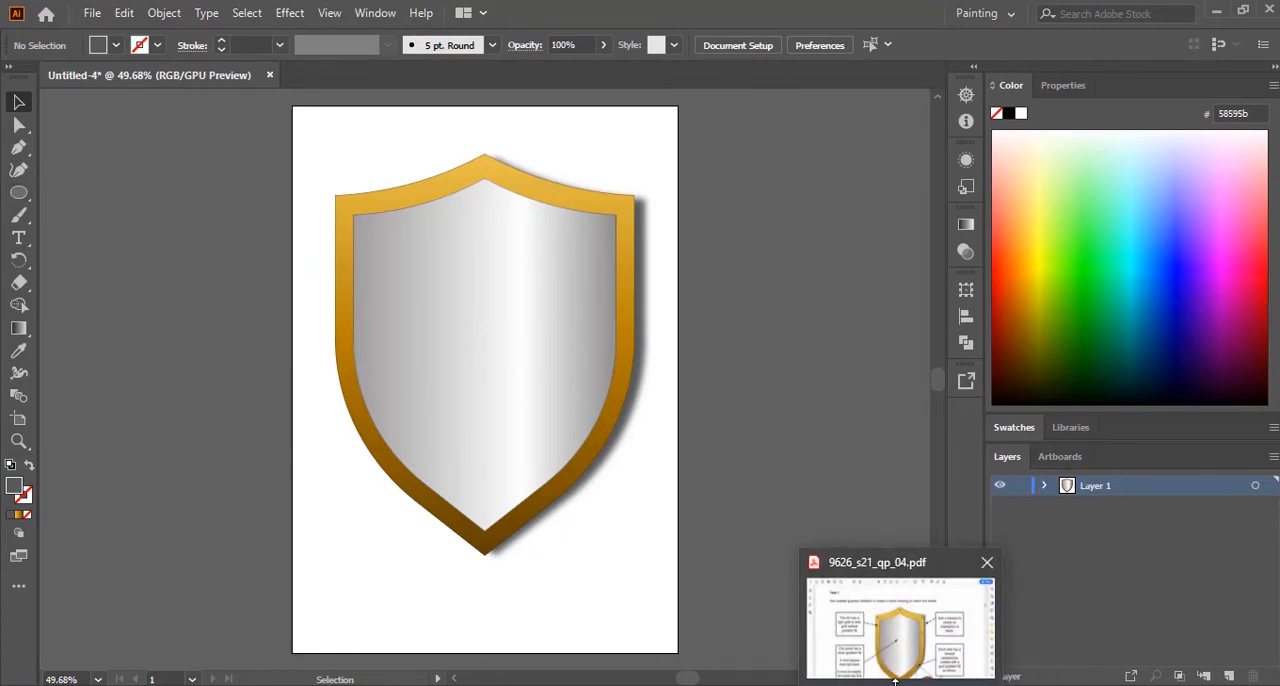
pyautogui.click(895, 681)
pyautogui.scroll(-5, 850, 440)
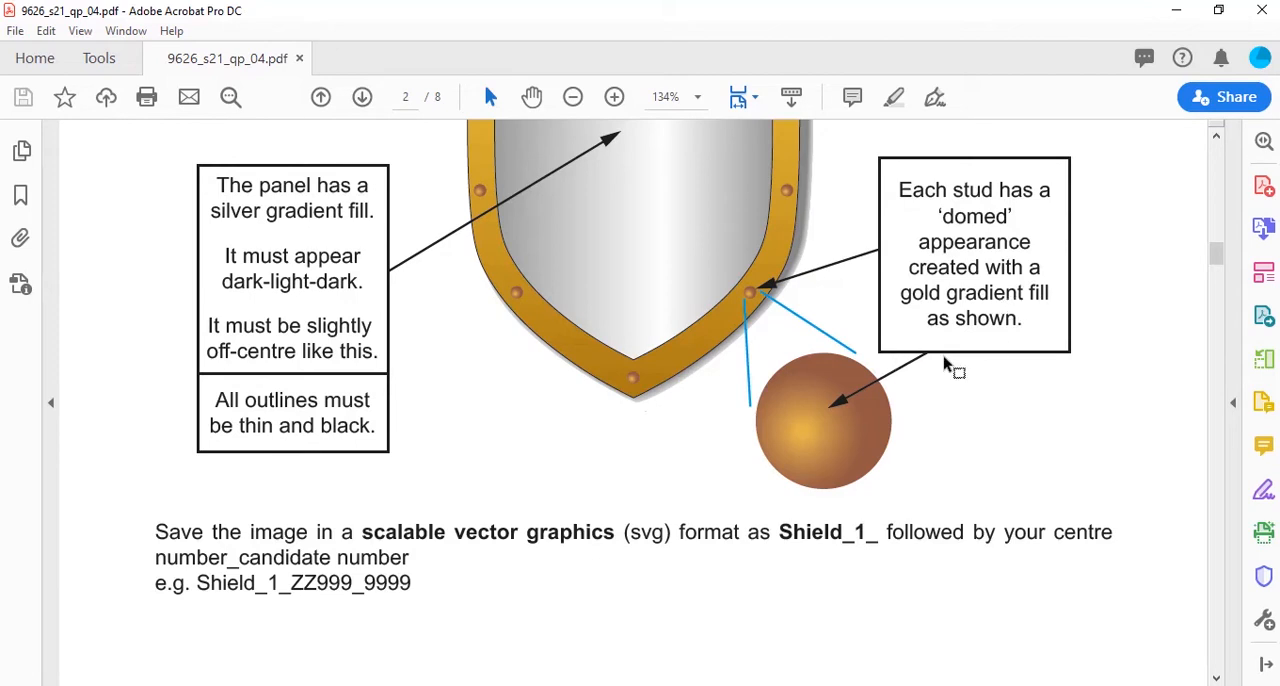
pyautogui.scroll(3, 1035, 437)
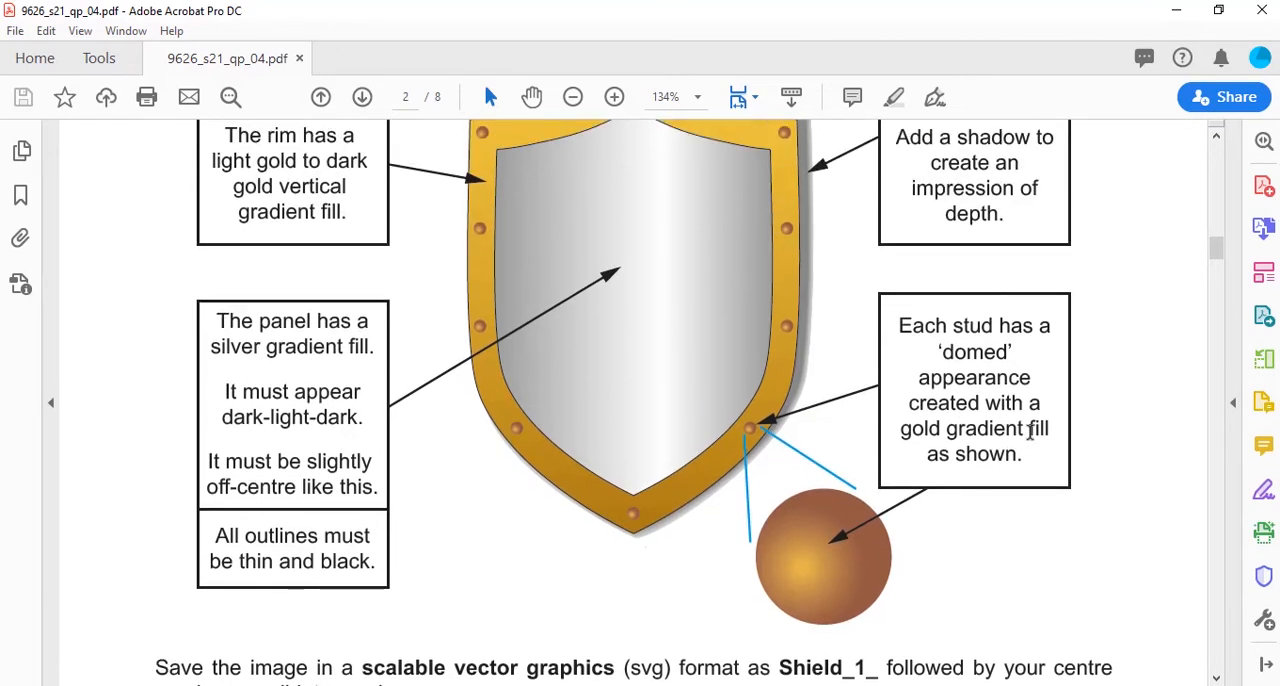
pyautogui.scroll(-4, 1031, 432)
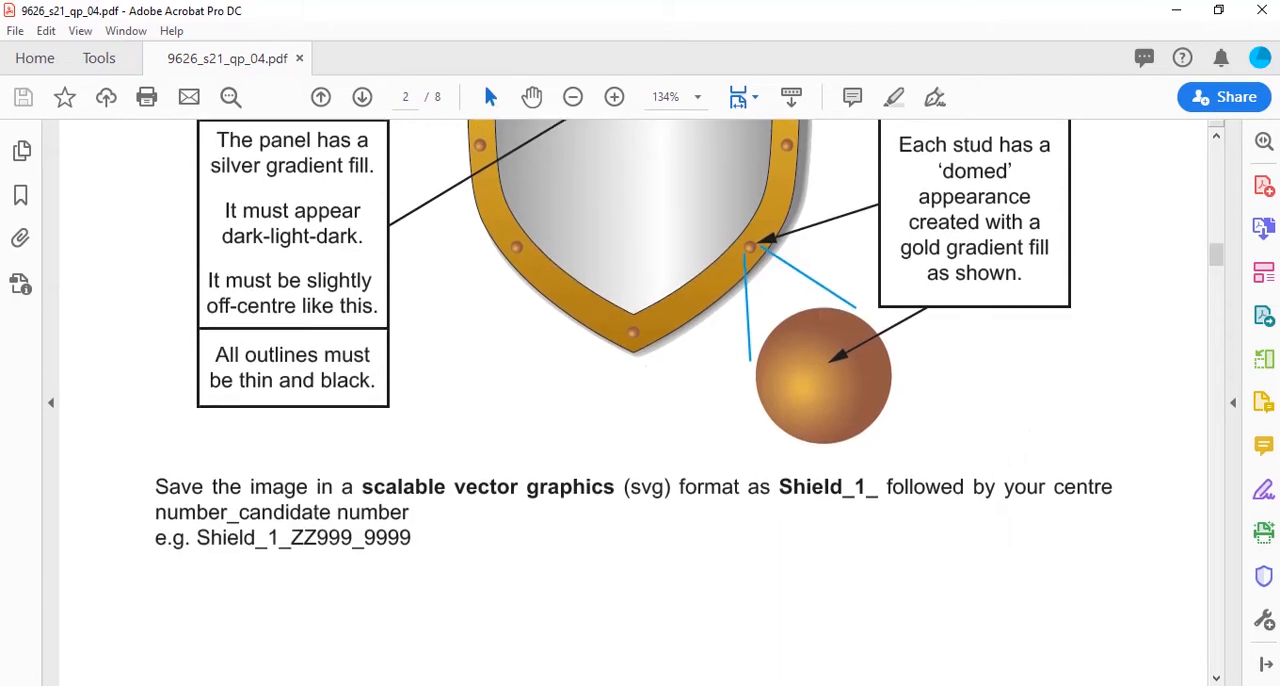
pyautogui.hotkey('alt', 'Tab')
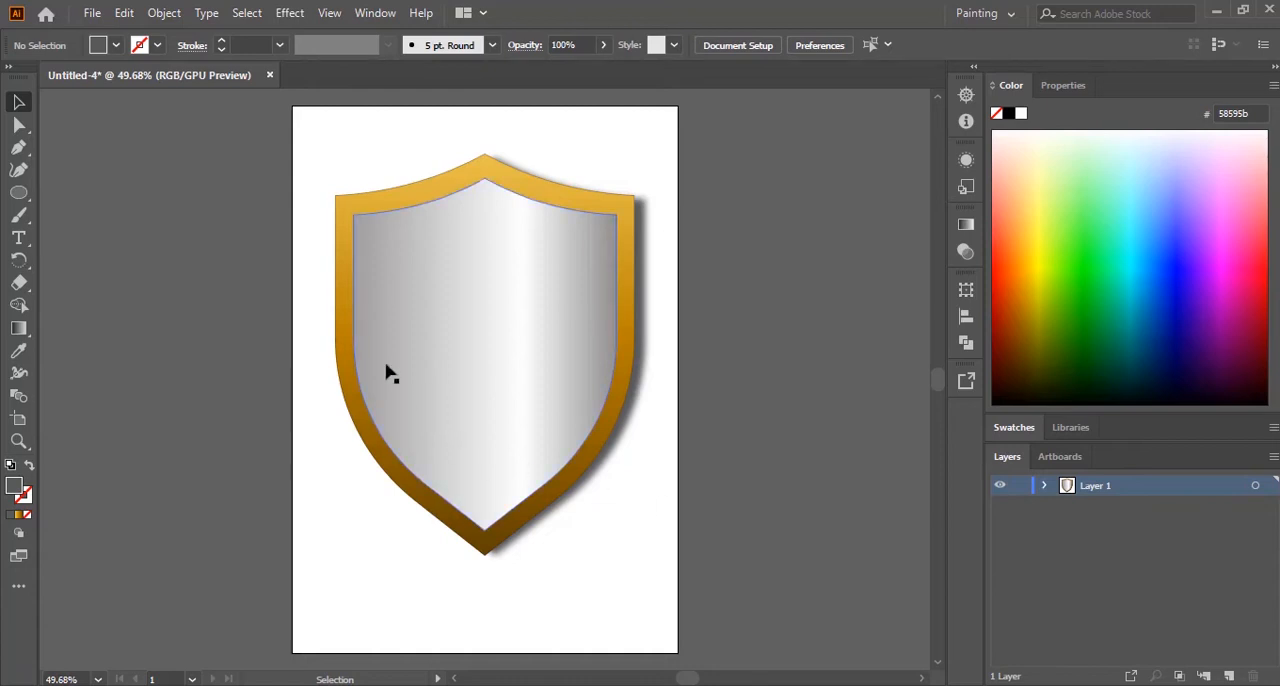
# Step: Draw a large circle for the stud beside the artboard, fill it with brown #875E00, and deselect it
pyautogui.click(20, 194)
pyautogui.scroll(-3, 701, 369)
pyautogui.scroll(-1, 701, 369)
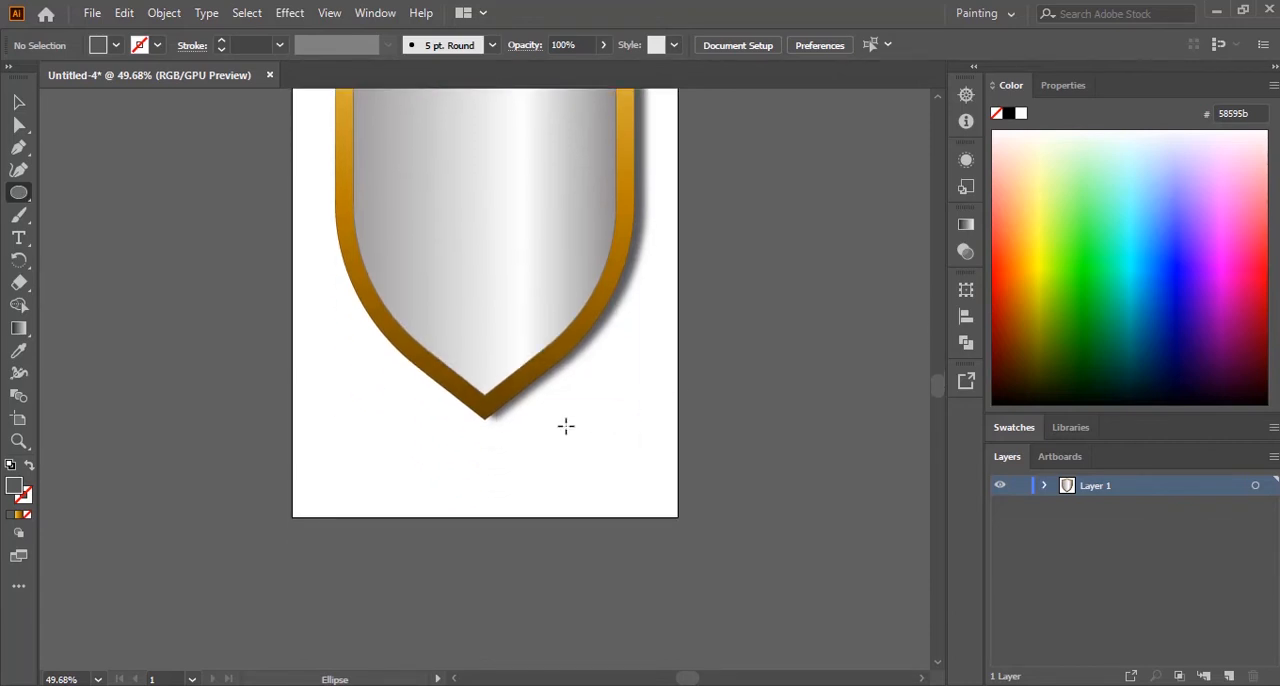
pyautogui.scroll(6, 566, 426)
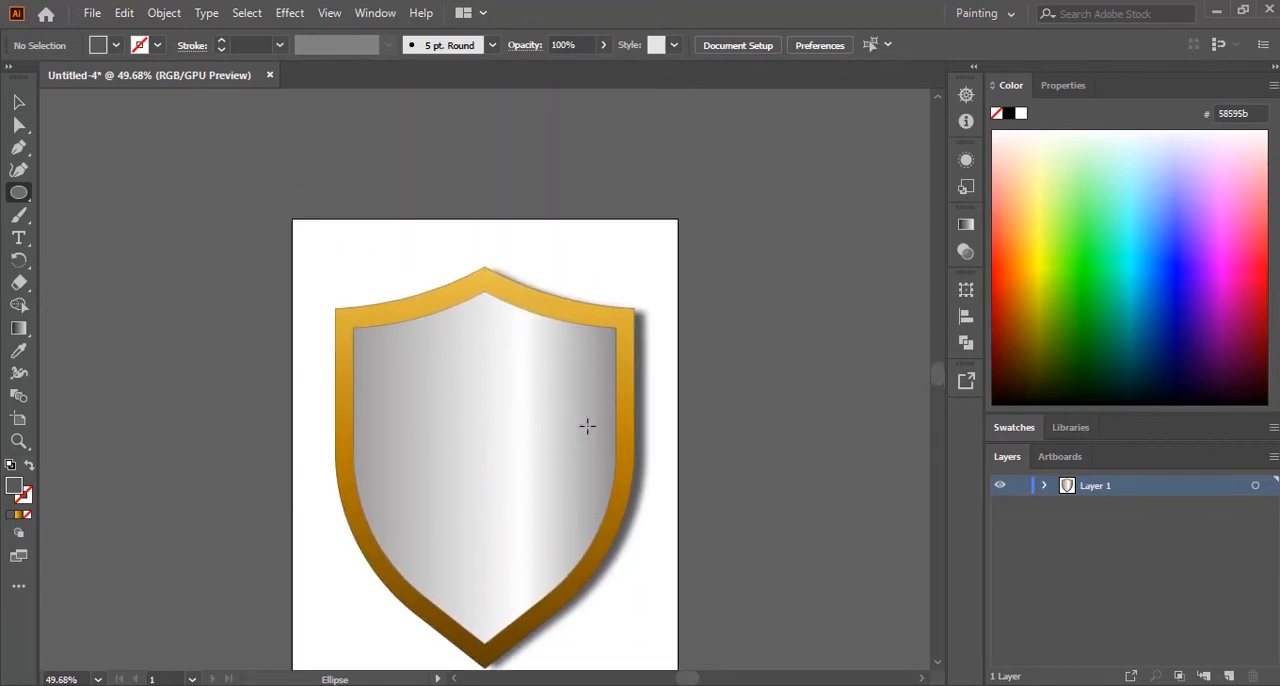
pyautogui.scroll(-2, 630, 310)
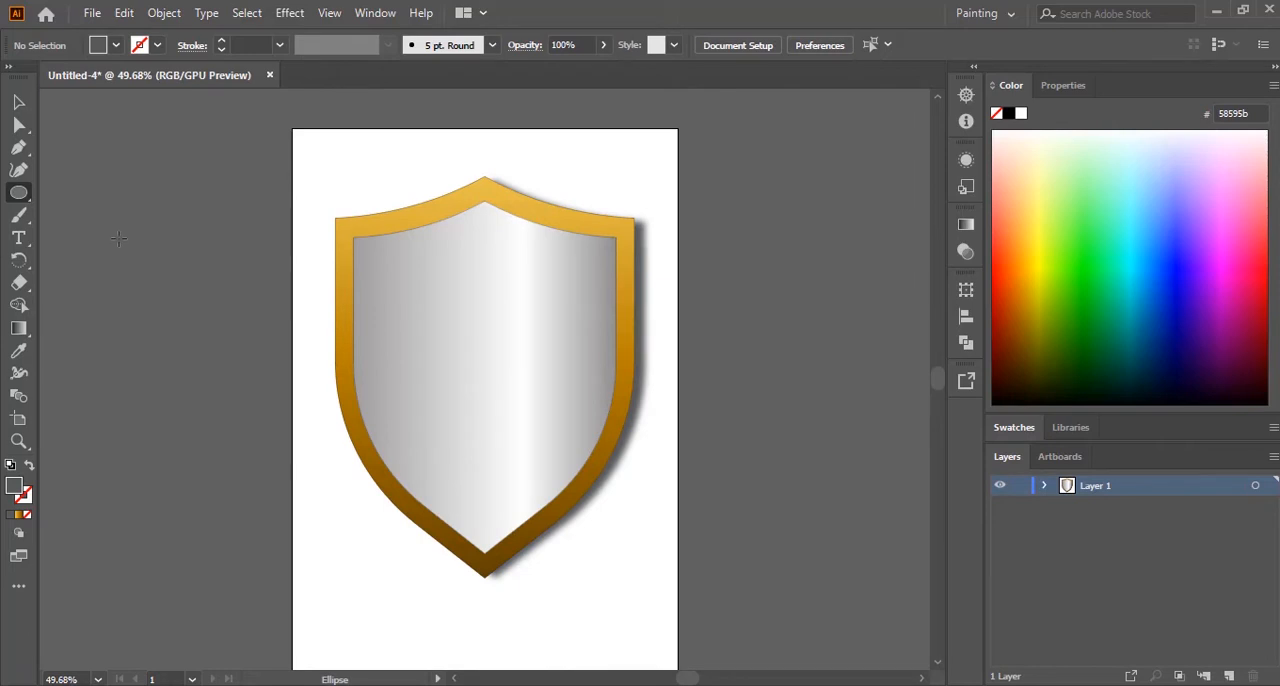
pyautogui.moveTo(119, 200); pyautogui.dragTo(286, 366)
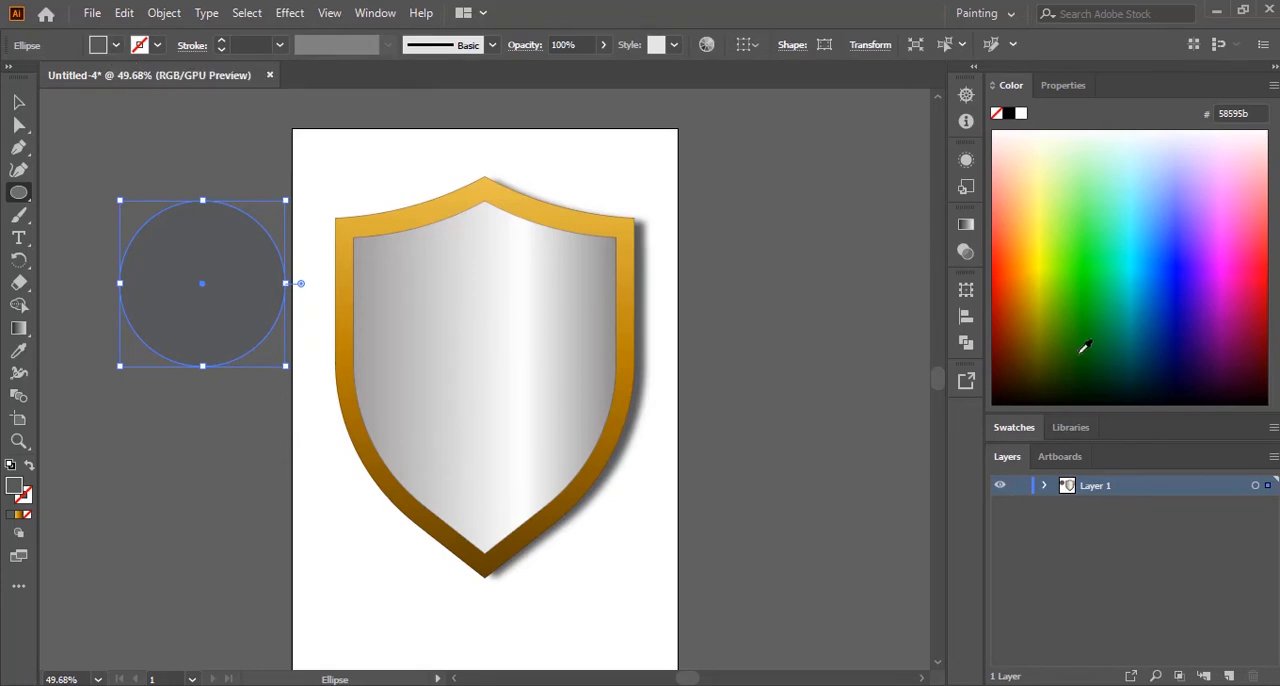
pyautogui.click(1029, 337)
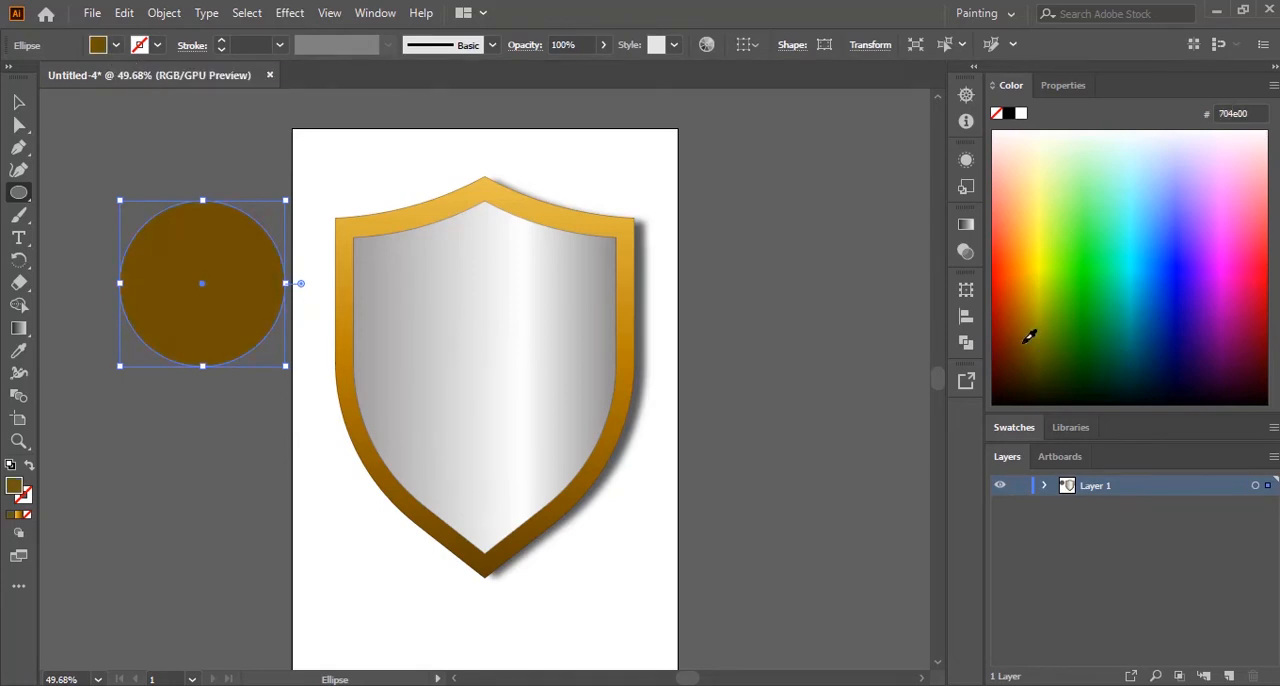
pyautogui.click(1025, 329)
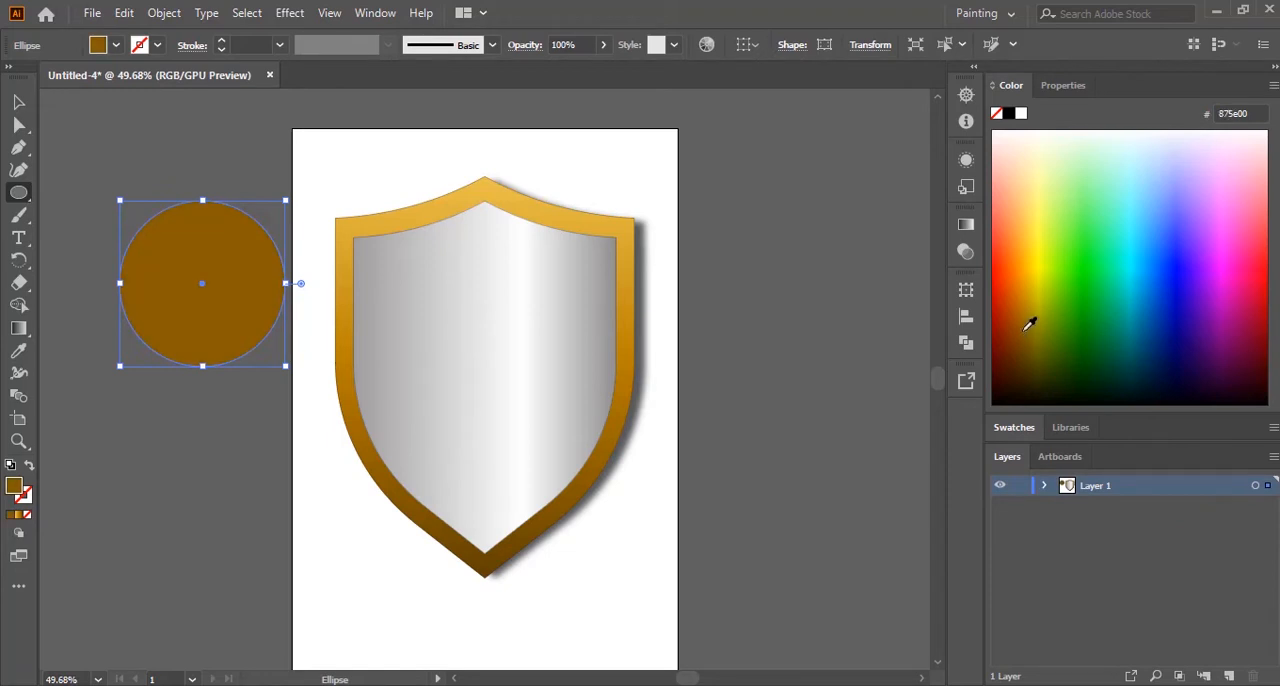
pyautogui.click(18, 101)
pyautogui.click(822, 340)
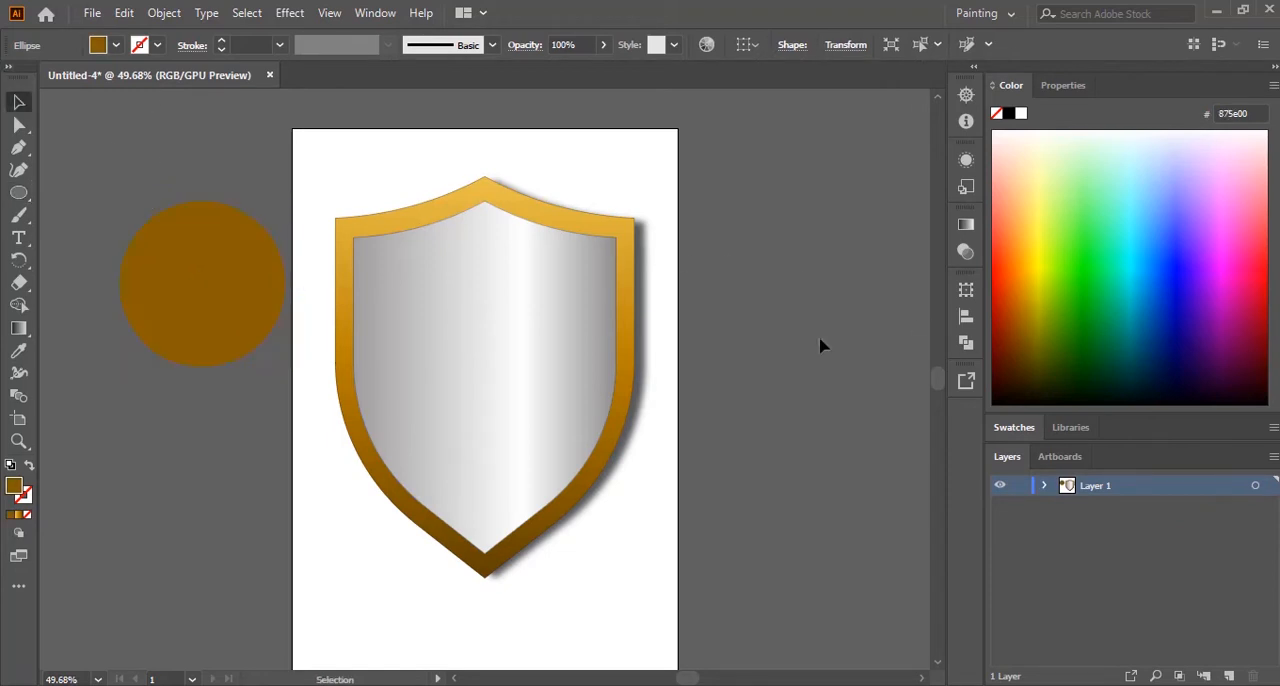
# Step: Fill the circle with the gold gradient, reduce it to two colour stops, and place the dark stop at 100%
pyautogui.click(154, 278)
pyautogui.click(966, 227)
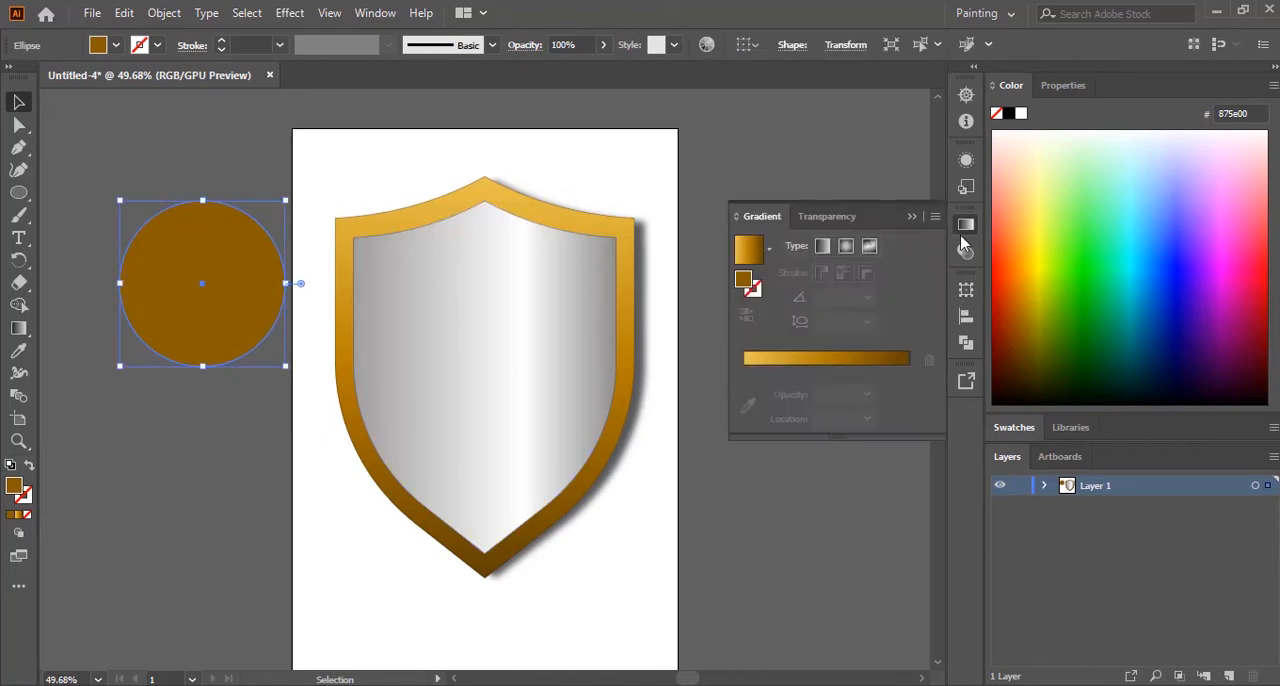
pyautogui.click(827, 360)
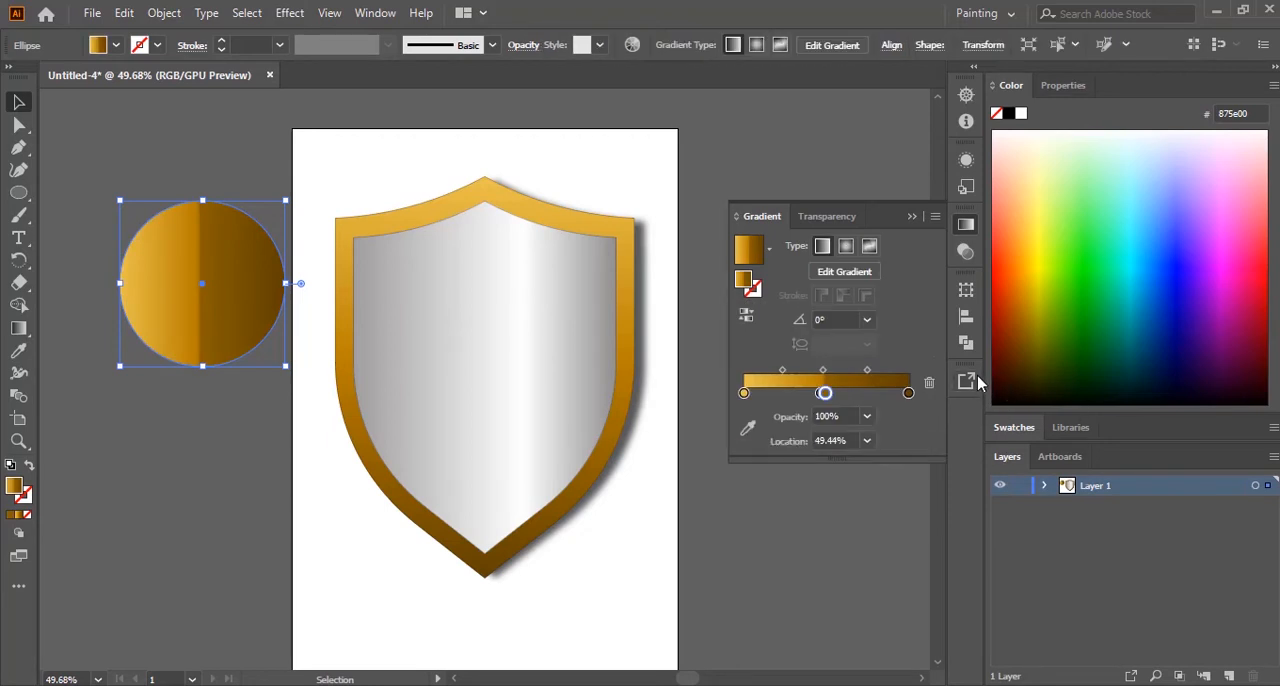
pyautogui.moveTo(823, 394); pyautogui.dragTo(809, 474)
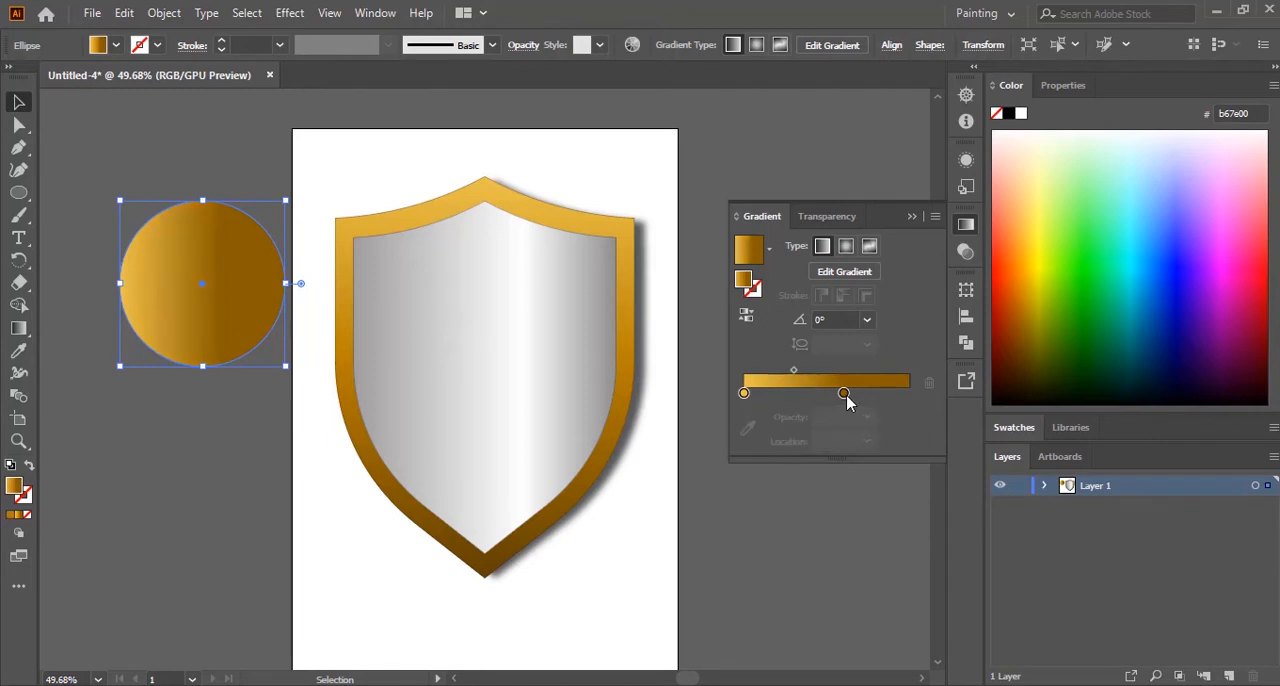
pyautogui.moveTo(845, 398); pyautogui.dragTo(908, 393)
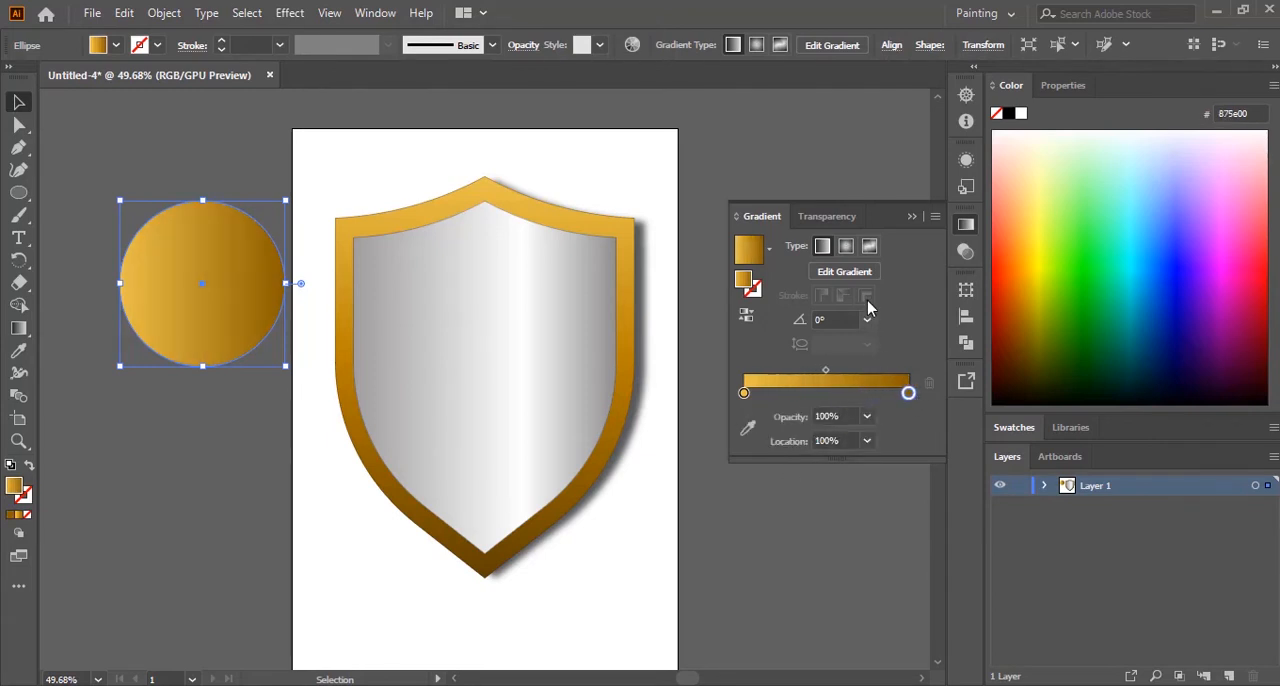
# Step: Change the circle's gradient to radial and set its outer colour stop to reddish brown #792C00
pyautogui.click(846, 247)
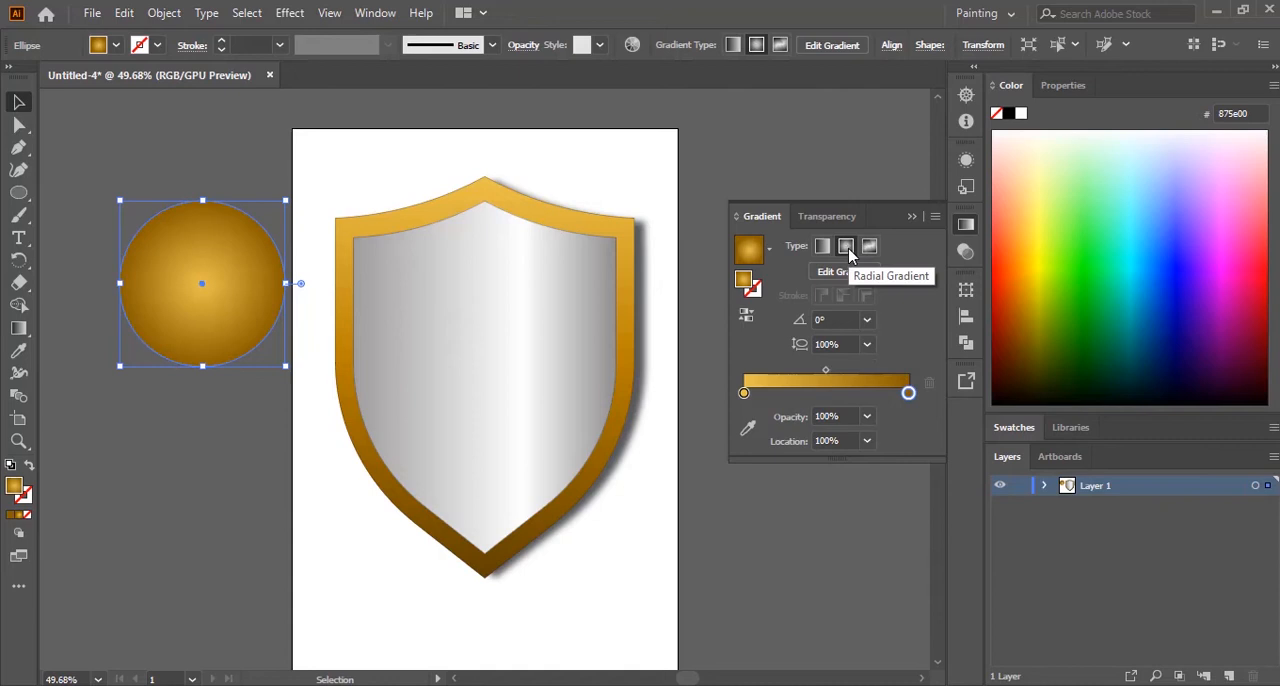
pyautogui.click(1020, 318)
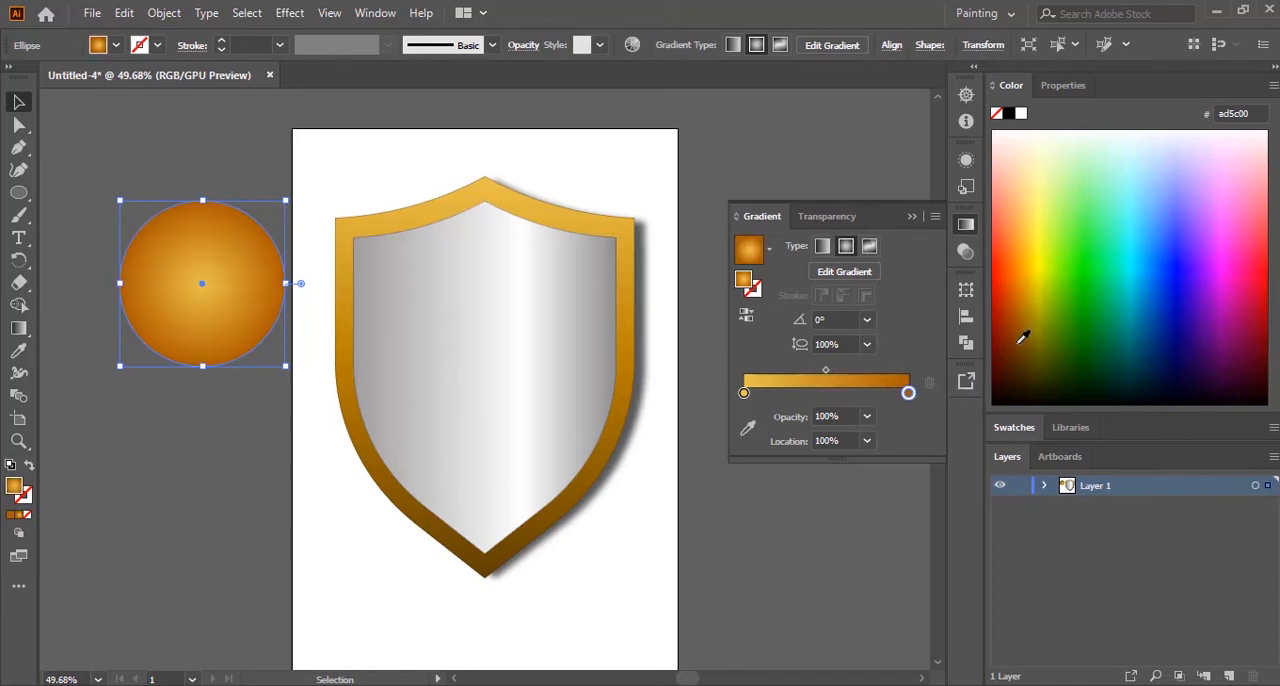
pyautogui.click(1018, 344)
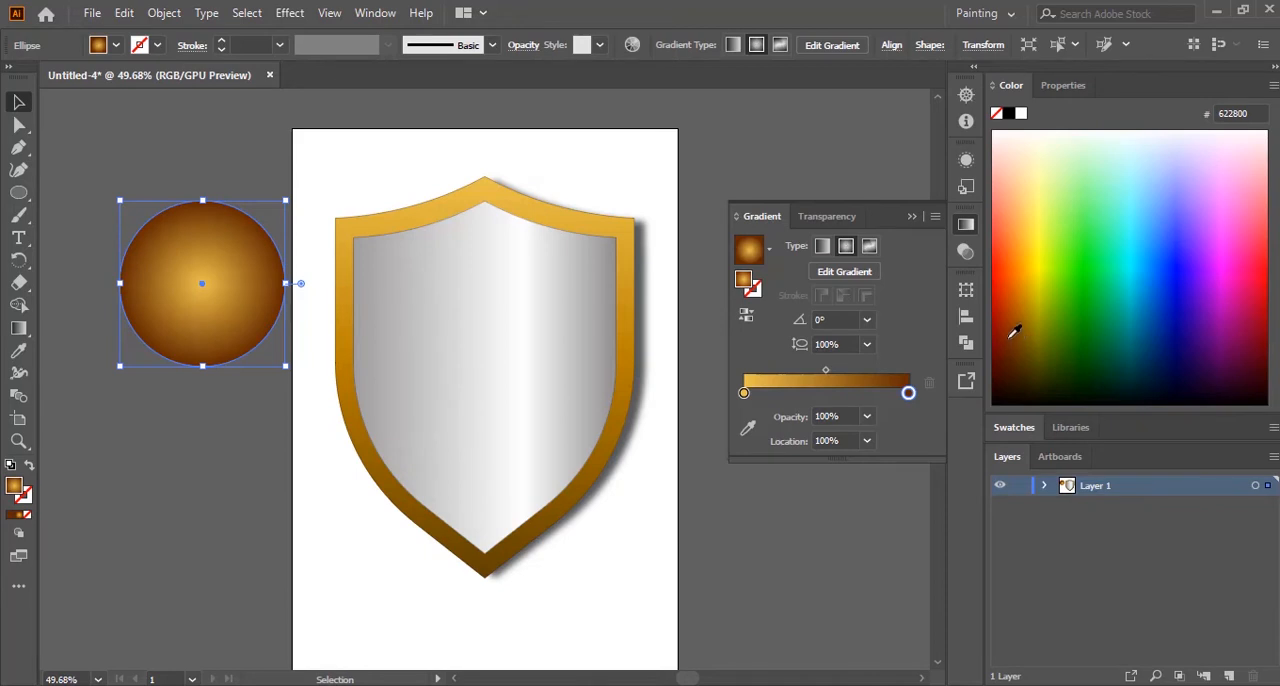
pyautogui.click(1014, 331)
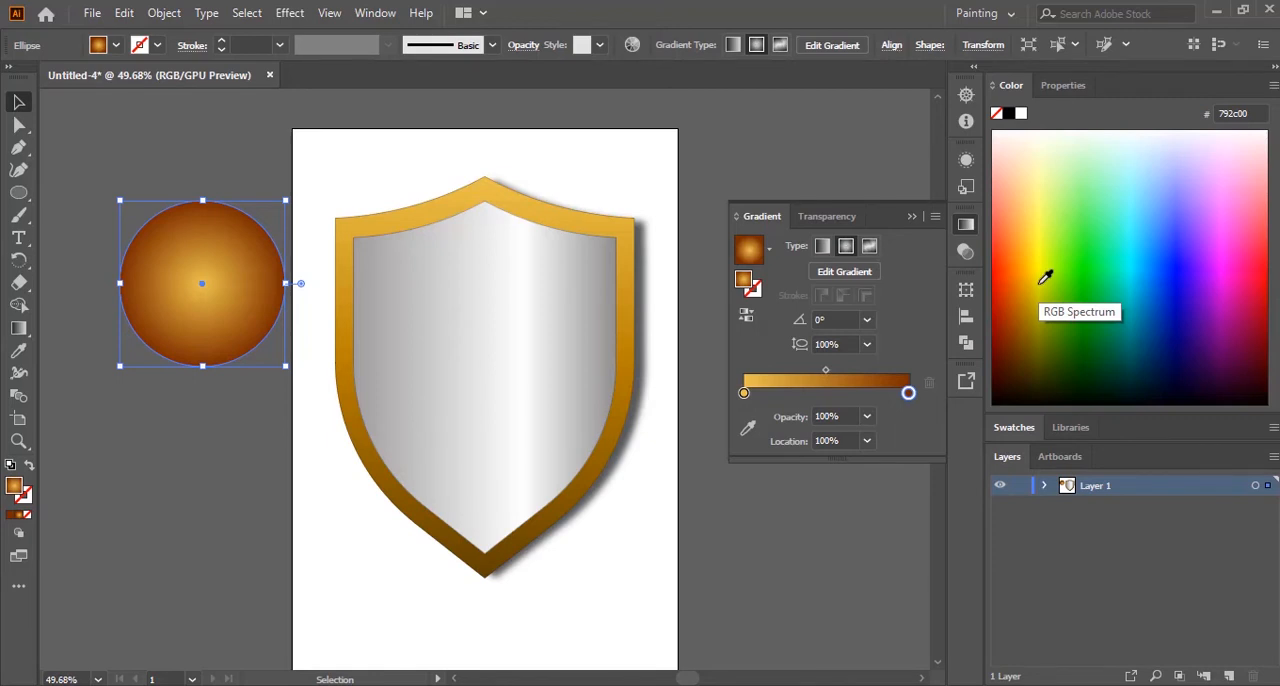
# Step: Close the gradient settings, switch to the exam paper PDF to check the stud's domed highlight, and return to Illustrator
pyautogui.click(911, 220)
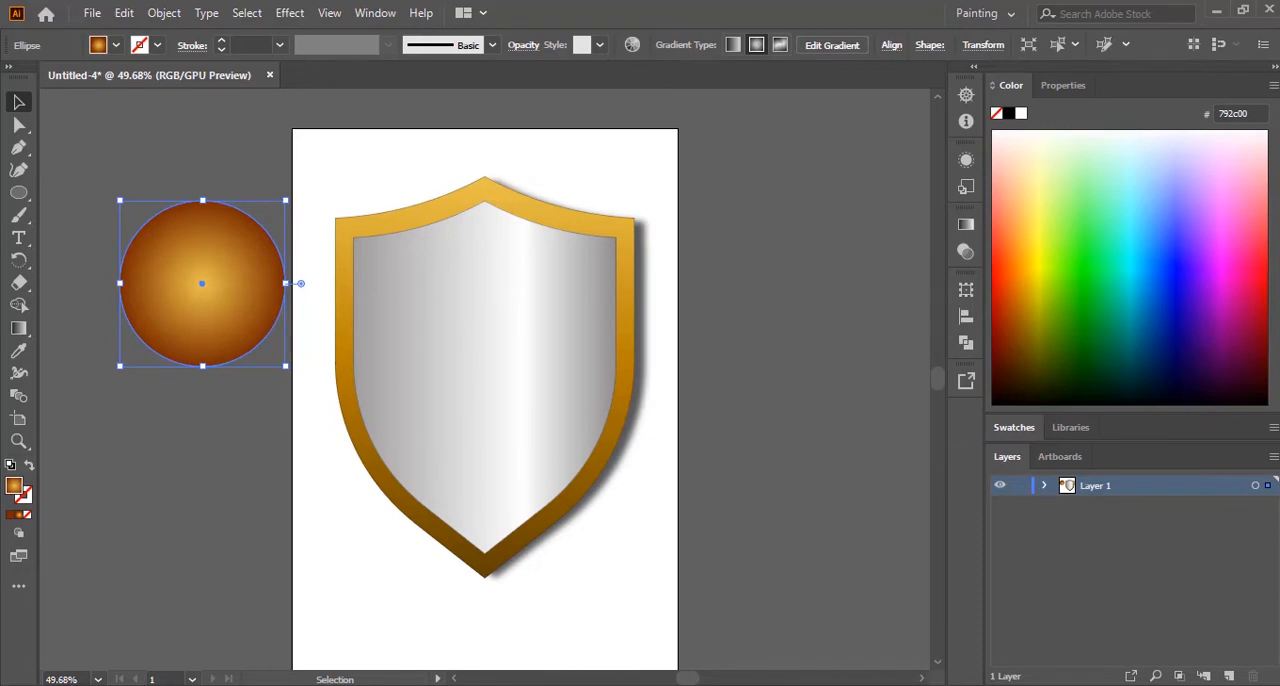
pyautogui.hotkey('alt', 'Tab')
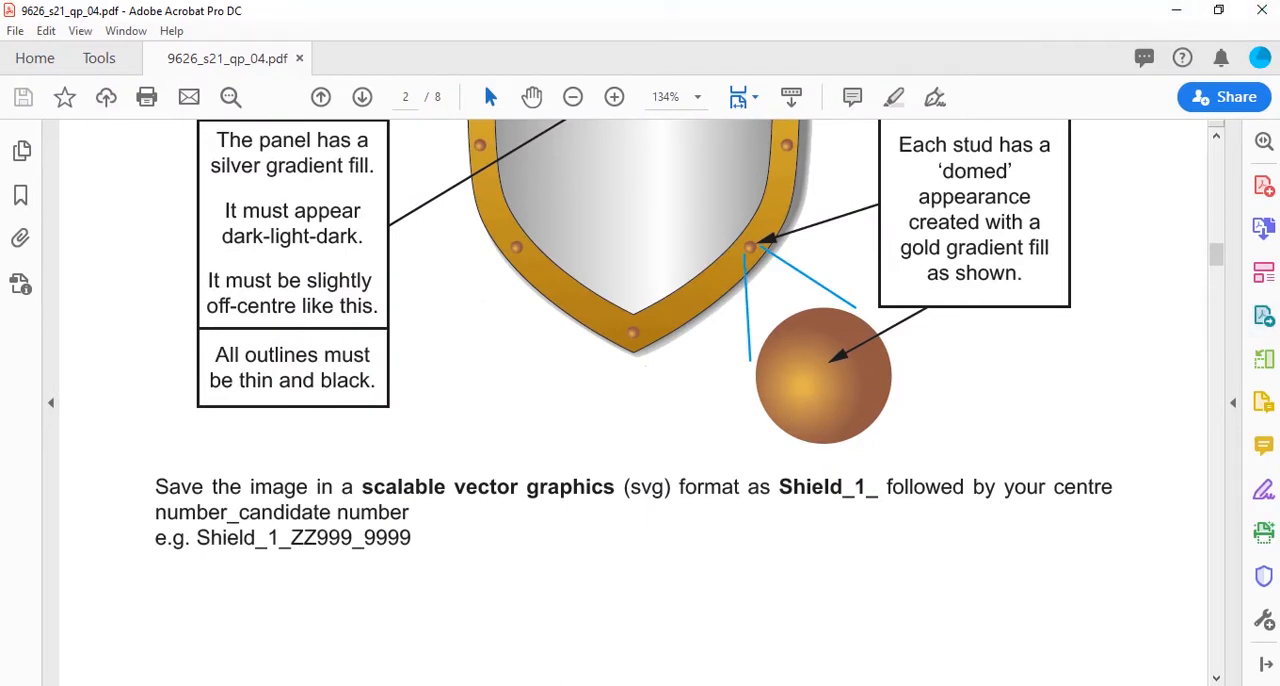
pyautogui.hotkey('alt', 'Tab')
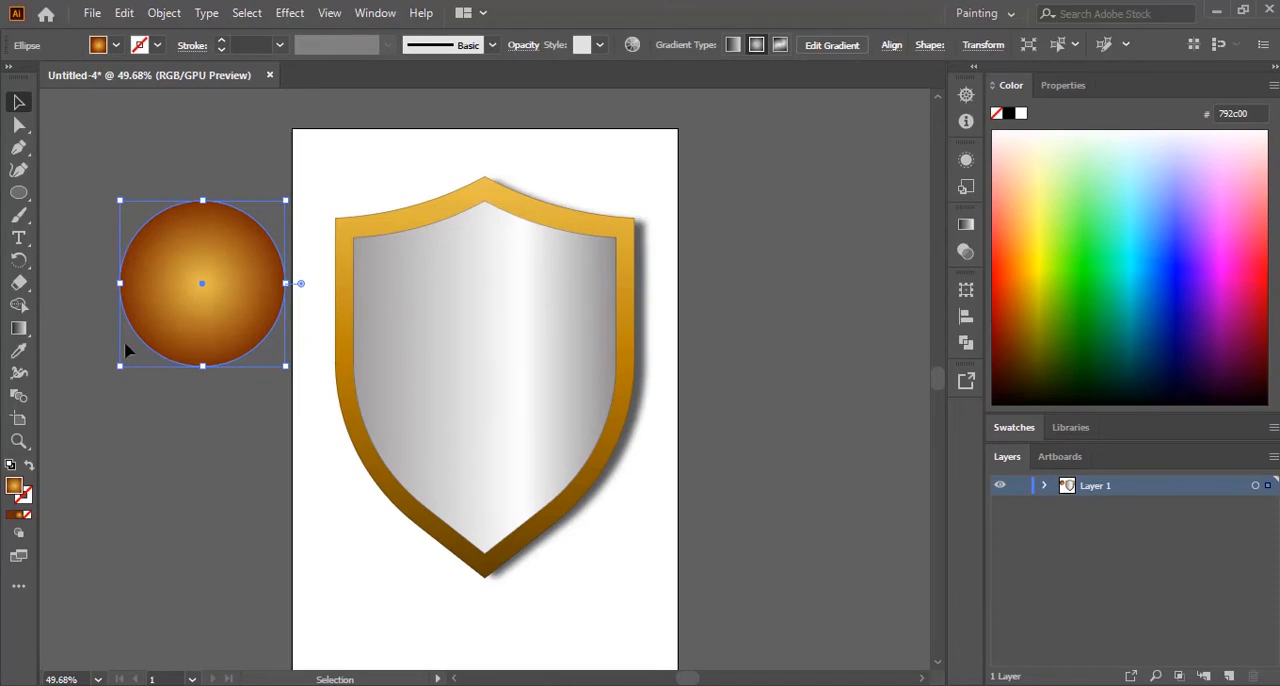
# Step: Shift the circle's radial gradient so the gold highlight sits at its lower left, adjust the gradient's radius, and deselect the circle
pyautogui.click(20, 330)
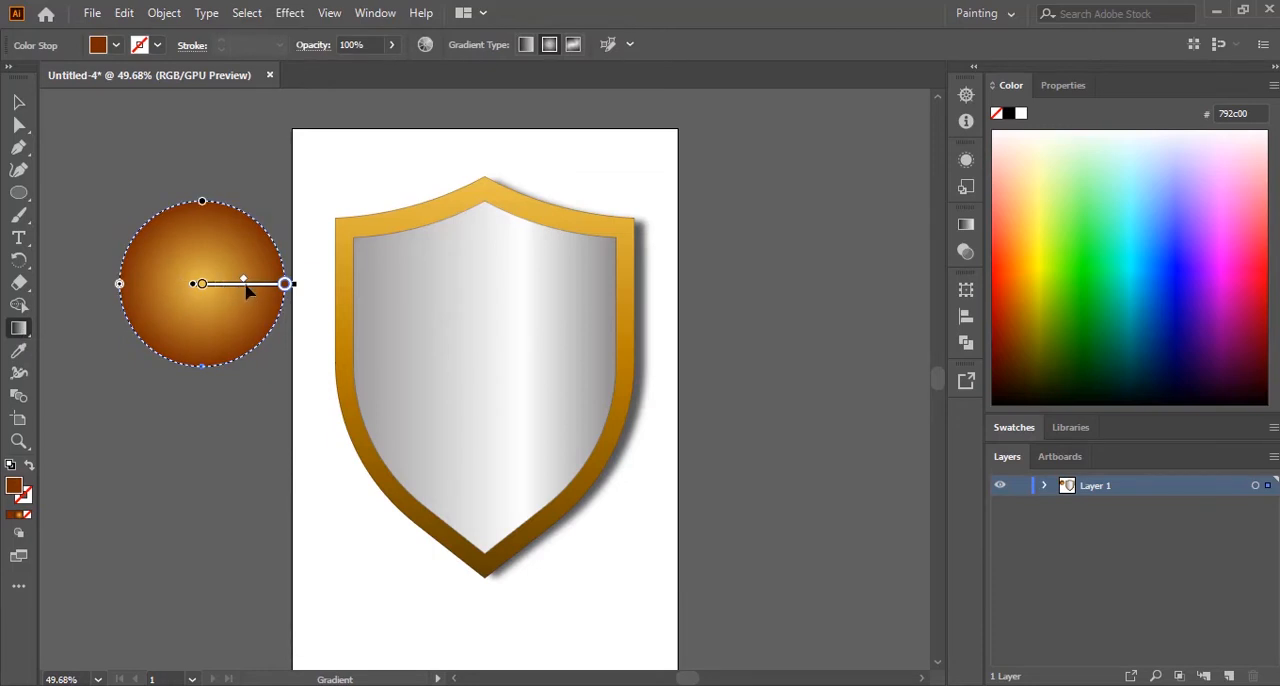
pyautogui.moveTo(247, 289)
pyautogui.mouseDown()
pyautogui.moveTo(193, 323)
pyautogui.moveTo(256, 318)
pyautogui.moveTo(238, 320)
pyautogui.mouseUp()
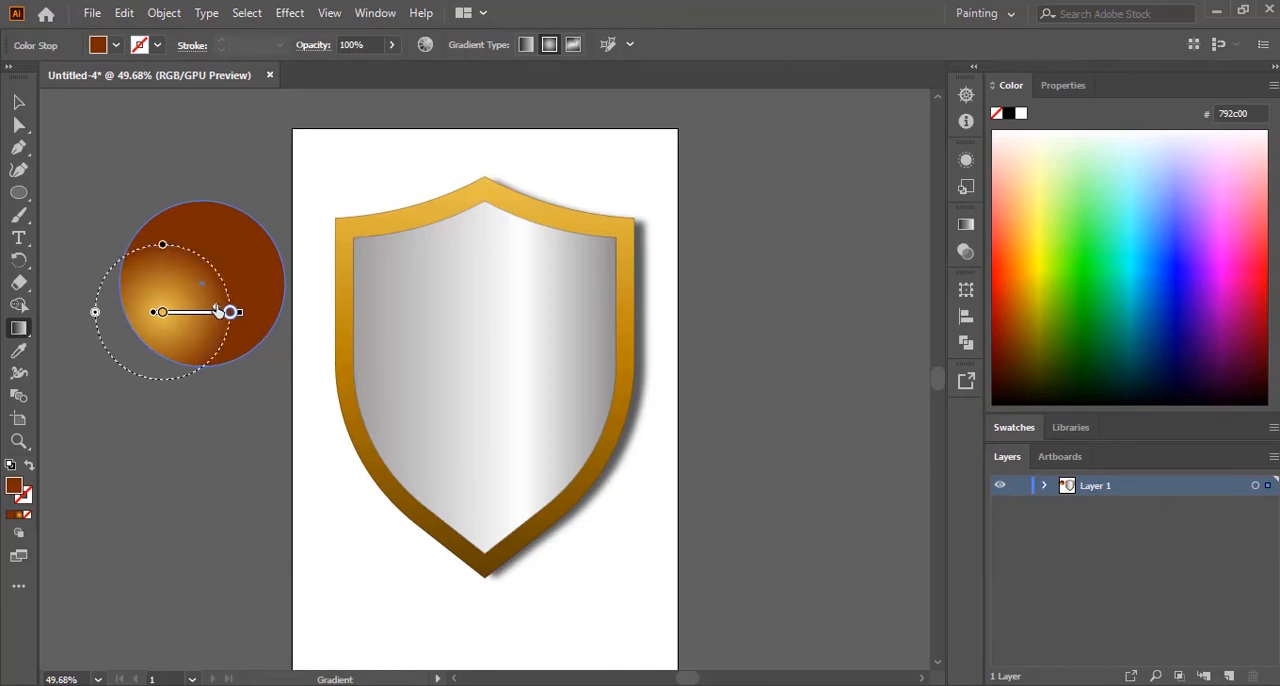
pyautogui.moveTo(188, 308); pyautogui.dragTo(208, 310)
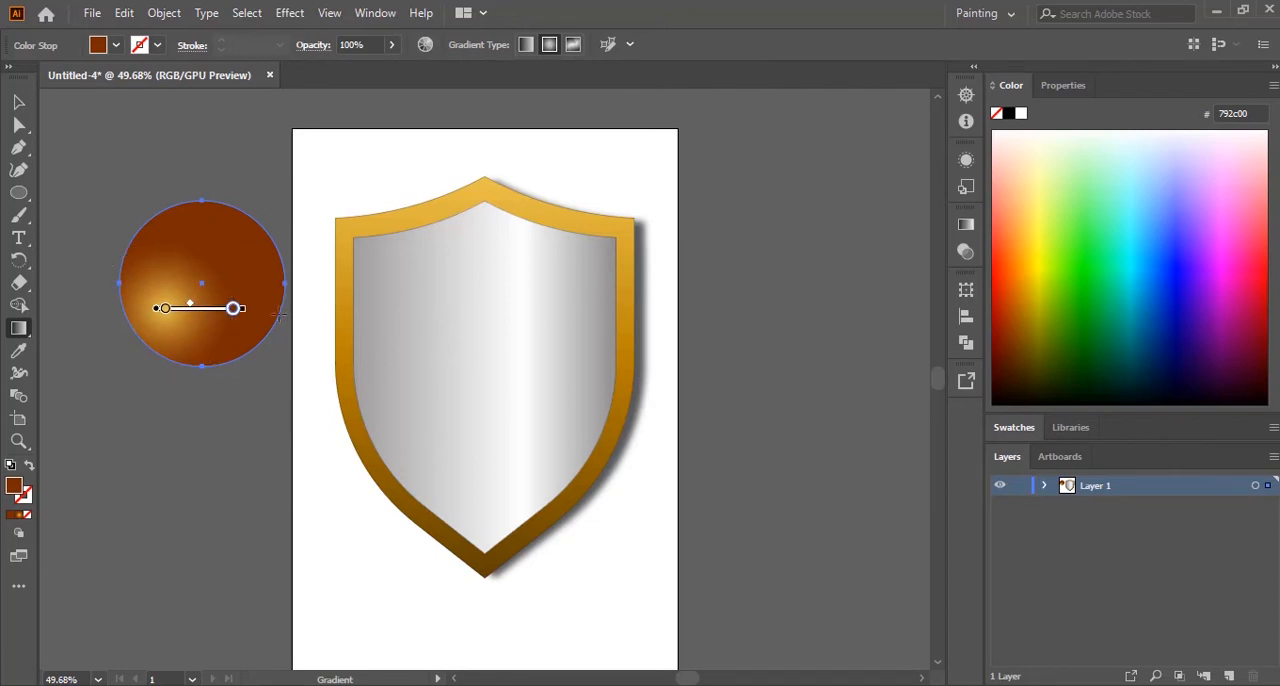
pyautogui.moveTo(244, 310); pyautogui.dragTo(259, 330)
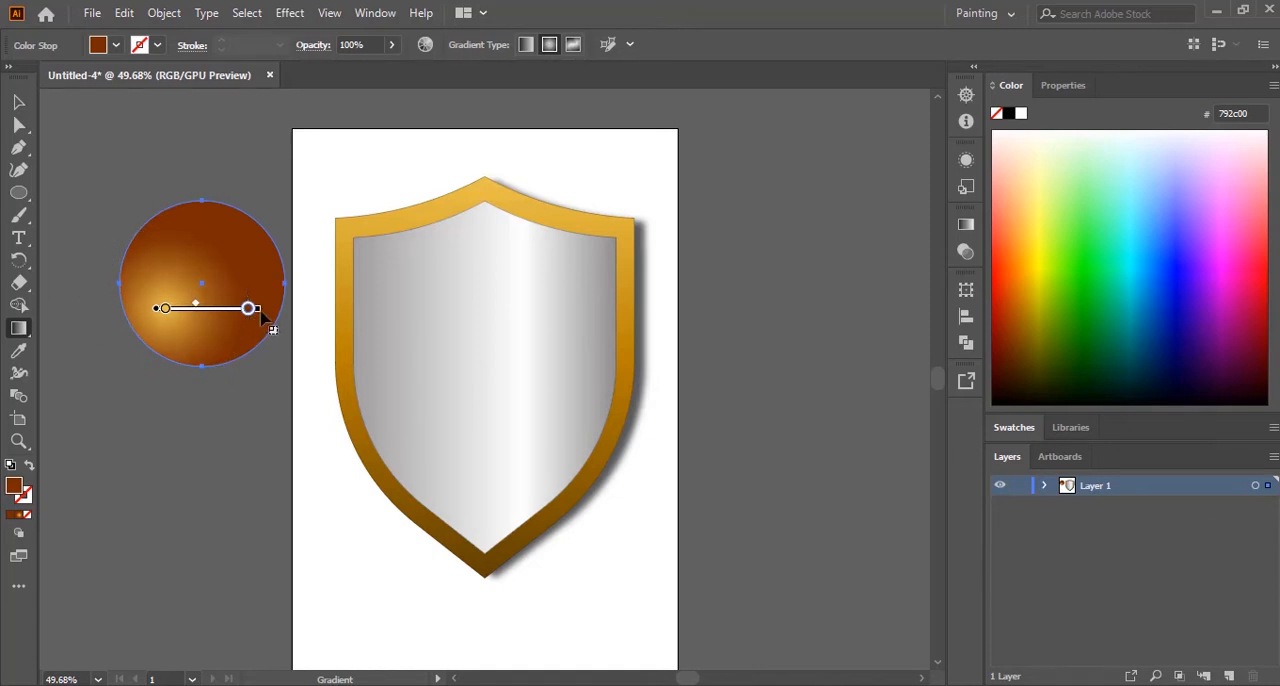
pyautogui.click(18, 102)
pyautogui.click(197, 152)
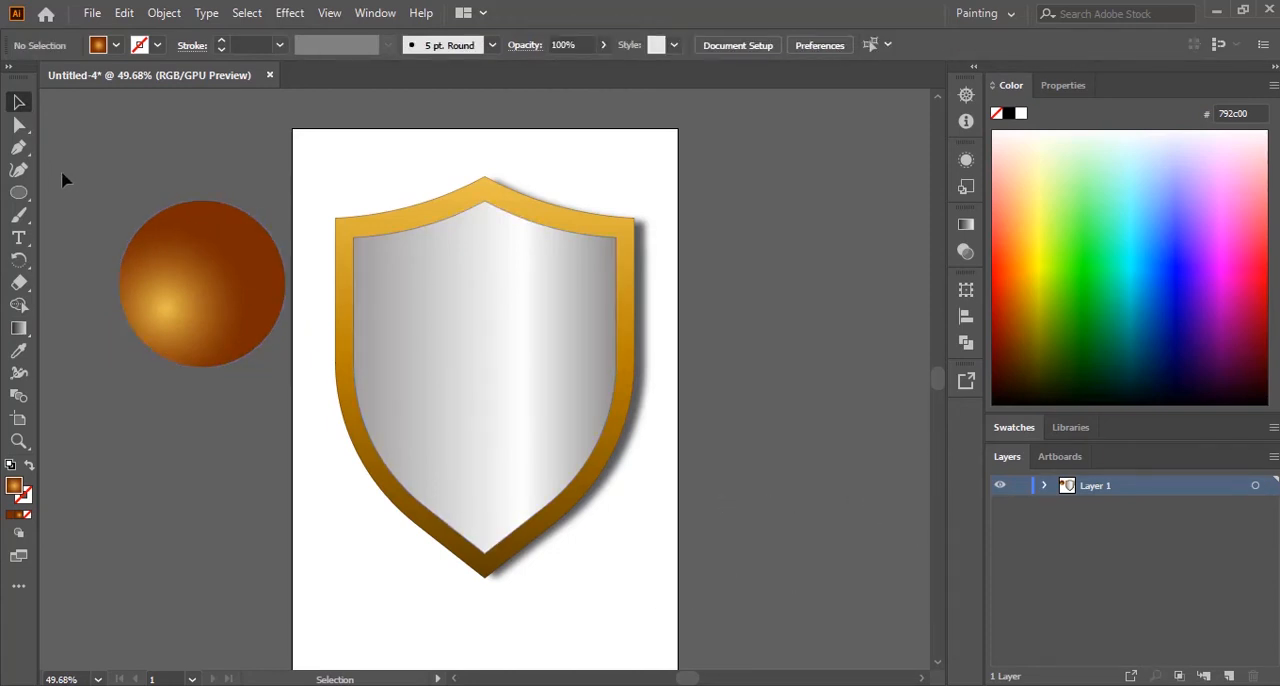
# Step: Select the stud circle, review the stud size and placement around the rim in the exam paper PDF, and return to Illustrator
pyautogui.moveTo(209, 398); pyautogui.dragTo(211, 401)
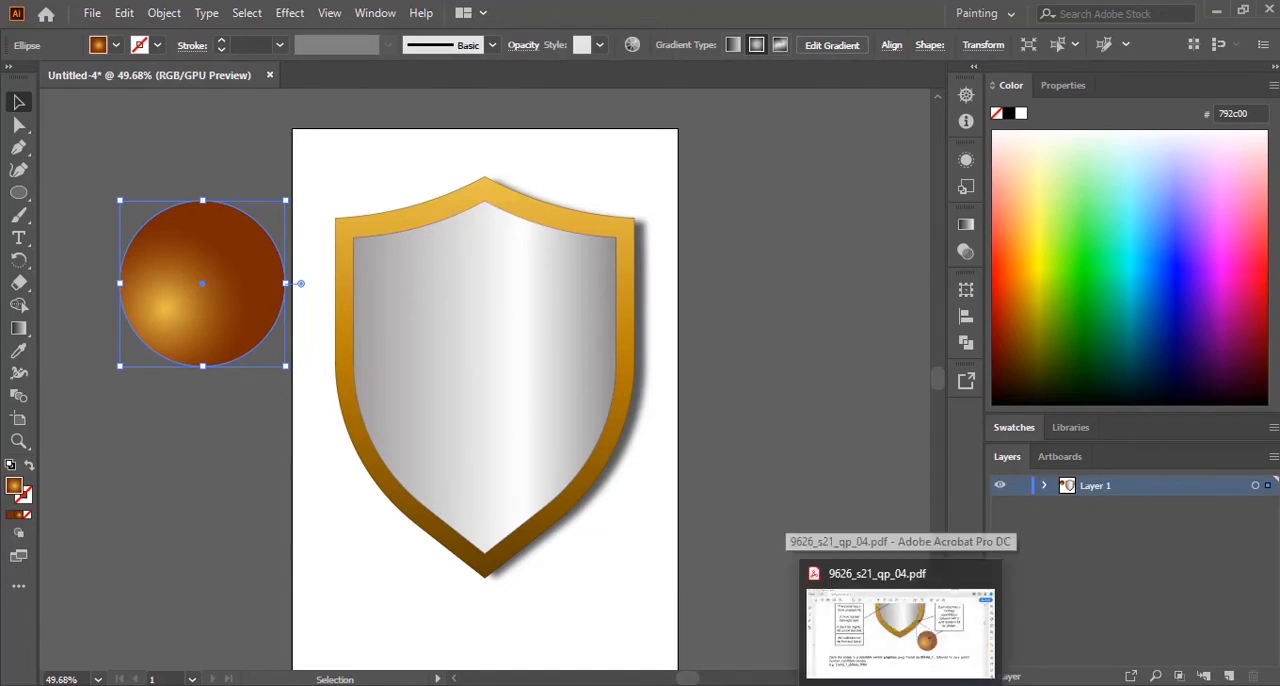
pyautogui.click(893, 620)
pyautogui.scroll(5, 977, 483)
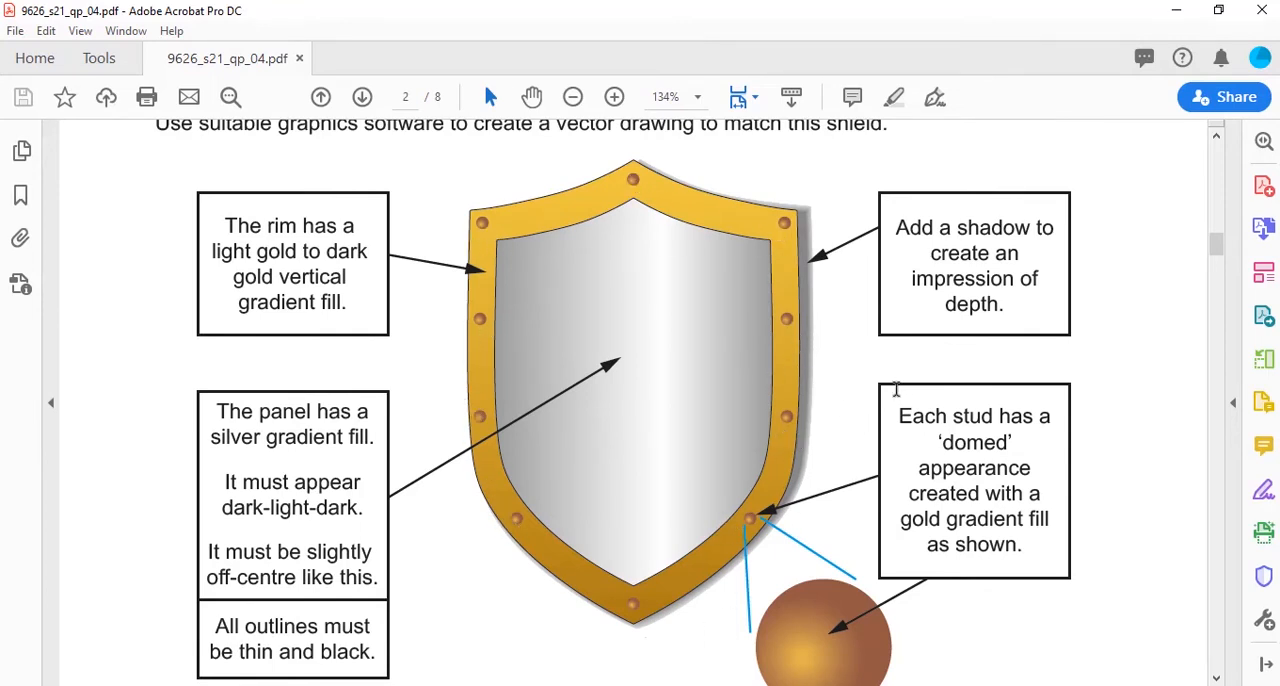
pyautogui.scroll(-1, 889, 392)
pyautogui.scroll(-5, 889, 392)
pyautogui.scroll(7, 889, 392)
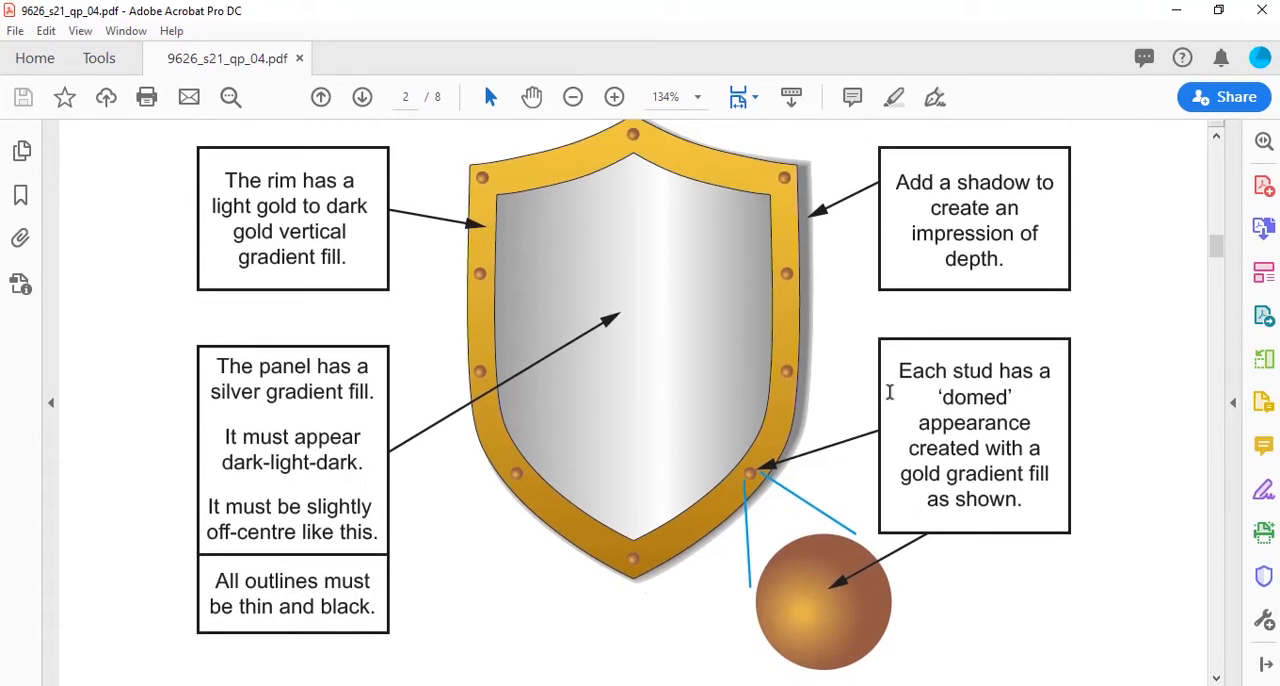
pyautogui.scroll(-1, 889, 392)
pyautogui.scroll(1, 887, 398)
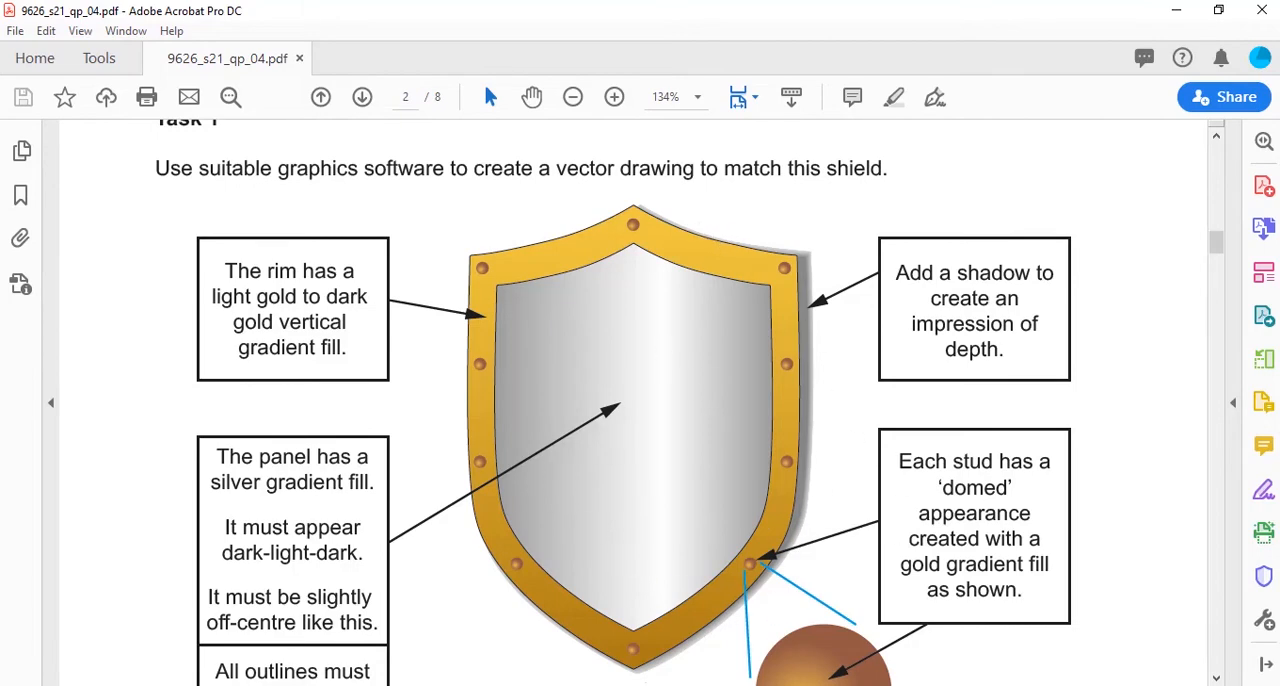
pyautogui.hotkey('alt', 'Tab')
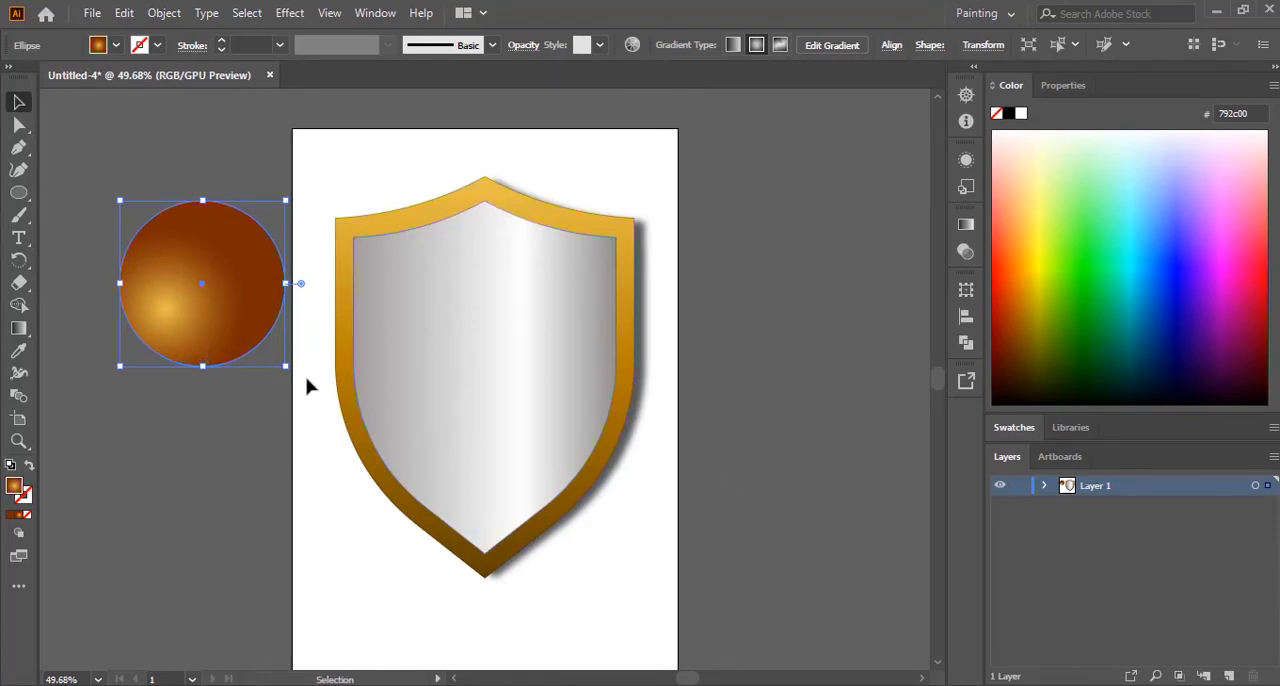
# Step: Scale the circle down to a stud about 6.4 mm wide and centre it in the rim at the shield's top peak
pyautogui.moveTo(286, 368); pyautogui.dragTo(511, 172)
pyautogui.click(217, 306)
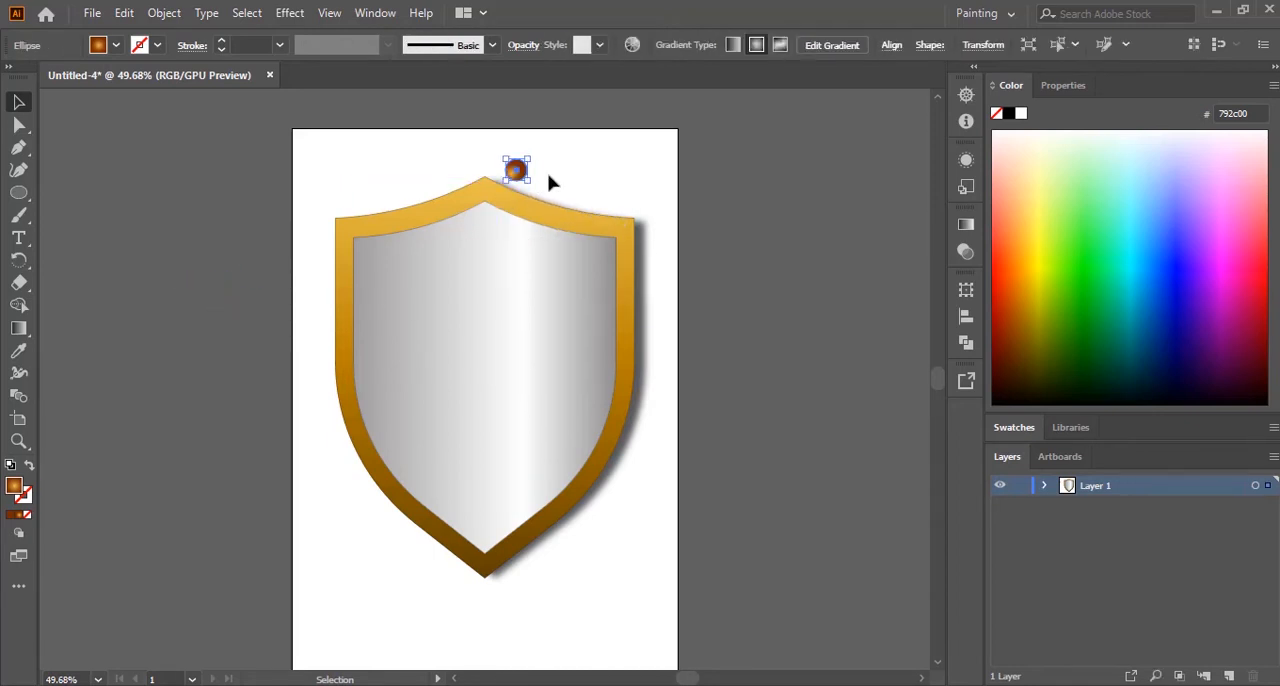
pyautogui.hotkey('ctrl', '+')
pyautogui.hotkey('ctrl', '+')
pyautogui.hotkey('ctrl', '+')
pyautogui.hotkey('ctrl', '+')
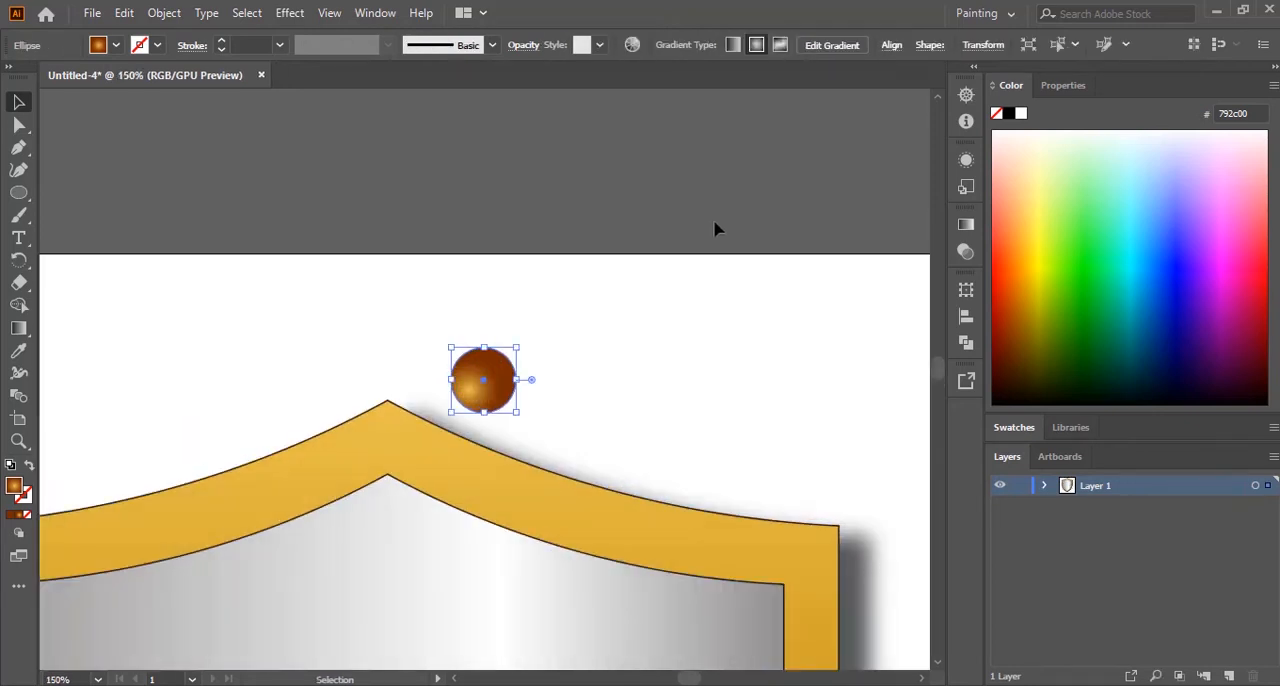
pyautogui.moveTo(700, 680); pyautogui.dragTo(697, 682)
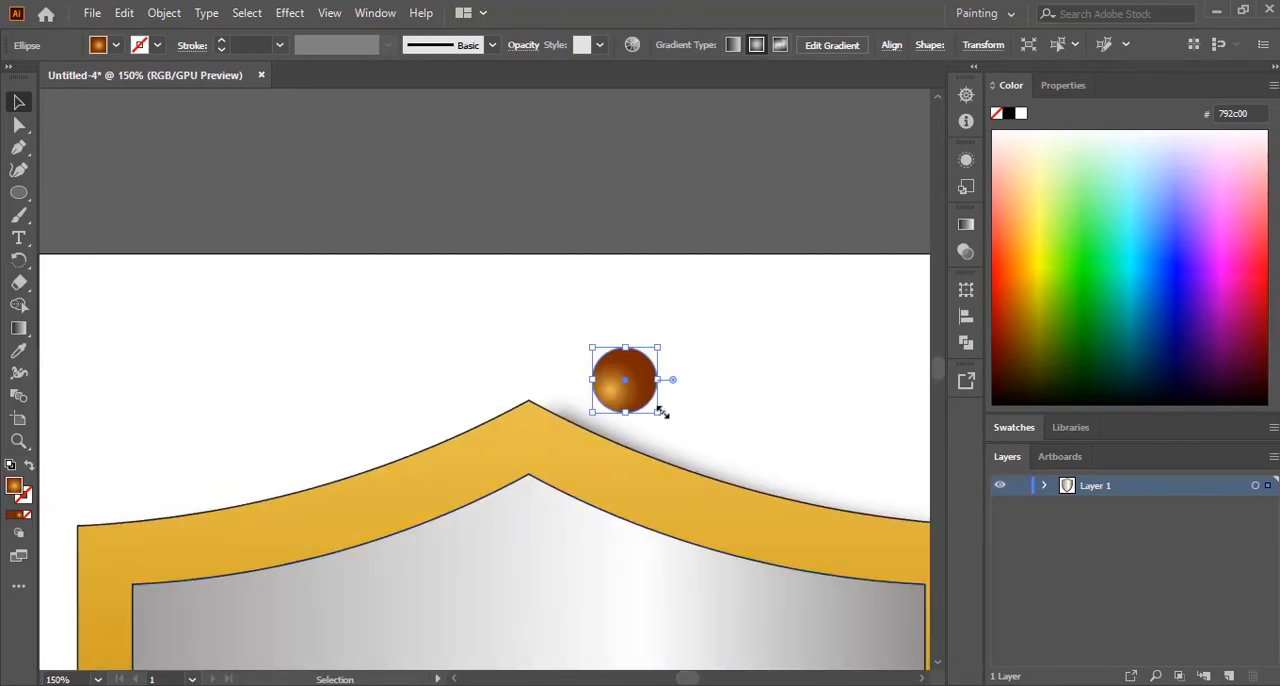
pyautogui.moveTo(657, 412); pyautogui.dragTo(537, 450)
pyautogui.click(690, 366)
# Step: Duplicate the peak stud and place the copy in the rim's upper-right corner
pyautogui.scroll(-3, 692, 364)
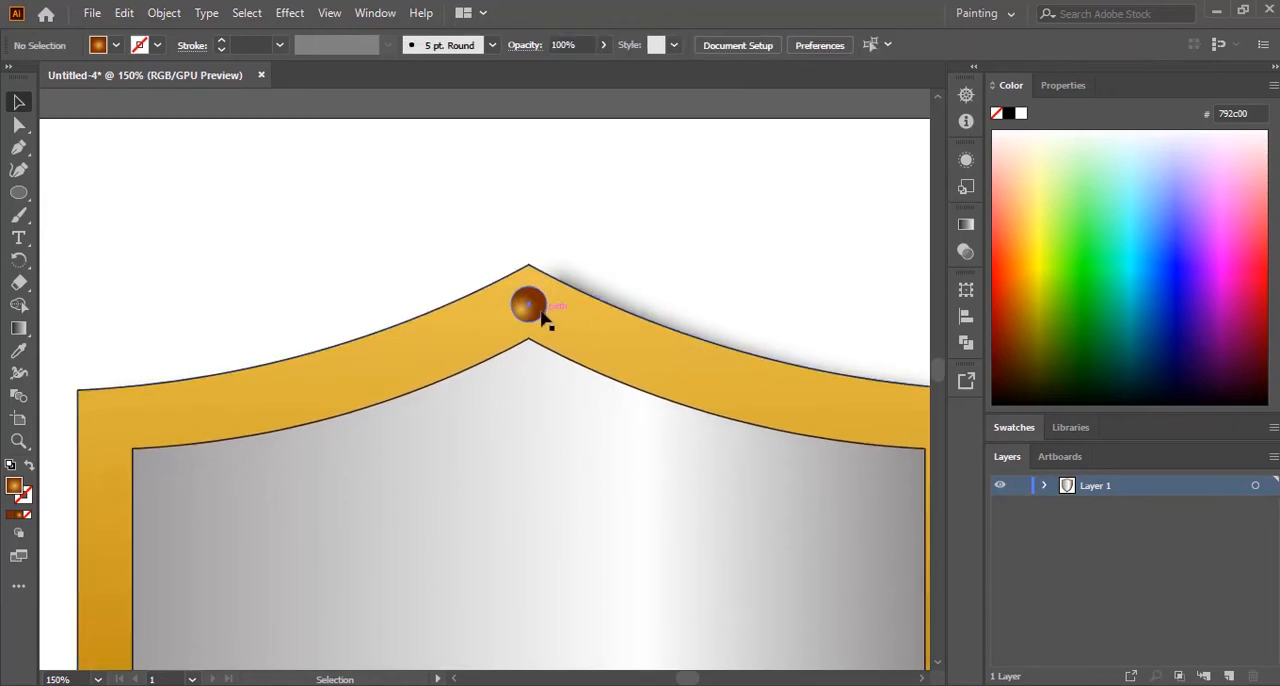
pyautogui.moveTo(543, 318); pyautogui.dragTo(849, 316)
pyautogui.scroll(-2, 850, 390)
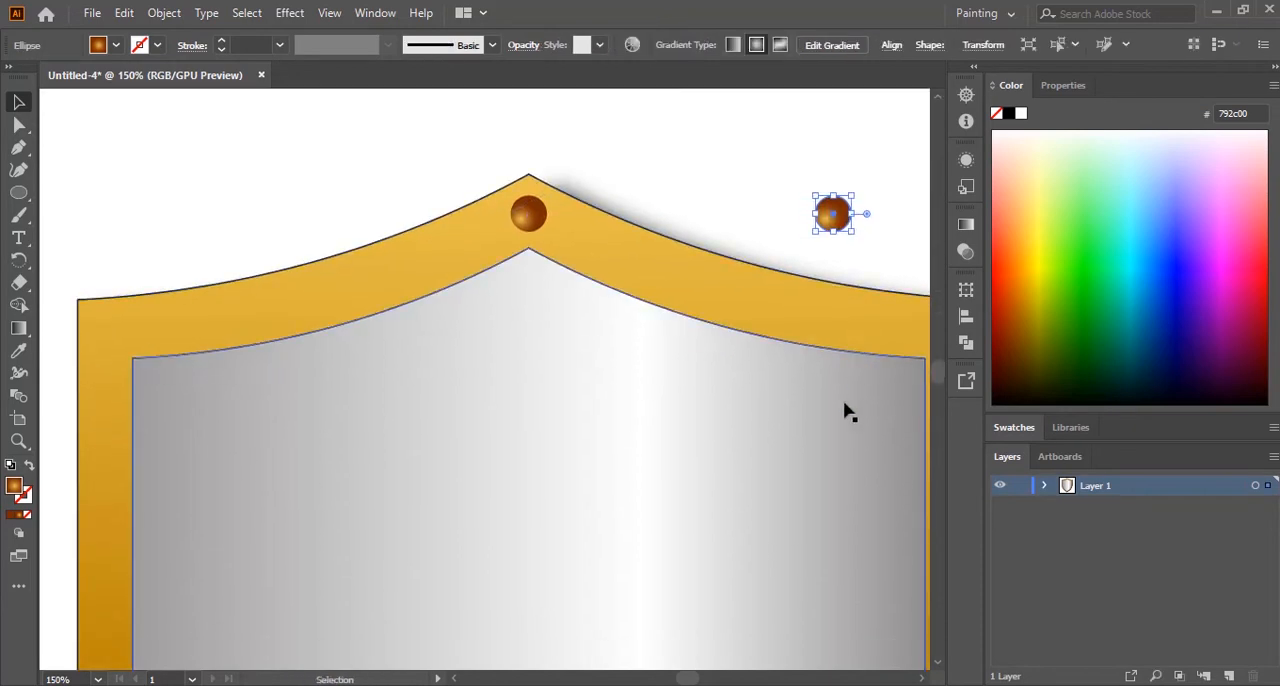
pyautogui.moveTo(690, 678); pyautogui.dragTo(697, 678)
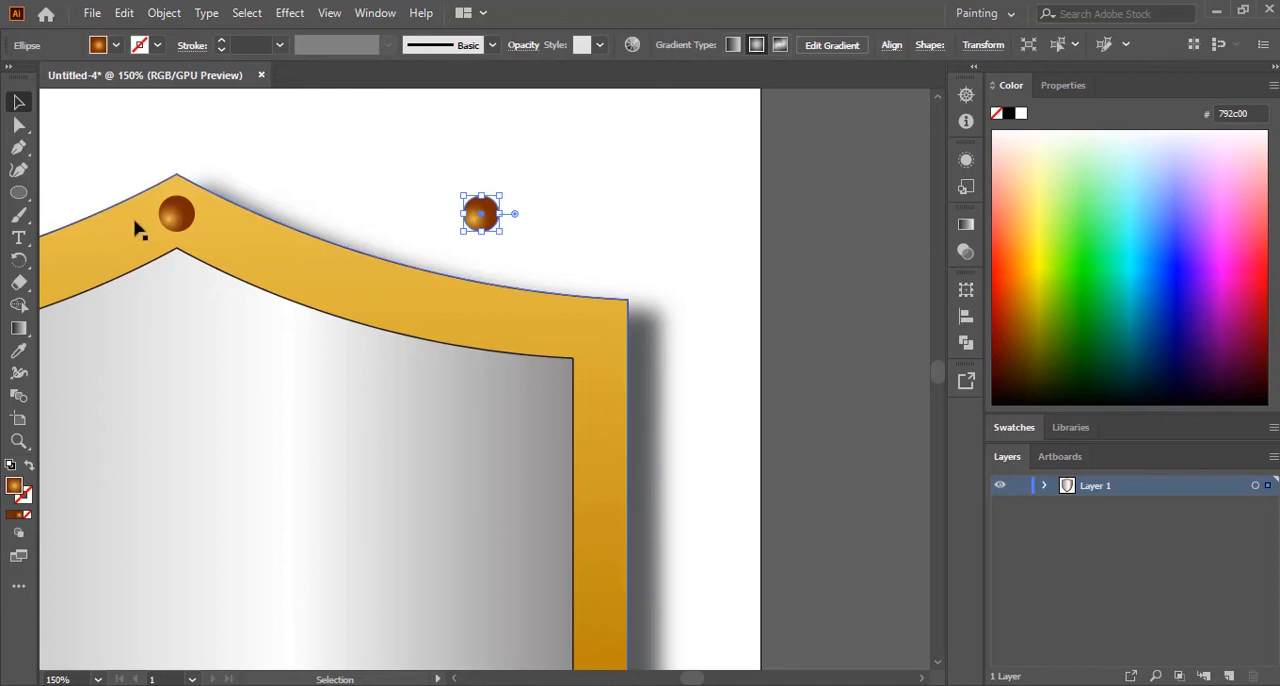
pyautogui.click(180, 225)
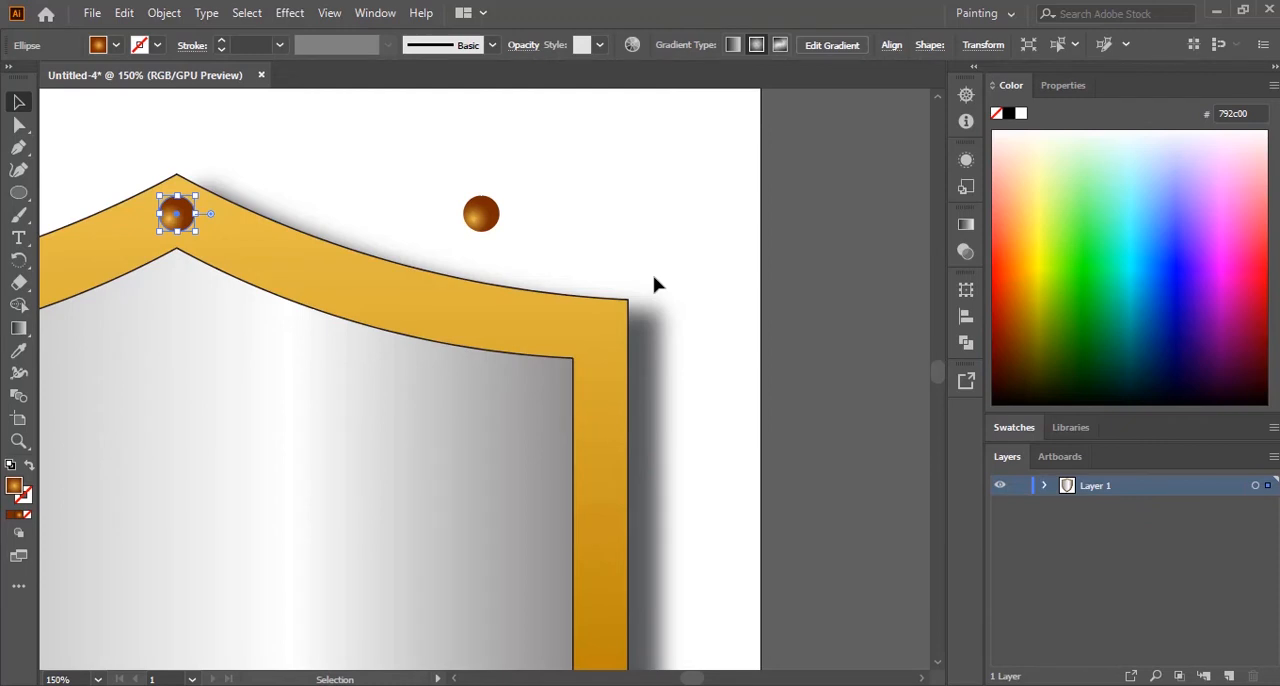
pyautogui.moveTo(478, 228); pyautogui.dragTo(586, 332)
pyautogui.click(733, 301)
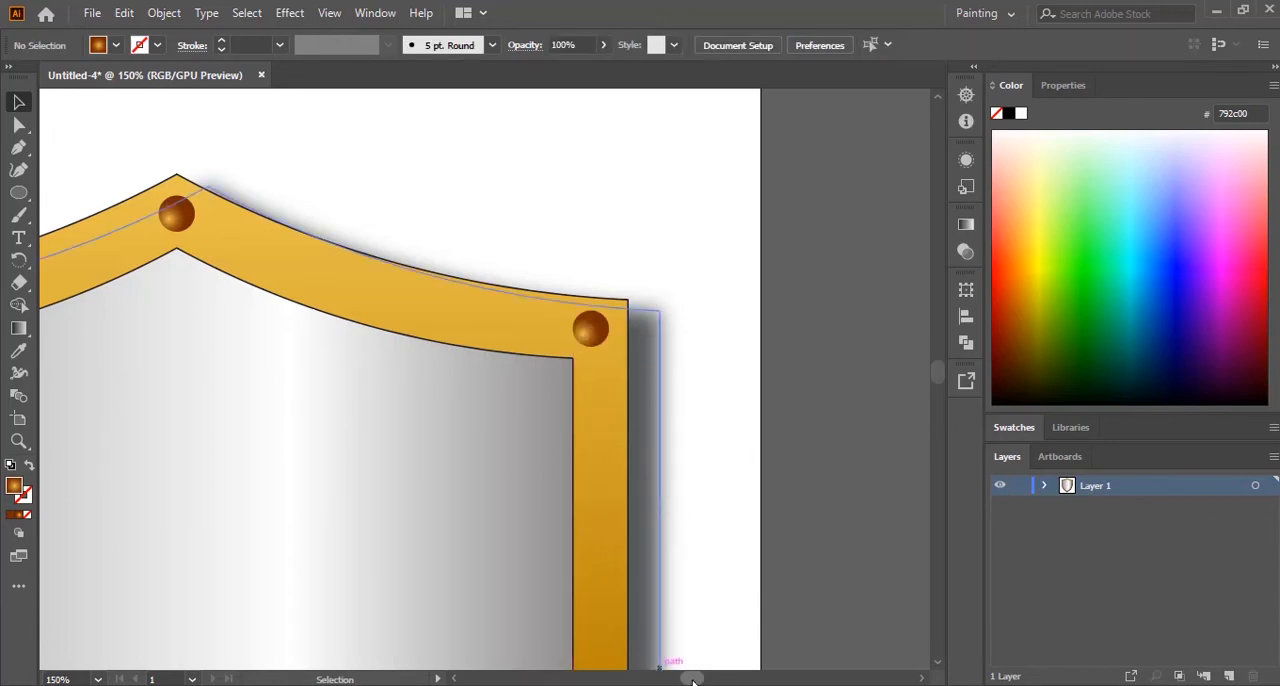
# Step: Duplicate the upper-right corner stud horizontally and place the copy in the rim's upper-left corner
pyautogui.moveTo(693, 680); pyautogui.dragTo(689, 682)
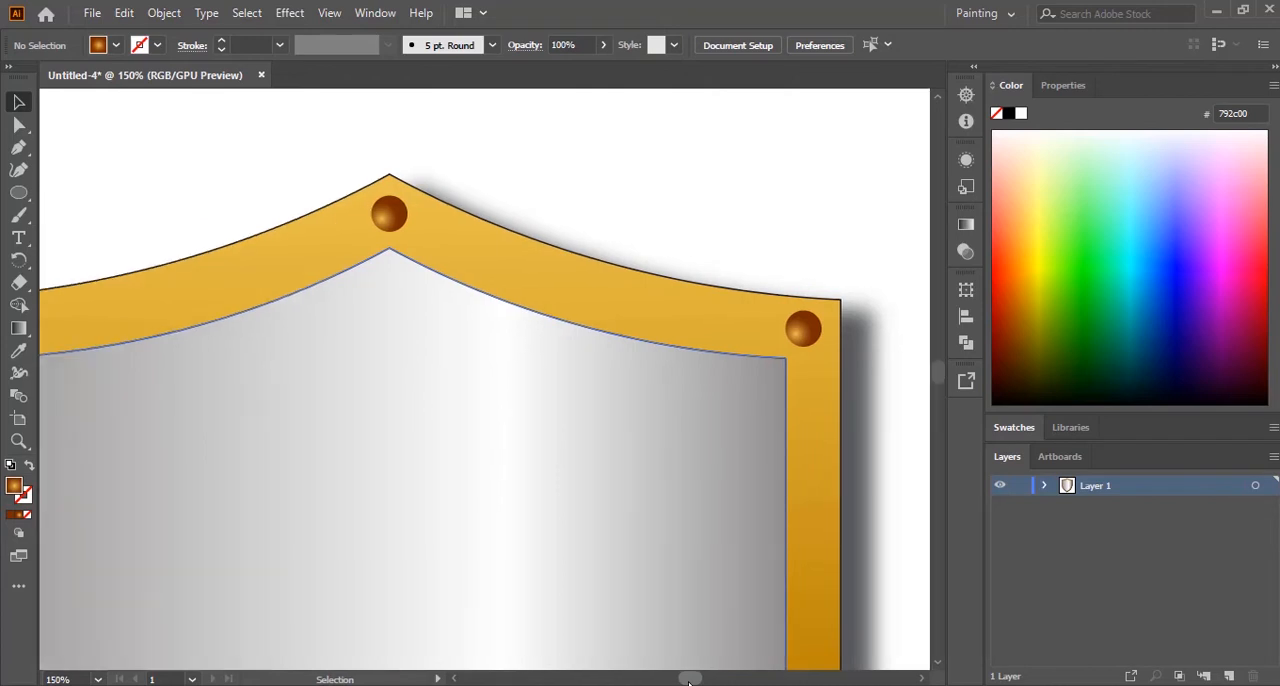
pyautogui.click(873, 331)
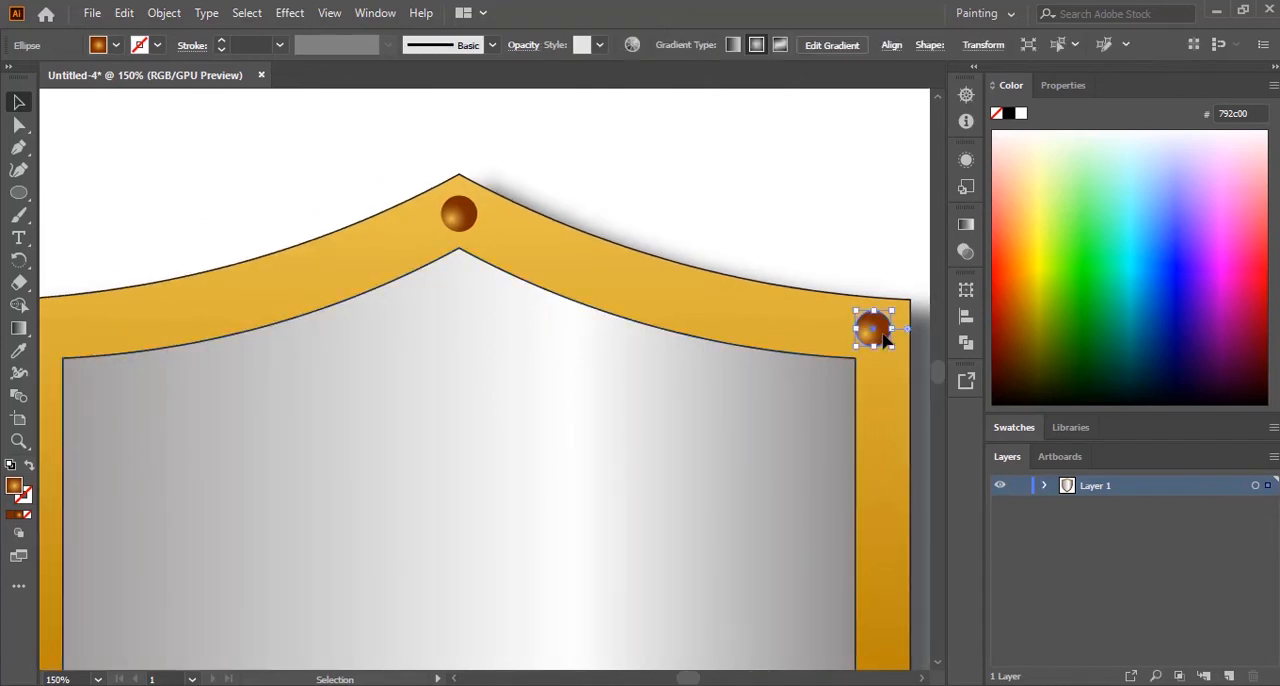
pyautogui.hotkey('ctrl', 'shift', 'a')
pyautogui.click(885, 337)
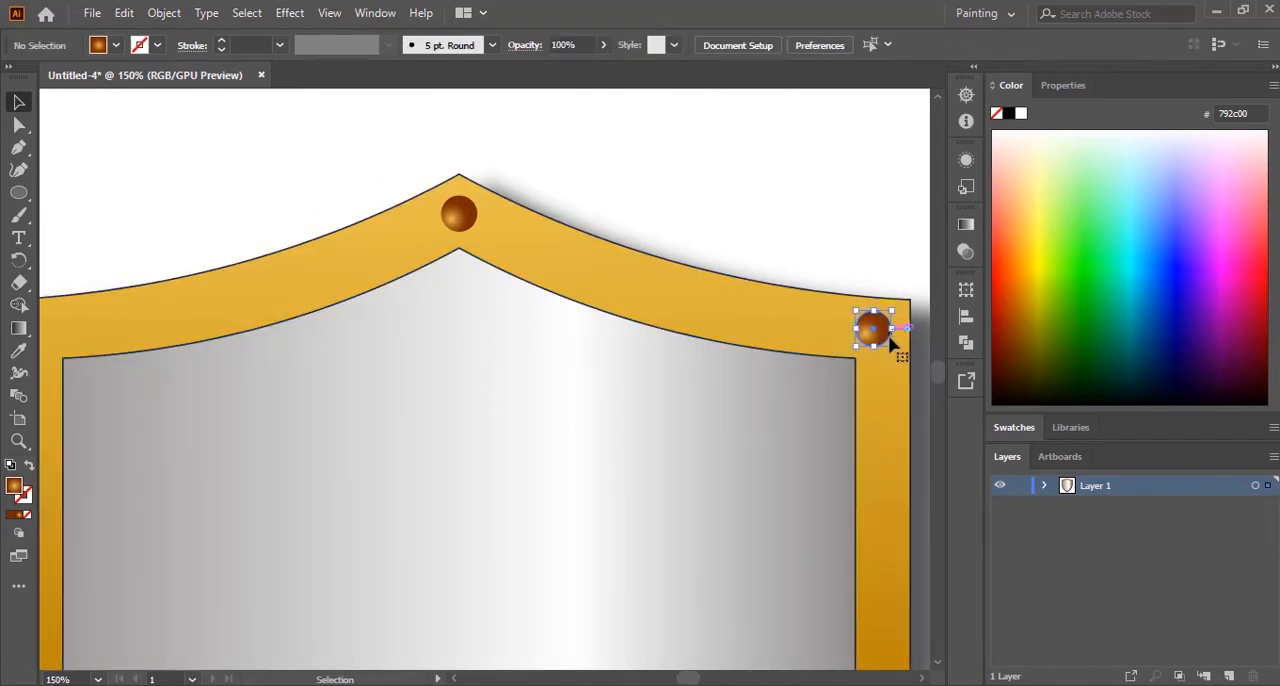
pyautogui.moveTo(878, 342); pyautogui.dragTo(222, 343)
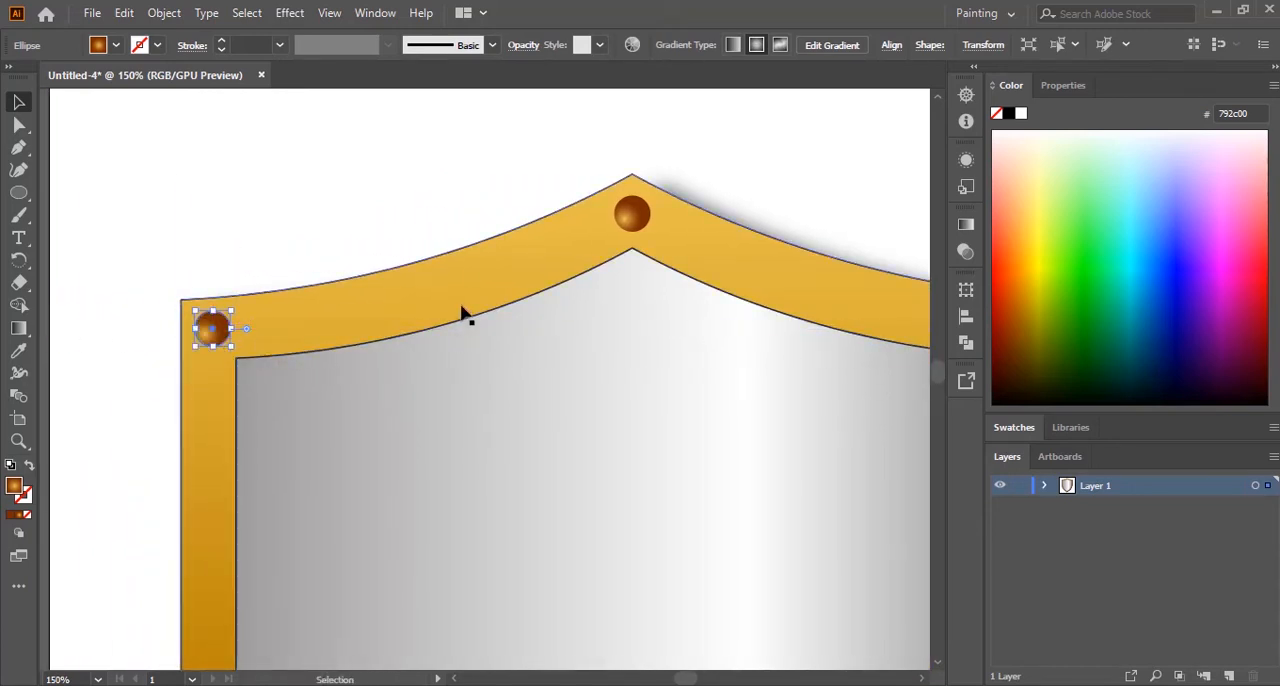
# Step: Select both upper corner studs and duplicate them straight down the sides of the rim
pyautogui.scroll(-2, 463, 312)
pyautogui.scroll(1, 700, 350)
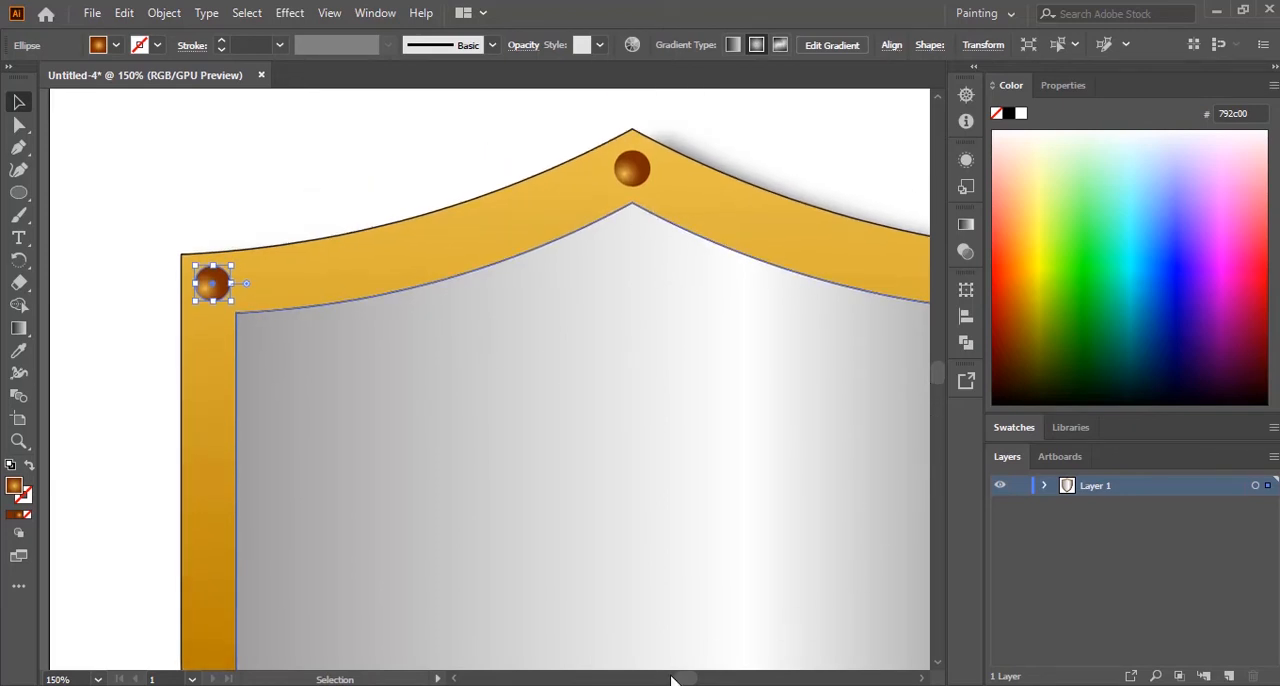
pyautogui.click(922, 679)
pyautogui.click(922, 679)
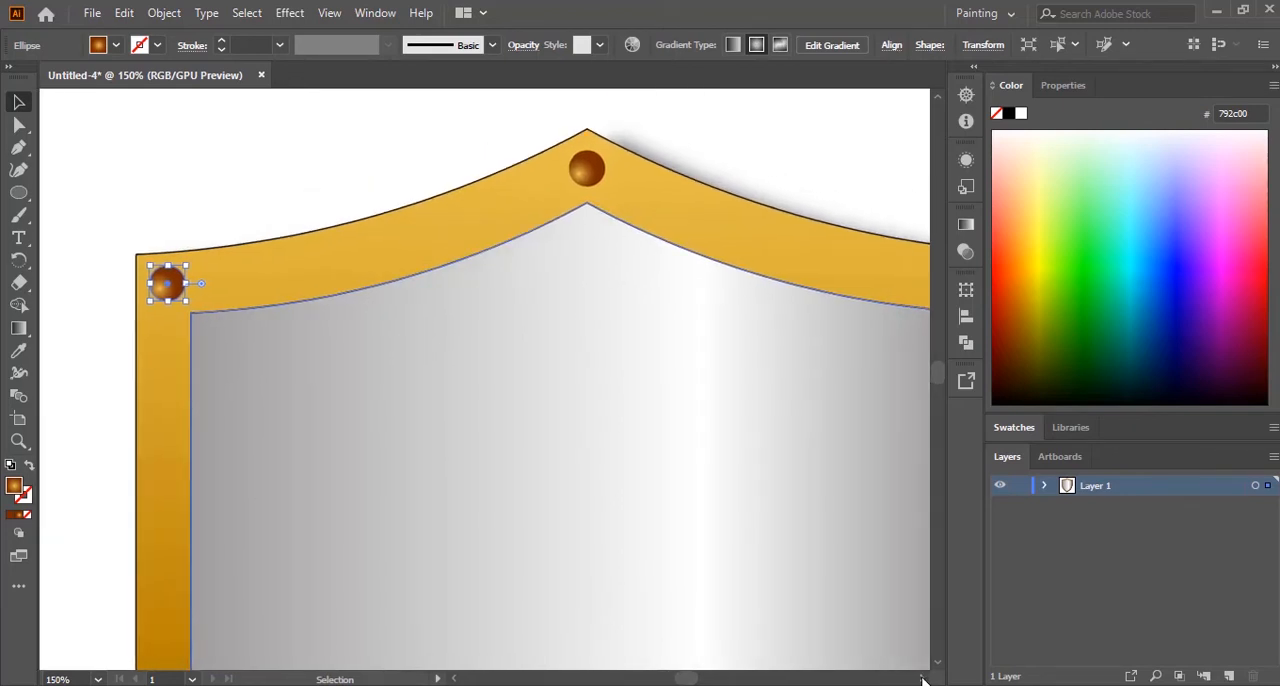
pyautogui.click(922, 679)
pyautogui.click(922, 679)
pyautogui.click(922, 679)
pyautogui.click(922, 679)
pyautogui.click(922, 679)
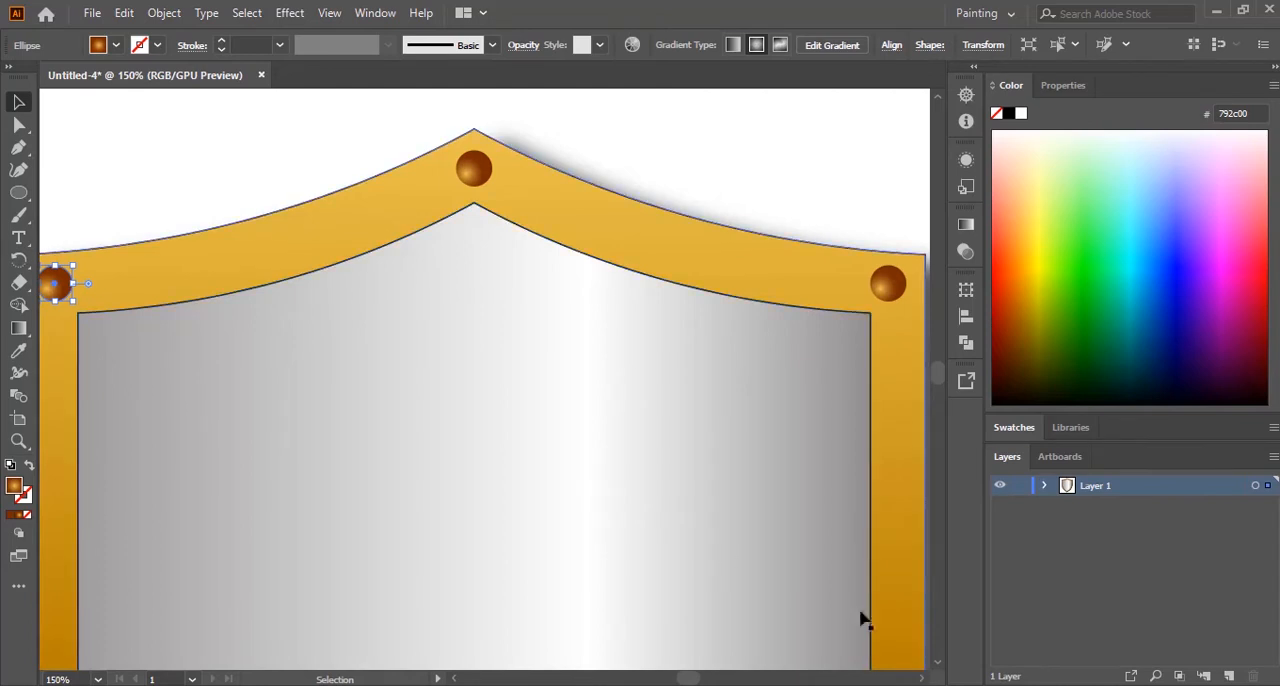
pyautogui.keyDown('shift'); pyautogui.click(896, 291); pyautogui.keyUp('shift')
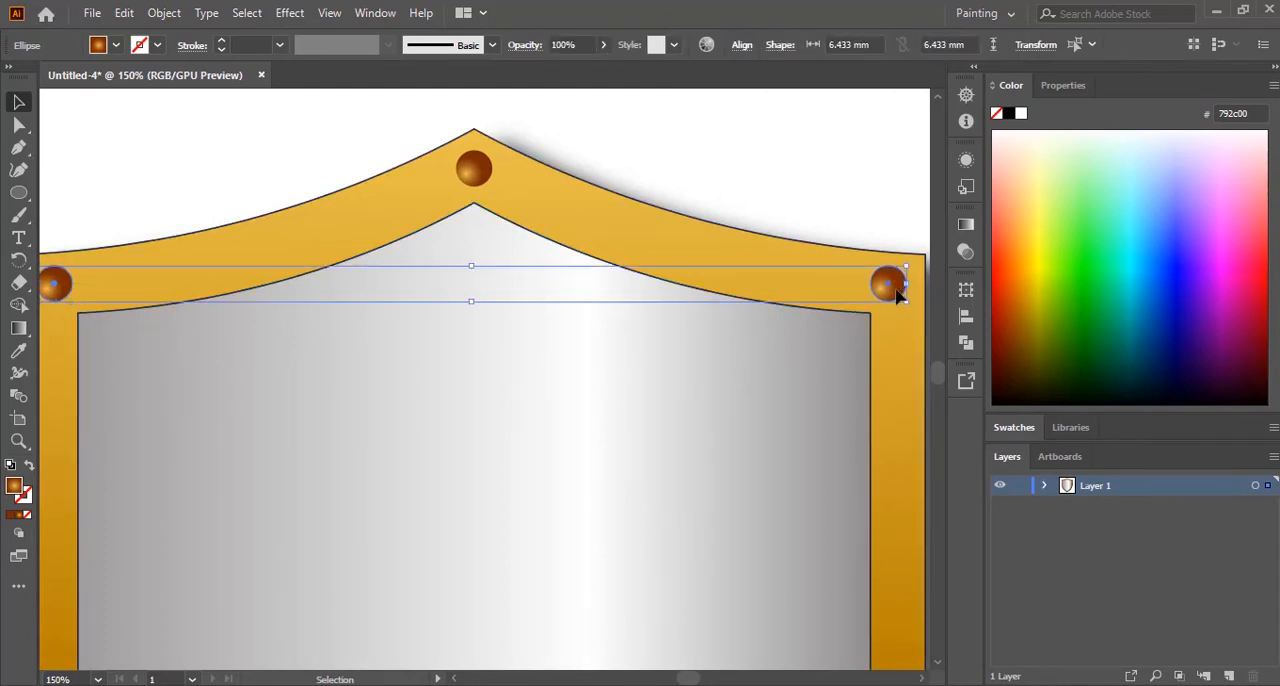
pyautogui.moveTo(898, 292); pyautogui.dragTo(911, 545)
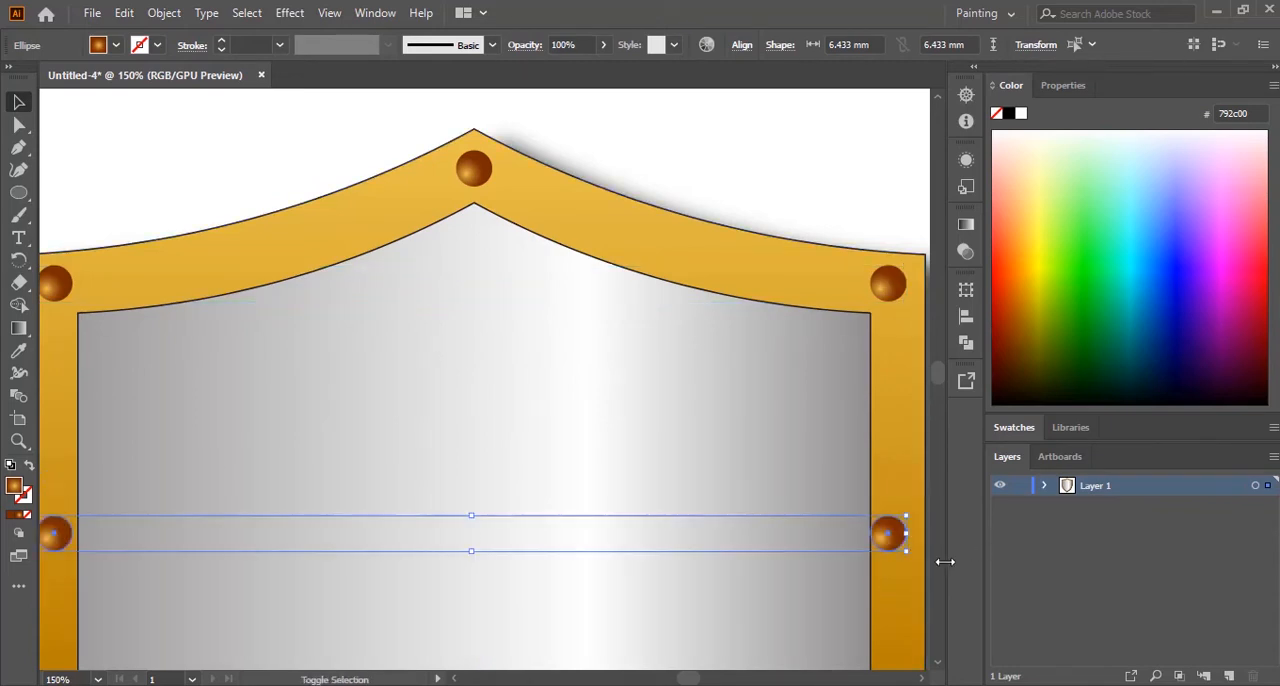
# Step: Nudge the two new side studs outward, the right one rightward and the left one leftward, towards the middle of the rim's width
pyautogui.click(890, 545)
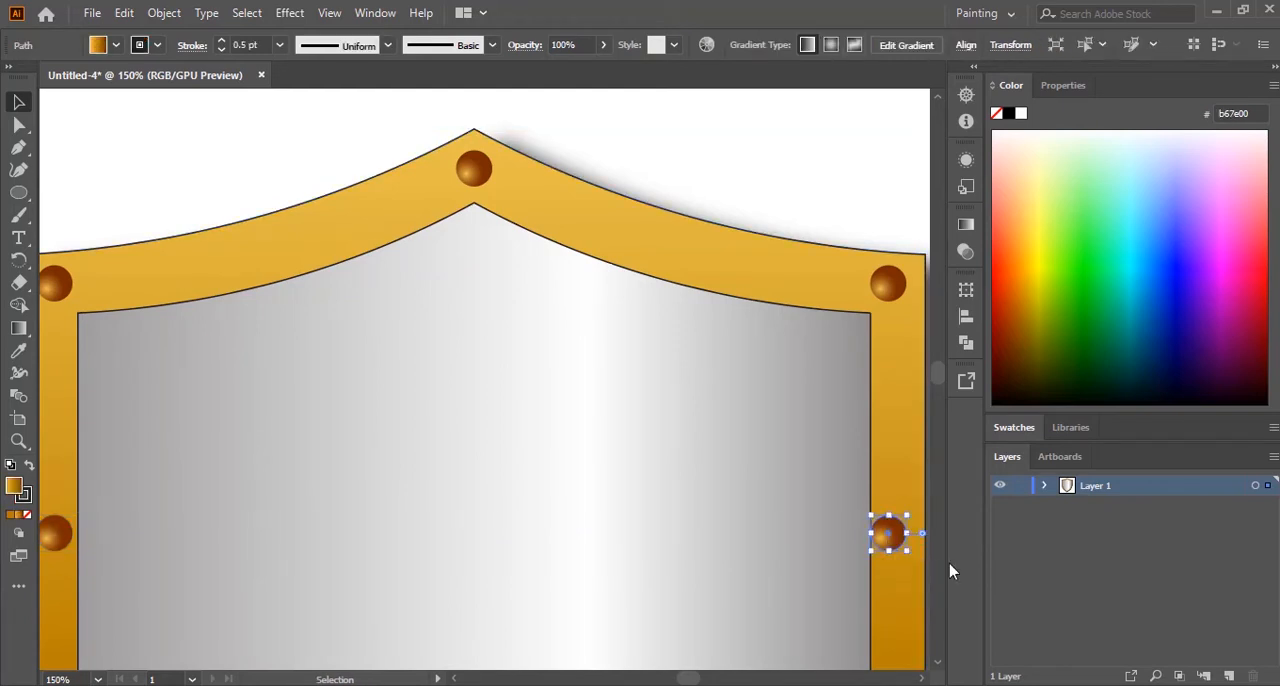
pyautogui.press('Right')
pyautogui.press('Right')
pyautogui.press('Right')
pyautogui.press('Right')
pyautogui.press('Right')
pyautogui.press('Right')
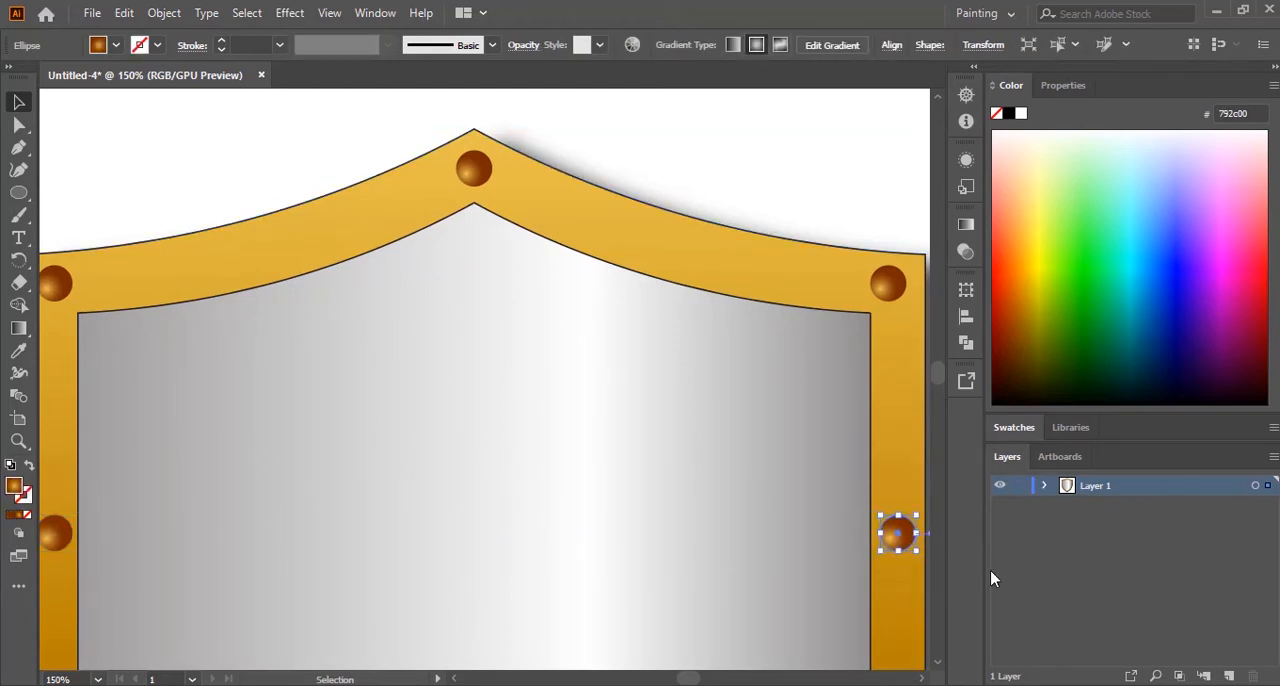
pyautogui.scroll(-5, 814, 523)
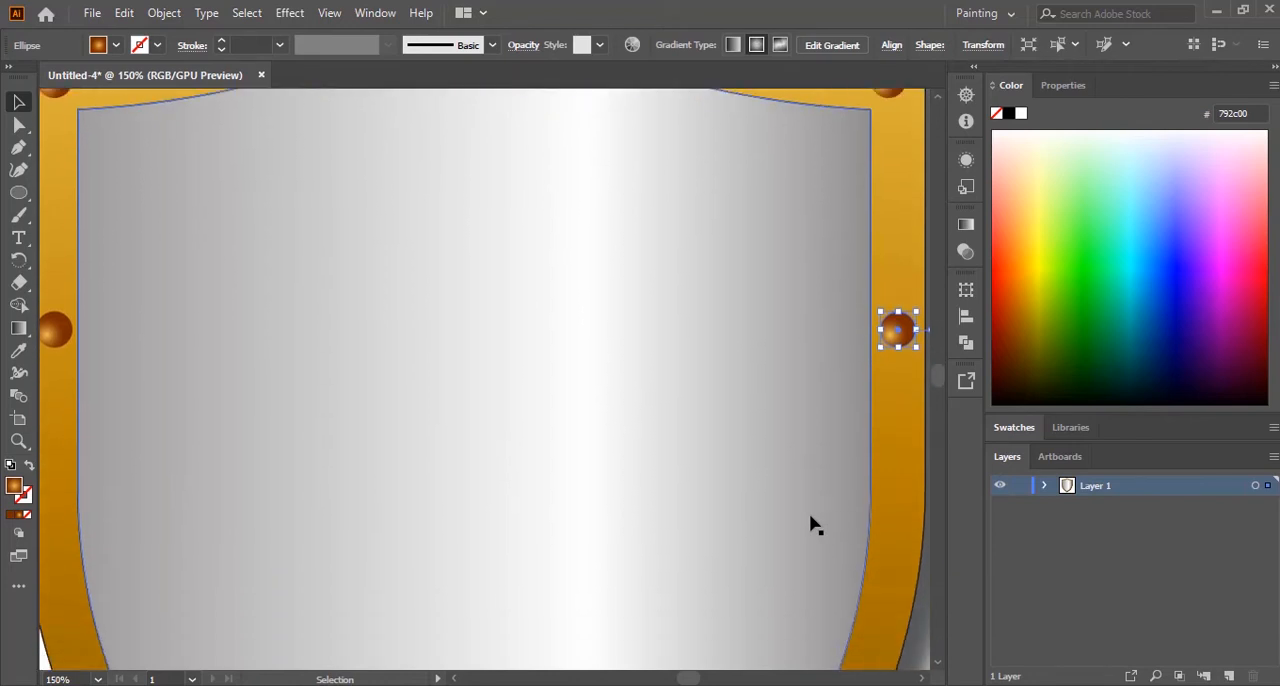
pyautogui.click(55, 285)
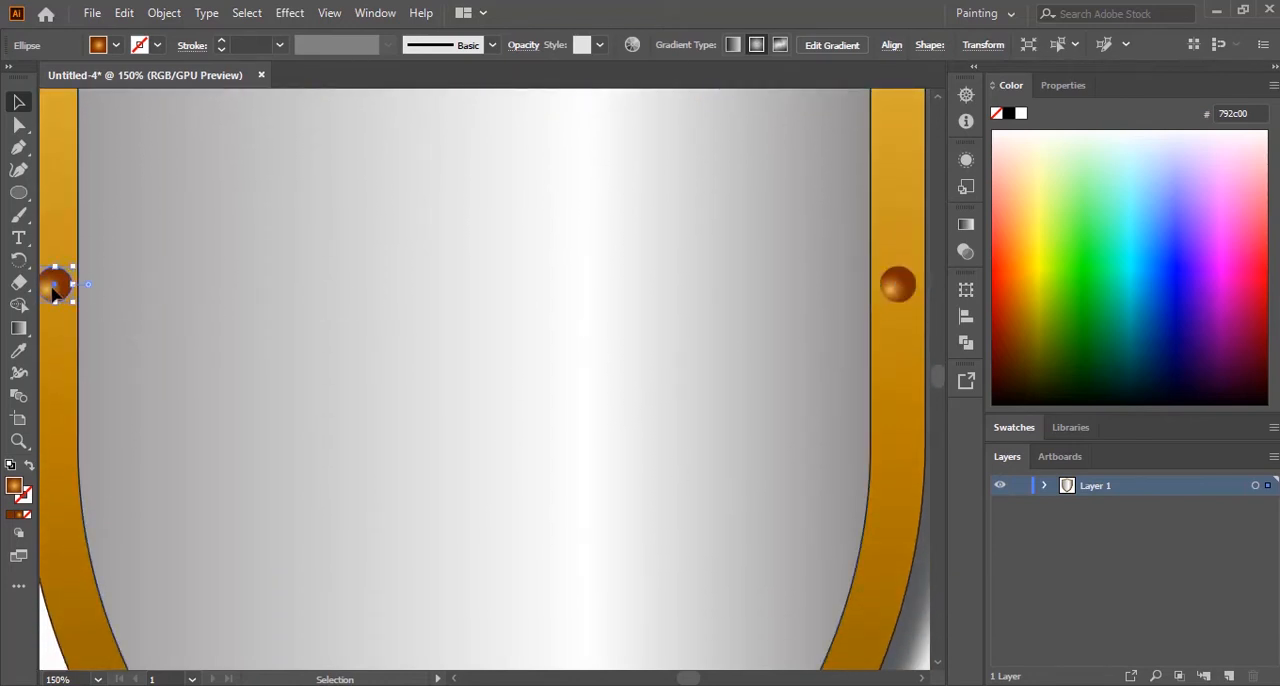
pyautogui.press('Left')
pyautogui.press('Left')
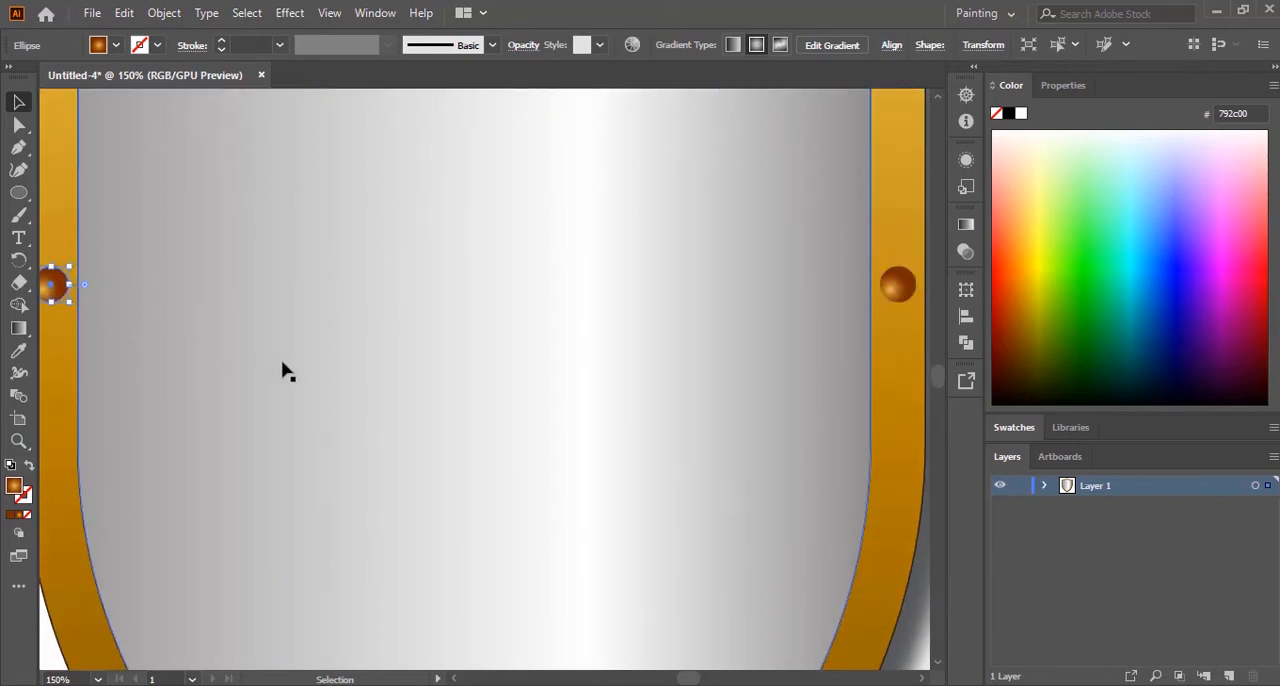
# Step: Select both side studs and duplicate them straight down the rim to where the sides start to curve inward
pyautogui.click(897, 285)
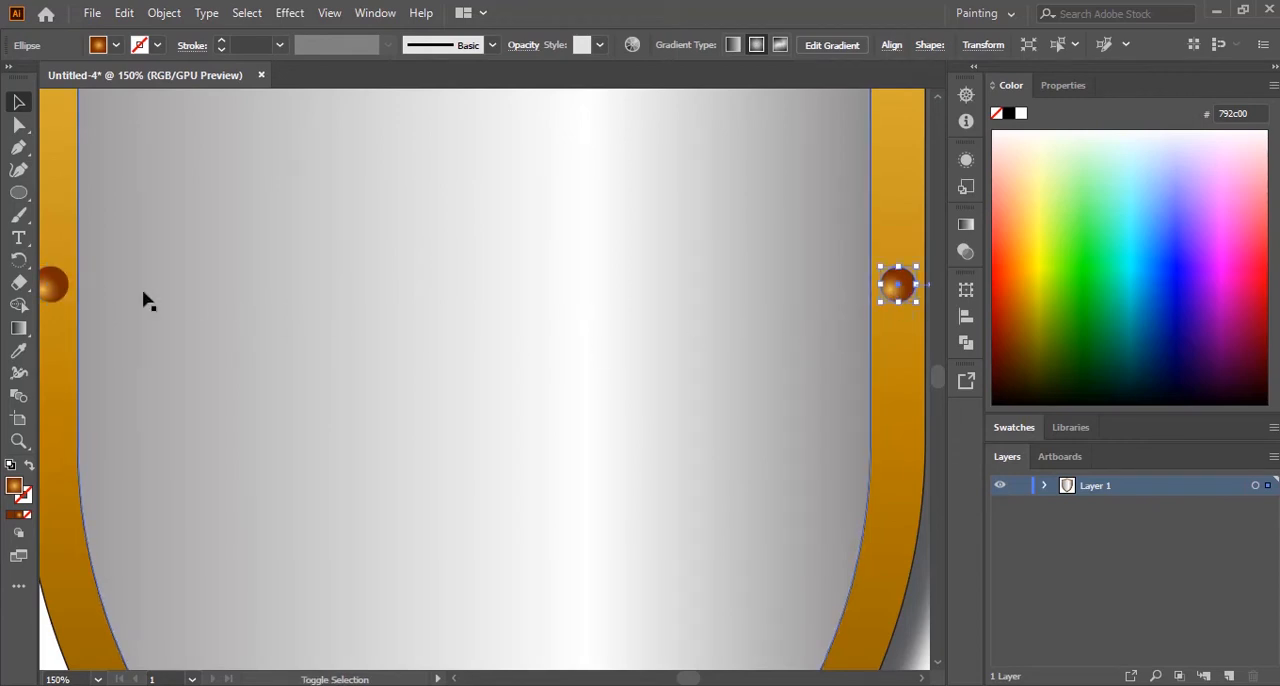
pyautogui.keyDown('shift'); pyautogui.click(55, 287); pyautogui.keyUp('shift')
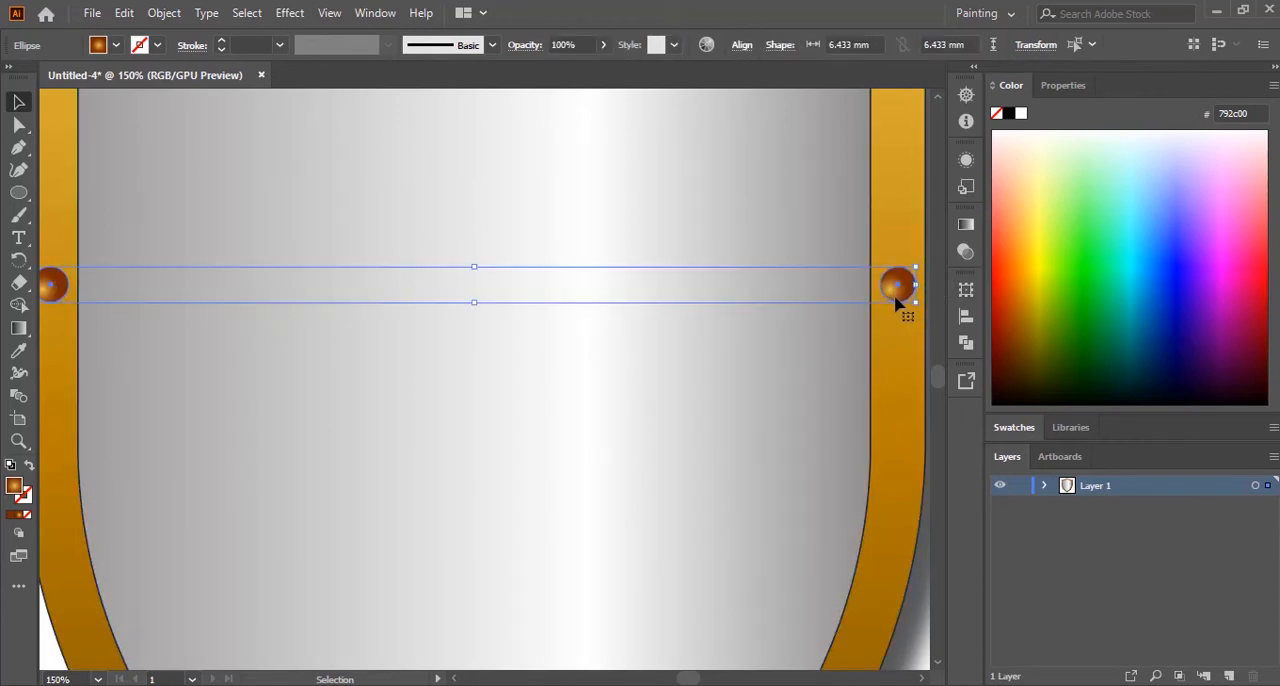
pyautogui.moveTo(897, 312); pyautogui.dragTo(880, 514)
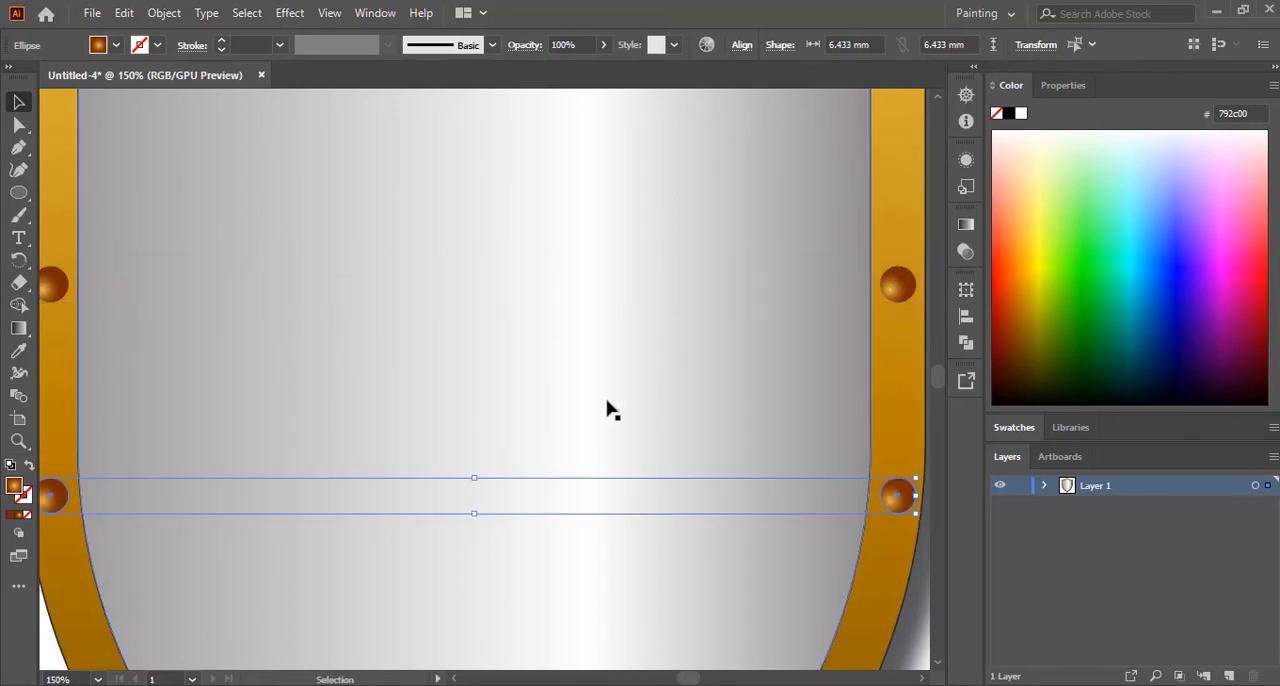
# Step: Duplicate the lowest pair of side studs onto the rim's curved lower section and centre the left copy on the gold band
pyautogui.scroll(4, 609, 409)
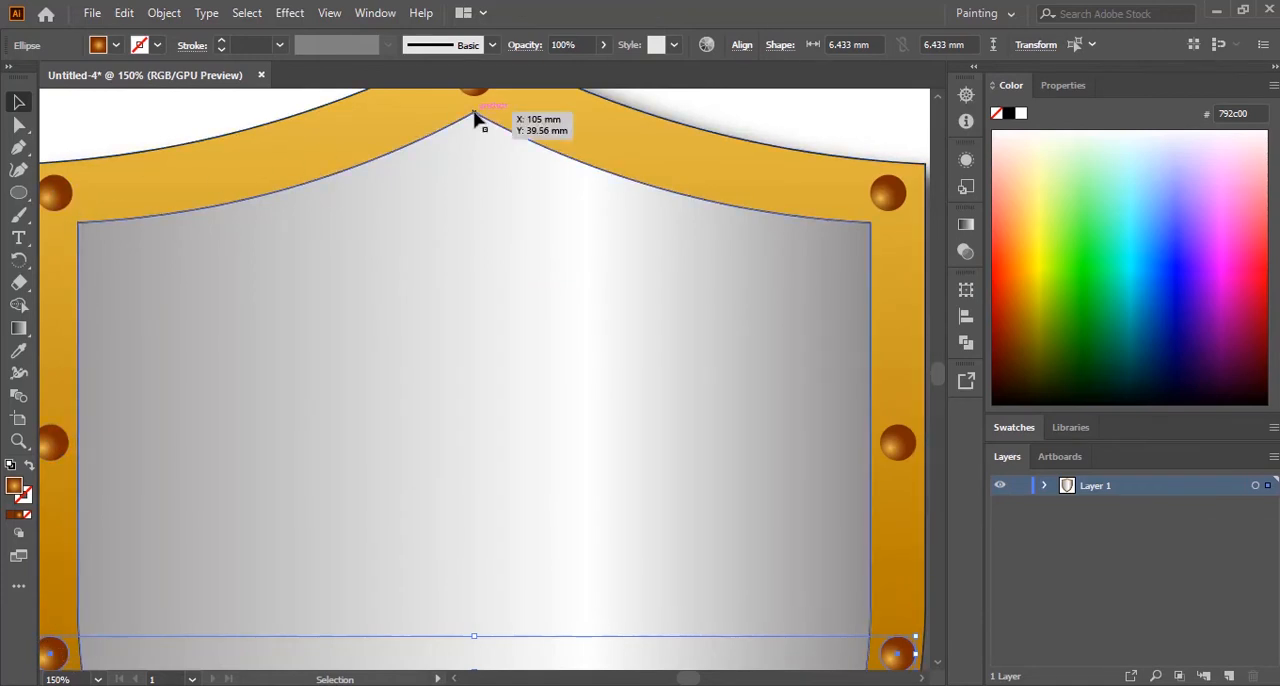
pyautogui.scroll(-10, 632, 472)
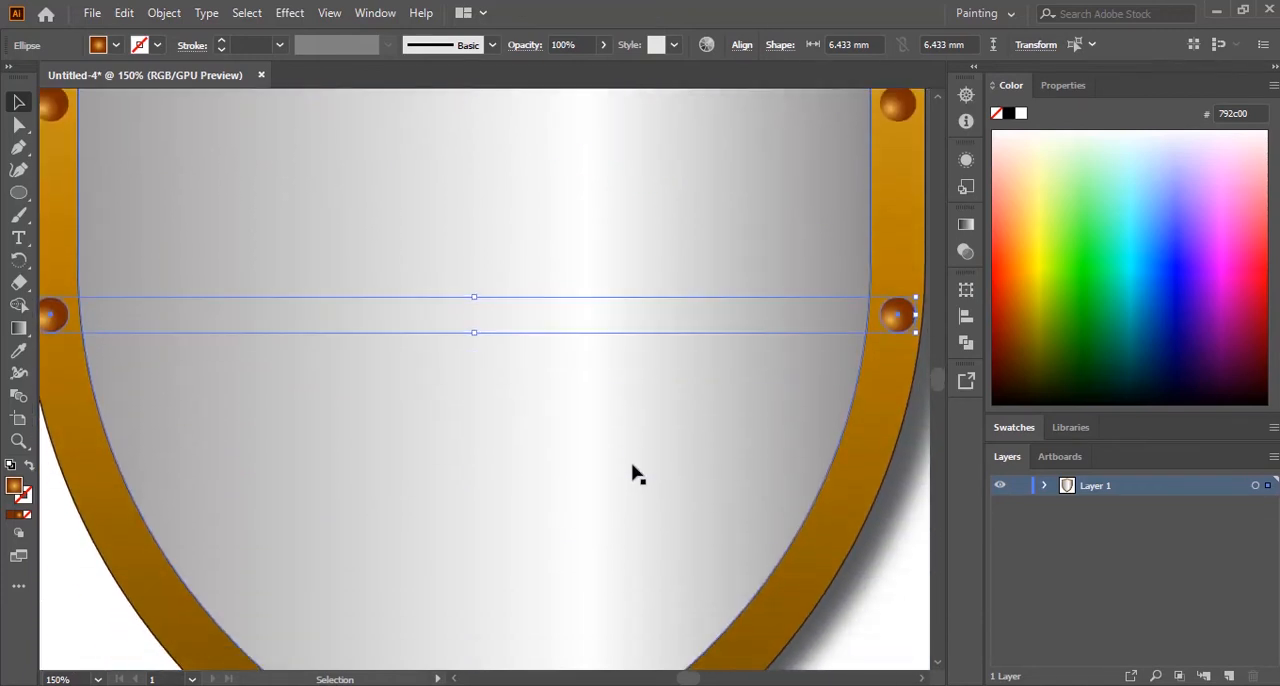
pyautogui.scroll(-1, 632, 466)
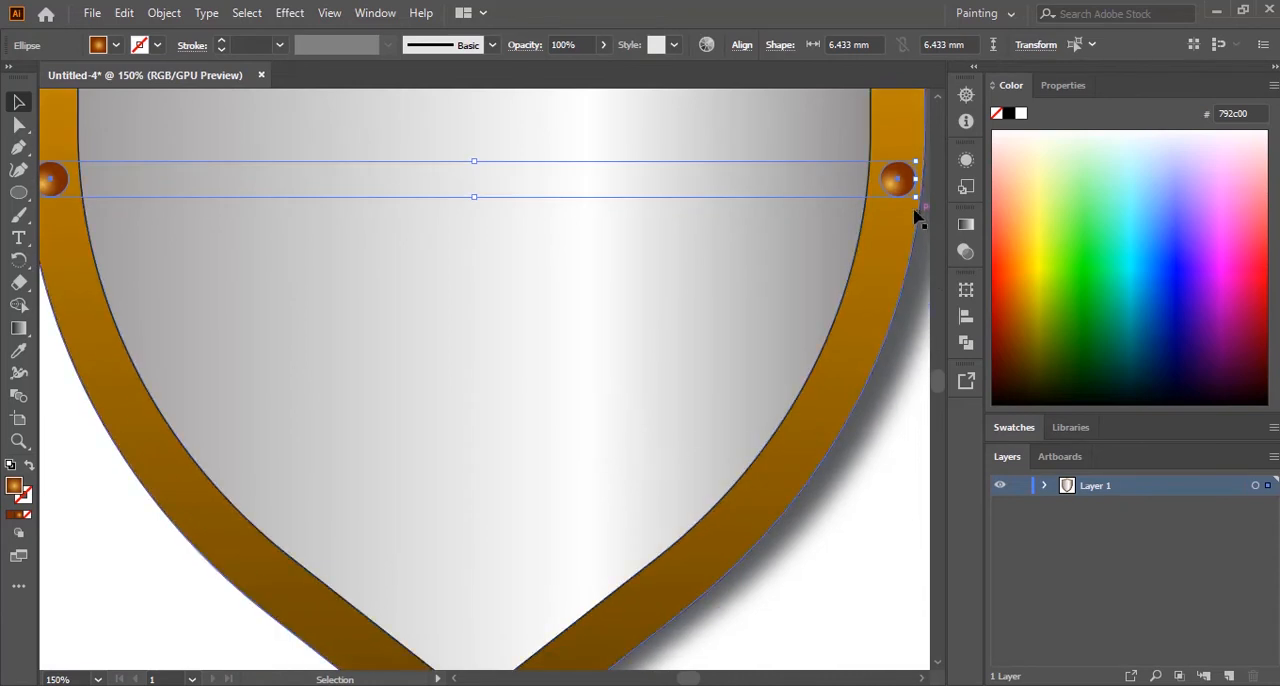
pyautogui.moveTo(899, 193); pyautogui.dragTo(801, 472)
pyautogui.click(874, 577)
pyautogui.moveTo(50, 478); pyautogui.dragTo(170, 470)
pyautogui.scroll(-2, 850, 578)
pyautogui.scroll(-2, 850, 578)
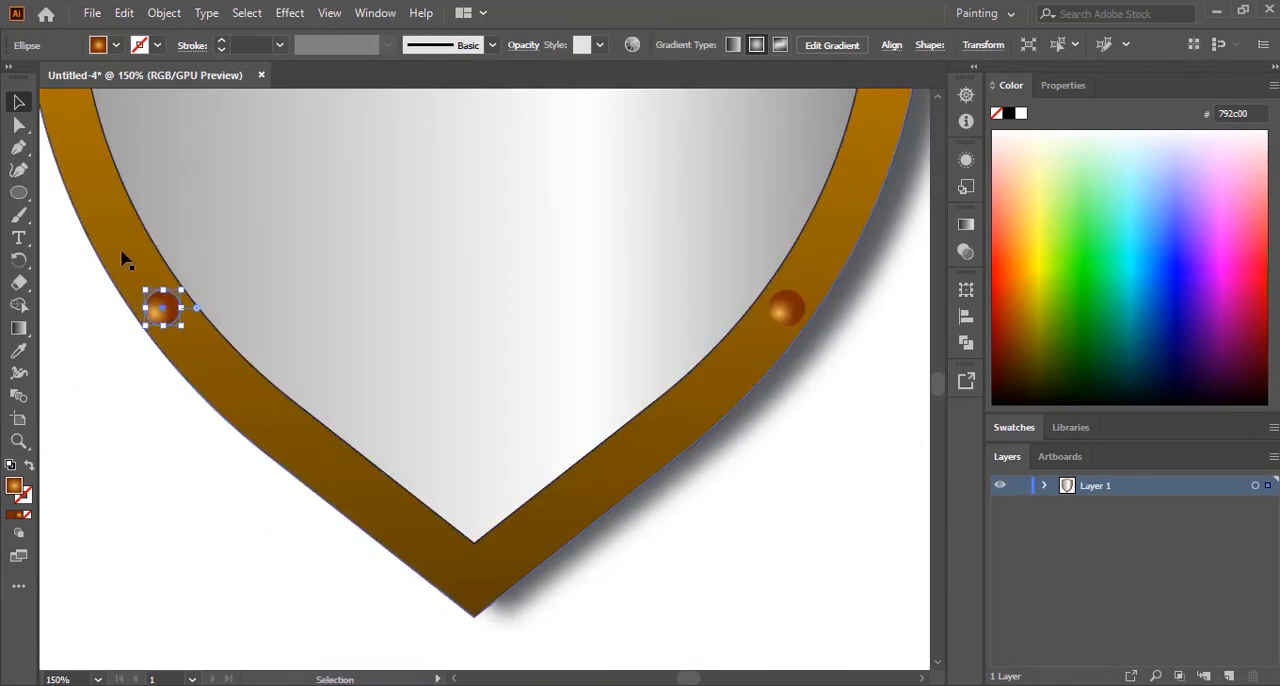
pyautogui.moveTo(163, 322); pyautogui.dragTo(153, 315)
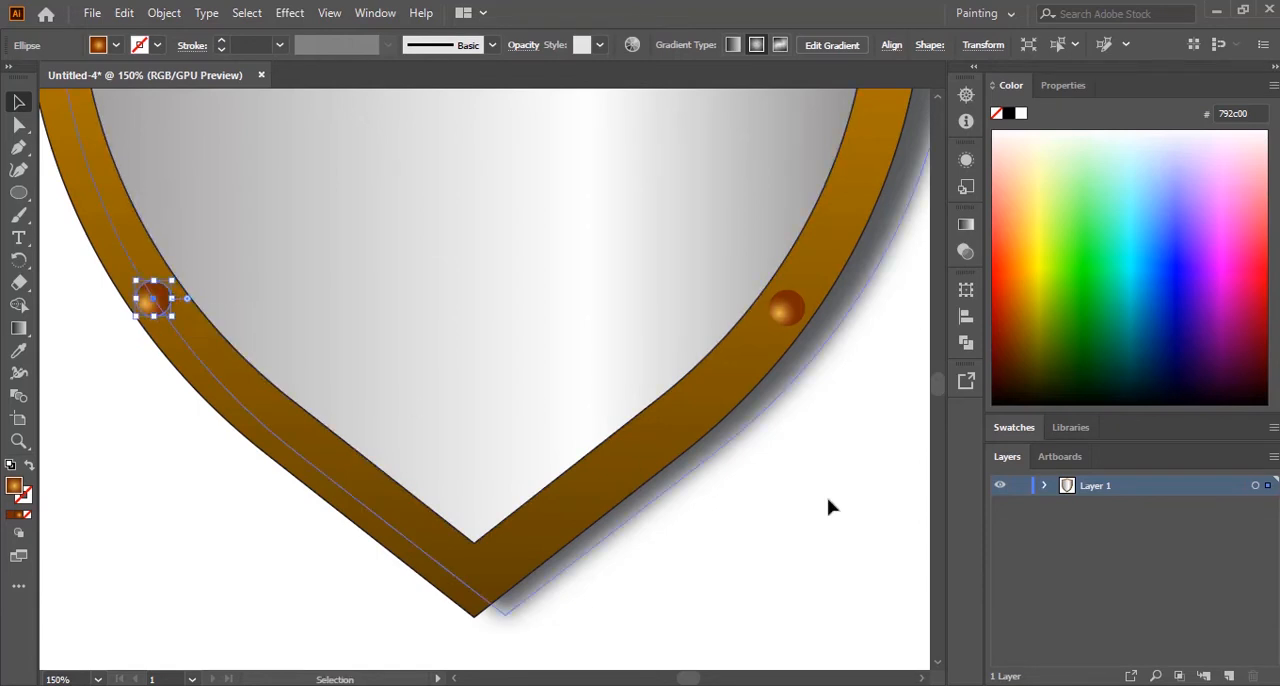
# Step: Duplicate the lower-right stud and place the copy in the rim's bottom tip
pyautogui.click(754, 497)
pyautogui.moveTo(801, 316); pyautogui.dragTo(481, 586)
pyautogui.click(543, 623)
pyautogui.click(833, 613)
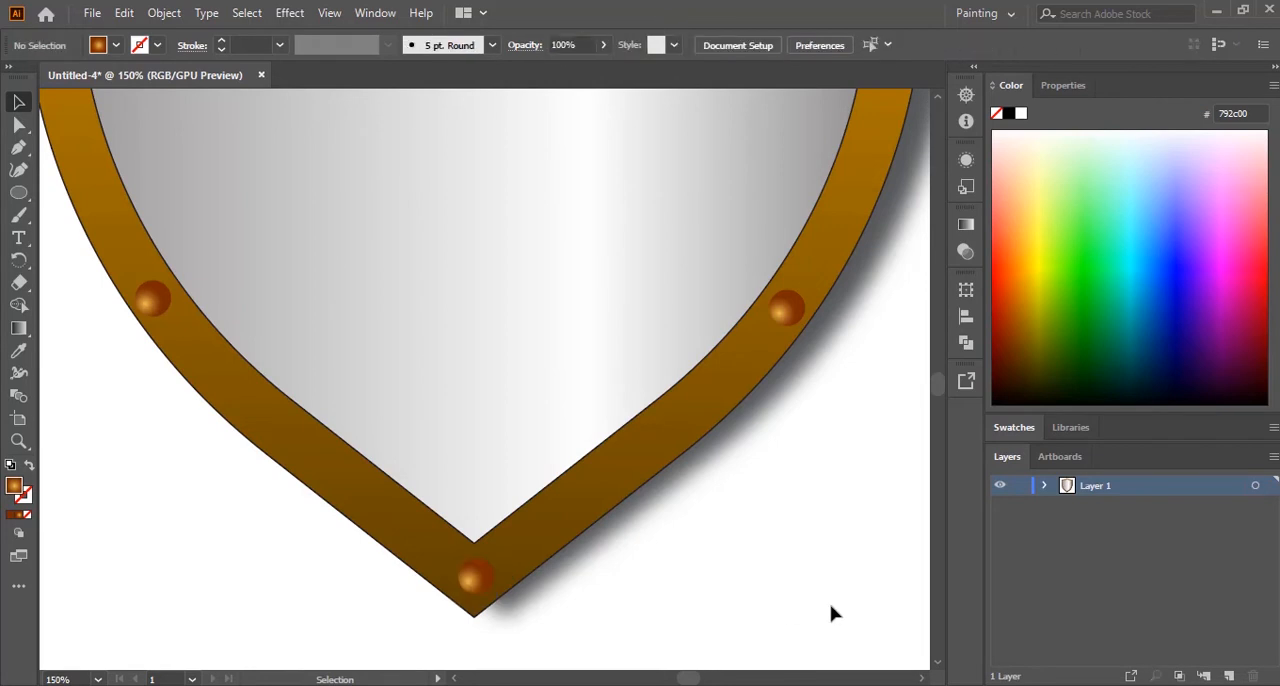
pyautogui.hotkey('ctrl', '0')
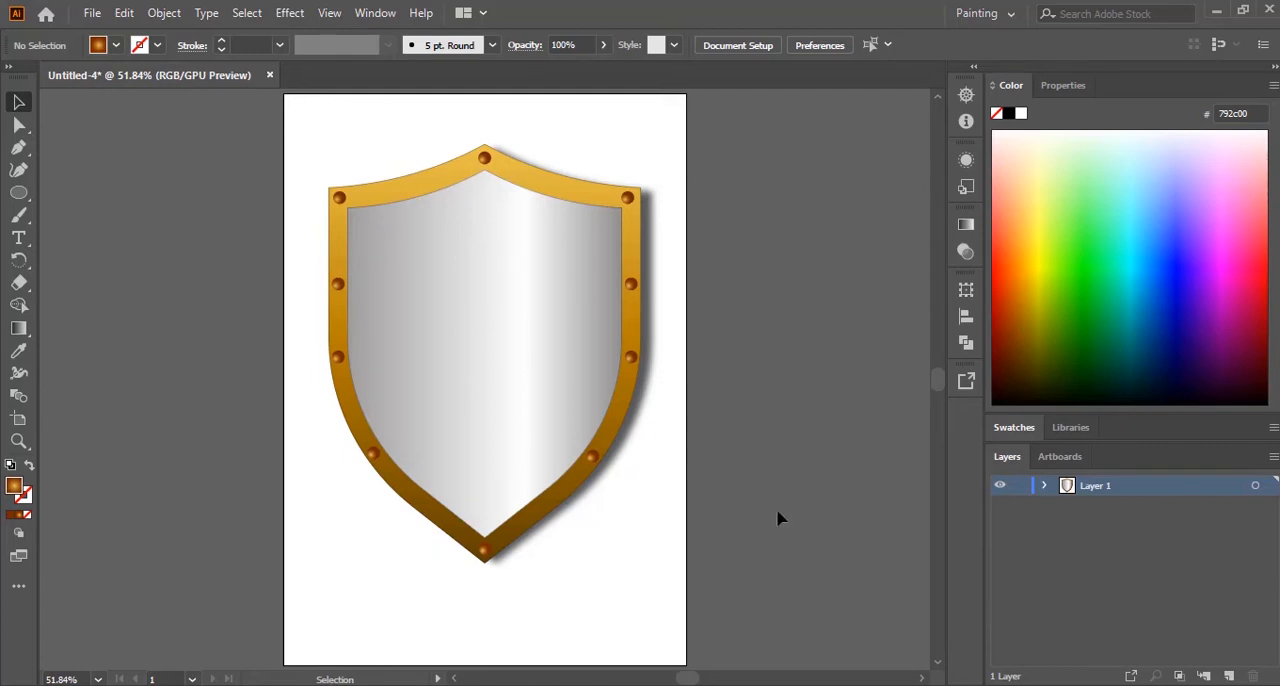
# Step: Switch to the exam paper 9626_s21_qp_04.pdf in Acrobat, copy the example file name Shield_1_ZZ999_9999 and return to Illustrator
pyautogui.moveTo(960, 684)
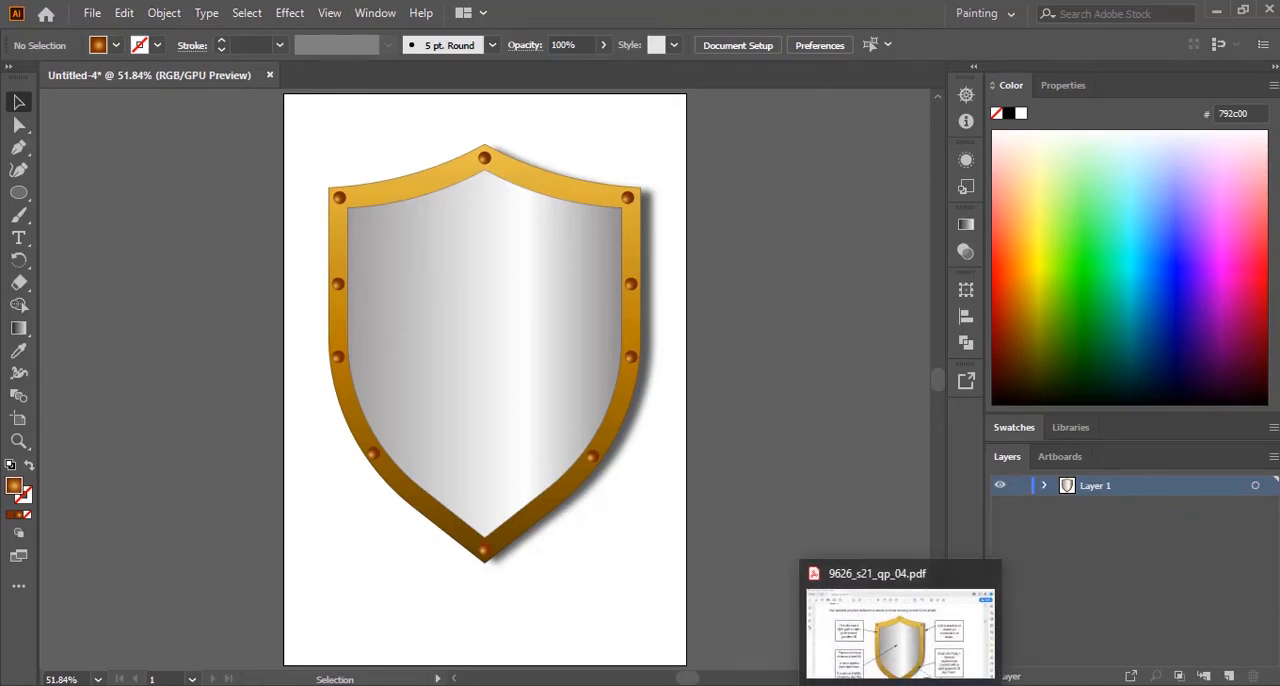
pyautogui.click(910, 600)
pyautogui.scroll(-8, 806, 266)
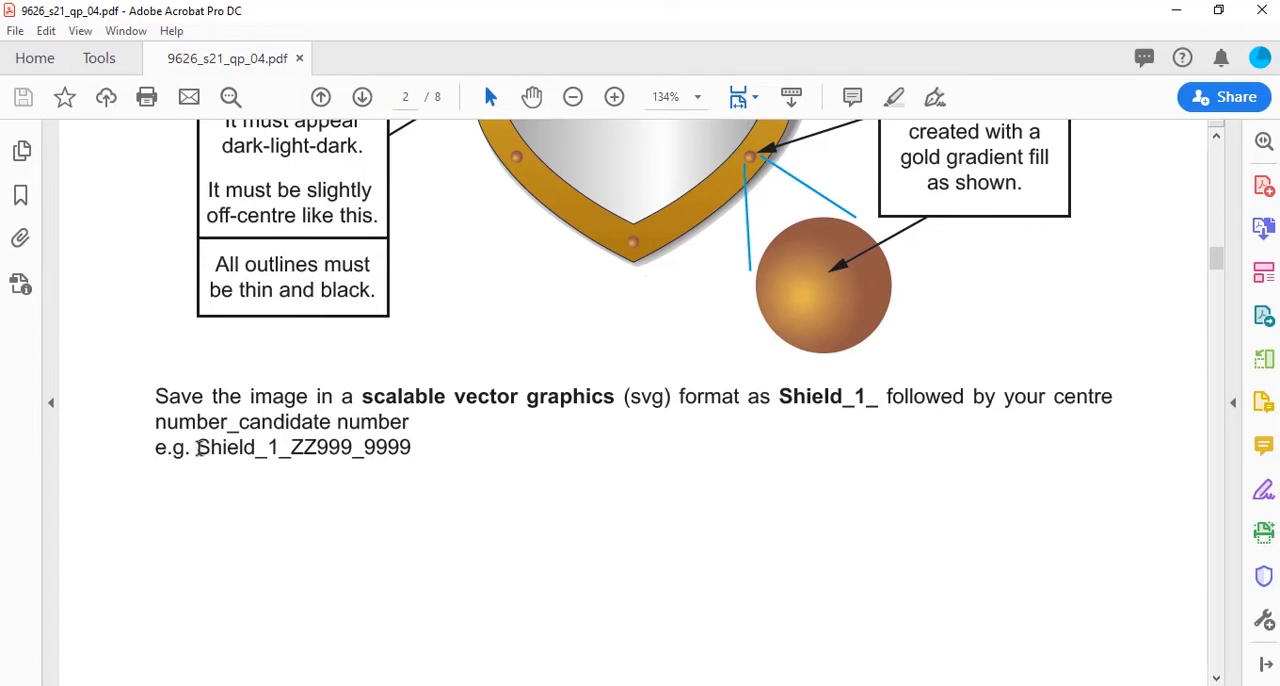
pyautogui.moveTo(197, 447); pyautogui.dragTo(416, 451)
pyautogui.hotkey('ctrl', 'c')
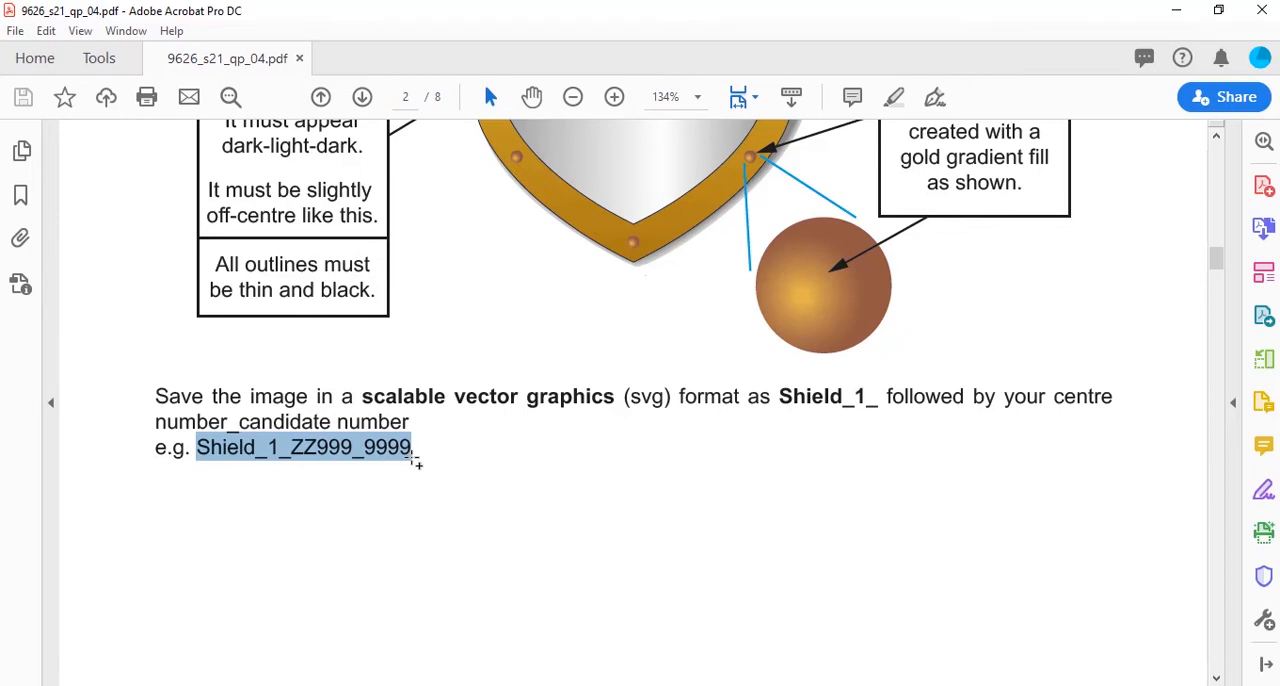
pyautogui.click(715, 685)
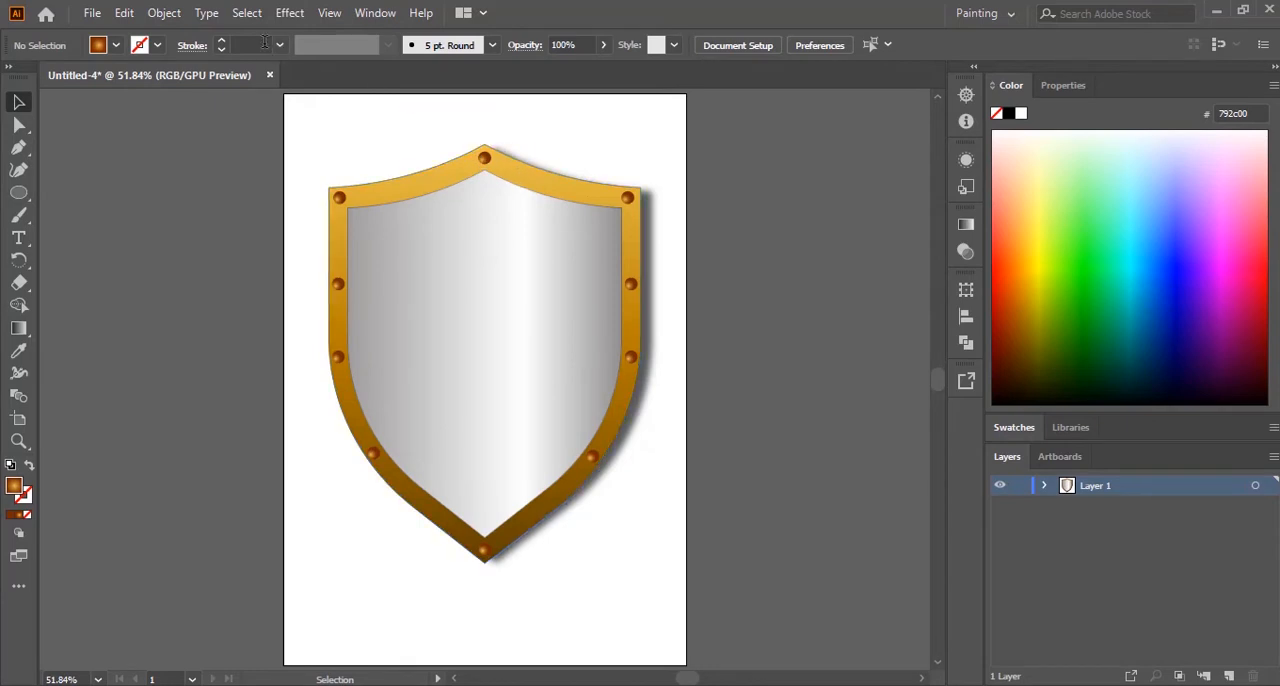
# Step: Save the shield in SVG format as Shield_1_ZZ999_9999 in the MAY_JUNE_2021 folder, with the SVG 1.1 profile and embedded images
pyautogui.click(91, 13)
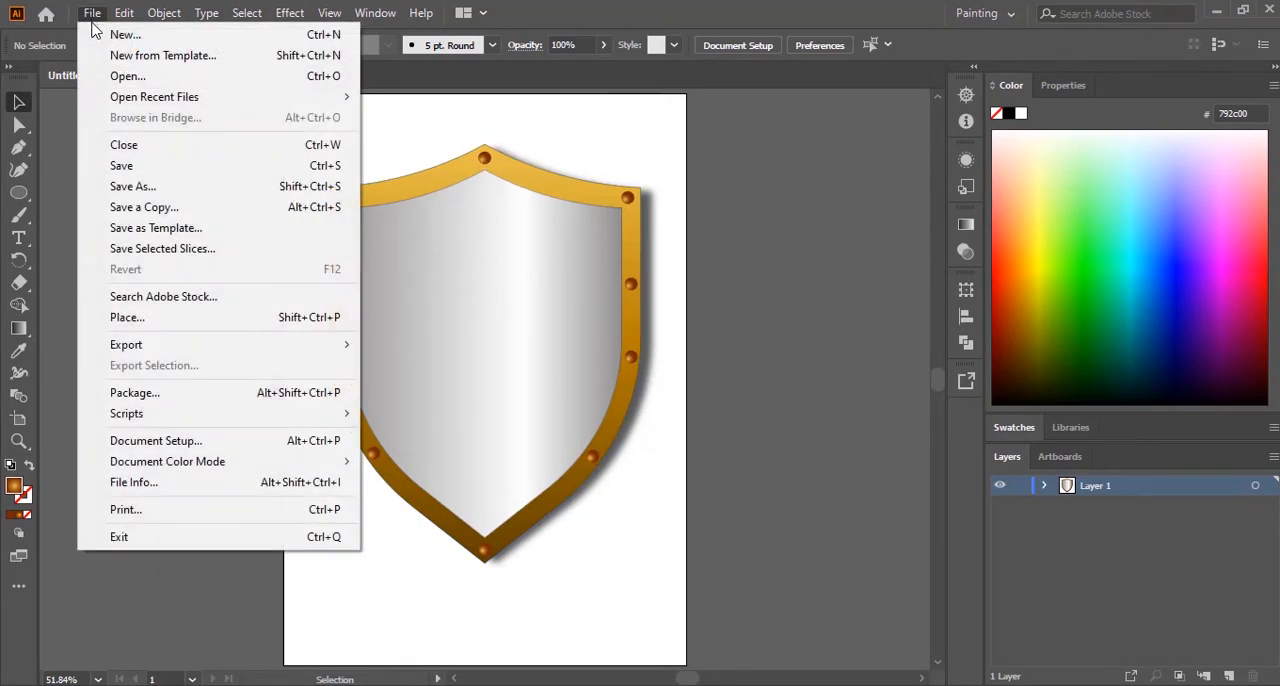
pyautogui.click(151, 188)
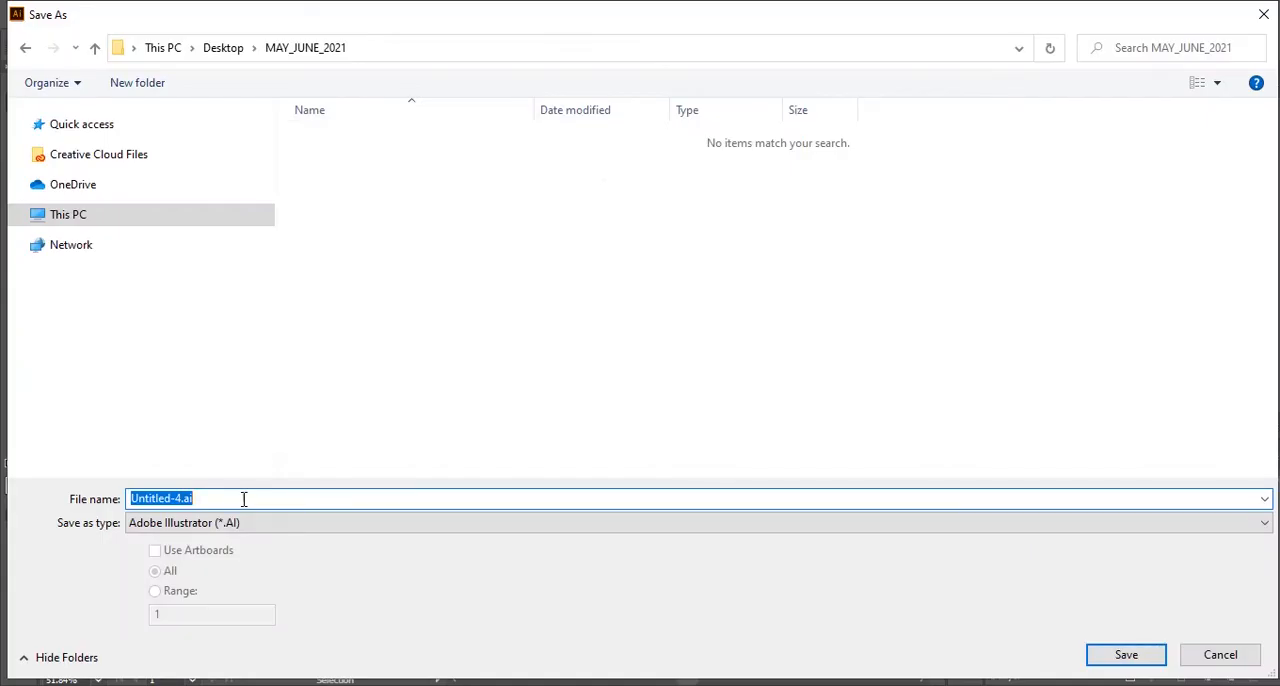
pyautogui.hotkey('ctrl', 'v')
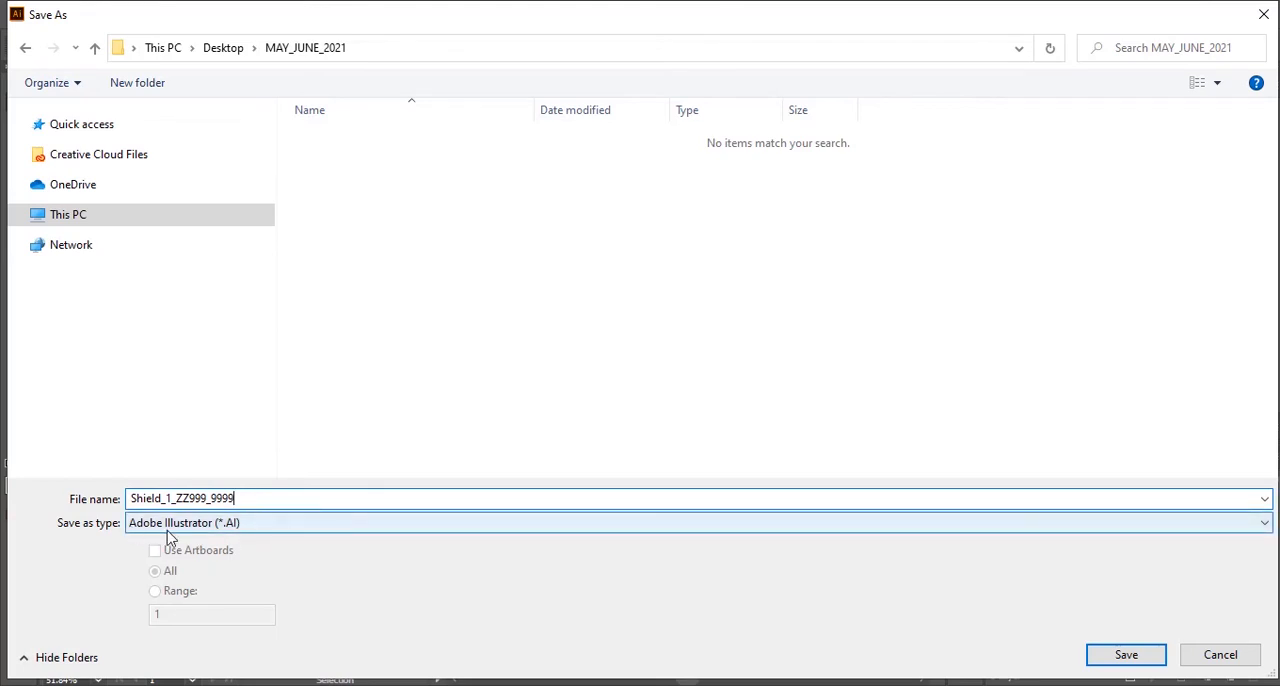
pyautogui.click(216, 533)
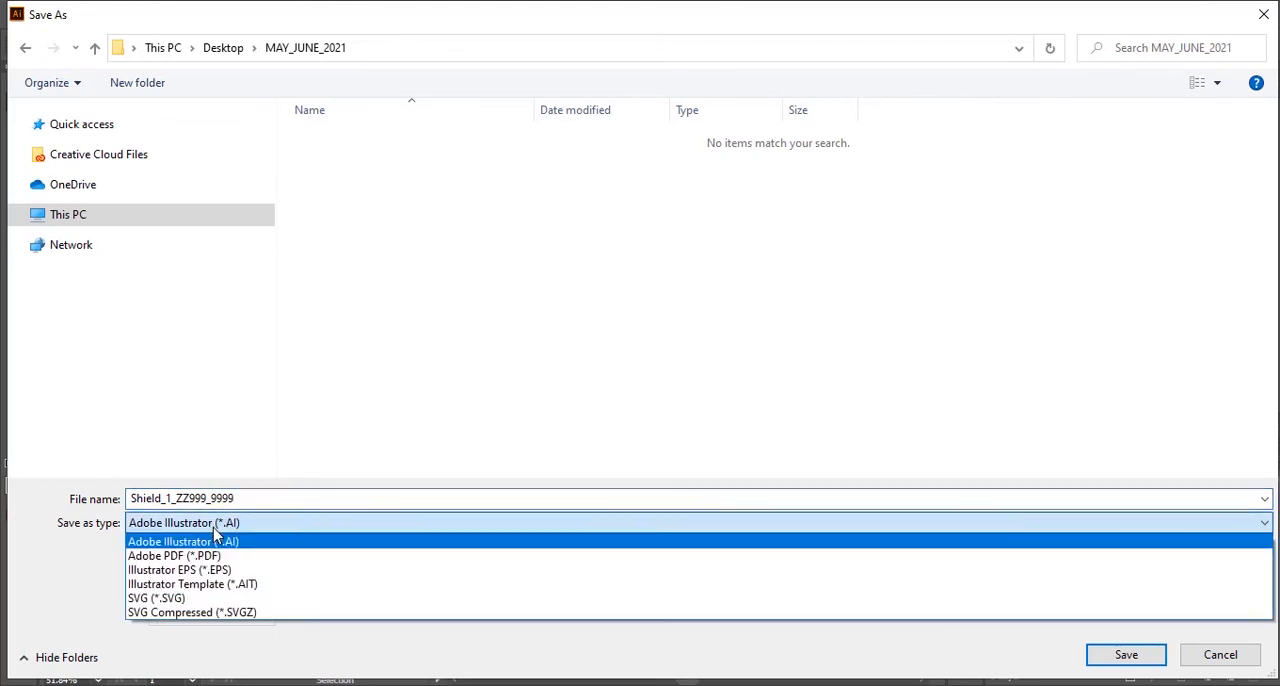
pyautogui.click(177, 598)
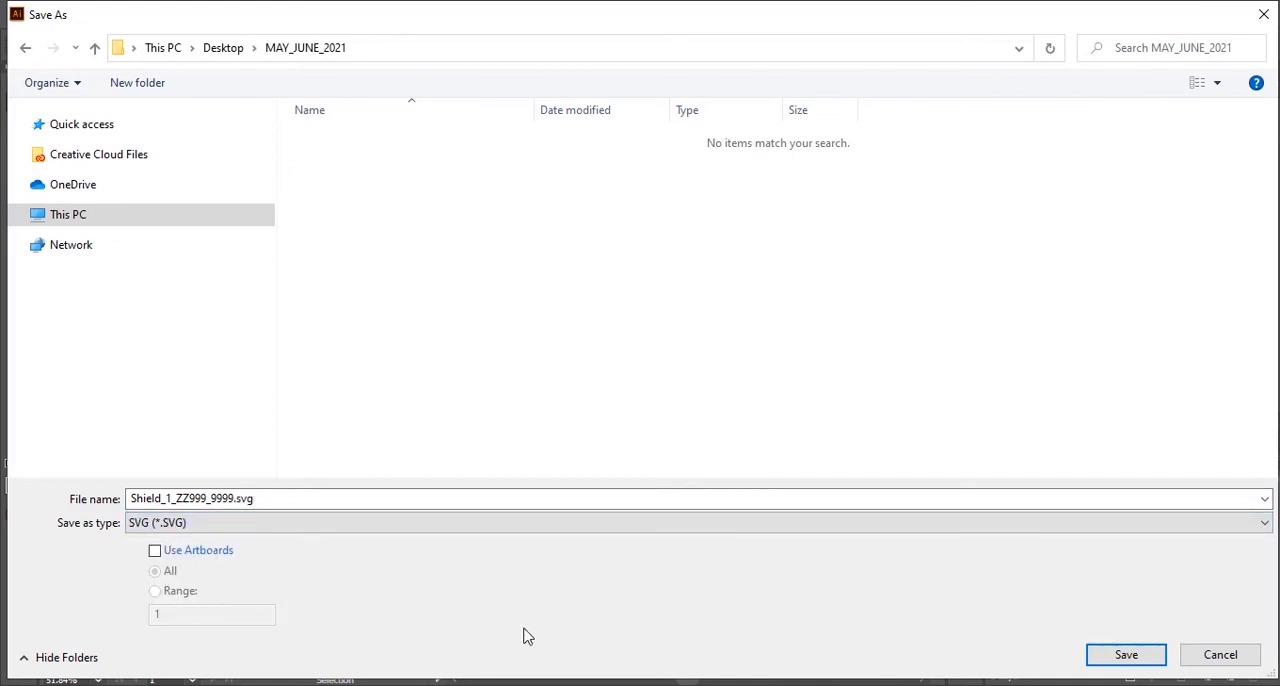
pyautogui.click(1140, 662)
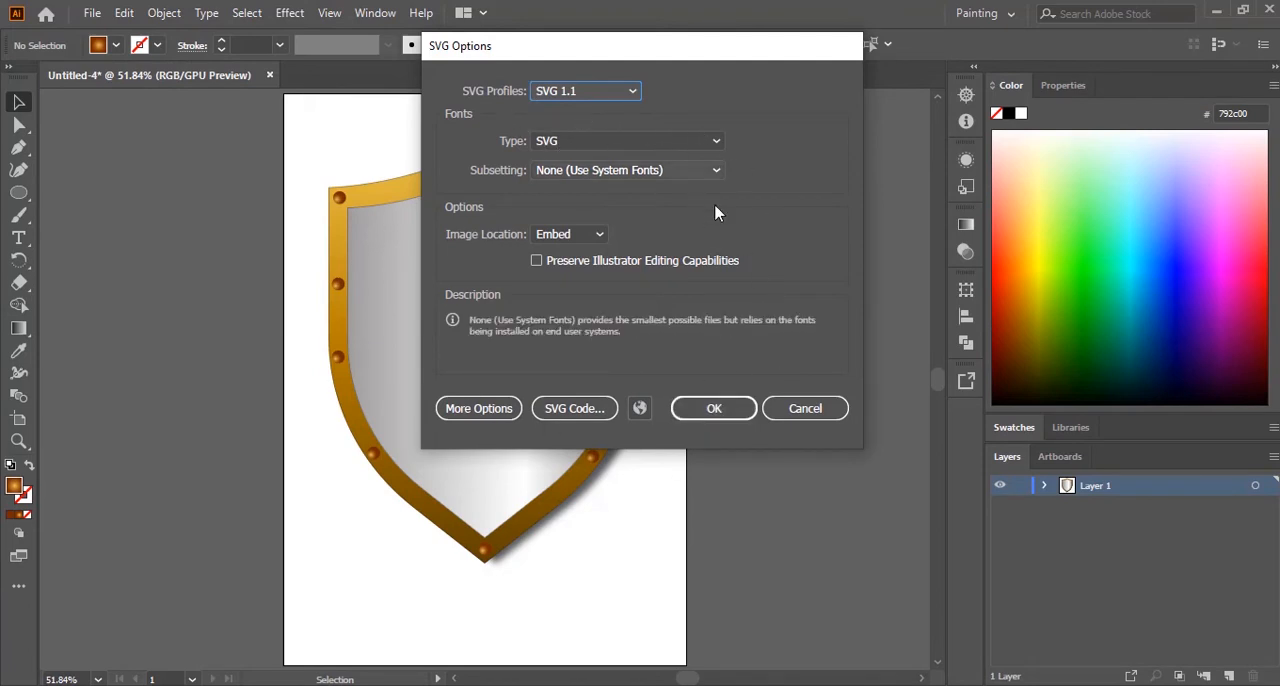
pyautogui.click(714, 409)
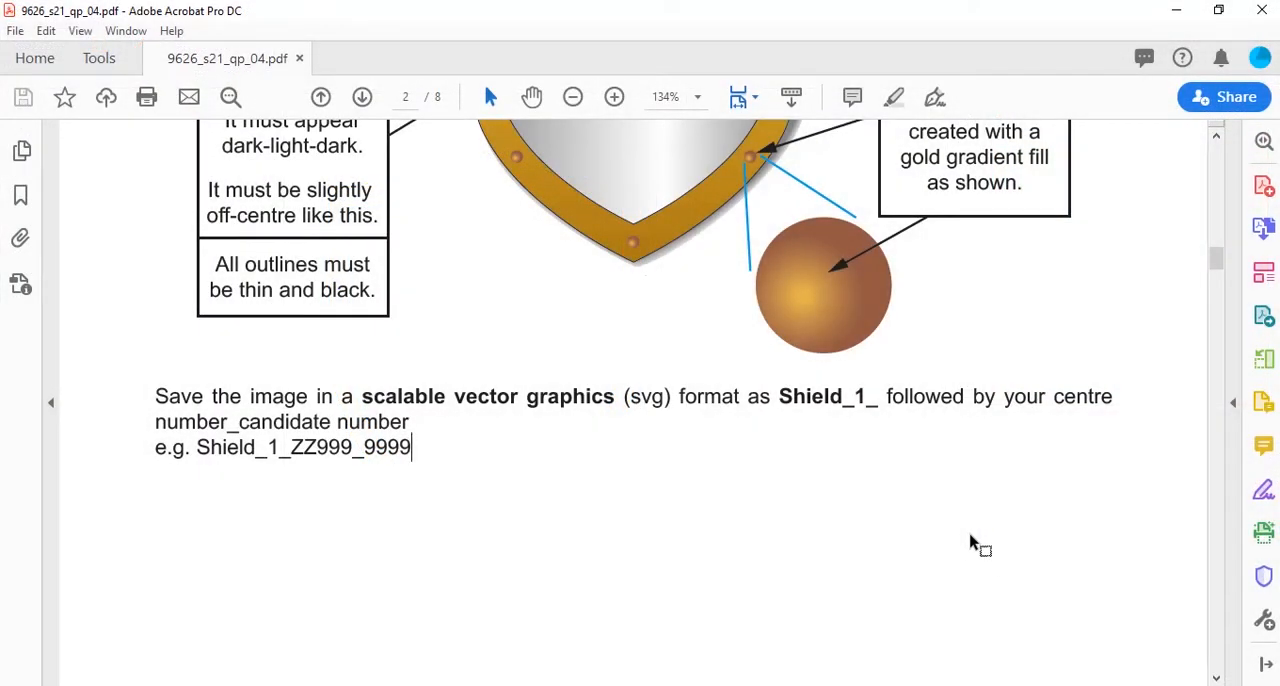
# Step: Read page 3 of the exam paper for the lightning bolt's shape, outline, gradient fill, placement on the shield and saving requirements
pyautogui.scroll(-6, 970, 540)
pyautogui.scroll(-2, 970, 535)
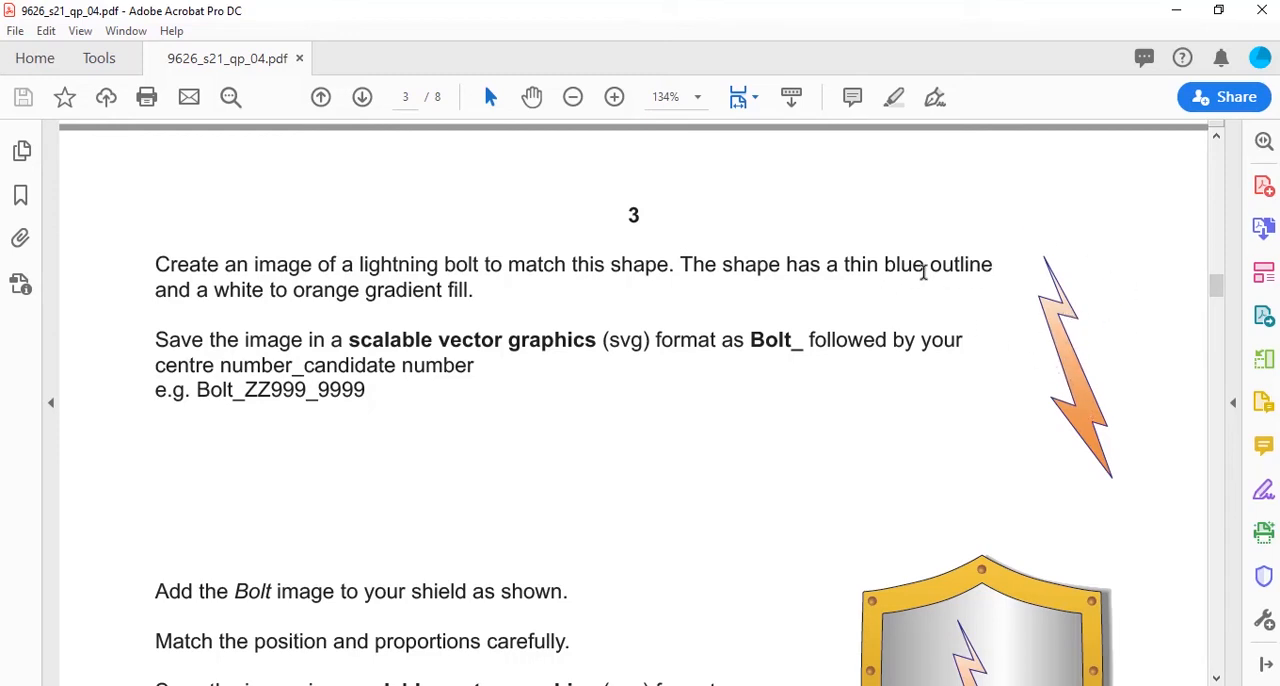
pyautogui.moveTo(884, 264); pyautogui.dragTo(973, 264)
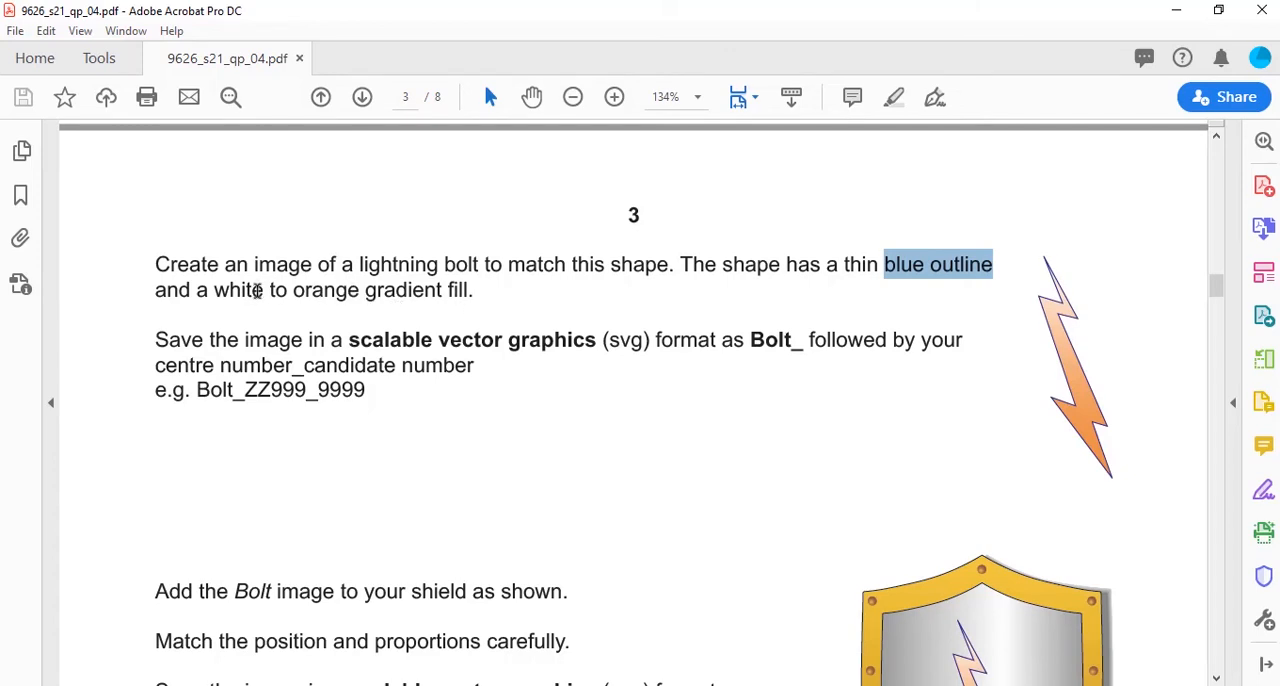
pyautogui.moveTo(213, 290); pyautogui.dragTo(358, 290)
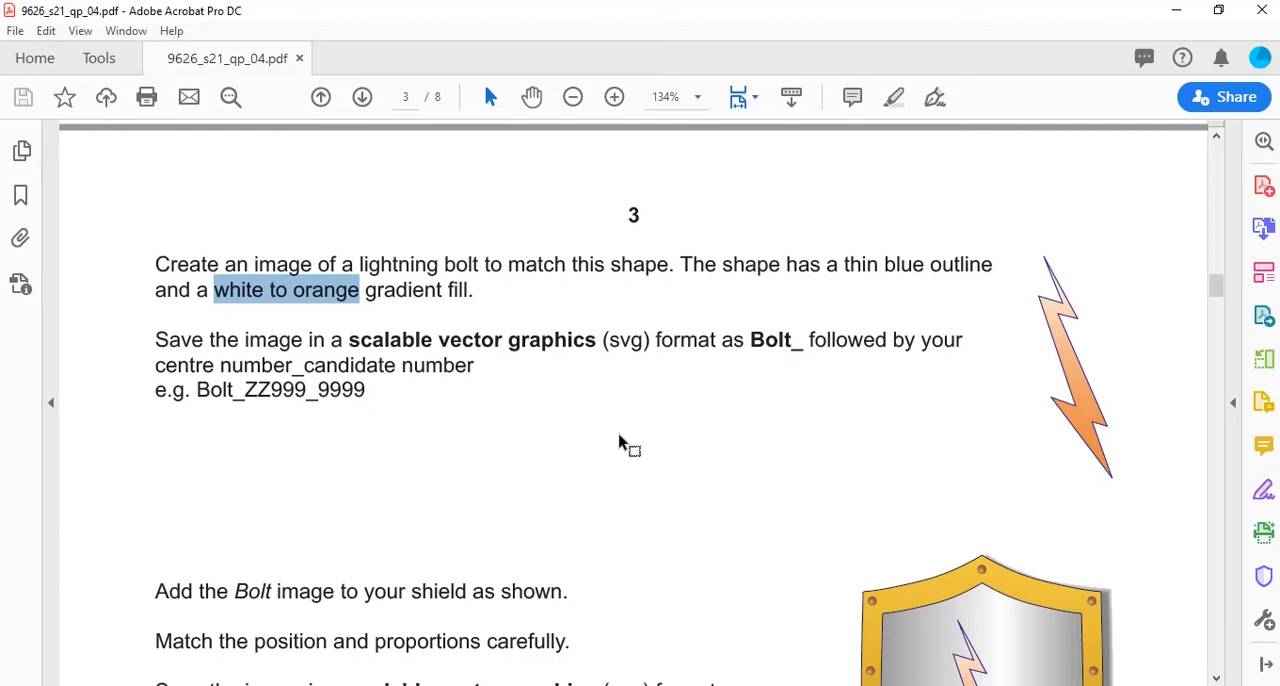
pyautogui.scroll(-1, 561, 430)
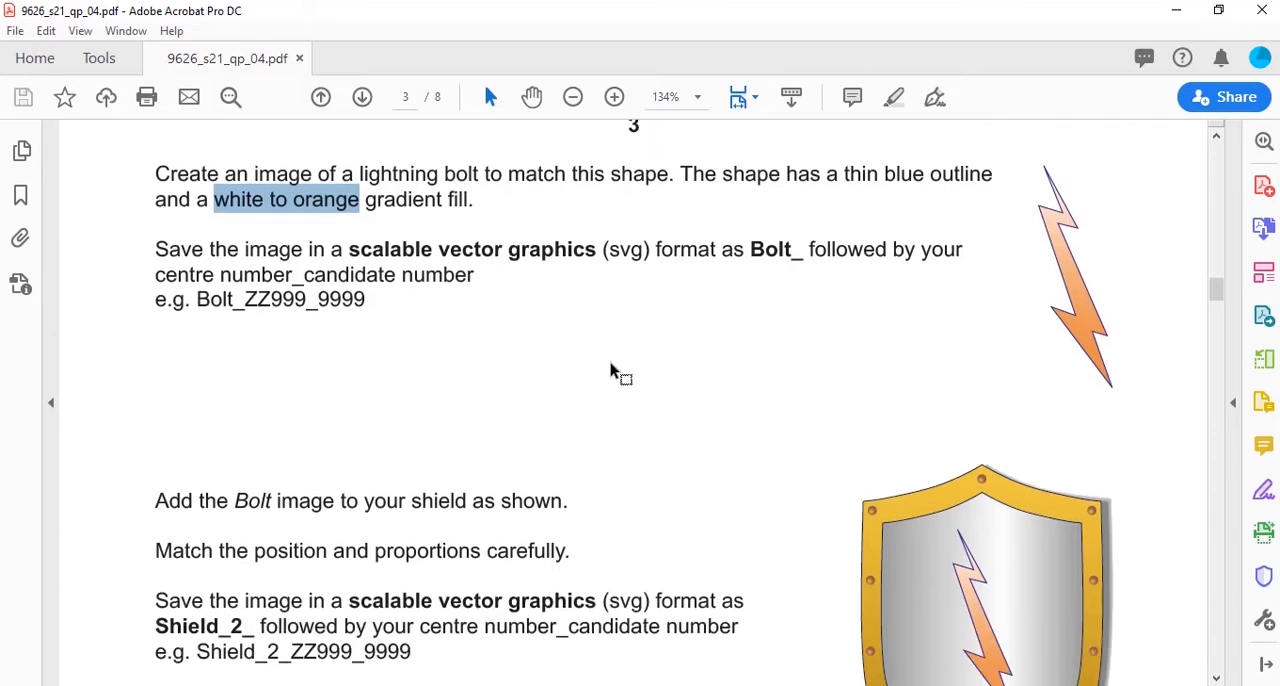
pyautogui.scroll(-1, 616, 372)
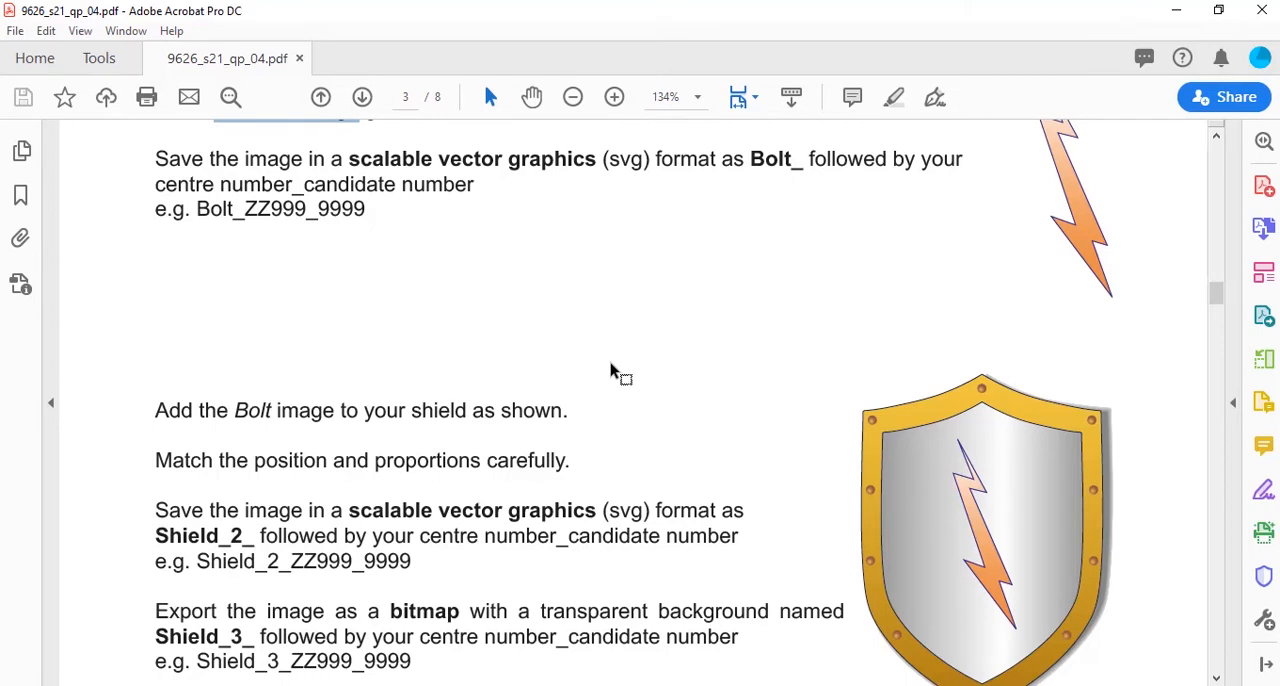
pyautogui.scroll(1, 615, 371)
pyautogui.scroll(-3, 612, 372)
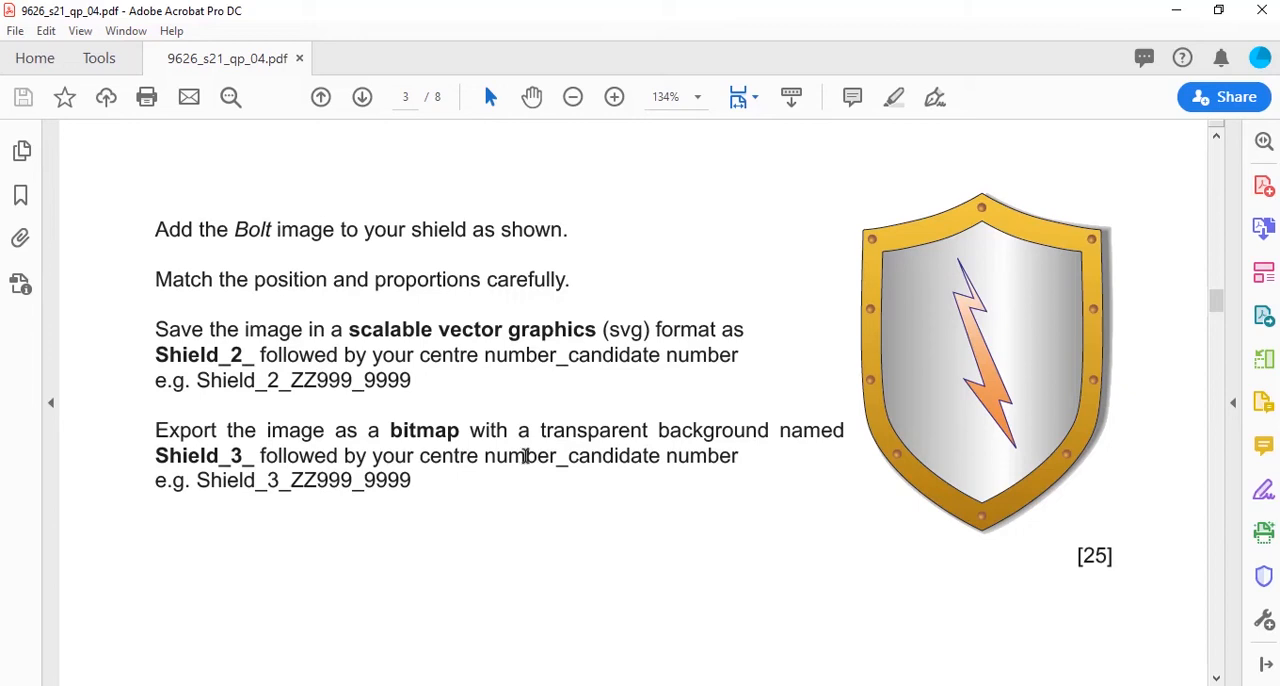
pyautogui.scroll(-3, 525, 456)
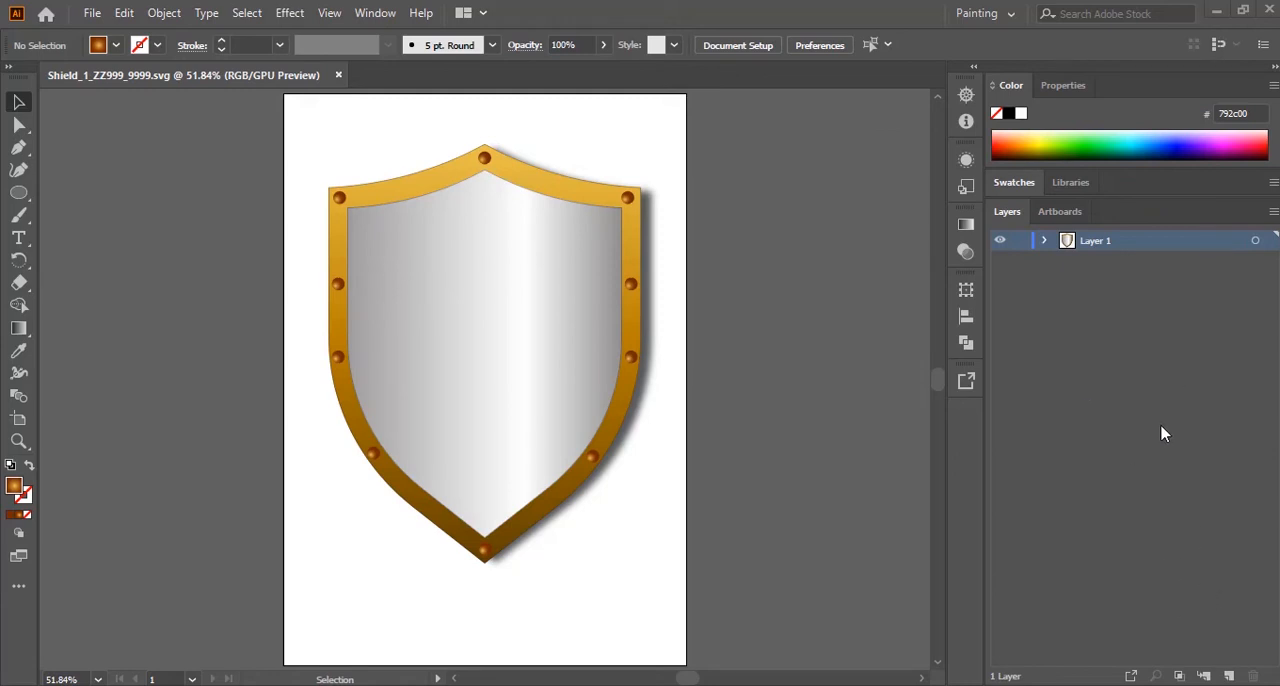
# Step: Add a new layer above the shield's layer and hide the shield's layer
pyautogui.click(1229, 677)
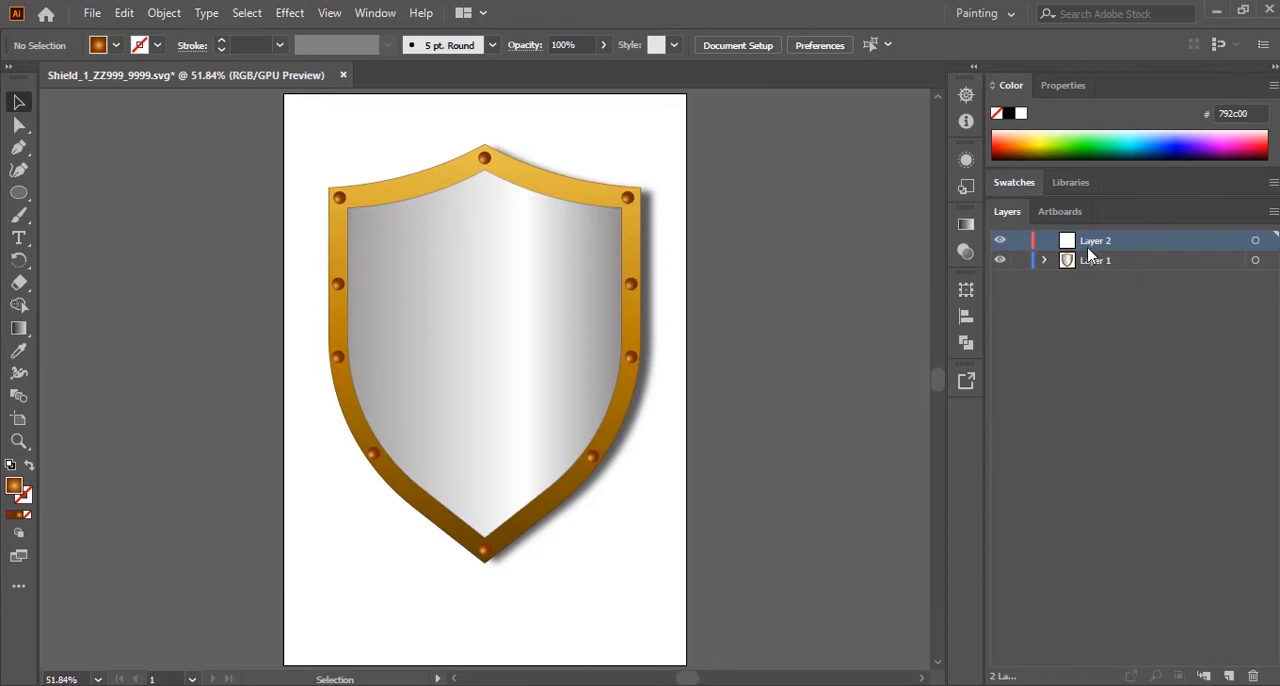
pyautogui.click(999, 261)
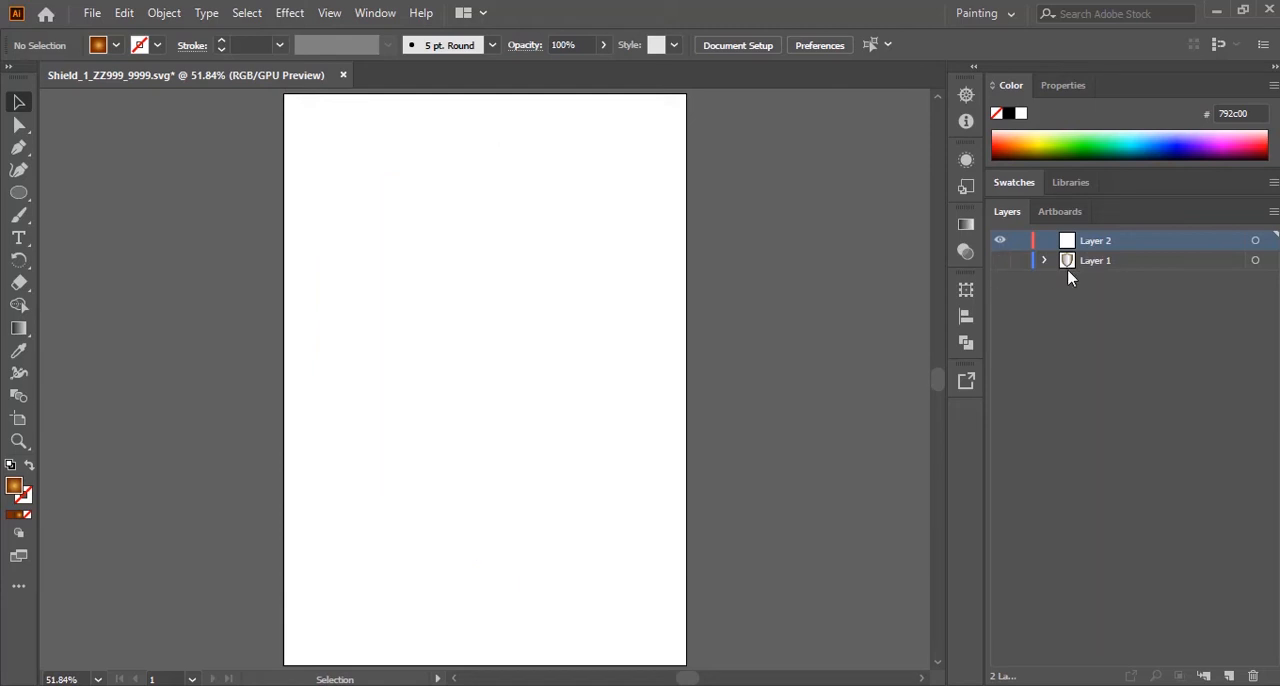
# Step: Rename the shield's layer as Shield and the empty layer above it as Bolt
pyautogui.click(1095, 268)
pyautogui.doubleClick(1095, 265)
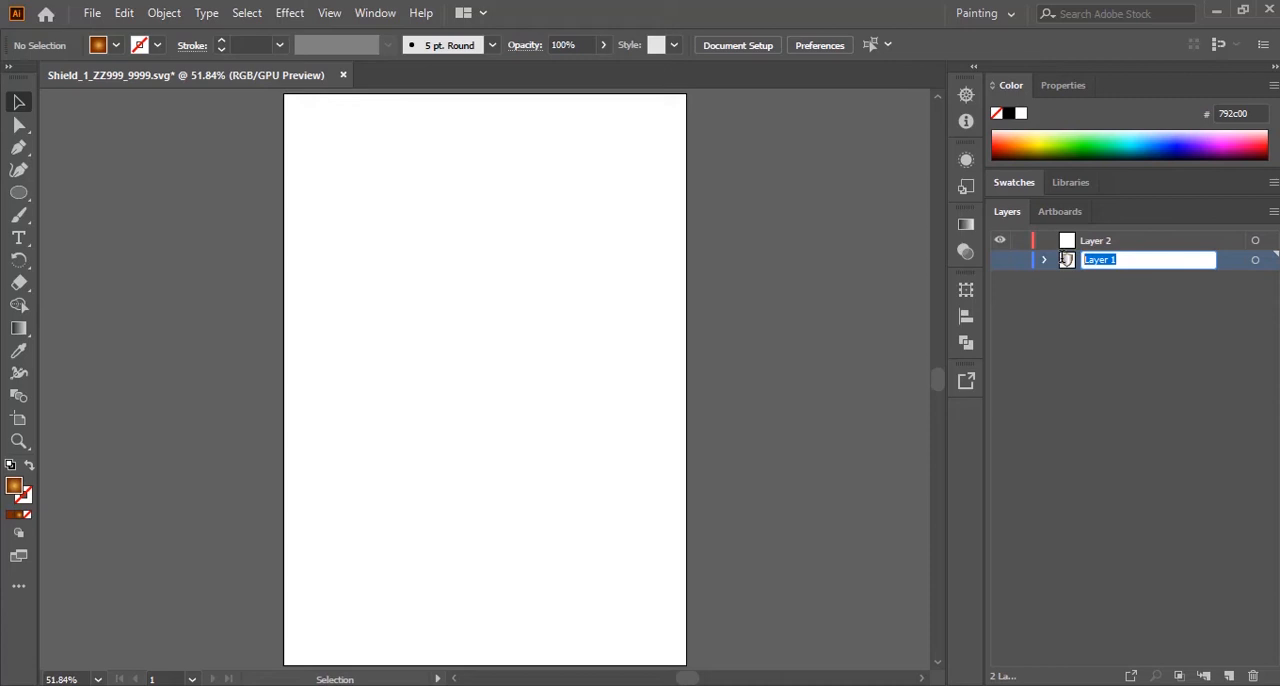
pyautogui.write('Shield')
pyautogui.press('Return')
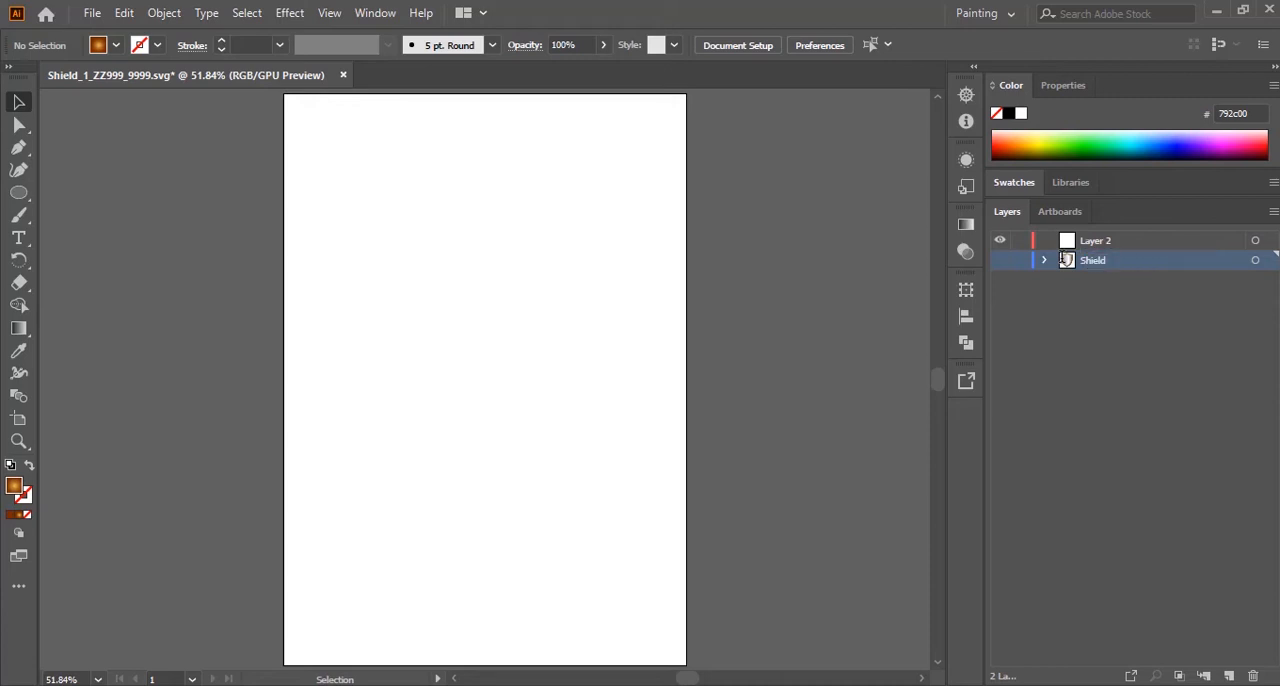
pyautogui.click(1095, 247)
pyautogui.doubleClick(1095, 247)
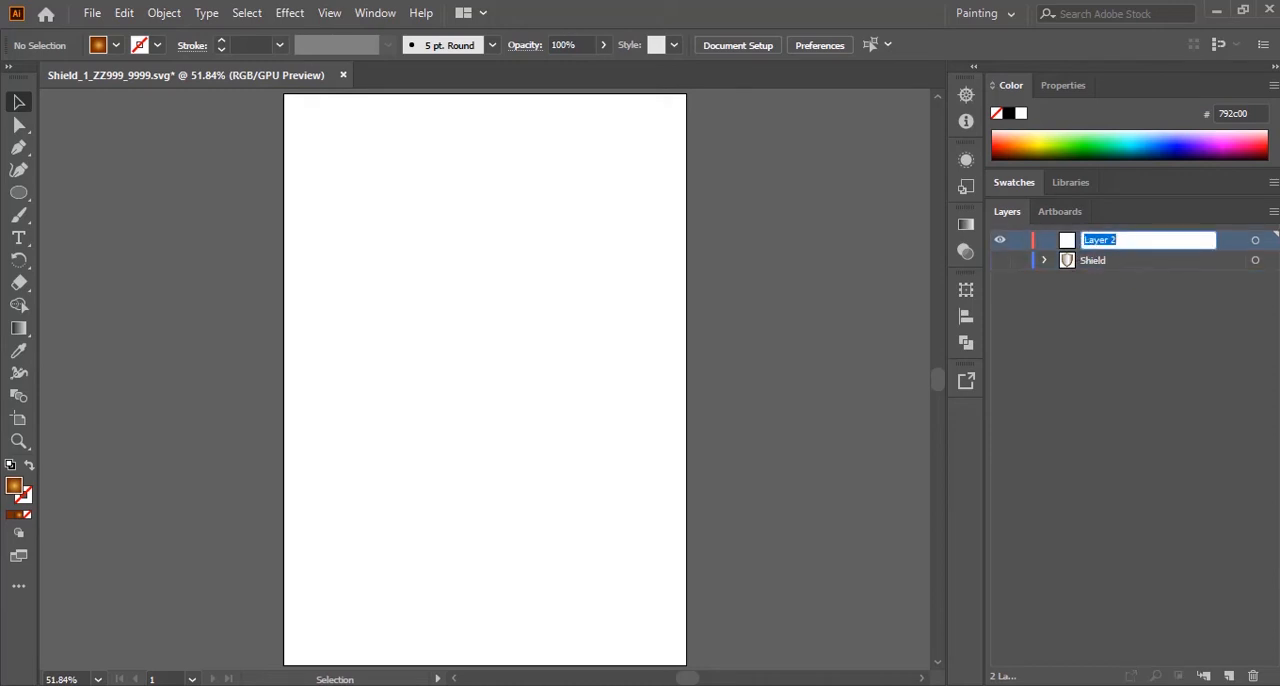
pyautogui.write('Bolt')
pyautogui.press('Return')
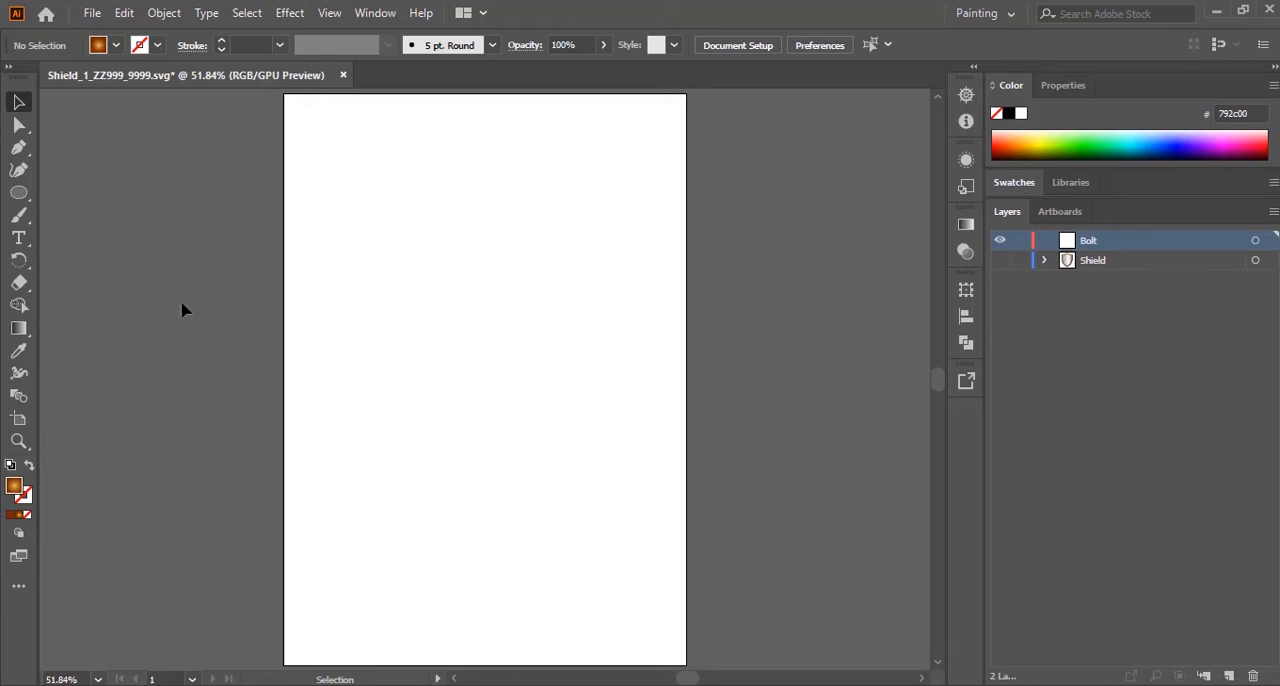
# Step: Draw a small square on the empty canvas beside the artboard's upper left edge and check the bolt's gradient colours in the exam paper
pyautogui.click(19, 196)
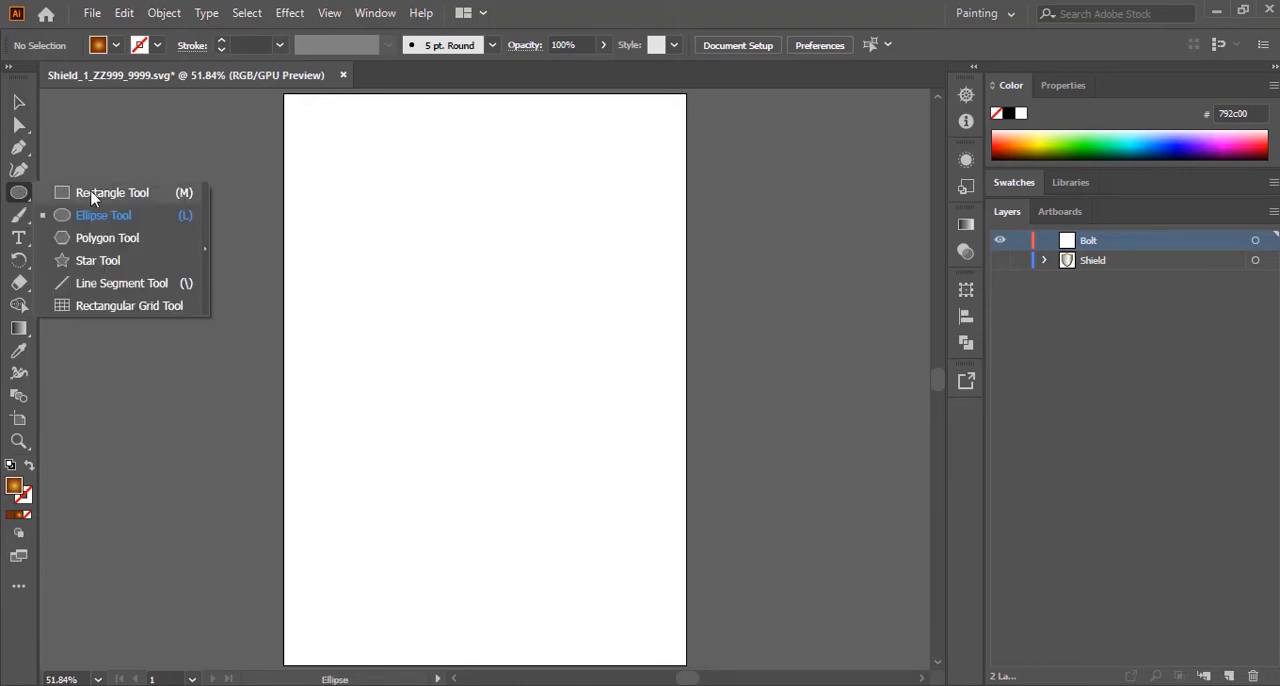
pyautogui.click(92, 196)
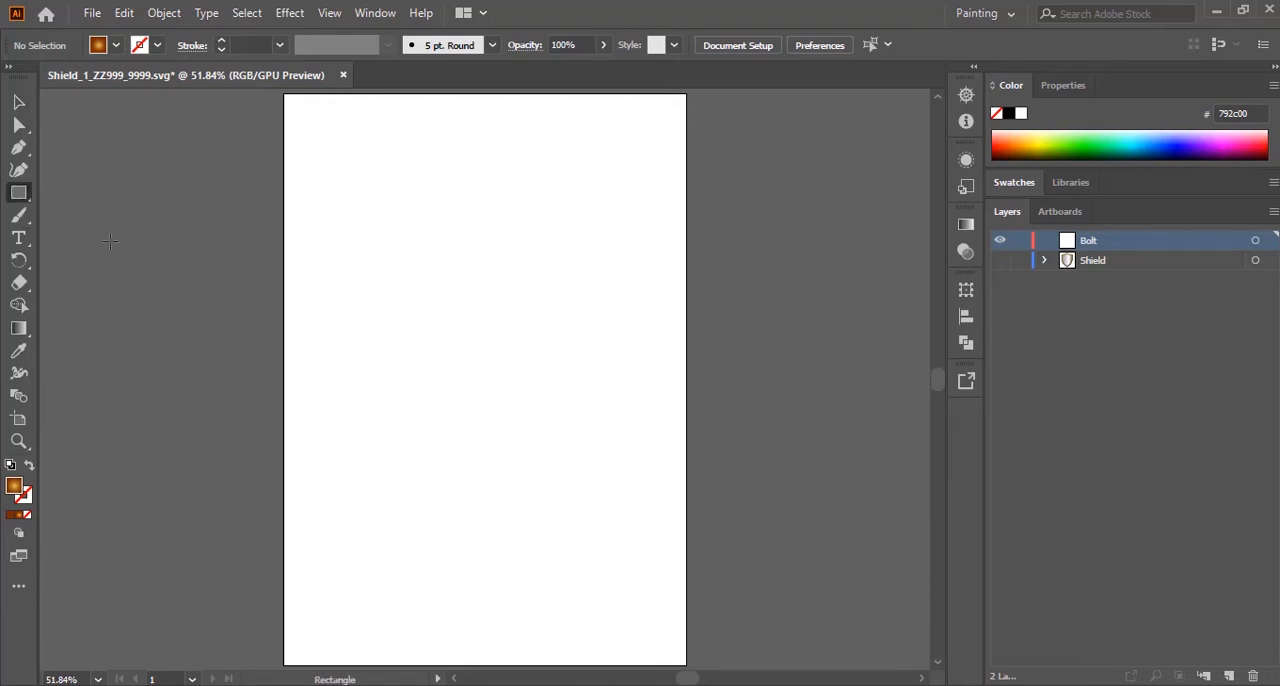
pyautogui.moveTo(154, 163)
pyautogui.mouseDown()
pyautogui.moveTo(201, 233)
pyautogui.moveTo(230, 239)
pyautogui.mouseUp()
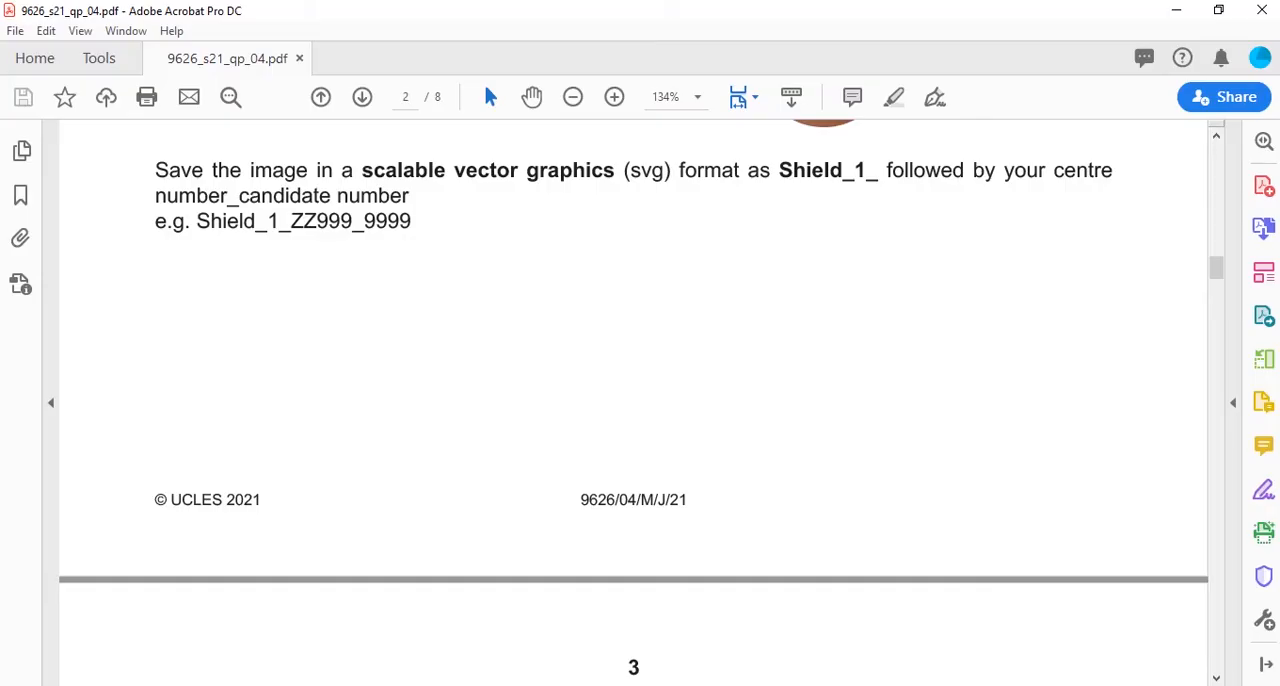
pyautogui.scroll(1, 857, 452)
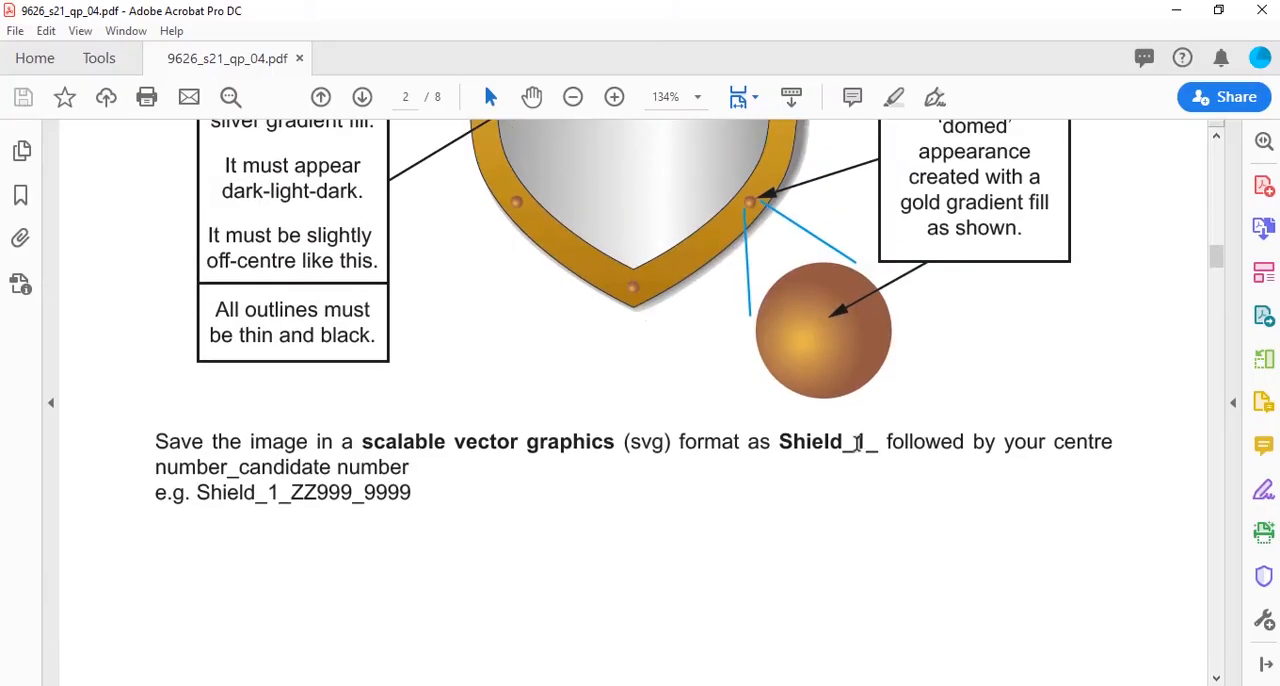
pyautogui.scroll(-10, 857, 450)
pyautogui.scroll(1, 857, 452)
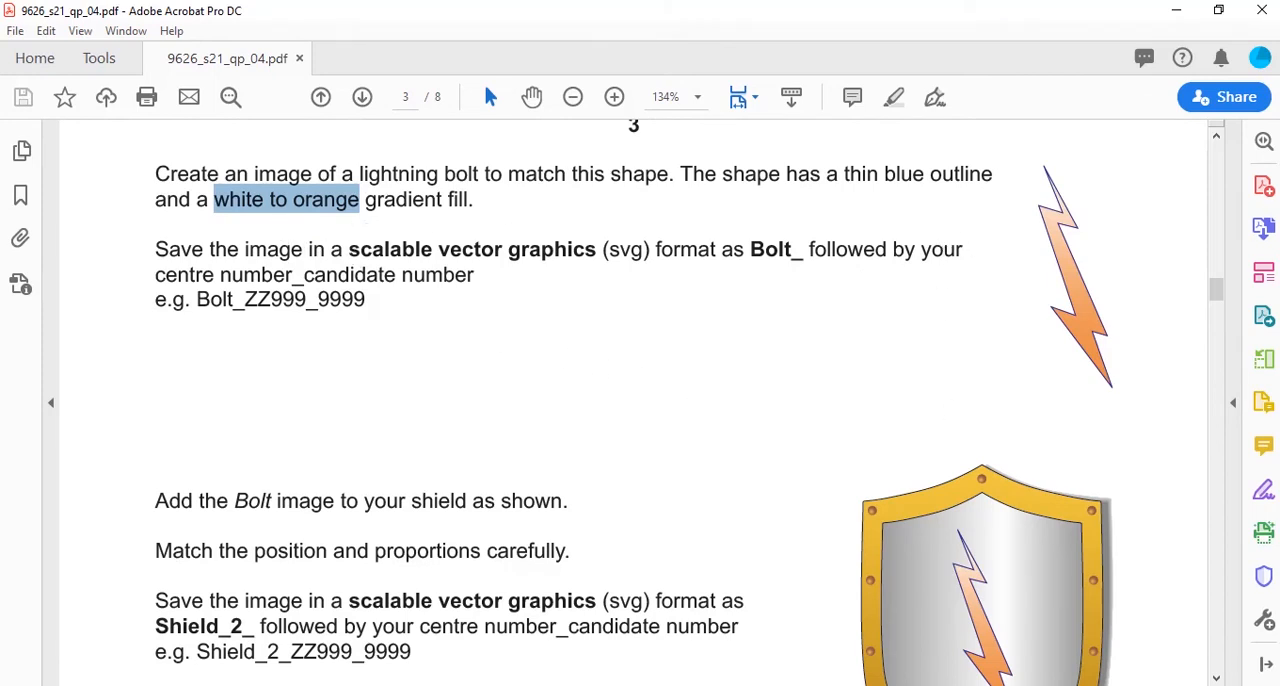
pyautogui.hotkey('alt', 'Tab')
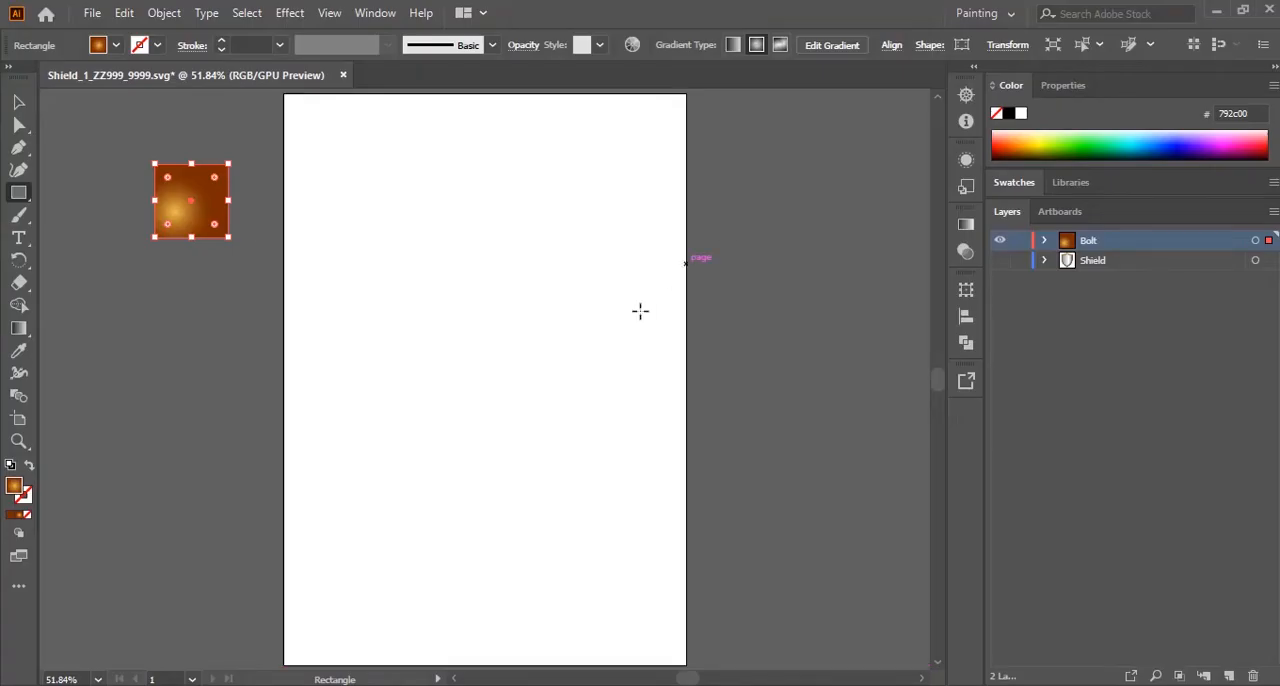
# Step: Recolour the square's gradient fill so it runs from white at the start to orange f15a29 at the end
pyautogui.click(970, 229)
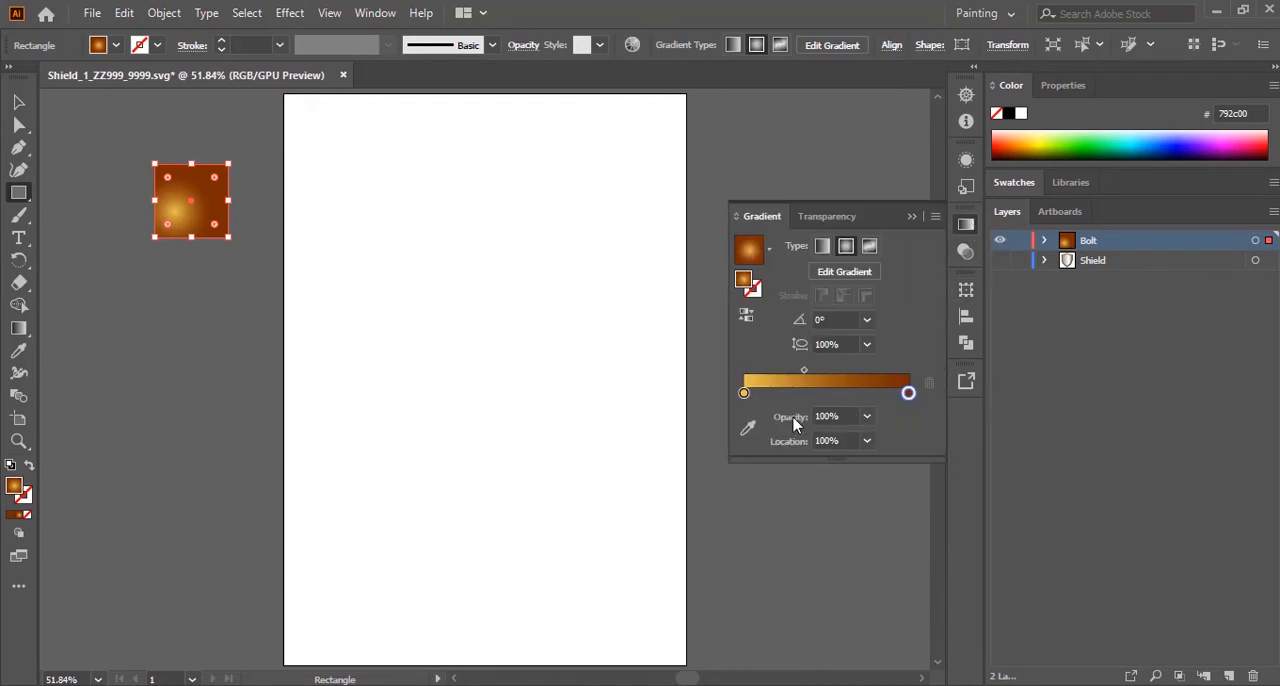
pyautogui.click(744, 394)
pyautogui.doubleClick(744, 394)
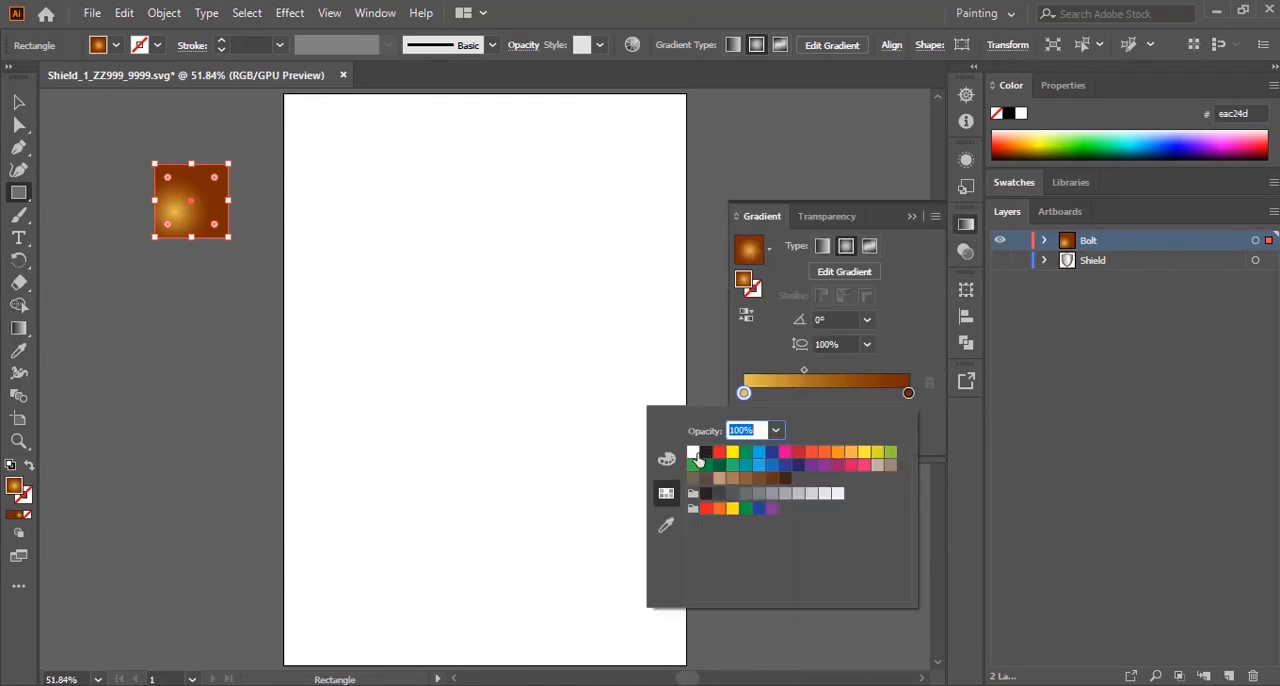
pyautogui.click(694, 456)
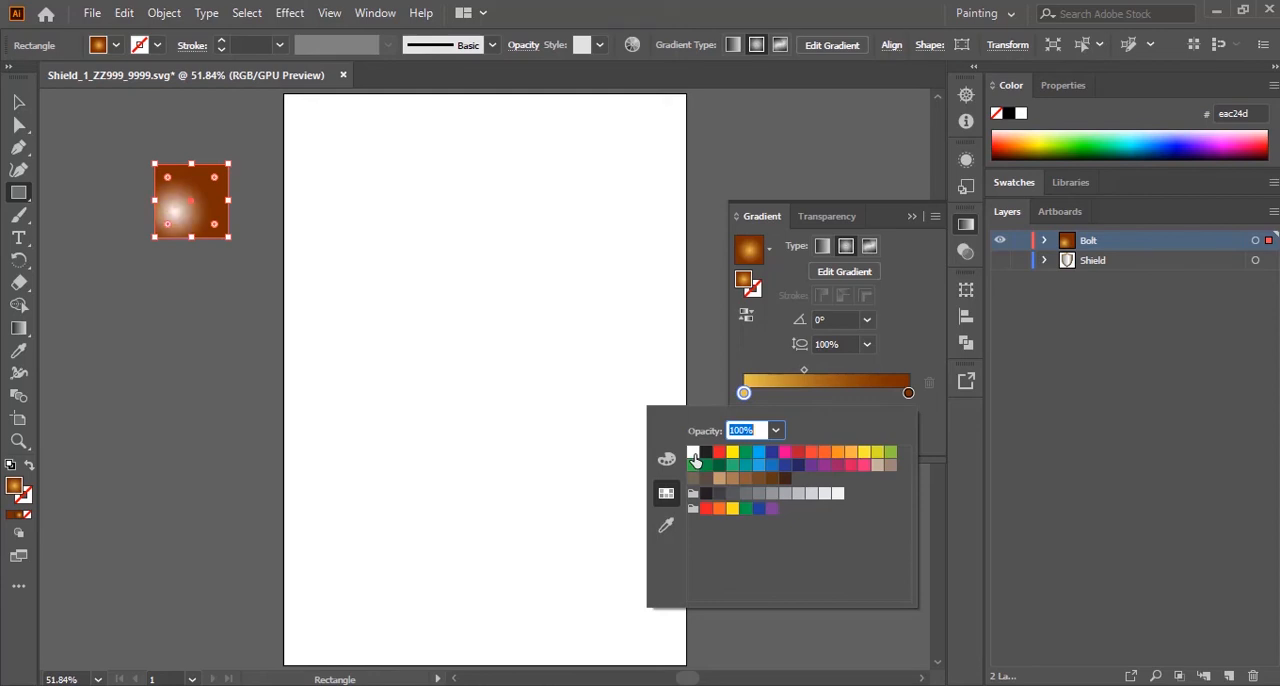
pyautogui.click(908, 394)
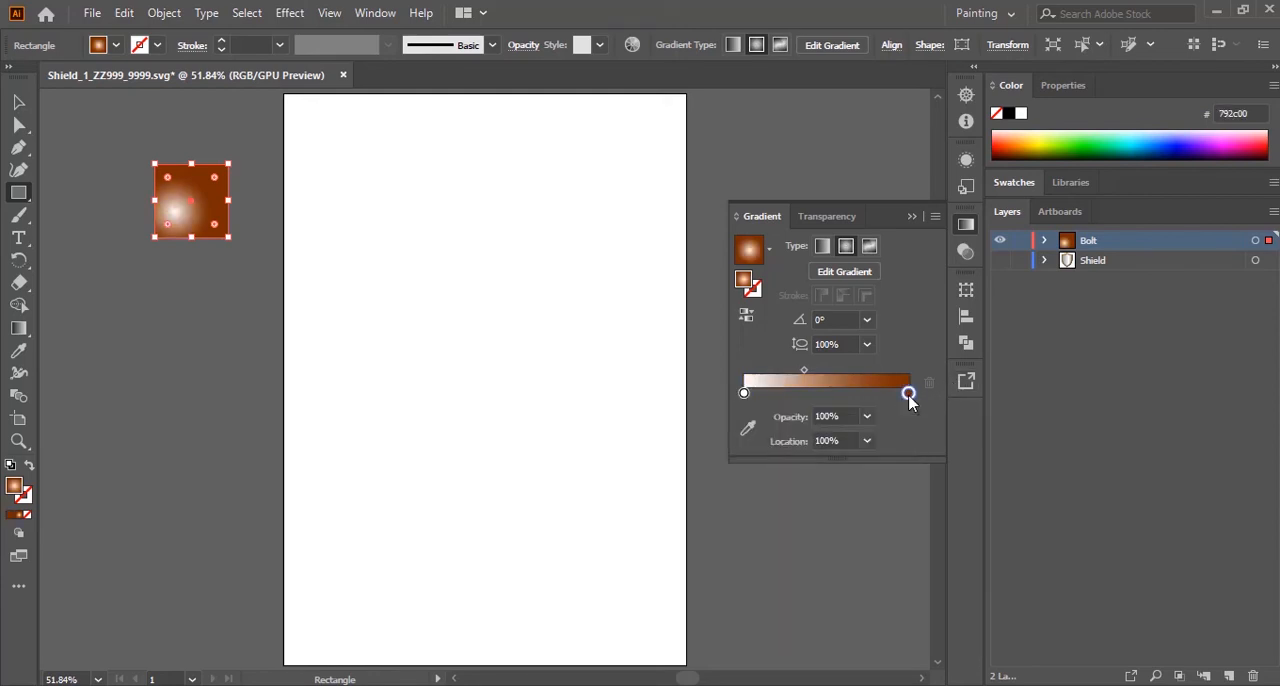
pyautogui.doubleClick(908, 394)
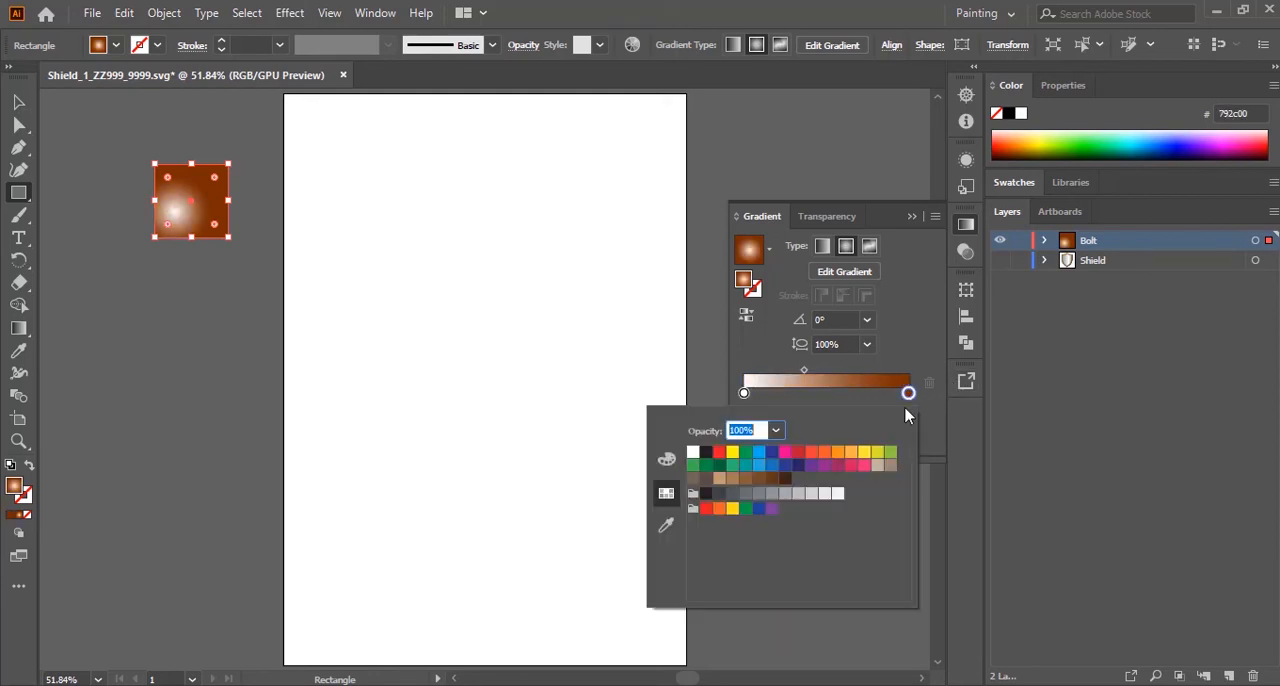
pyautogui.click(824, 453)
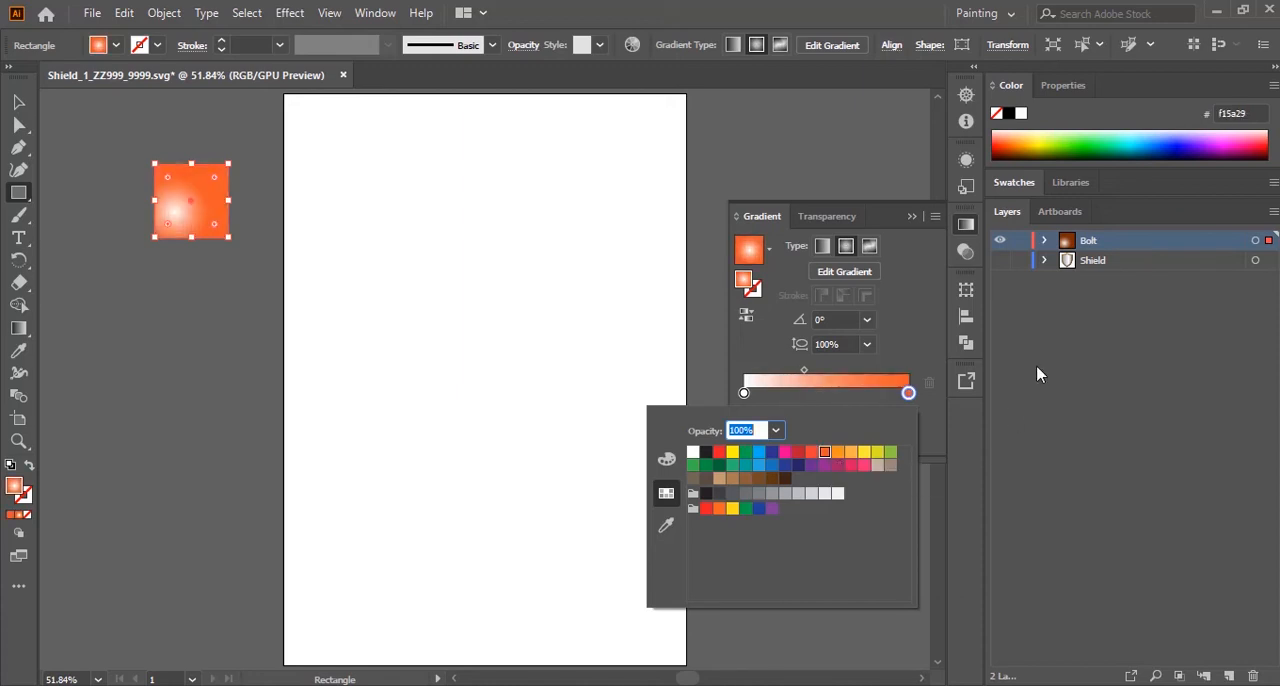
pyautogui.click(747, 350)
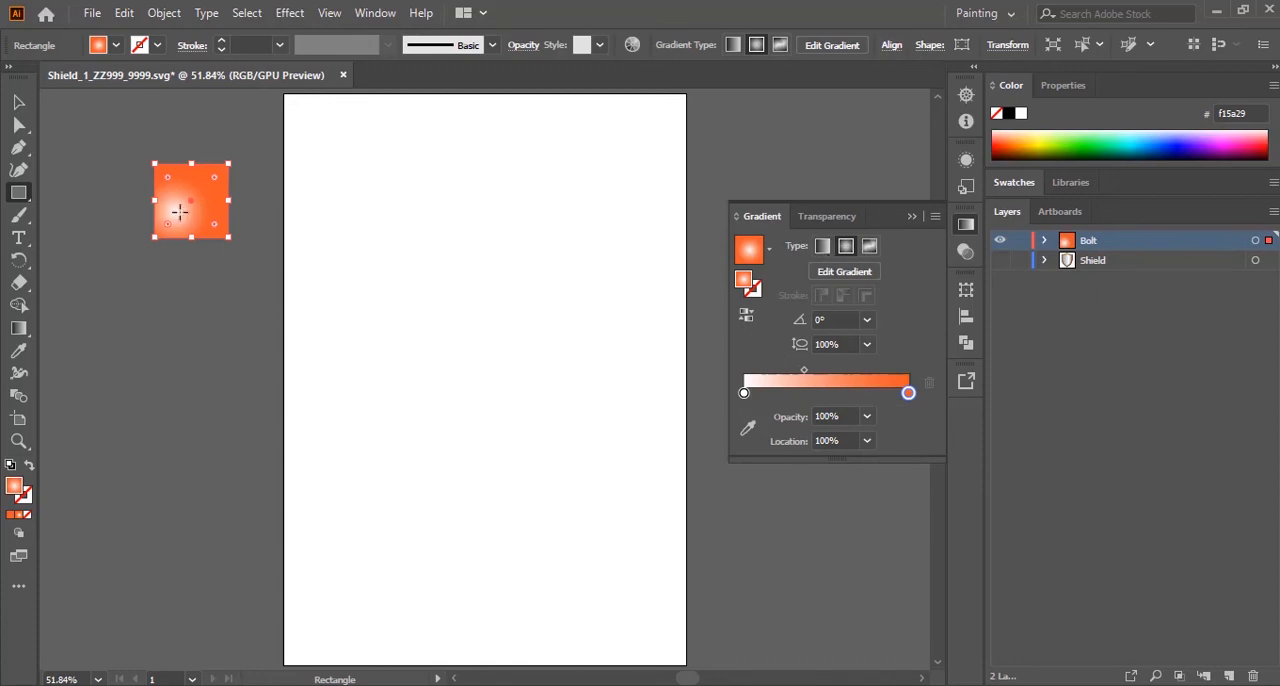
# Step: Make the square's gradient linear at a -90° angle, matching the vertical fade of the exam paper's bolt
pyautogui.click(822, 246)
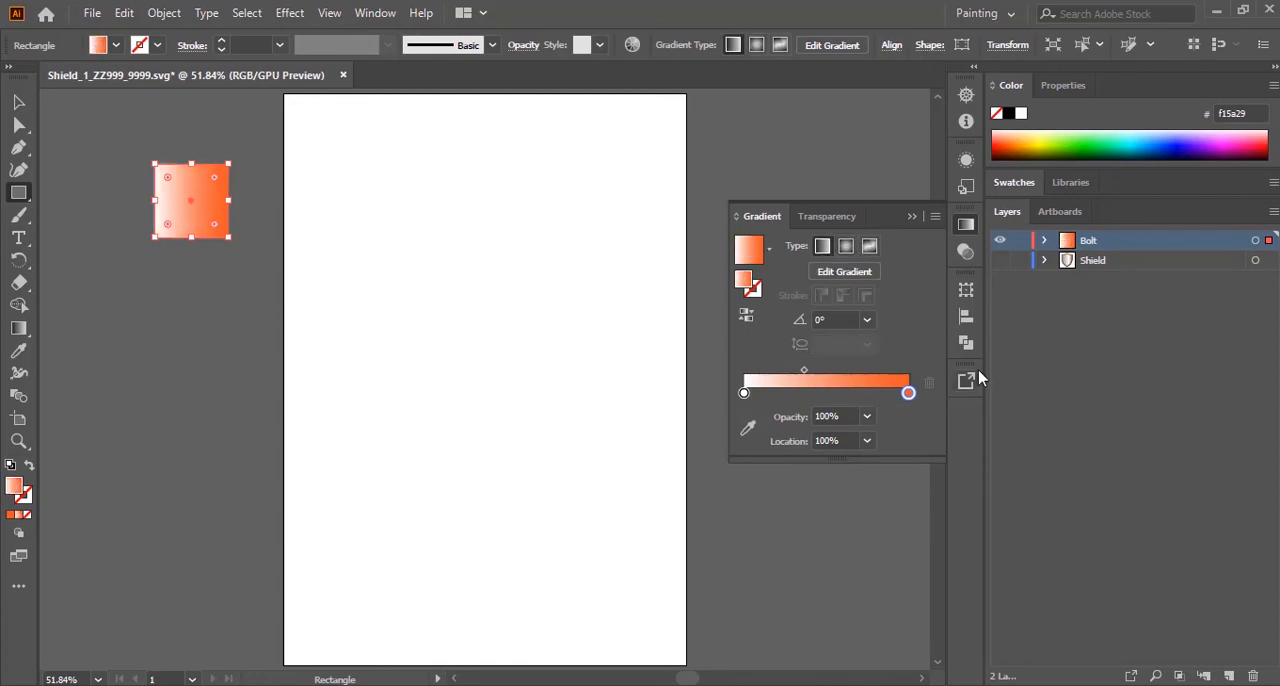
pyautogui.hotkey('alt', 'Tab')
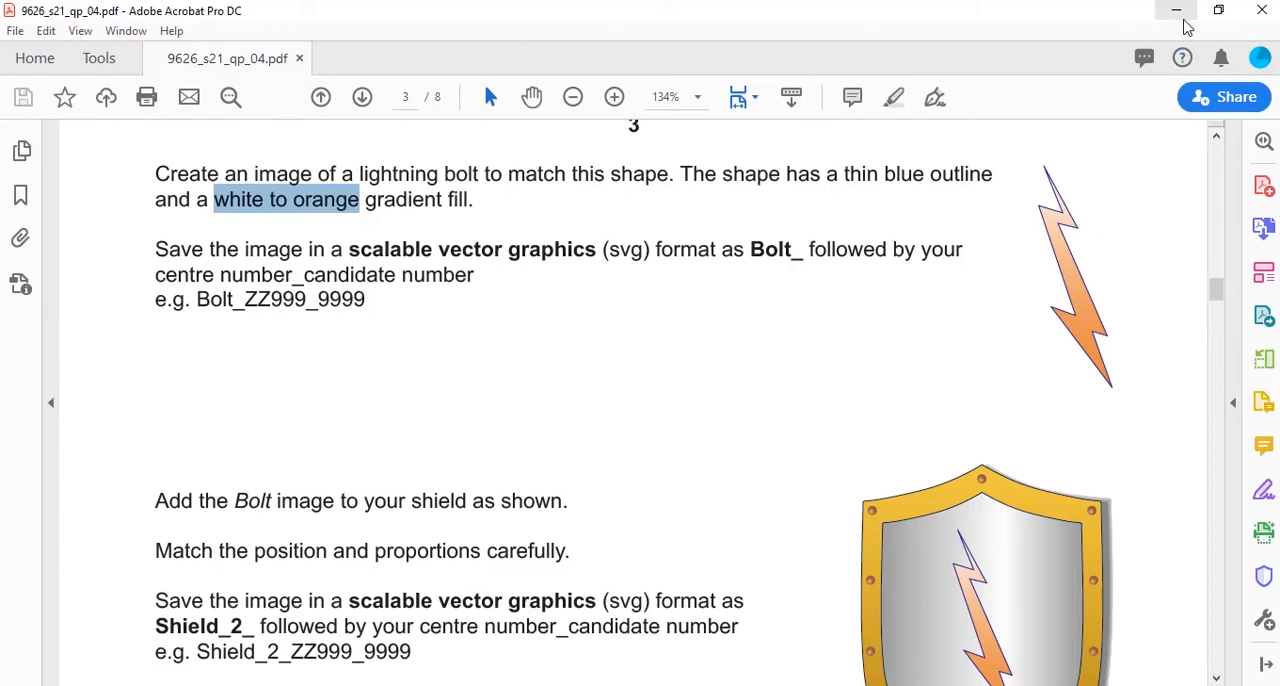
pyautogui.hotkey('alt', 'Tab')
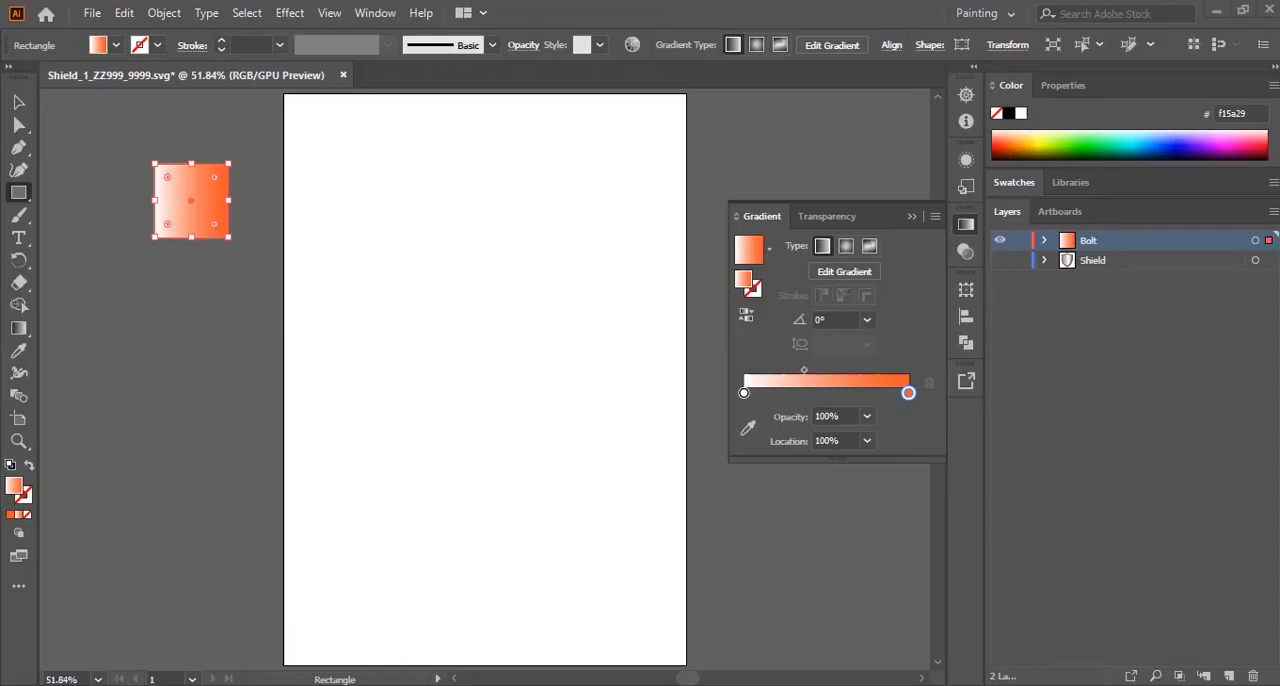
pyautogui.click(868, 320)
pyautogui.click(880, 600)
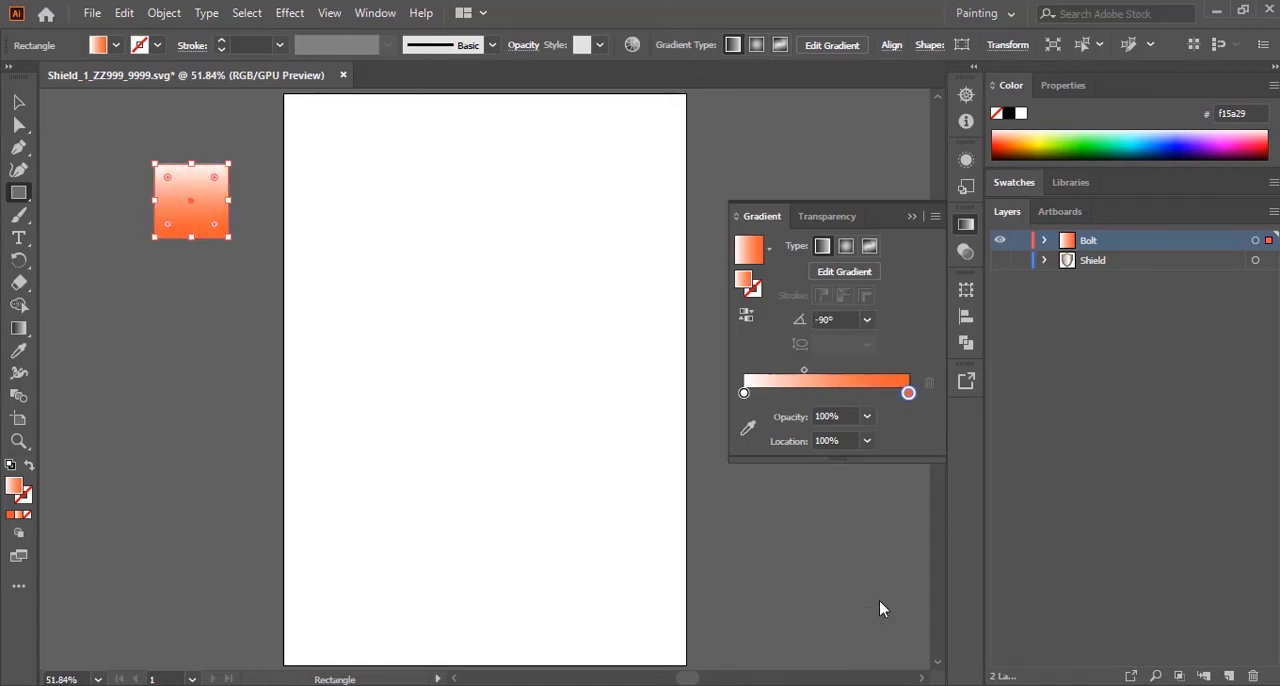
pyautogui.click(913, 218)
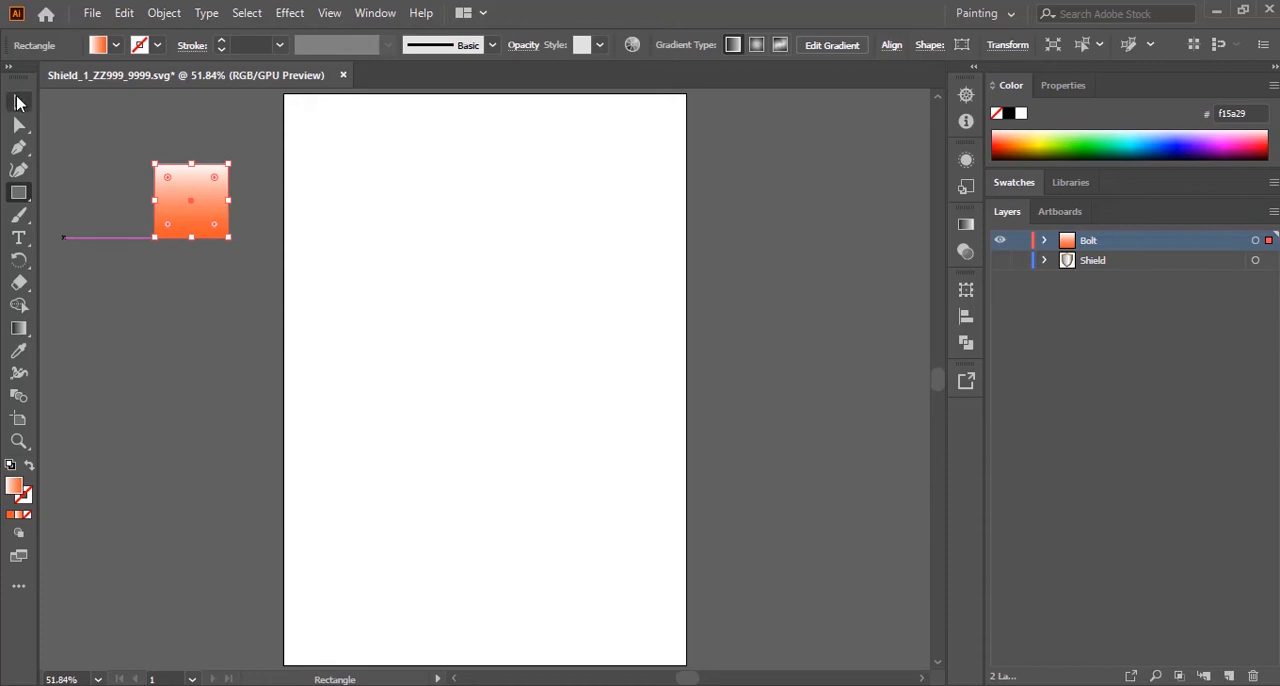
# Step: Deselect the square and set a blue stroke for new Pen tool paths, keeping the white-to-orange gradient fill
pyautogui.click(18, 101)
pyautogui.click(451, 423)
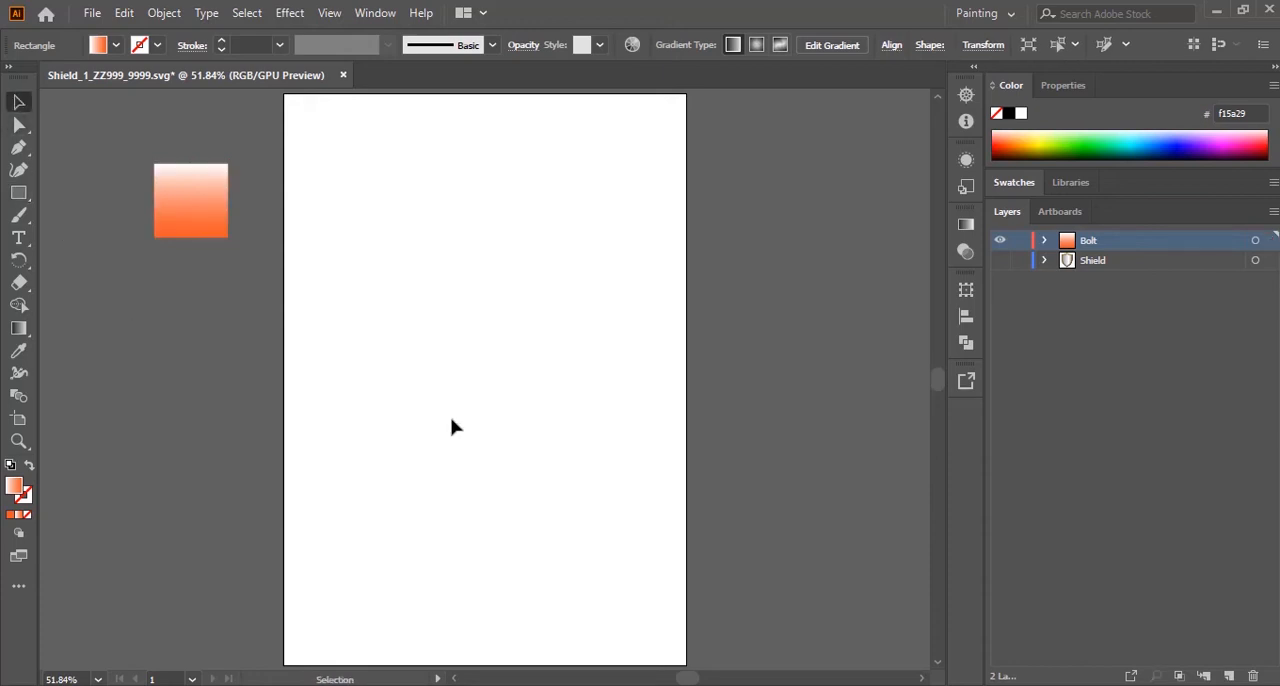
pyautogui.click(18, 149)
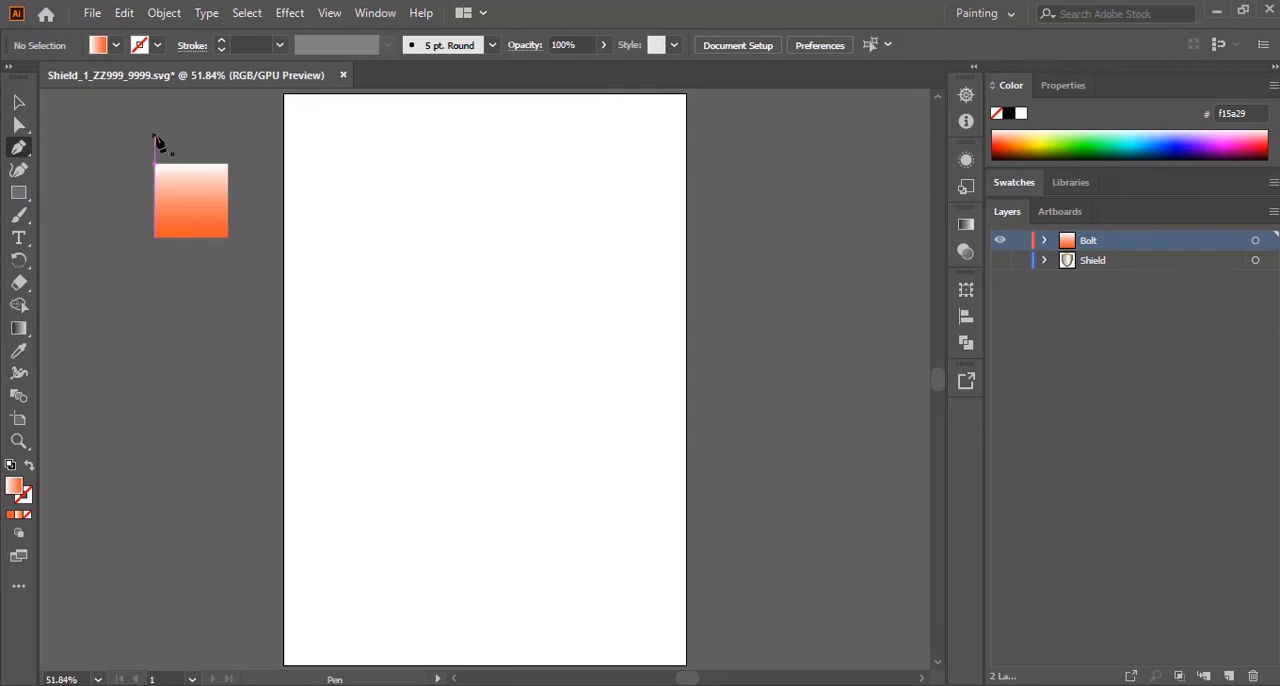
pyautogui.click(157, 46)
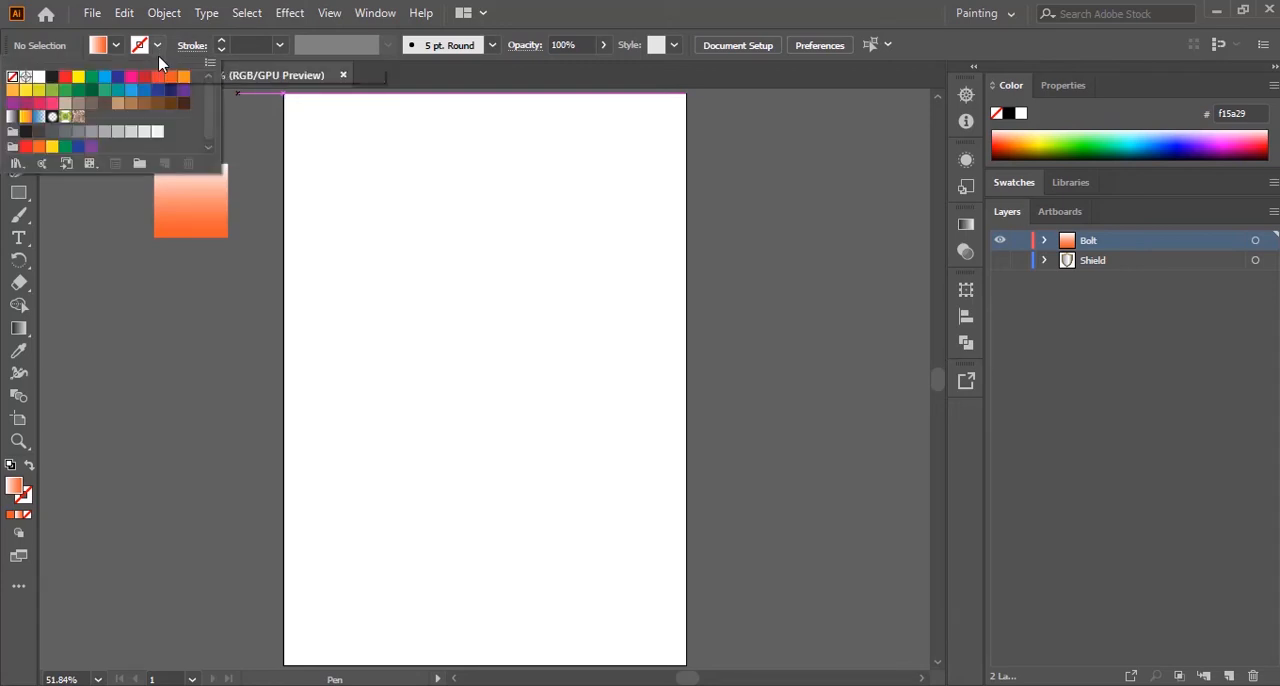
pyautogui.click(117, 80)
pyautogui.click(650, 8)
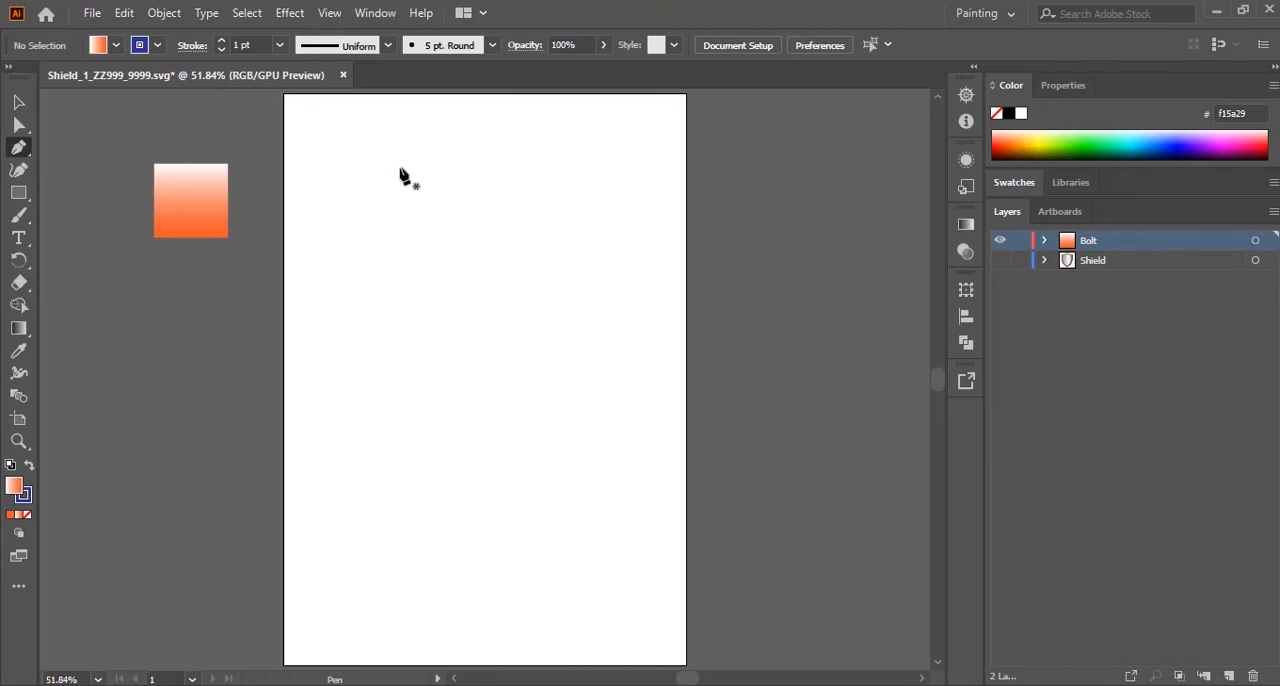
# Step: Draw a closed ten-point lightning bolt with straight Pen segments, slanting down across the artboard, and compare it with the exam paper's bolt
pyautogui.hotkey('alt', 'Tab')
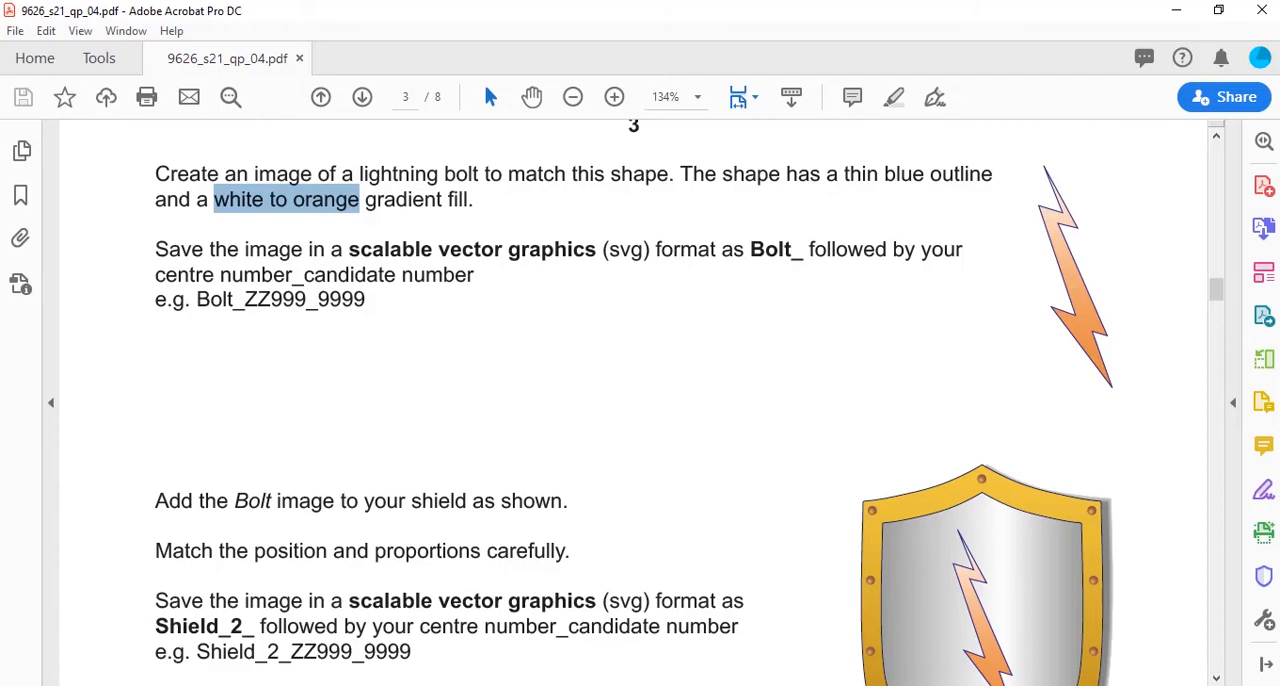
pyautogui.hotkey('alt', 'Tab')
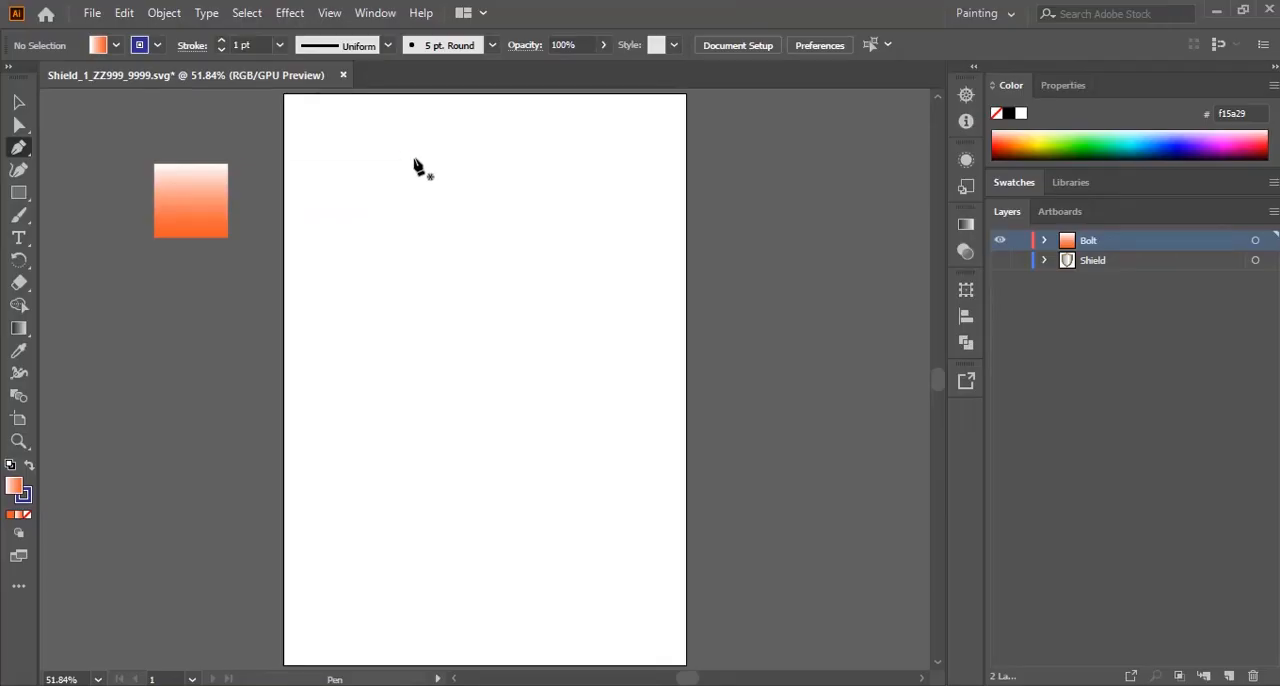
pyautogui.click(413, 157)
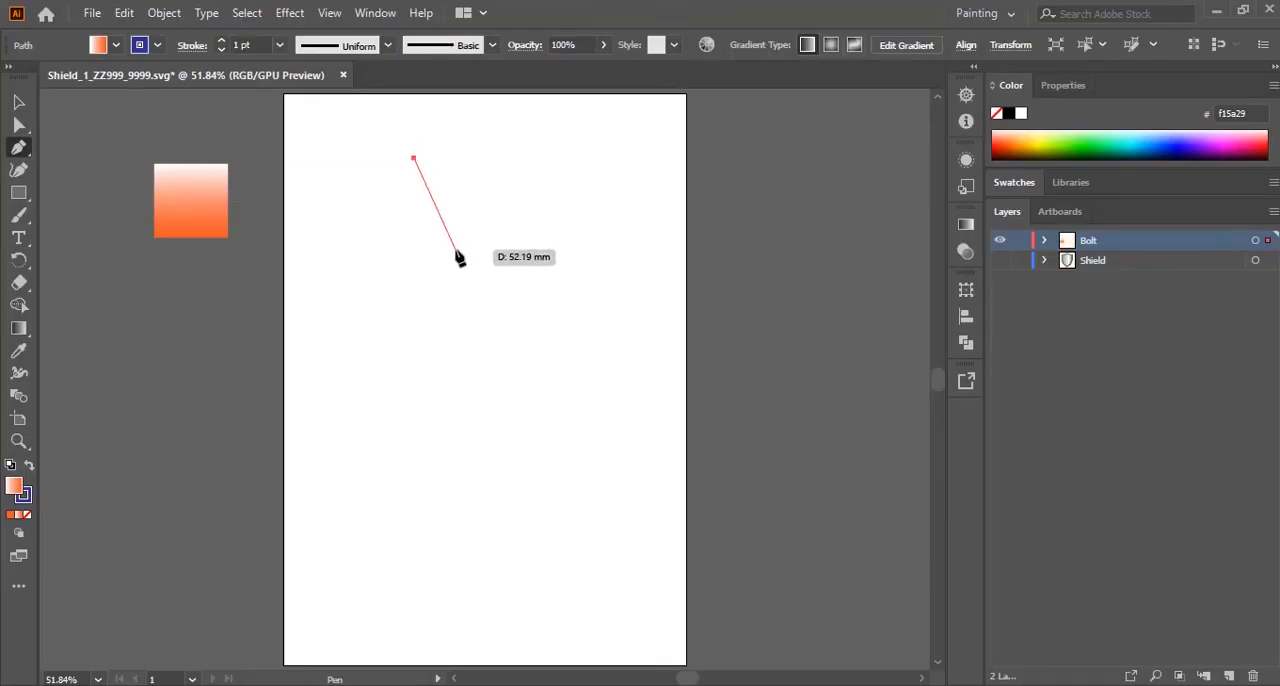
pyautogui.click(455, 249)
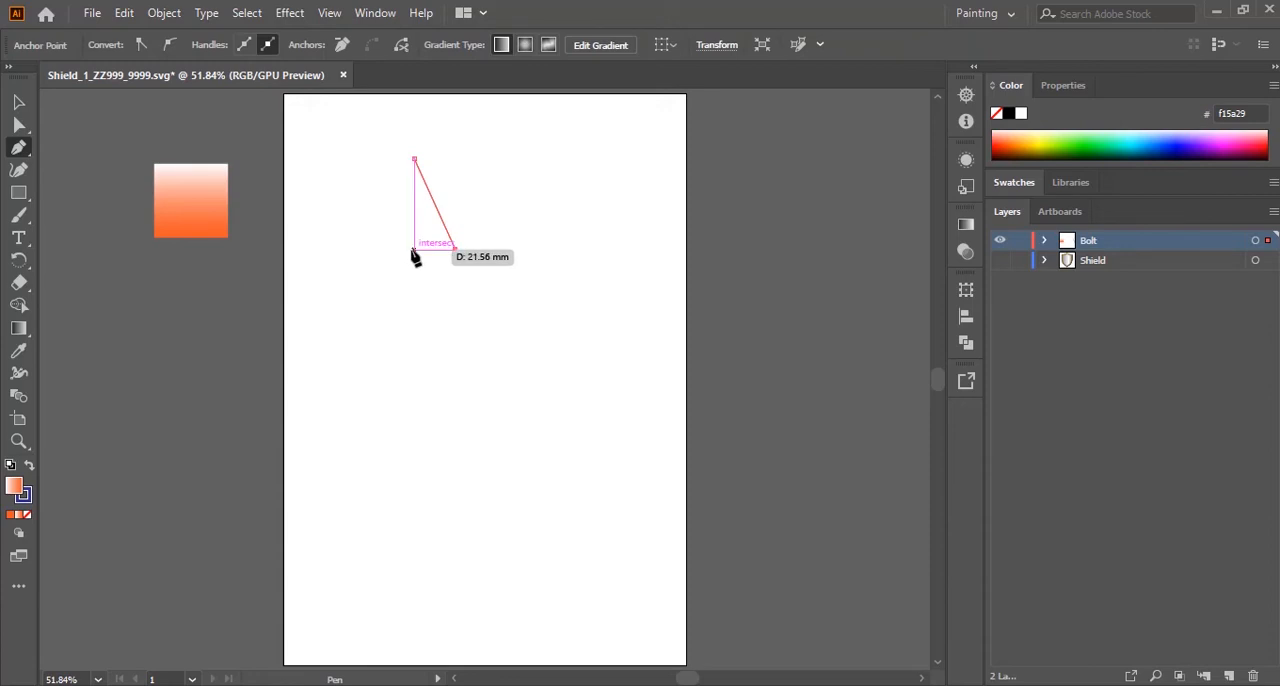
pyautogui.click(413, 250)
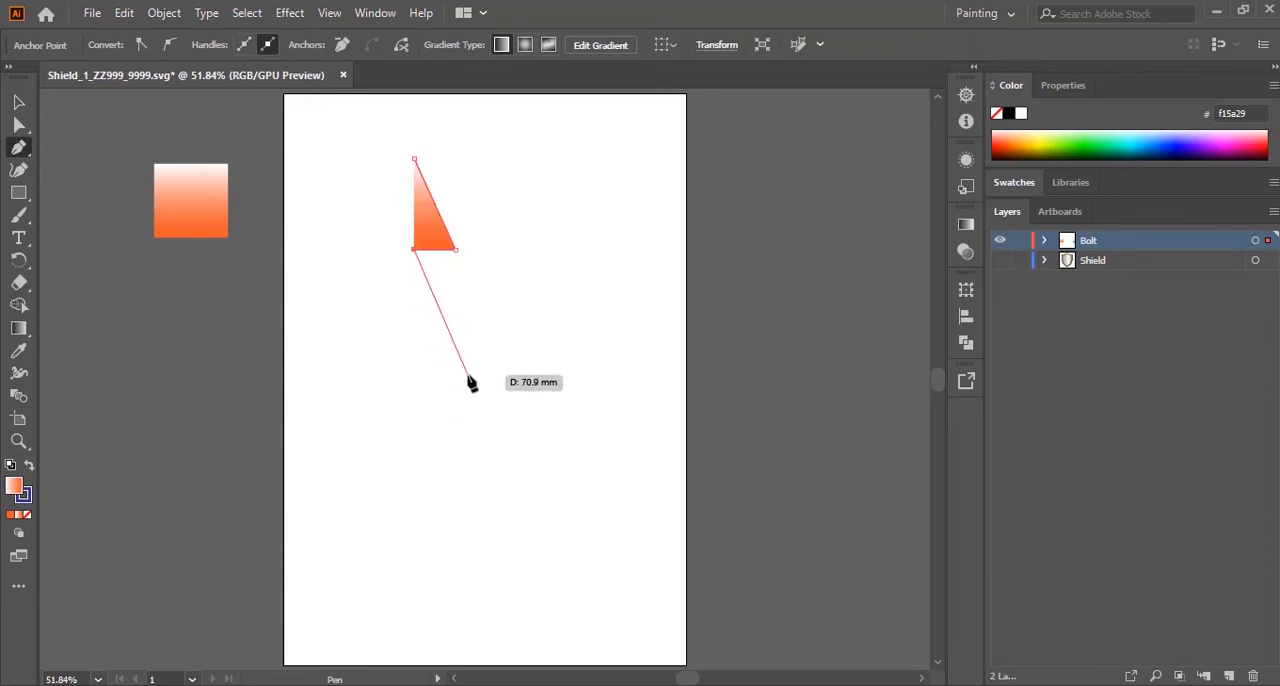
pyautogui.click(469, 381)
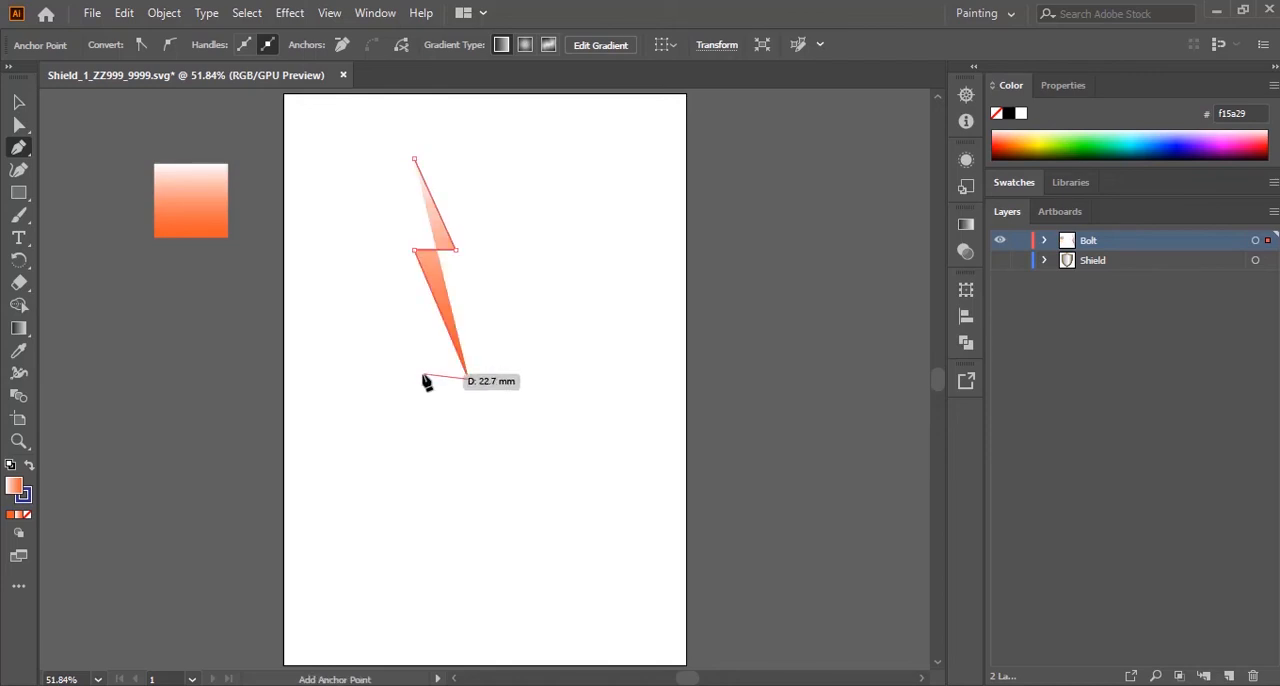
pyautogui.click(429, 381)
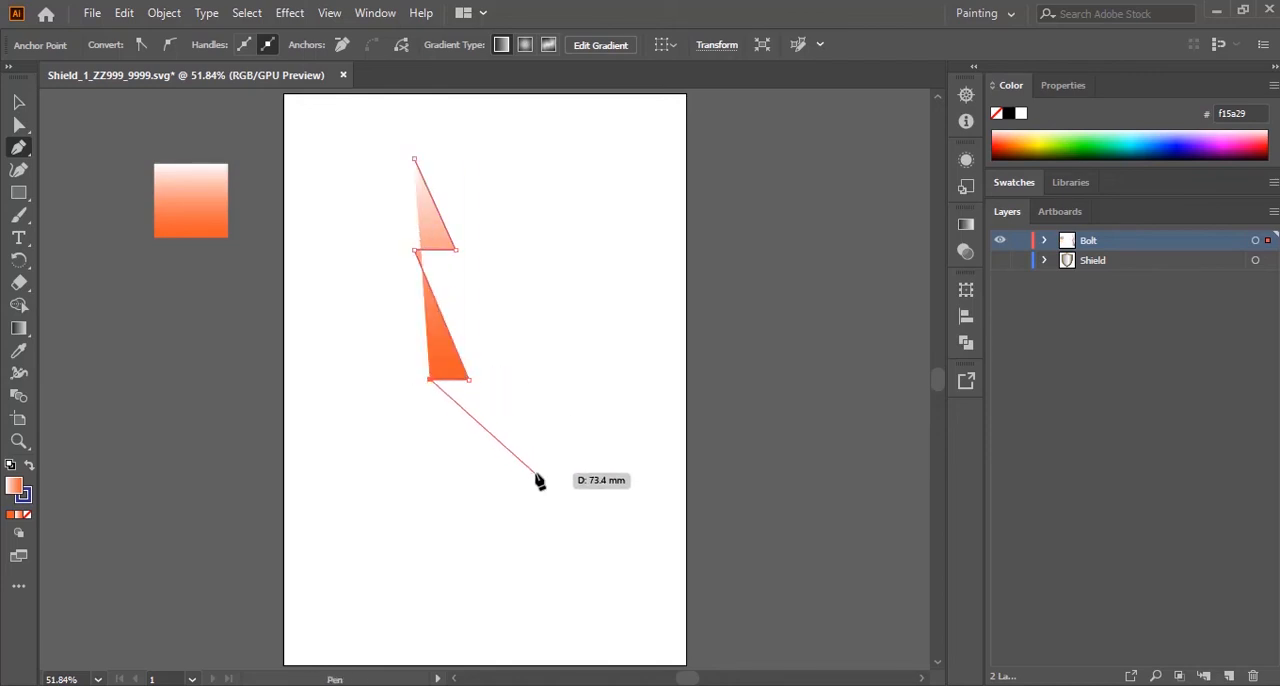
pyautogui.click(535, 471)
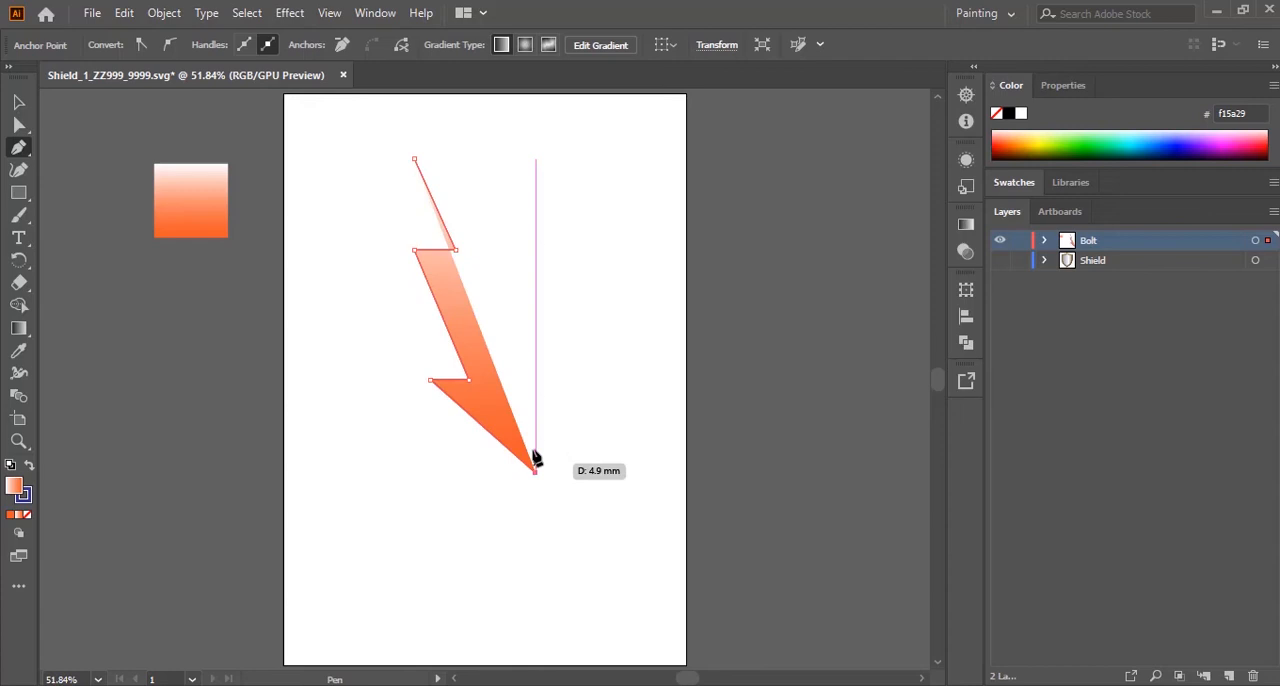
pyautogui.click(486, 395)
pyautogui.click(520, 396)
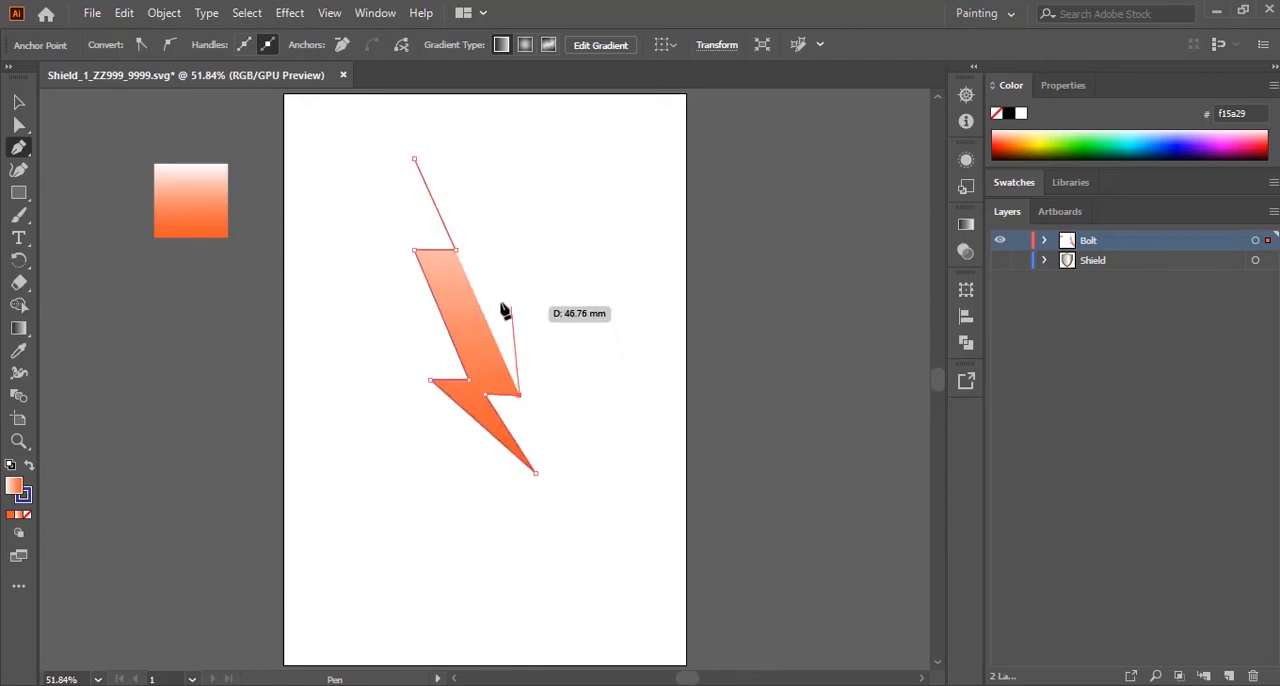
pyautogui.click(457, 266)
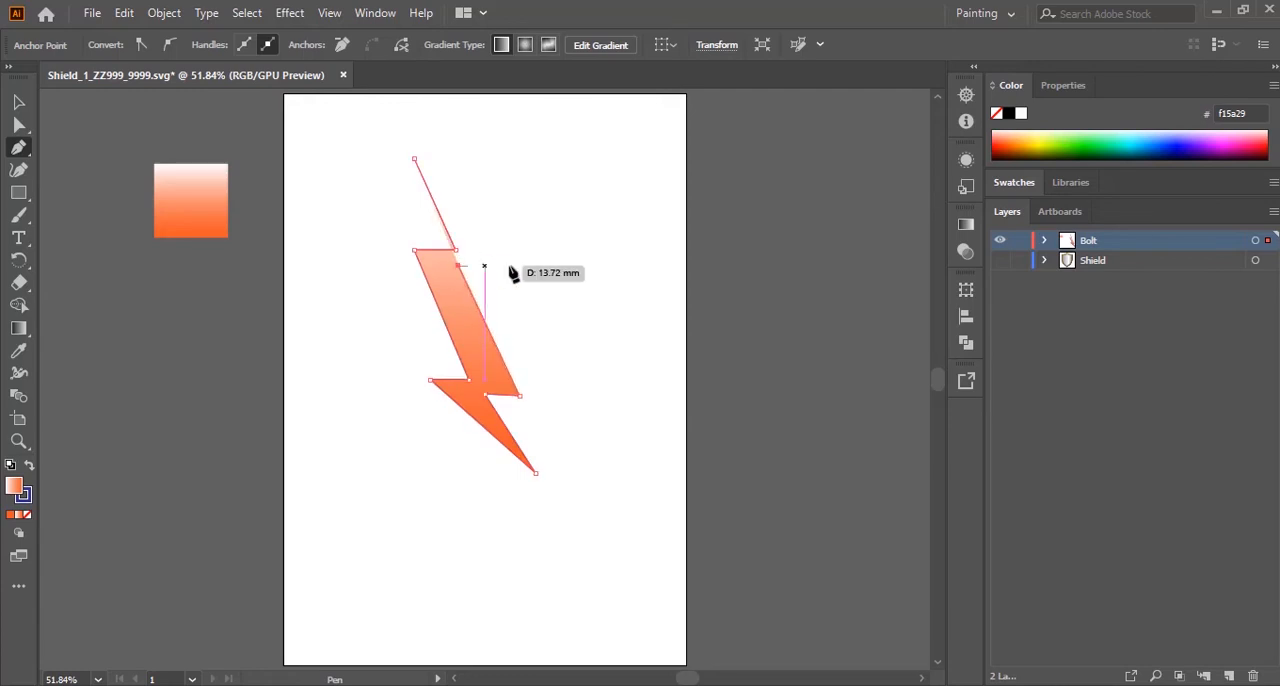
pyautogui.click(504, 265)
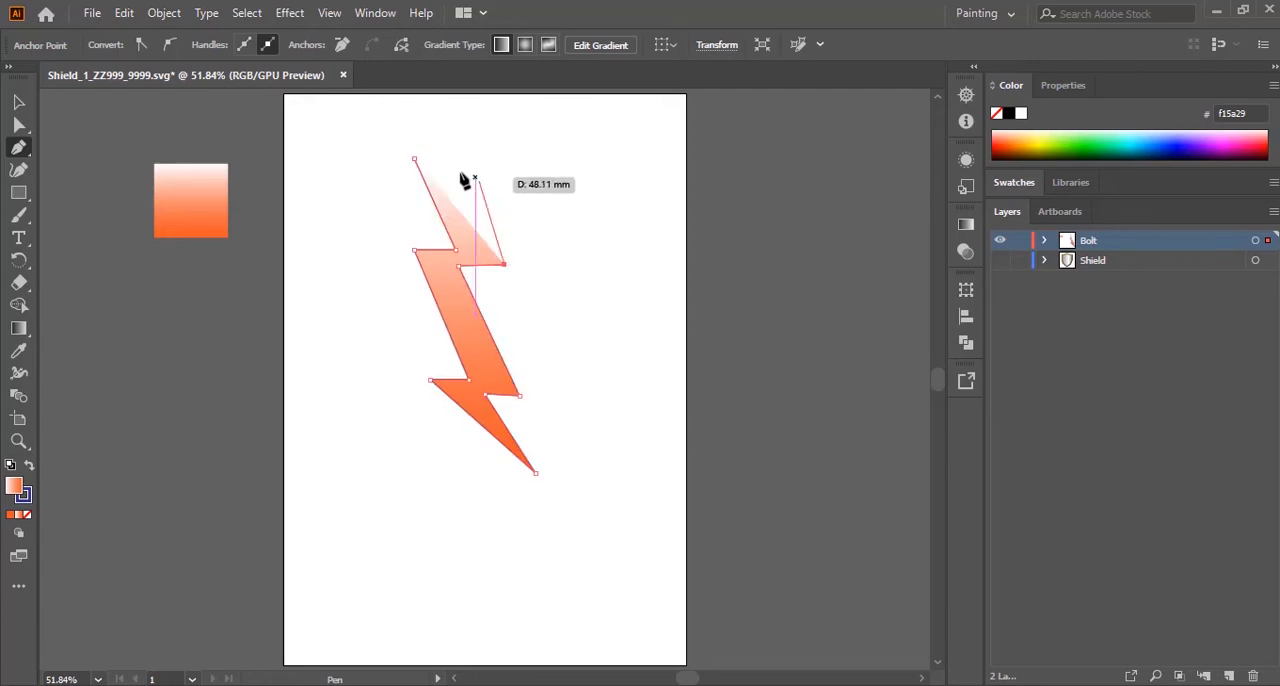
pyautogui.click(416, 160)
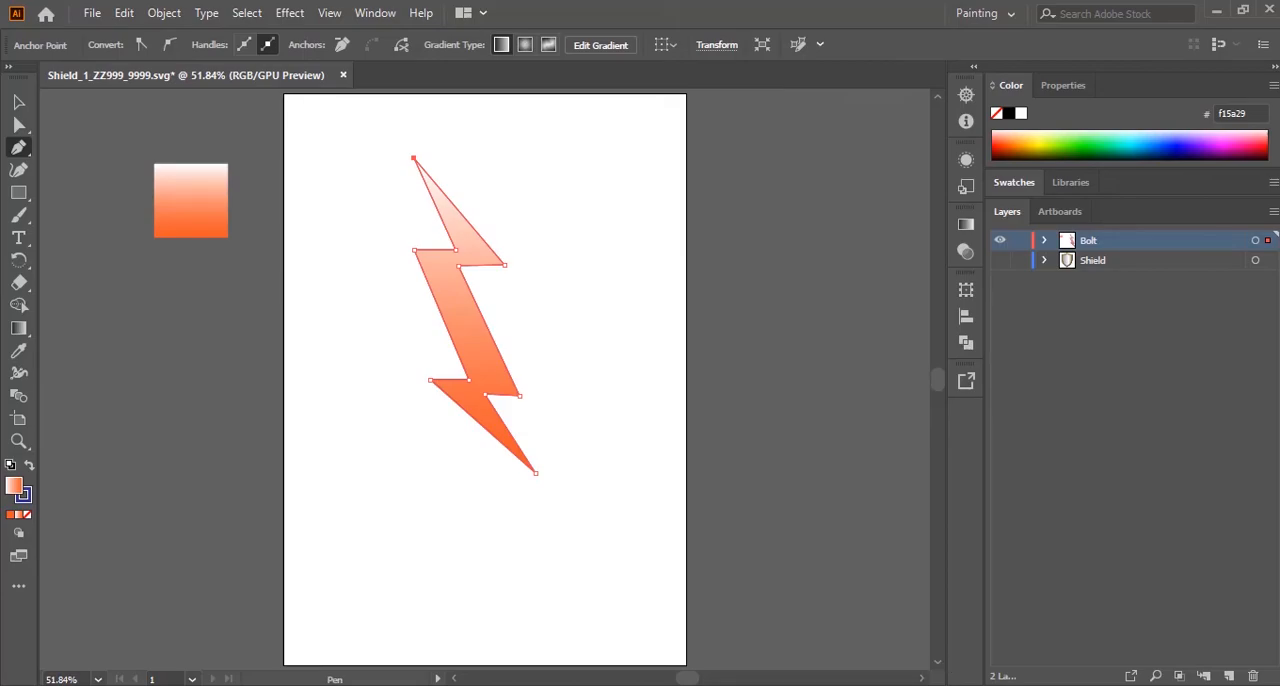
pyautogui.hotkey('alt', 'Tab')
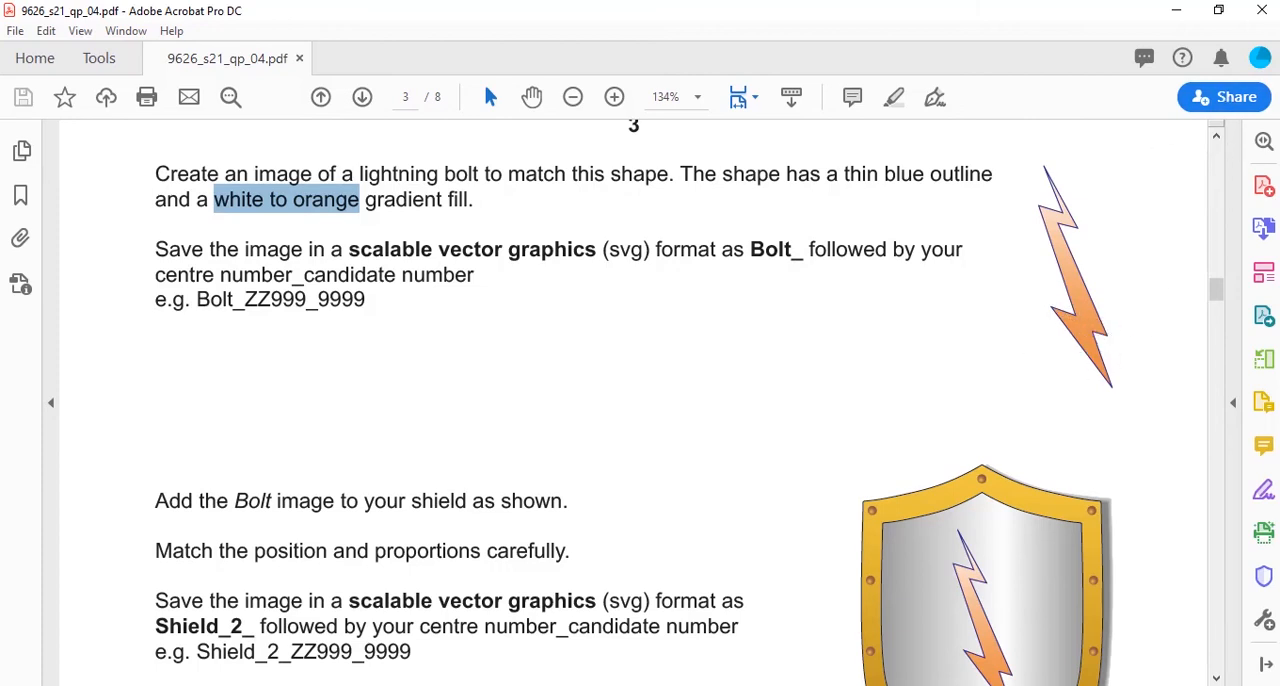
# Step: Back in Illustrator, narrow the bolt's top spike by moving its inner-left notch point left and its outer-right corner inward
pyautogui.hotkey('alt', 'Tab')
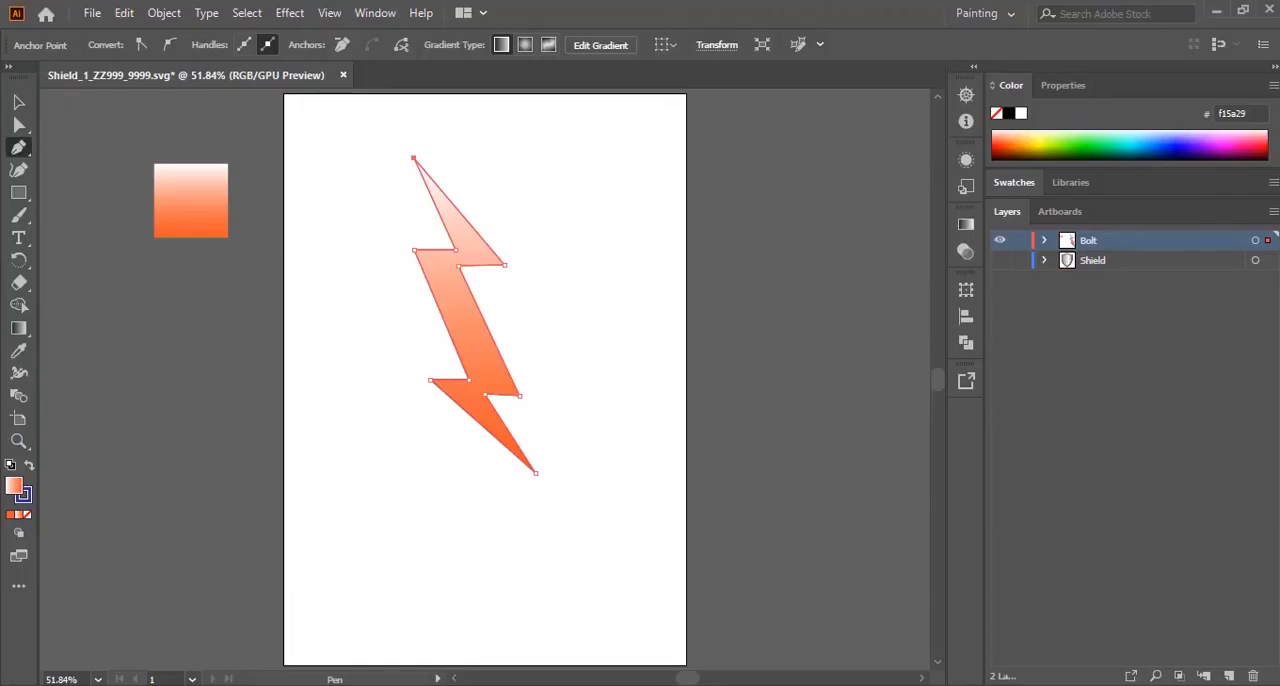
pyautogui.click(18, 126)
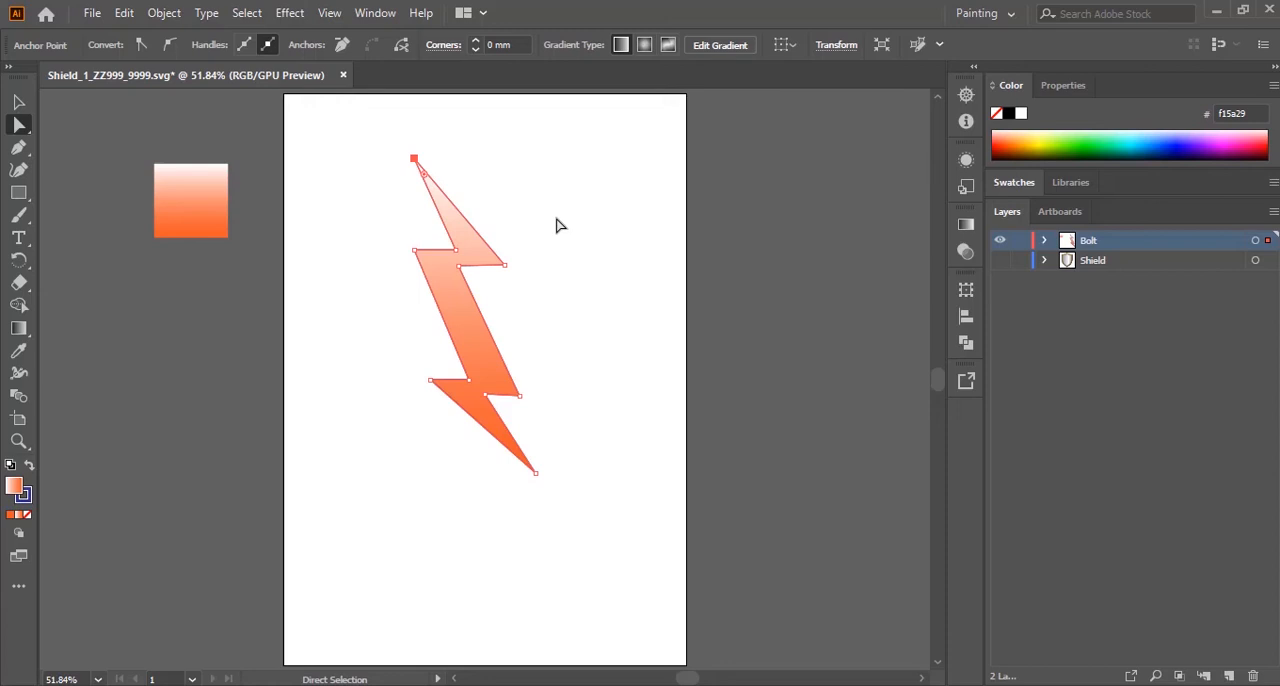
pyautogui.hotkey('ctrl', '=')
pyautogui.hotkey('ctrl', '=')
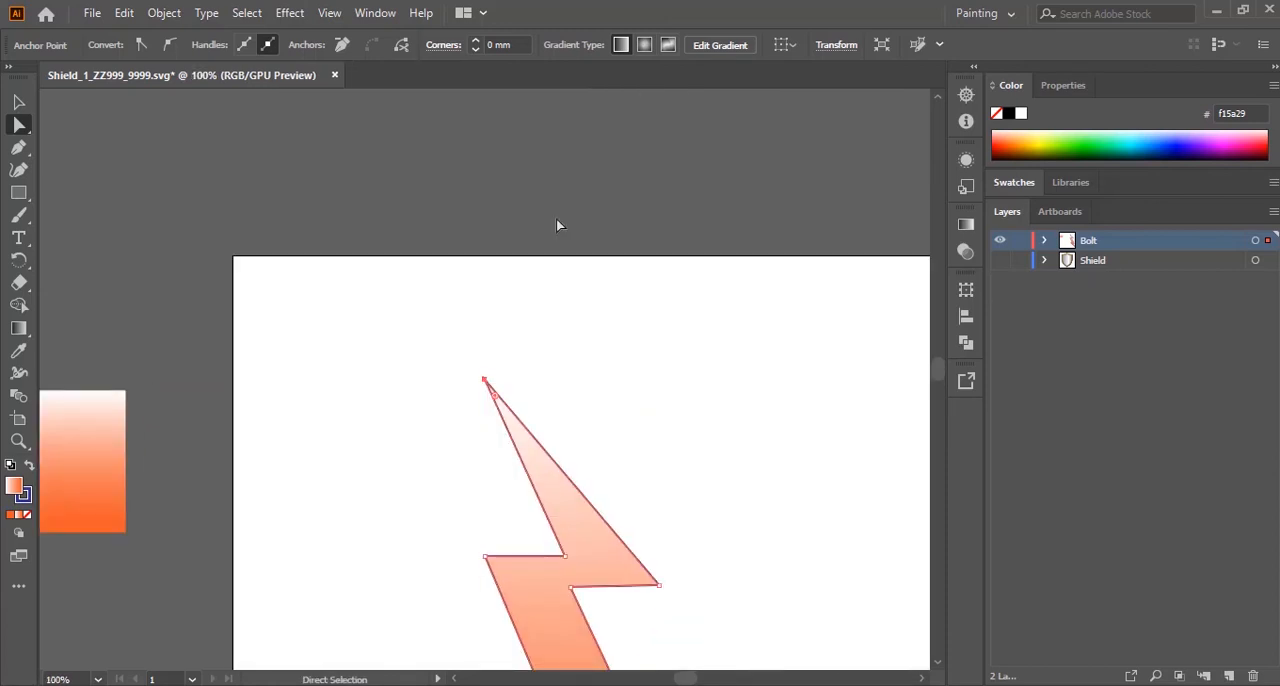
pyautogui.scroll(-5, 557, 225)
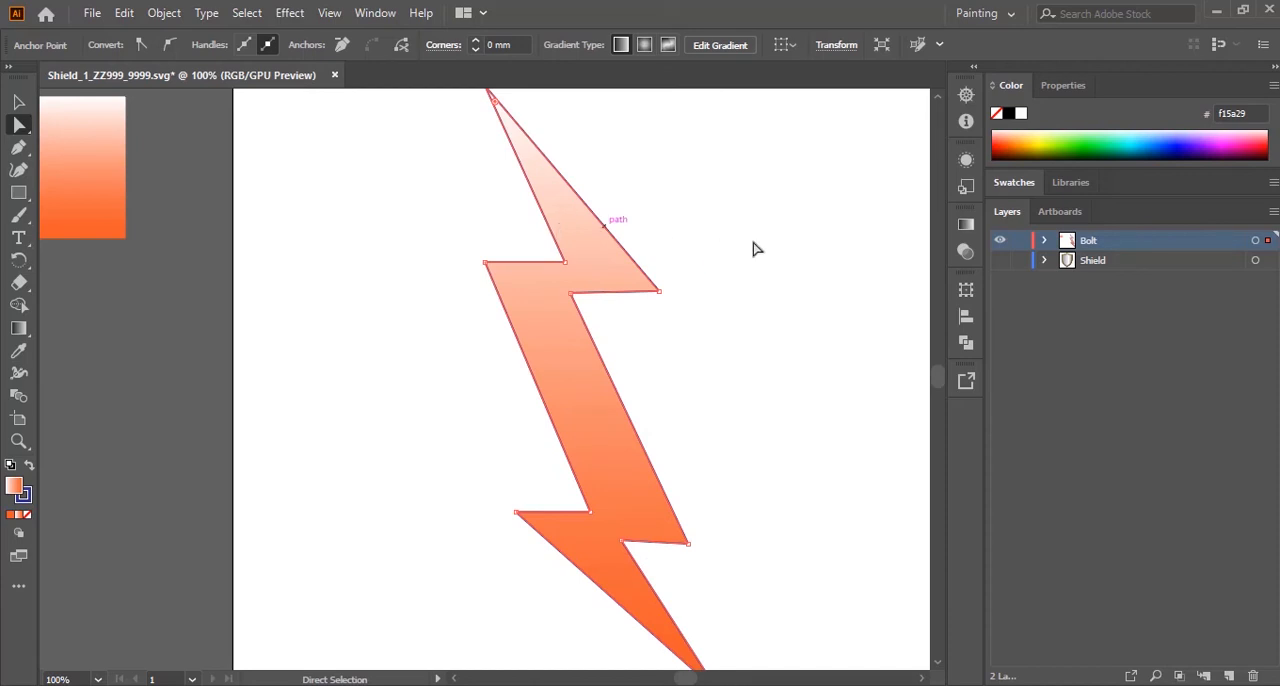
pyautogui.scroll(1, 731, 180)
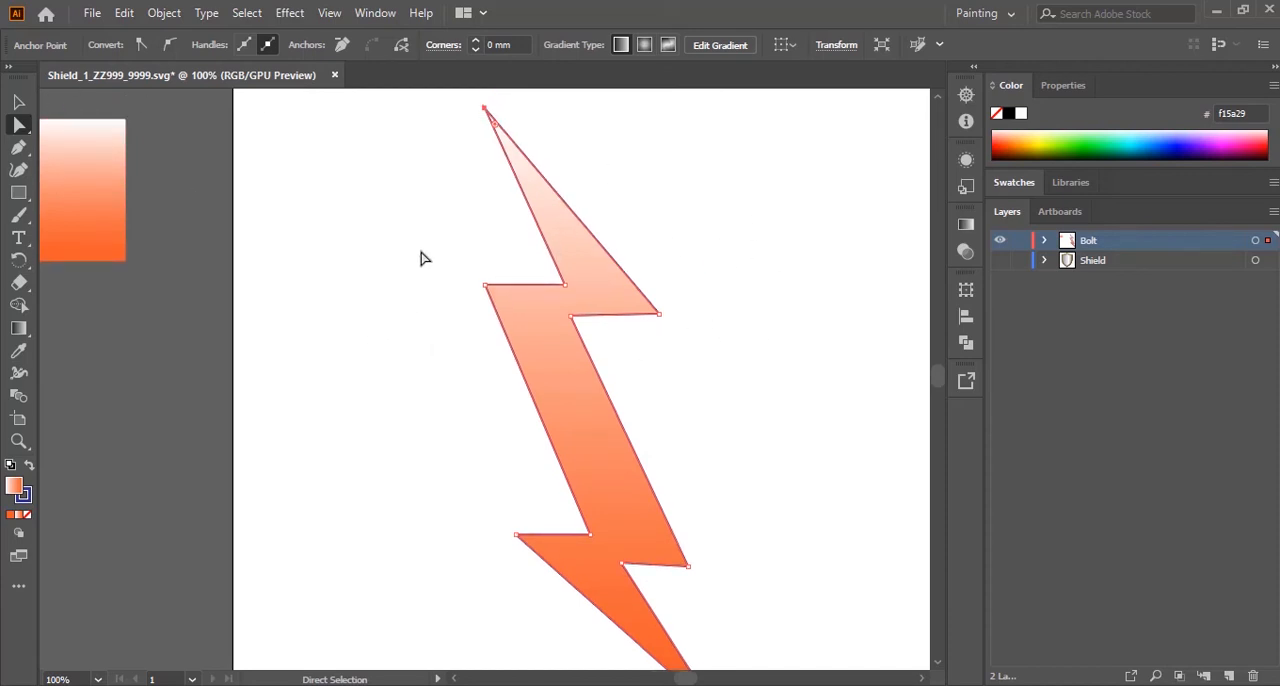
pyautogui.click(449, 277)
pyautogui.moveTo(435, 251); pyautogui.dragTo(500, 302)
pyautogui.moveTo(516, 255); pyautogui.dragTo(541, 290)
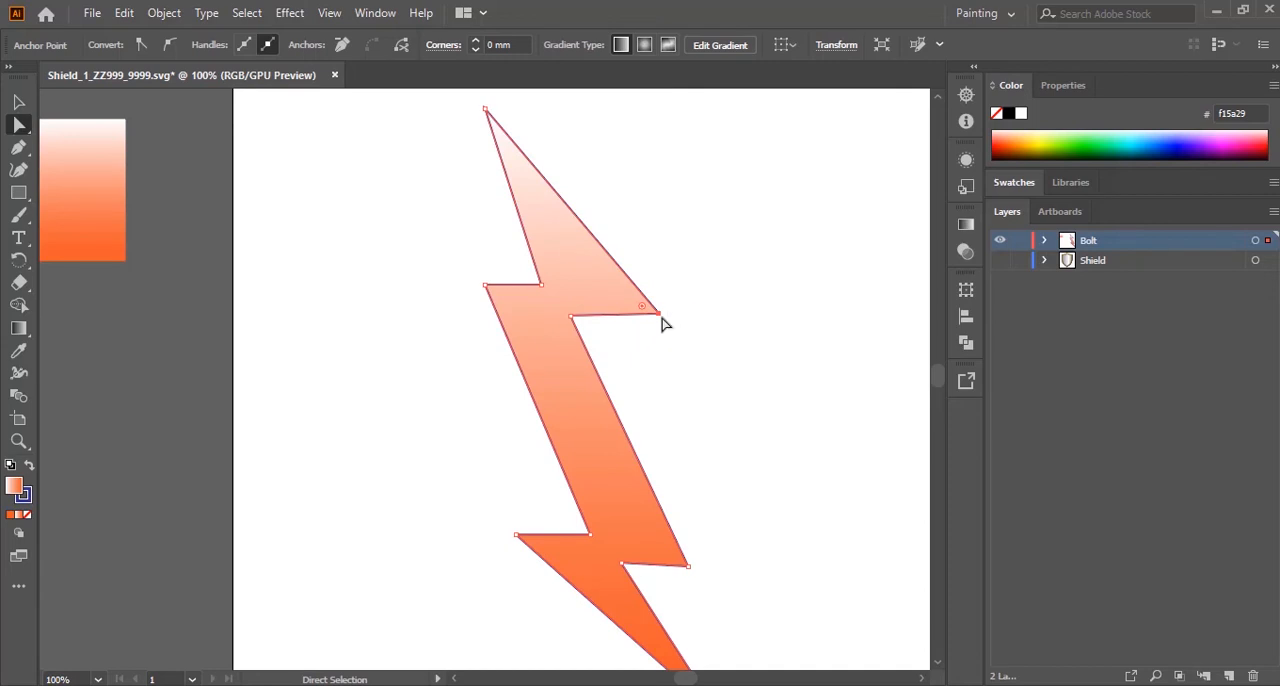
pyautogui.moveTo(660, 318); pyautogui.dragTo(601, 316)
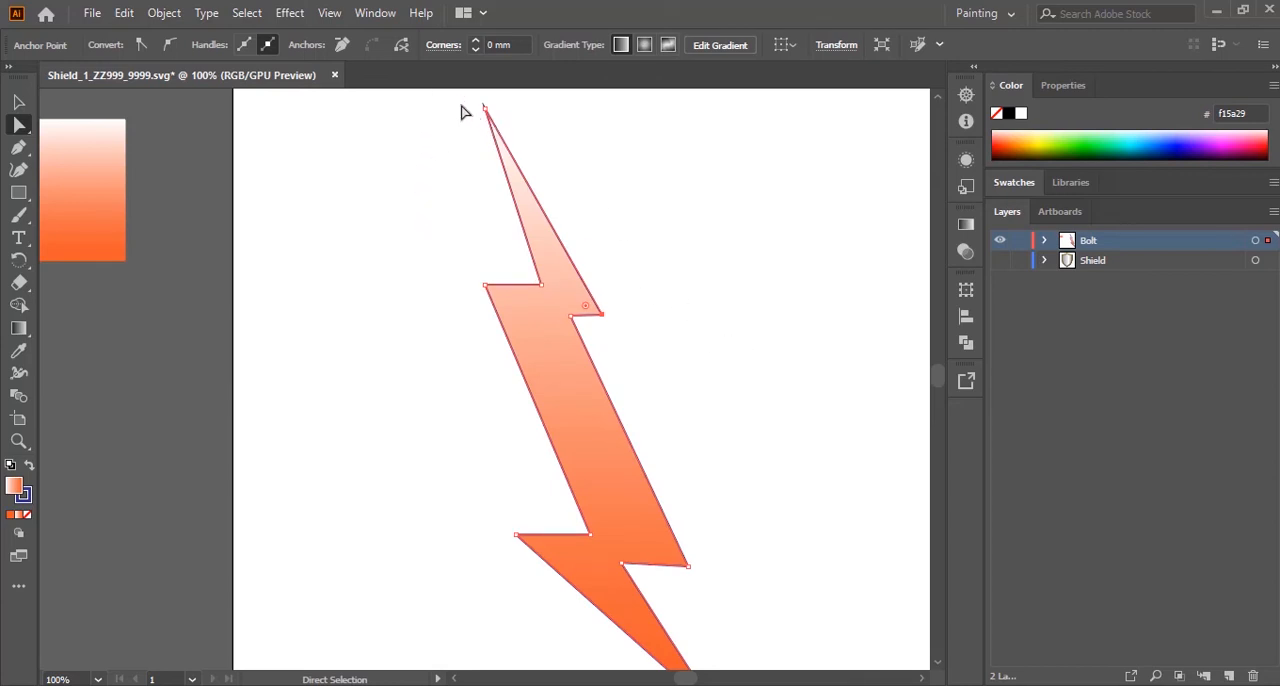
# Step: Shift the bolt's top tip down and slightly right, and move the two points of the upper-right notch slightly left
pyautogui.moveTo(456, 100); pyautogui.dragTo(526, 160)
pyautogui.moveTo(487, 113); pyautogui.dragTo(502, 162)
pyautogui.moveTo(692, 266); pyautogui.dragTo(592, 342)
pyautogui.click(667, 357)
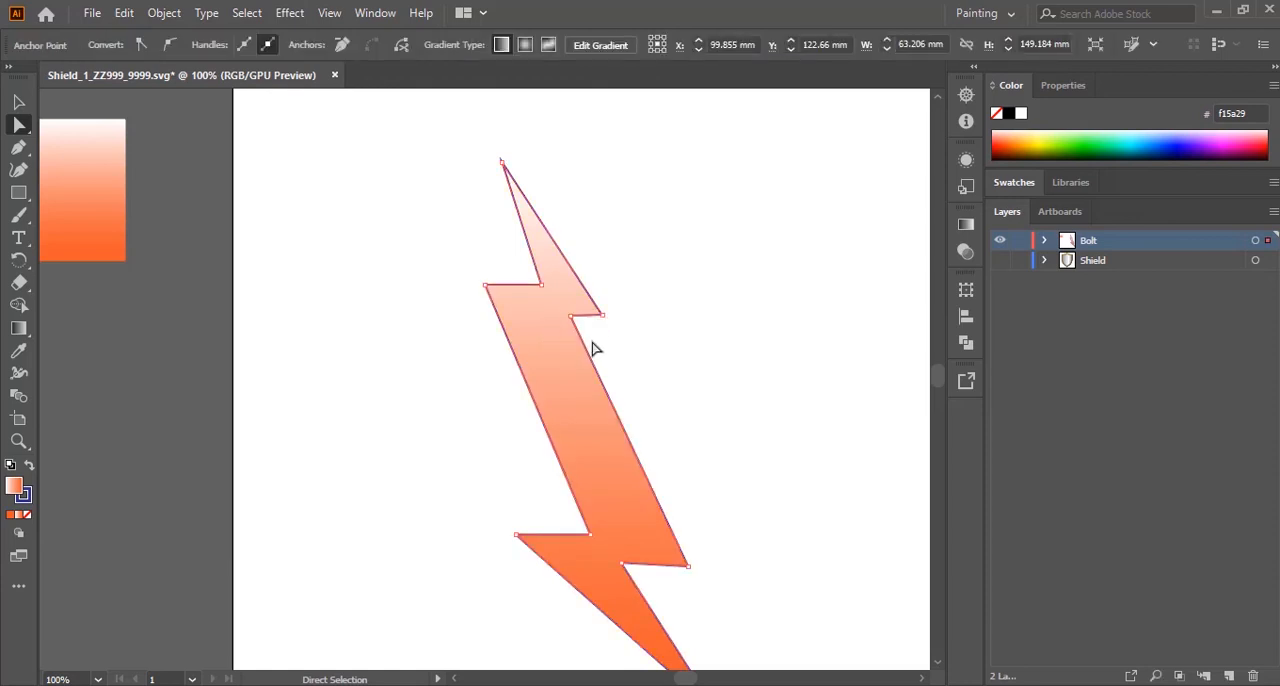
pyautogui.moveTo(548, 308)
pyautogui.mouseDown()
pyautogui.moveTo(571, 318)
pyautogui.moveTo(552, 300)
pyautogui.mouseUp()
# Step: Slim the bolt's lower half by moving its lower-right corner inward and its bottom tip left and slightly down
pyautogui.scroll(-4, 689, 340)
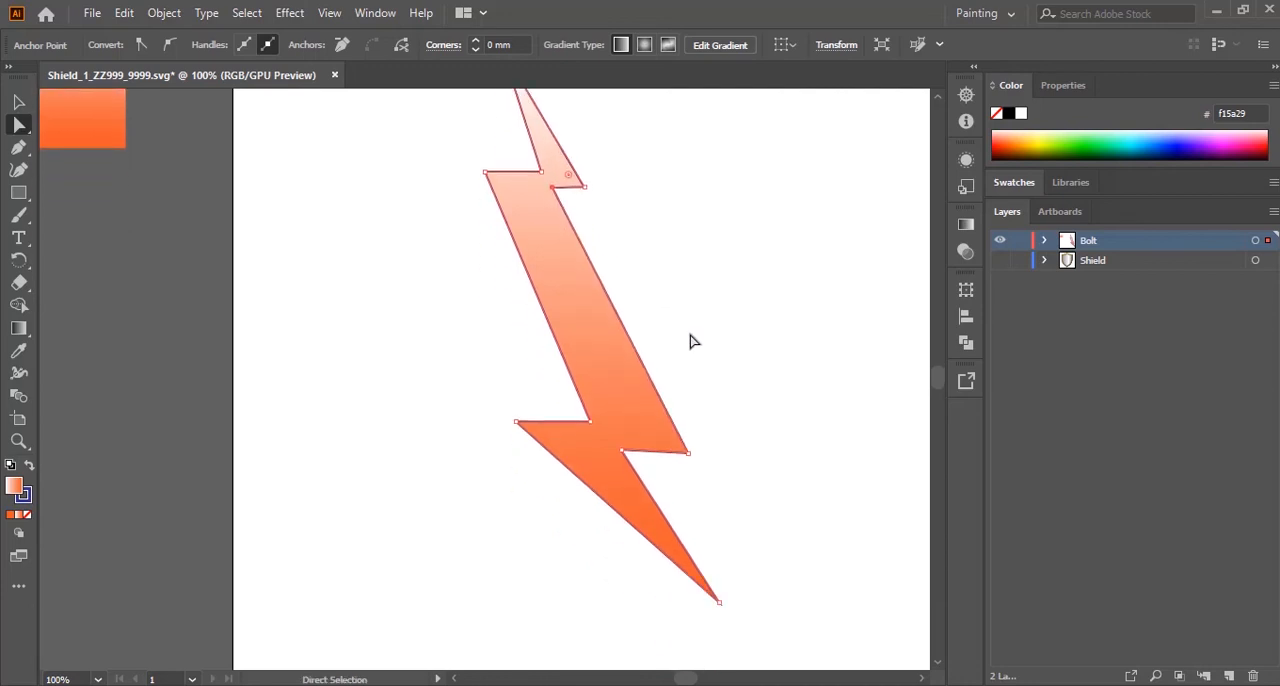
pyautogui.scroll(2, 733, 364)
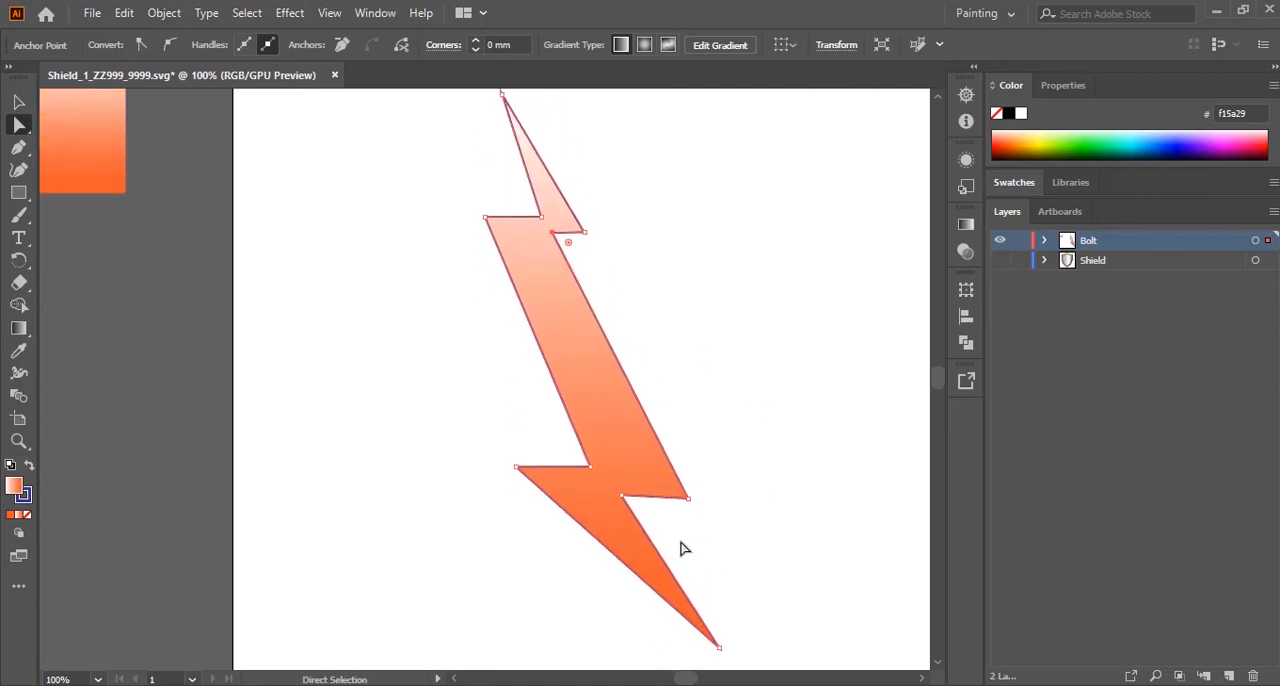
pyautogui.moveTo(686, 498)
pyautogui.mouseDown()
pyautogui.moveTo(669, 489)
pyautogui.moveTo(667, 505)
pyautogui.mouseUp()
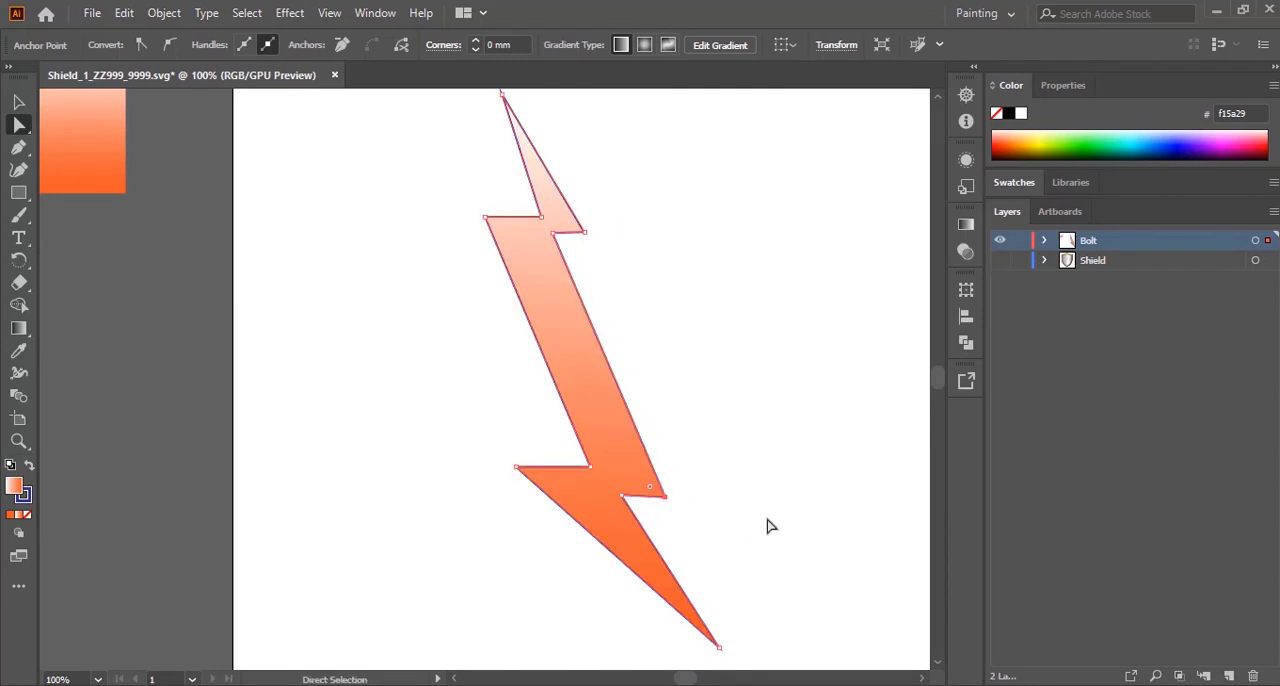
pyautogui.scroll(-5, 768, 515)
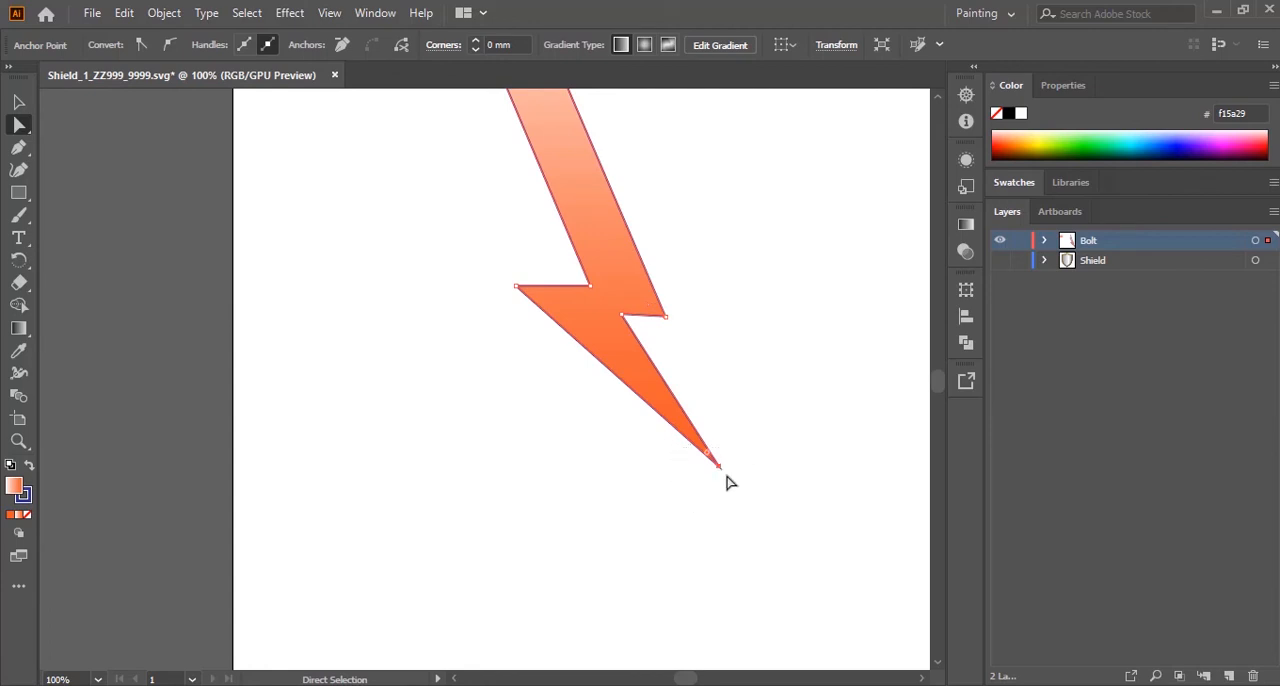
pyautogui.moveTo(719, 469); pyautogui.dragTo(684, 486)
pyautogui.scroll(5, 766, 466)
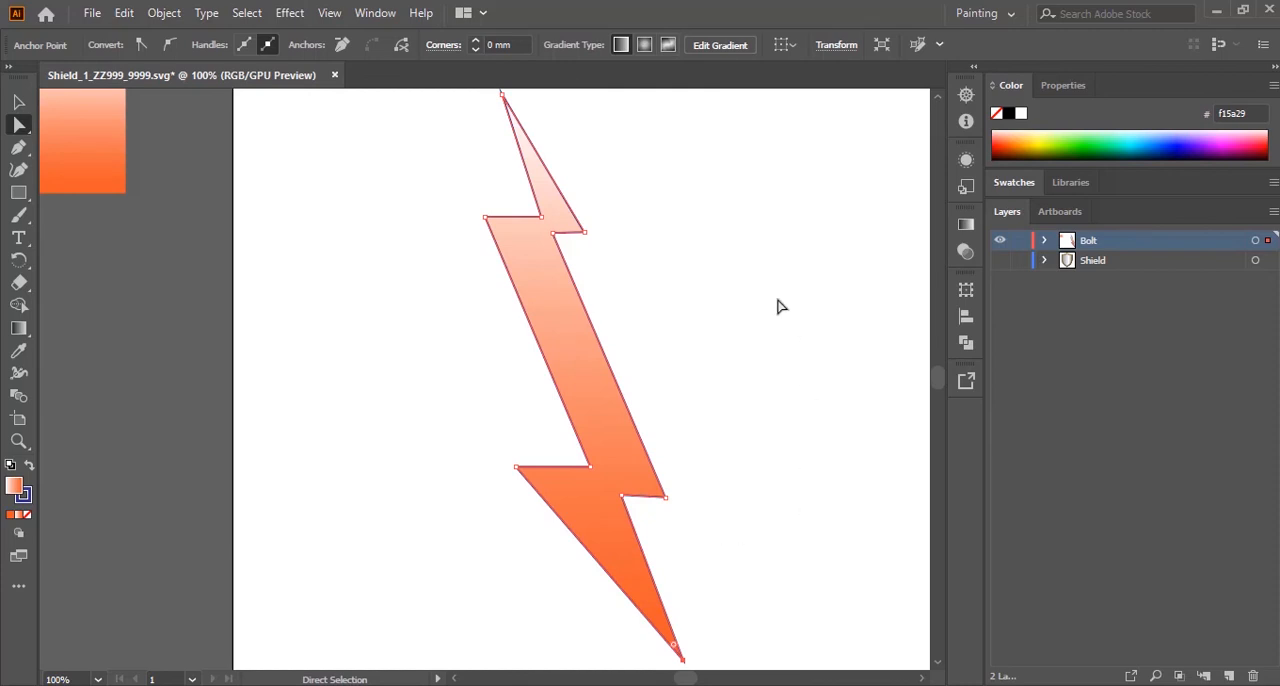
# Step: Move the bolt's upper-left and lower-left outer corners slightly right to narrow its body
pyautogui.click(460, 211)
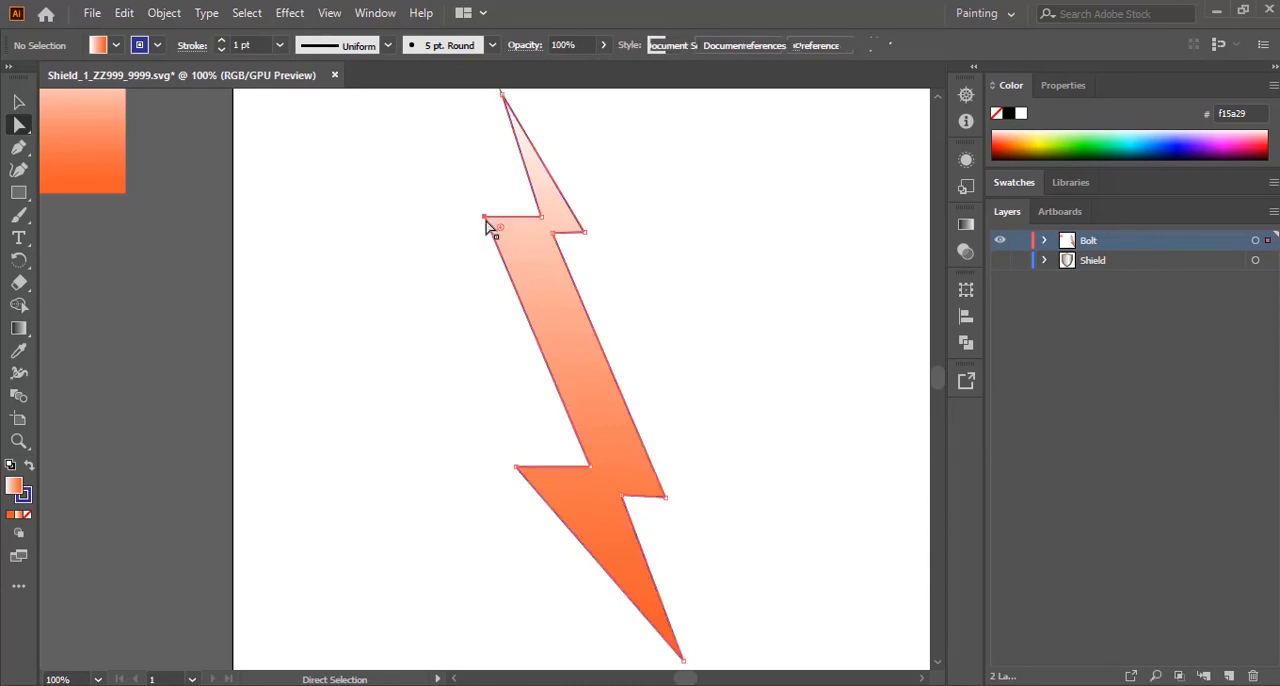
pyautogui.moveTo(489, 222); pyautogui.dragTo(504, 221)
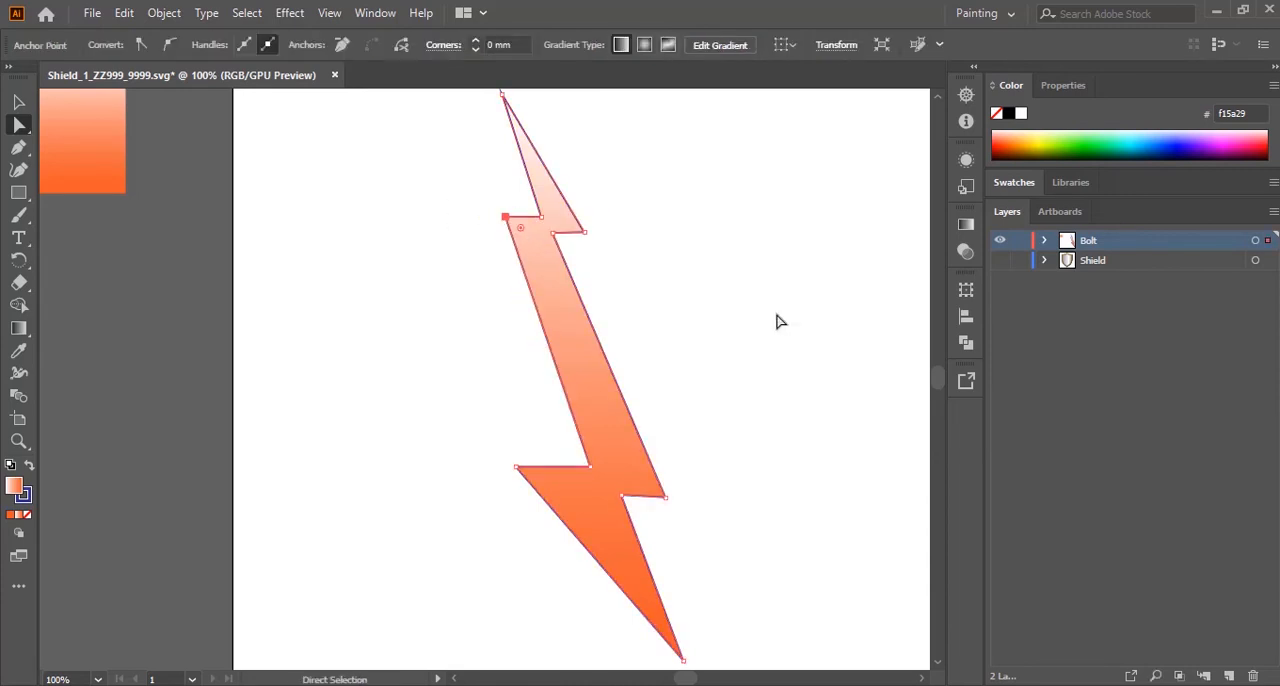
pyautogui.scroll(-2, 770, 320)
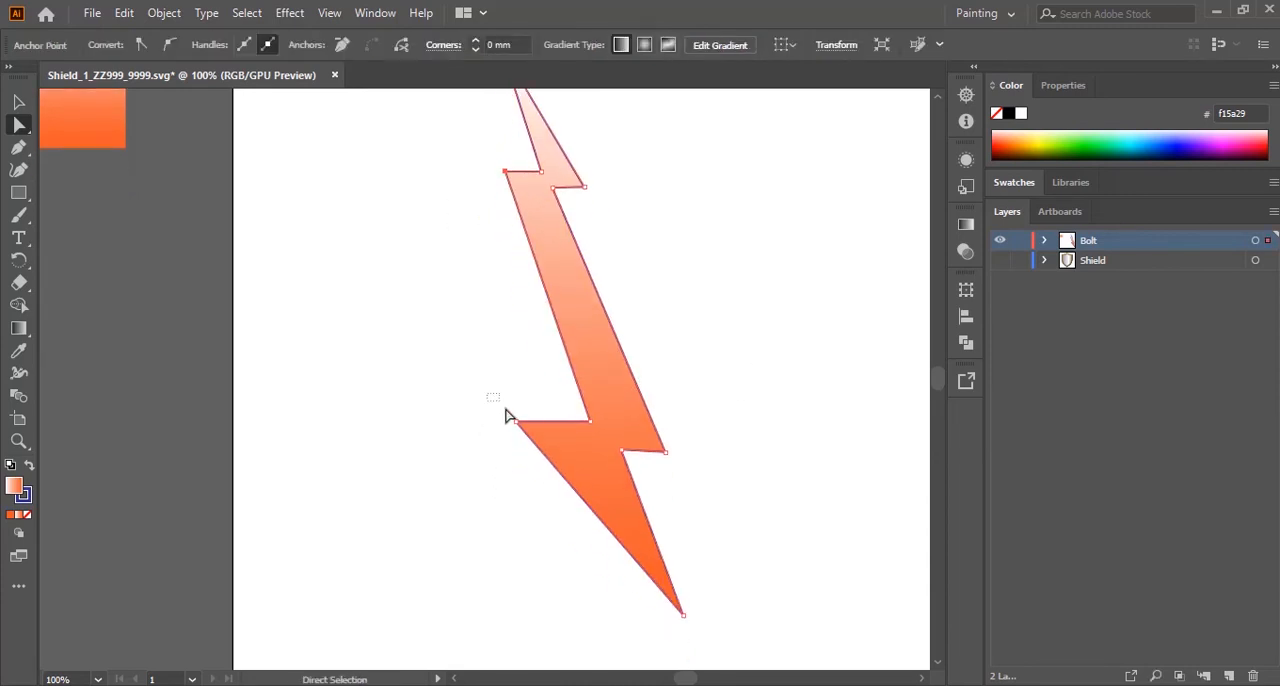
pyautogui.moveTo(517, 422); pyautogui.dragTo(528, 425)
pyautogui.scroll(3, 780, 503)
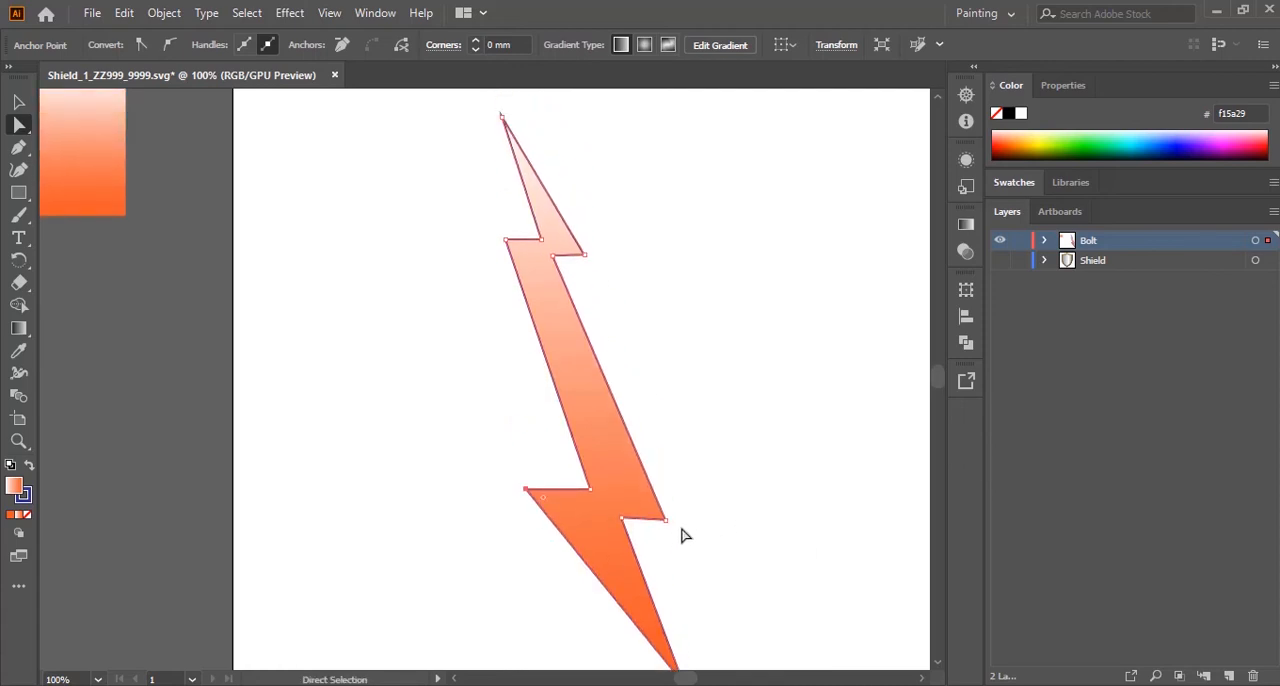
# Step: Compare with the exam paper's bolt in Acrobat, then slant the lower notches by raising the lower-left corner and lowering the lower-right corner
pyautogui.hotkey('alt', 'Tab')
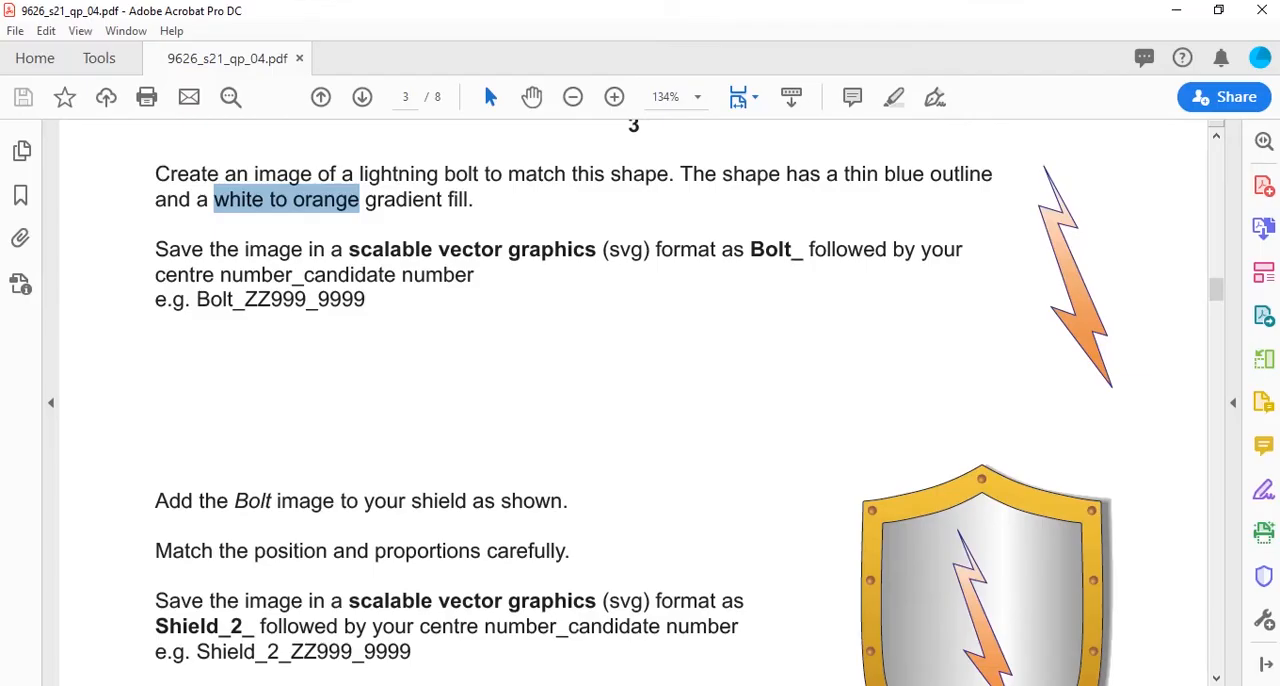
pyautogui.hotkey('alt', 'Tab')
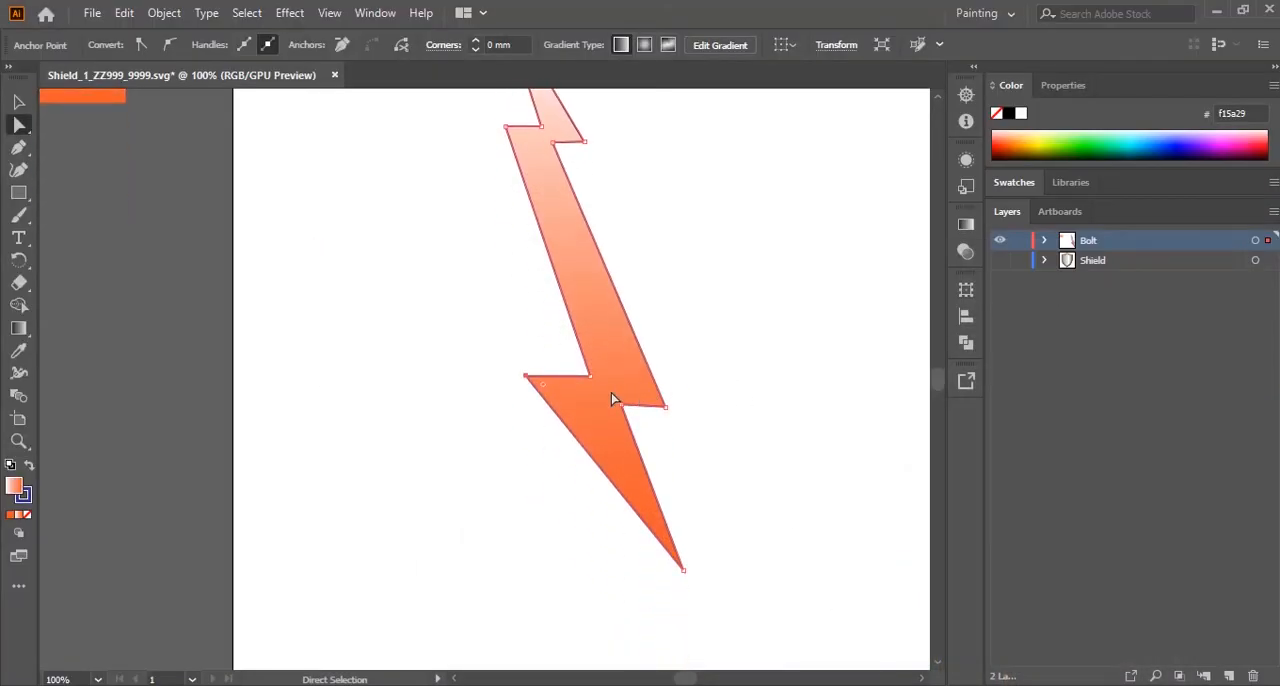
pyautogui.click(507, 400)
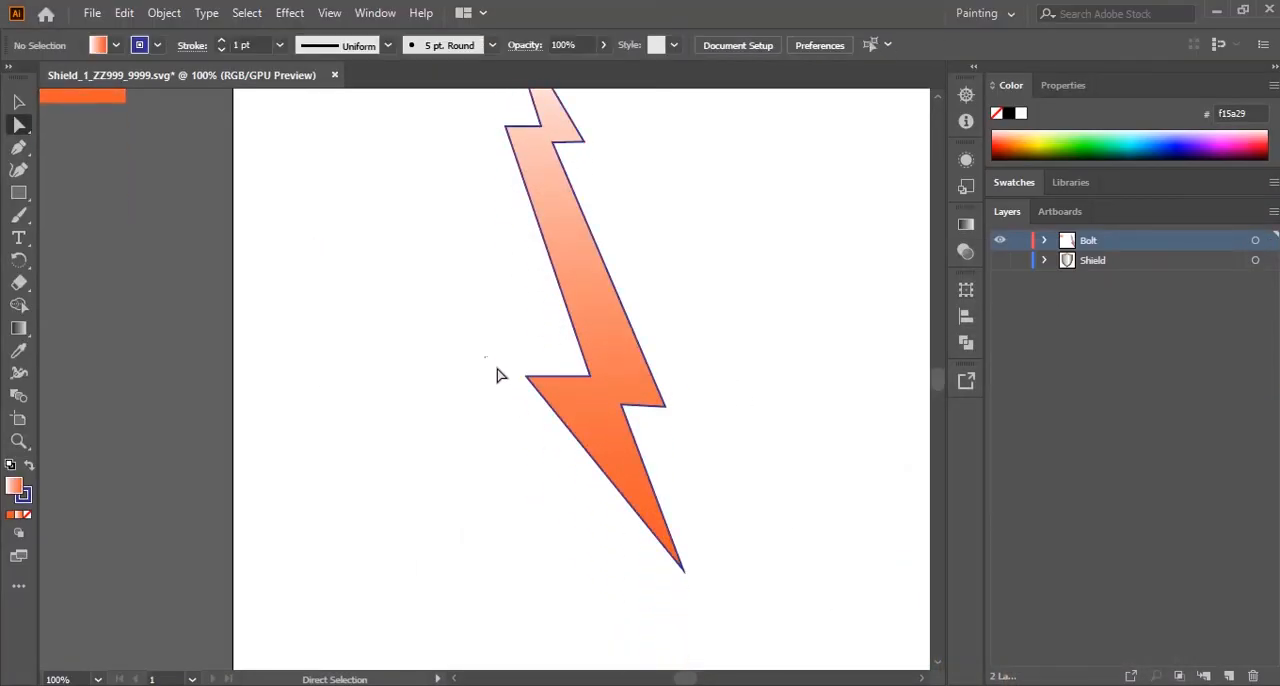
pyautogui.moveTo(486, 357); pyautogui.dragTo(520, 356)
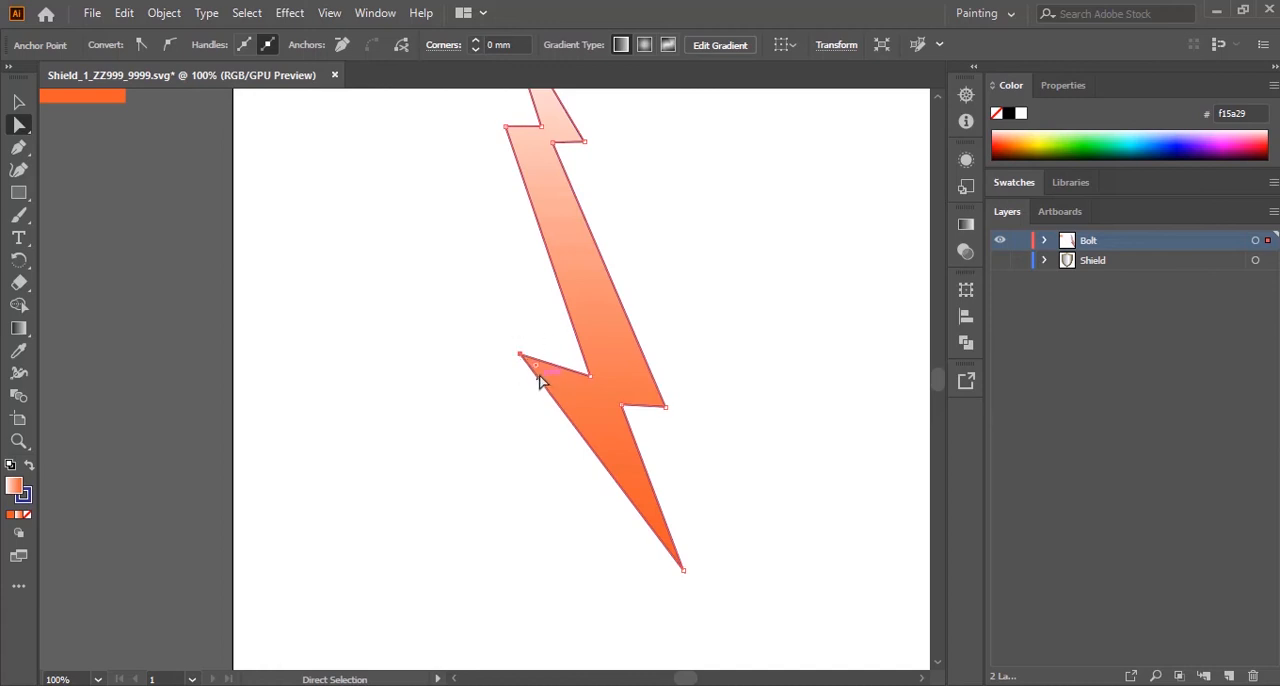
pyautogui.moveTo(520, 357); pyautogui.dragTo(522, 364)
pyautogui.moveTo(523, 374); pyautogui.dragTo(526, 363)
pyautogui.moveTo(665, 407); pyautogui.dragTo(672, 420)
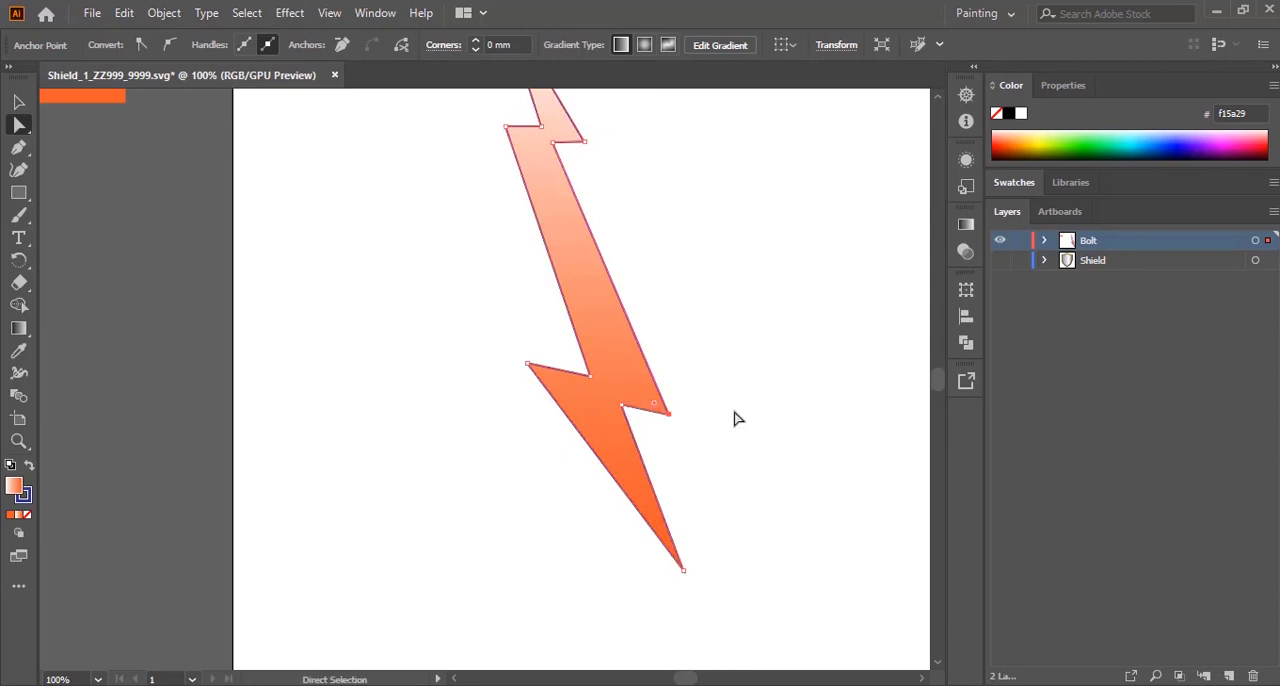
# Step: Slant the bolt's upper notches by raising the upper-left corner and lowering the upper-right corner, then deselect and check the whole shape
pyautogui.scroll(5, 735, 410)
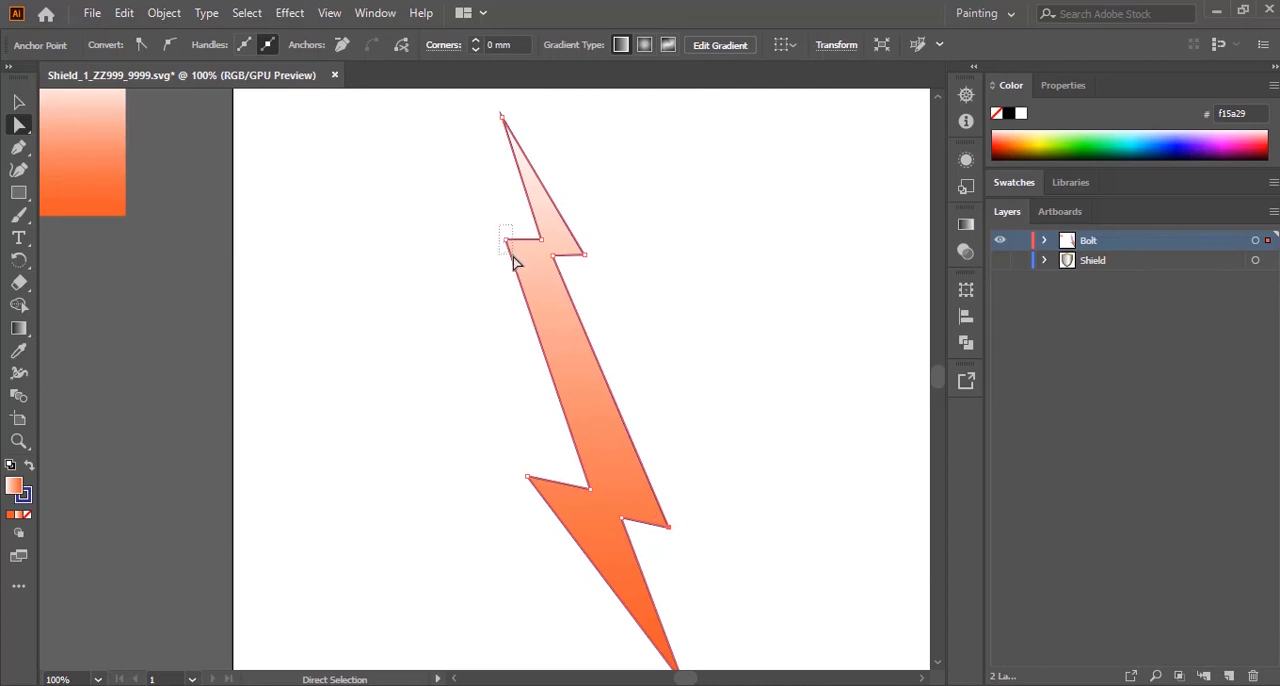
pyautogui.moveTo(506, 243); pyautogui.dragTo(505, 240)
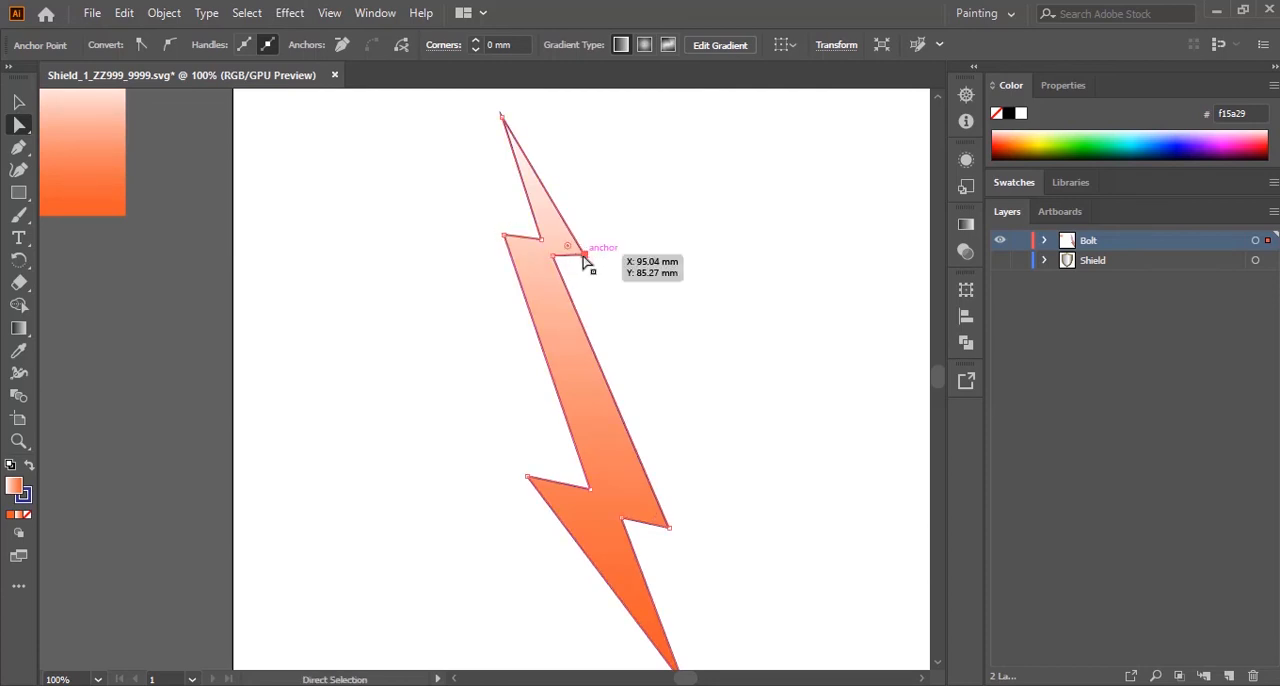
pyautogui.moveTo(584, 259); pyautogui.dragTo(588, 266)
pyautogui.click(651, 291)
pyautogui.scroll(2, 799, 497)
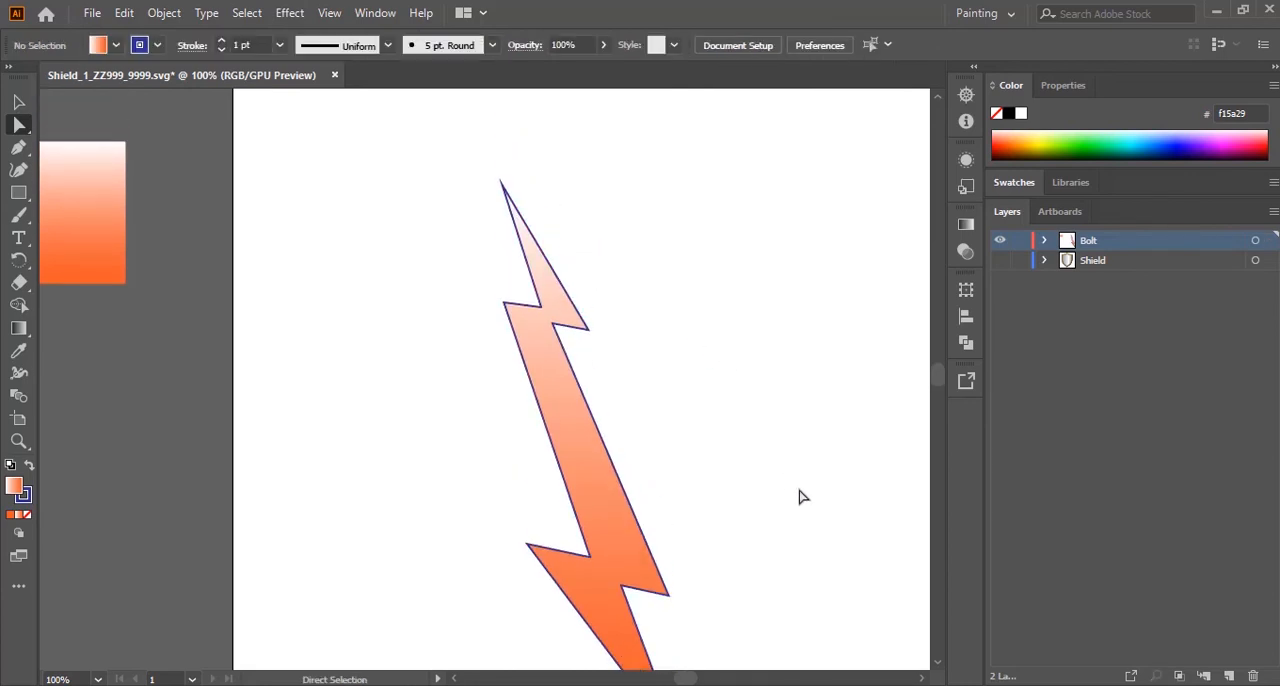
pyautogui.scroll(-3, 799, 497)
pyautogui.scroll(3, 799, 497)
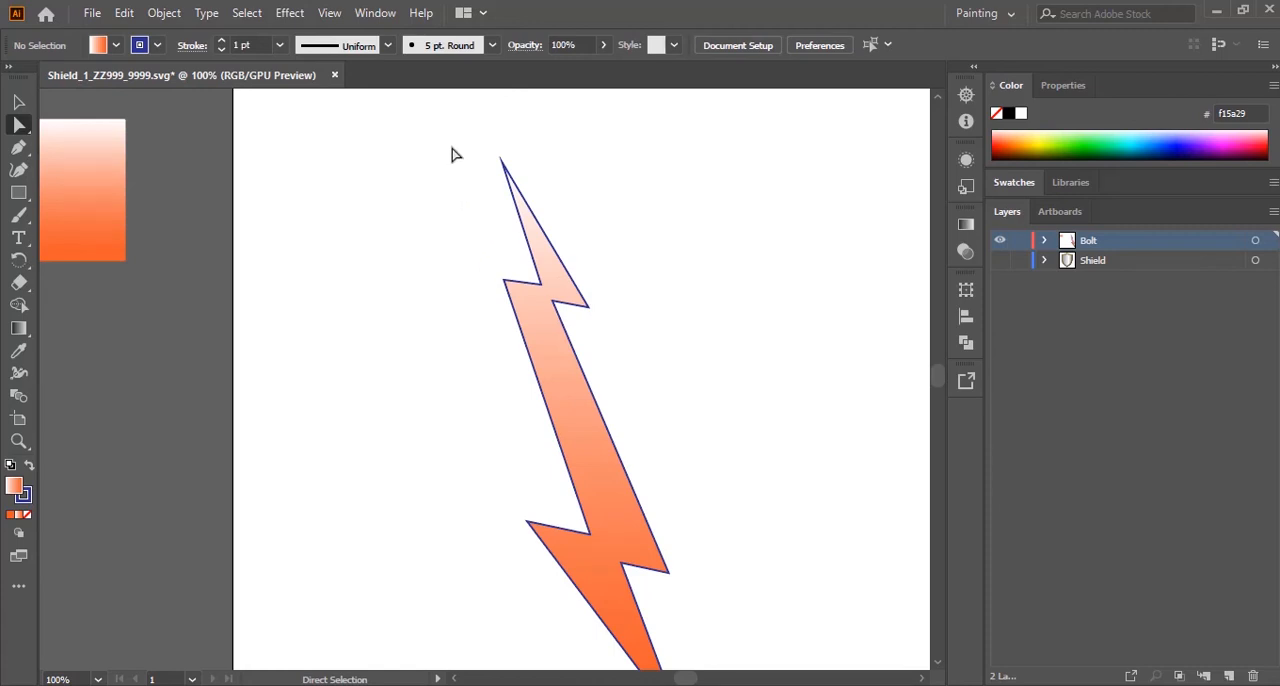
pyautogui.scroll(-3, 855, 350)
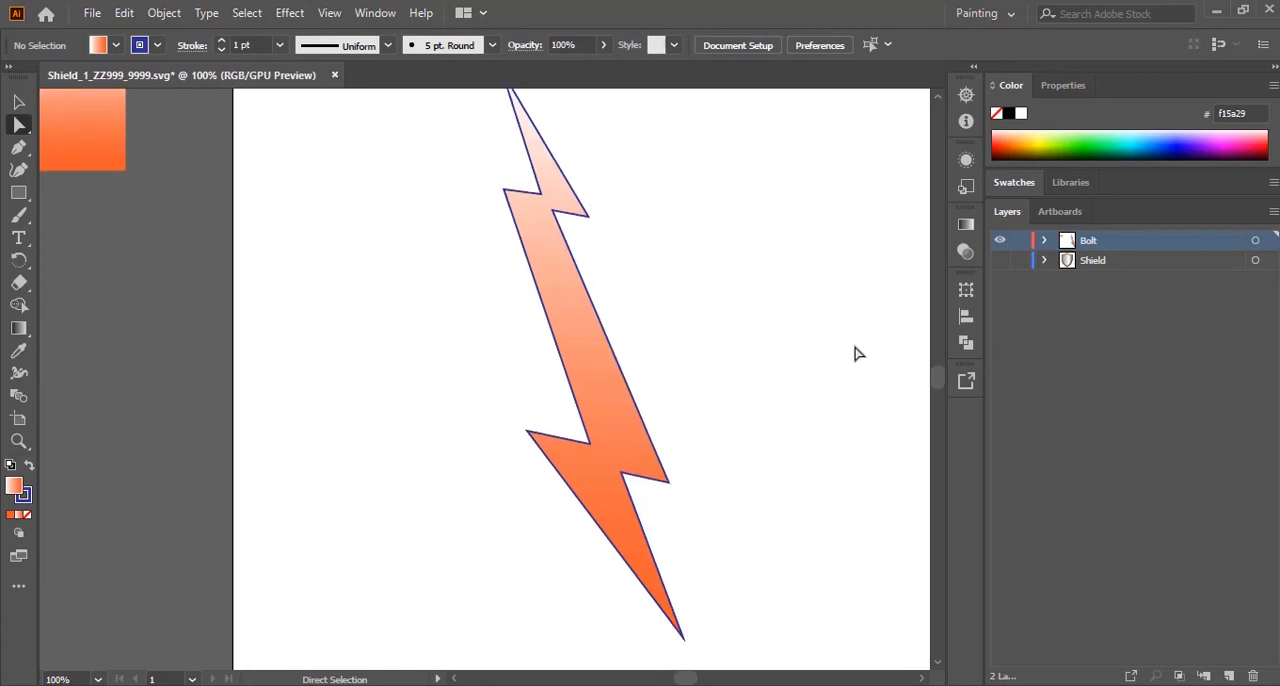
pyautogui.scroll(2, 855, 352)
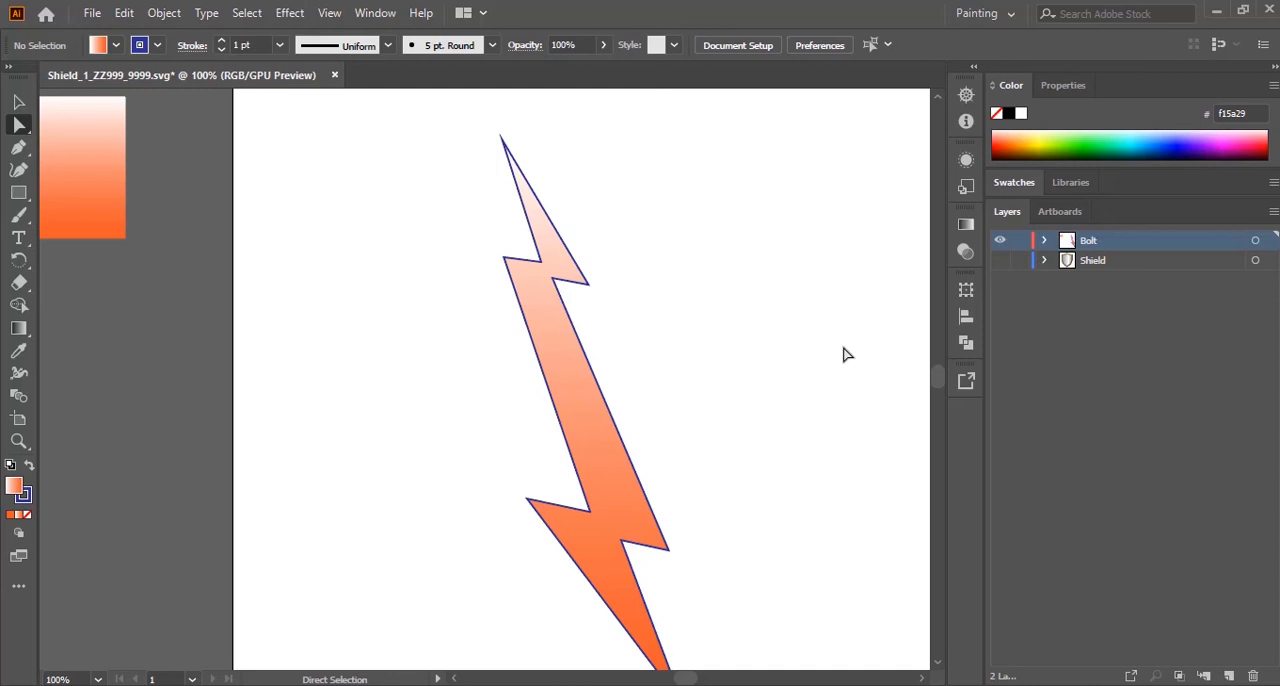
# Step: Fit the artboard in view, show the Shield layer behind the bolt and lock it
pyautogui.hotkey('ctrl', '0')
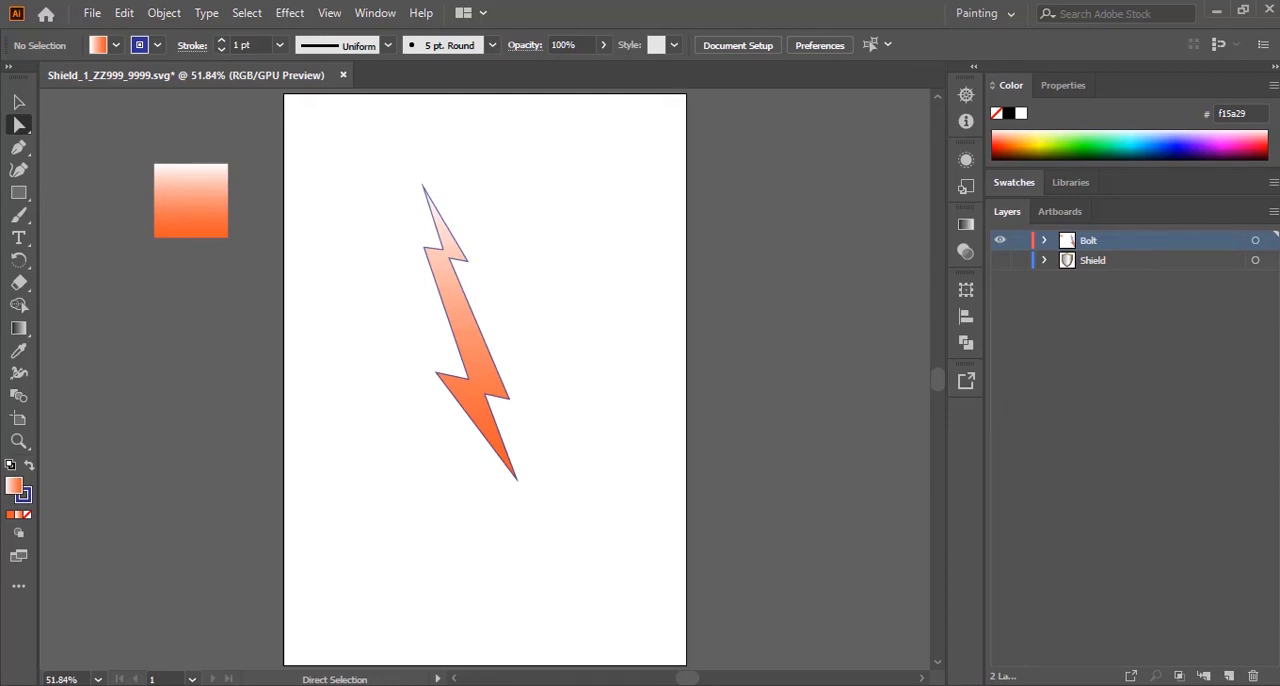
pyautogui.click(1000, 260)
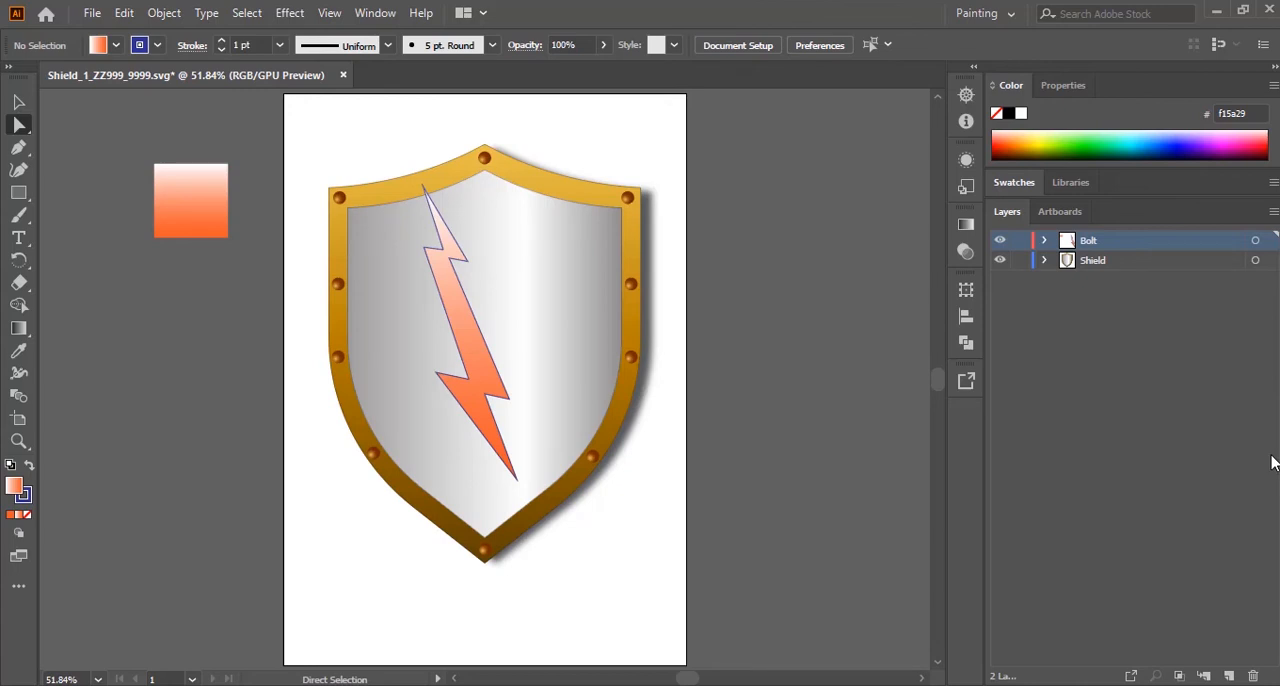
pyautogui.click(1021, 263)
# Step: Scale the whole bolt down proportionally and move it to the middle of the shield's silver face
pyautogui.click(473, 350)
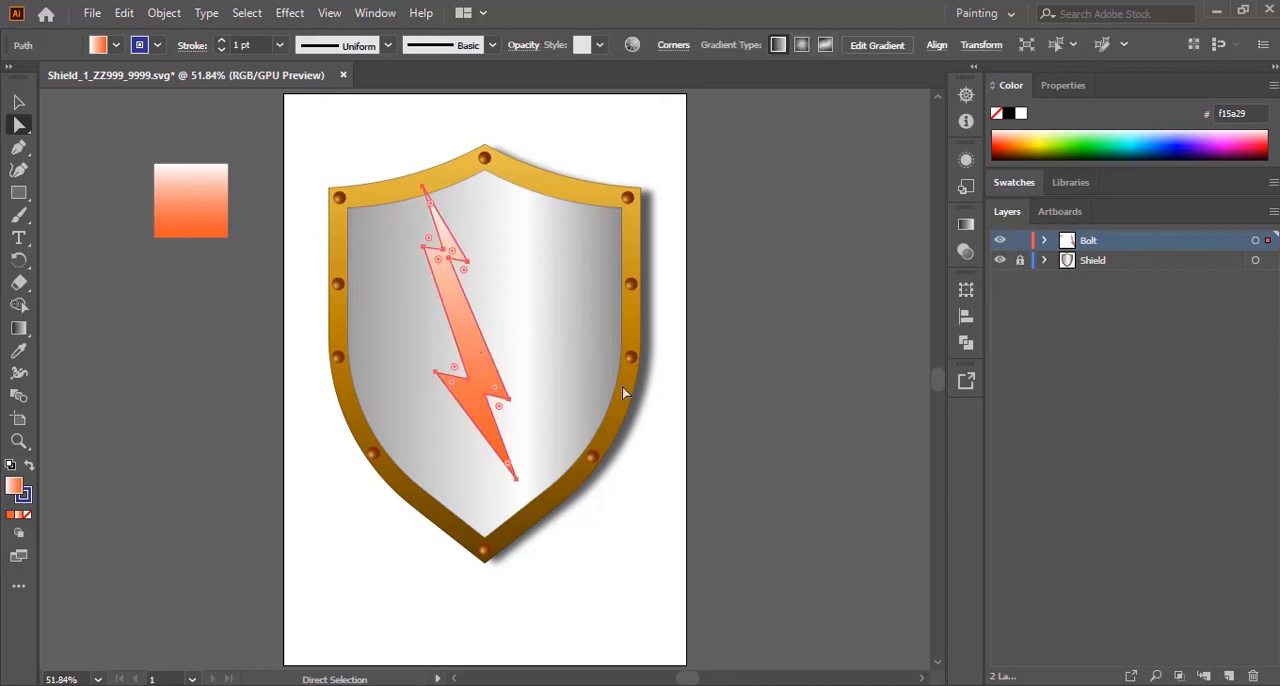
pyautogui.press('v')
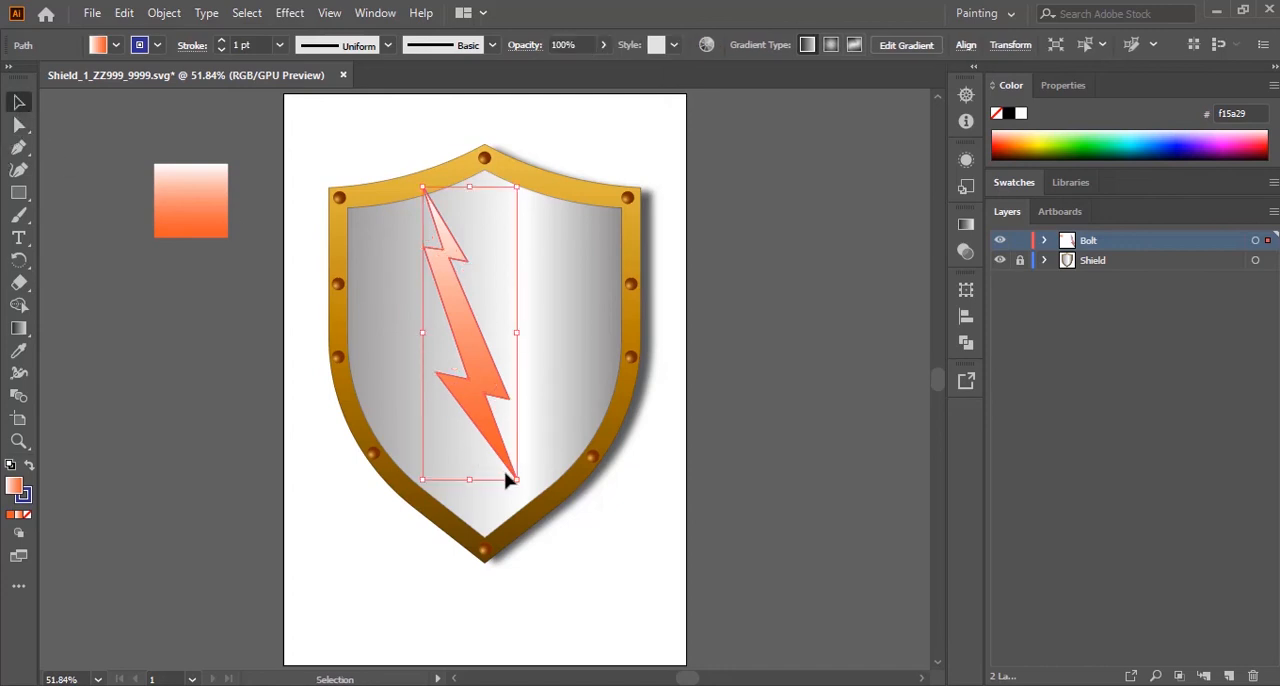
pyautogui.moveTo(516, 479); pyautogui.dragTo(506, 450)
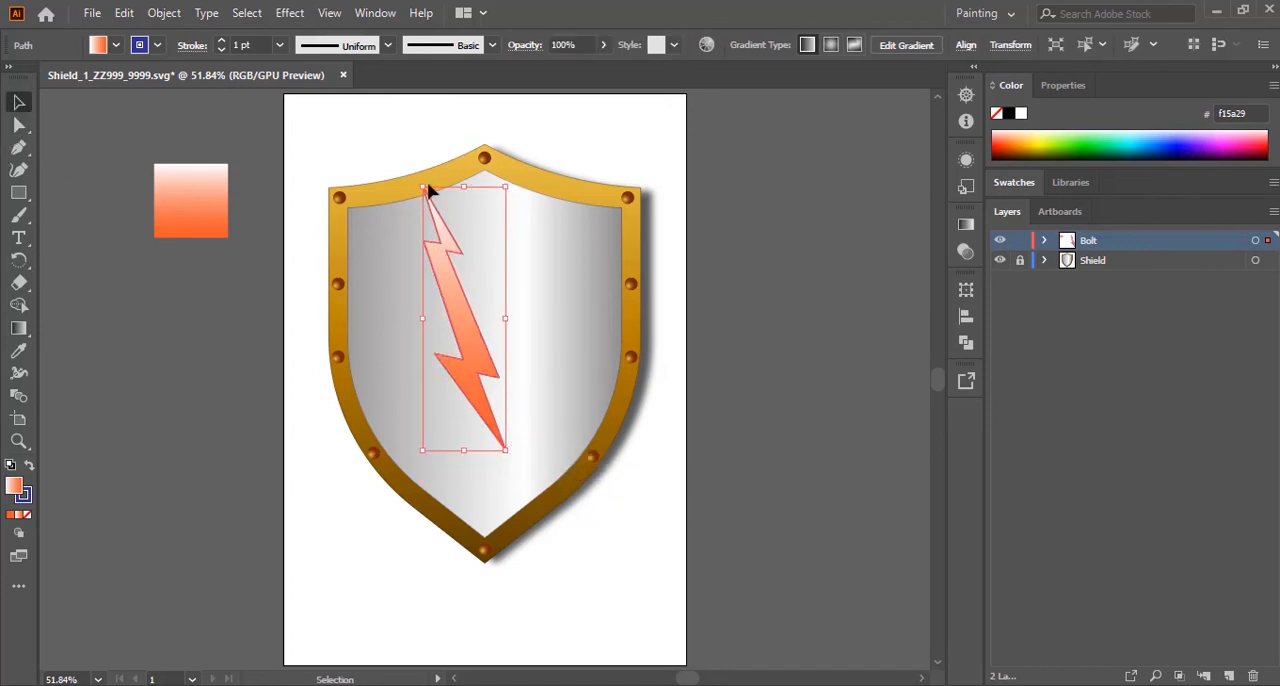
pyautogui.moveTo(424, 187); pyautogui.dragTo(434, 206)
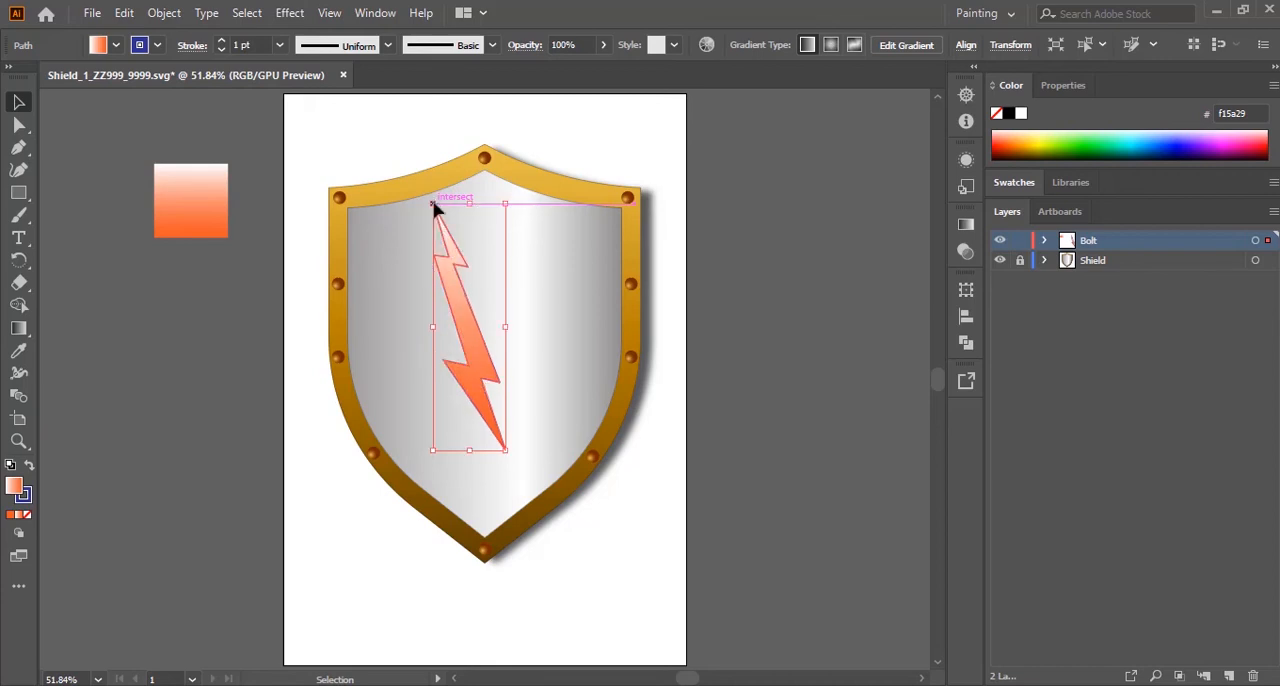
pyautogui.moveTo(478, 372); pyautogui.dragTo(488, 389)
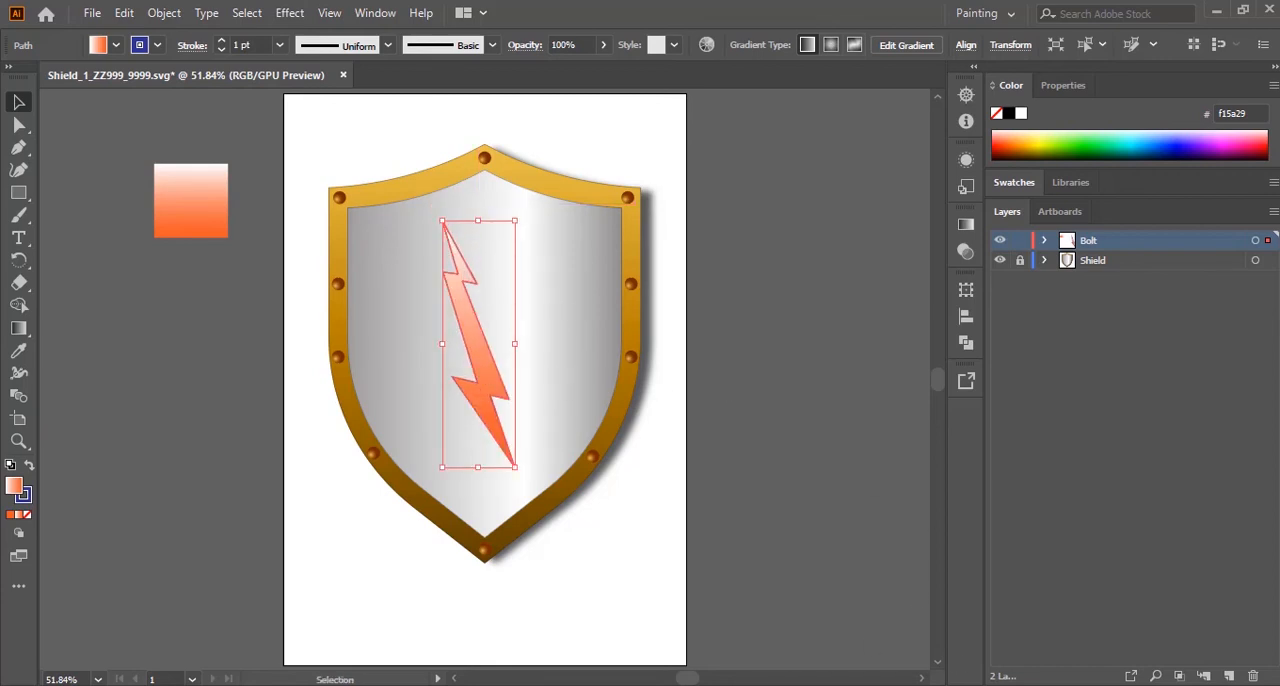
# Step: Compare with the exam paper's shield in Acrobat, then move the bolt slightly down and to the right on the silver face and deselect it
pyautogui.hotkey('alt', 'Tab')
pyautogui.scroll(-3, 743, 406)
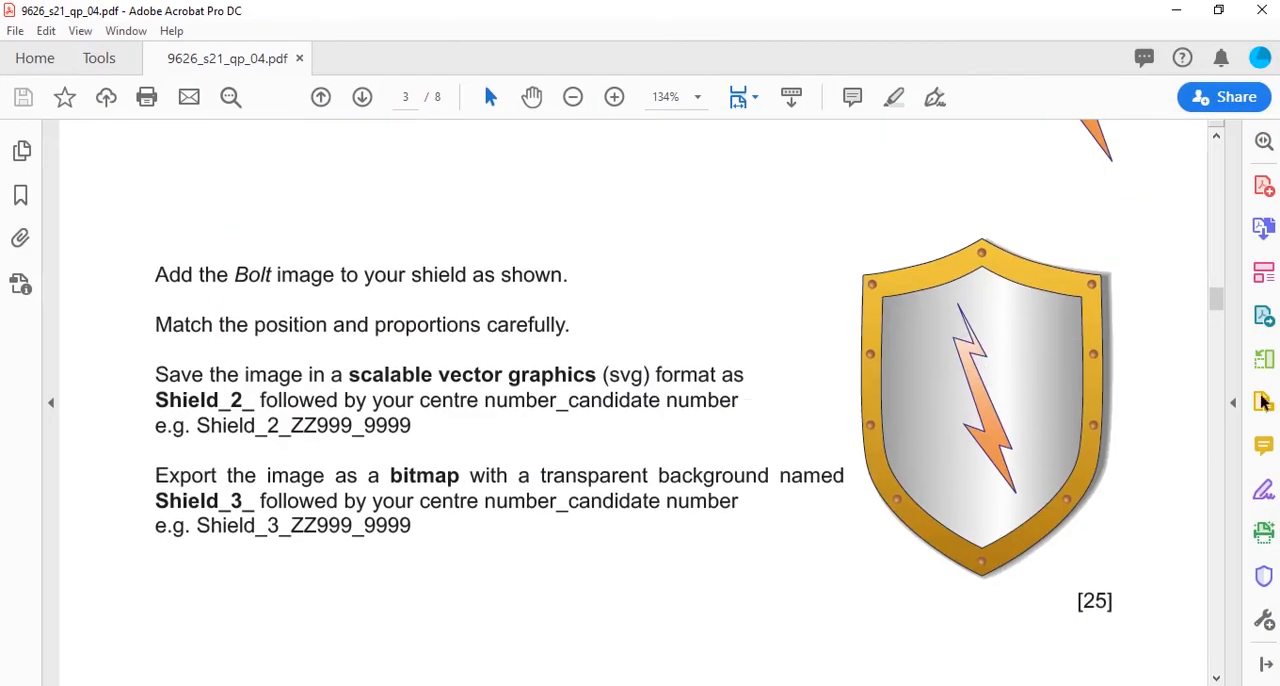
pyautogui.hotkey('alt', 'Tab')
pyautogui.moveTo(440, 211); pyautogui.dragTo(441, 213)
pyautogui.moveTo(503, 395); pyautogui.dragTo(508, 404)
pyautogui.click(778, 408)
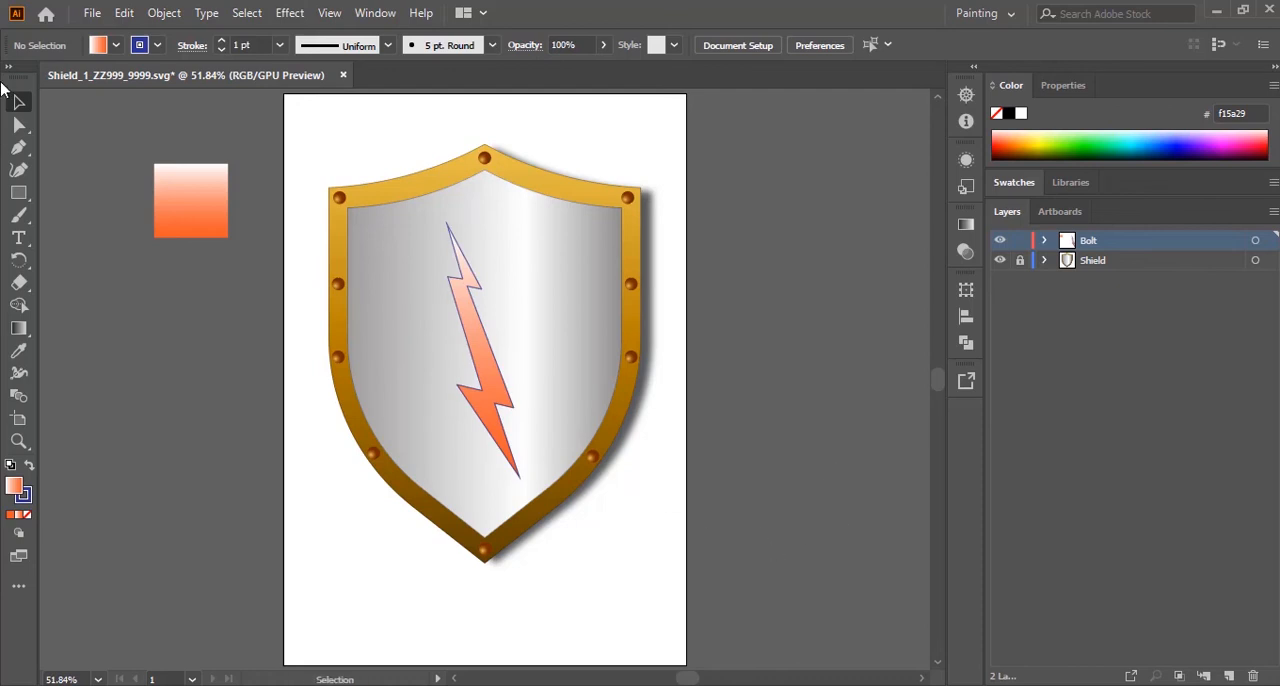
# Step: Delete the leftover gradient square beside the artboard, and hide the Shield layer after checking the exam paper's bolt instructions in Acrobat
pyautogui.moveTo(125, 139); pyautogui.dragTo(246, 324)
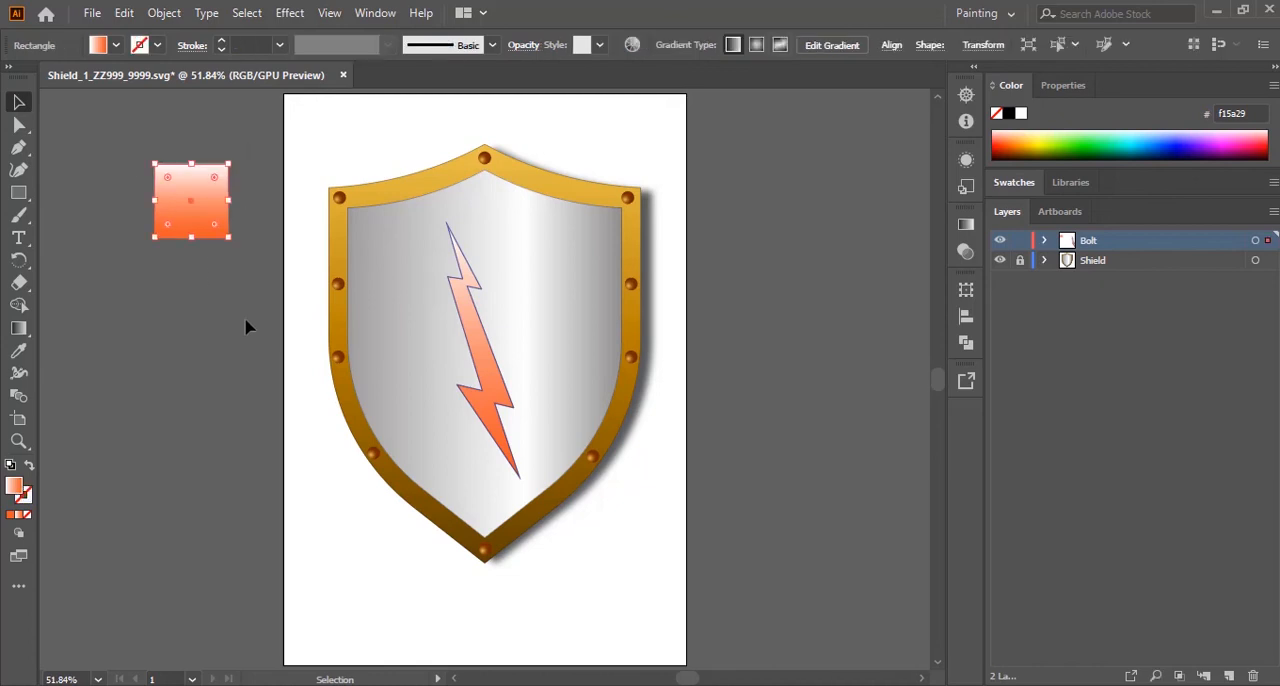
pyautogui.press('Delete')
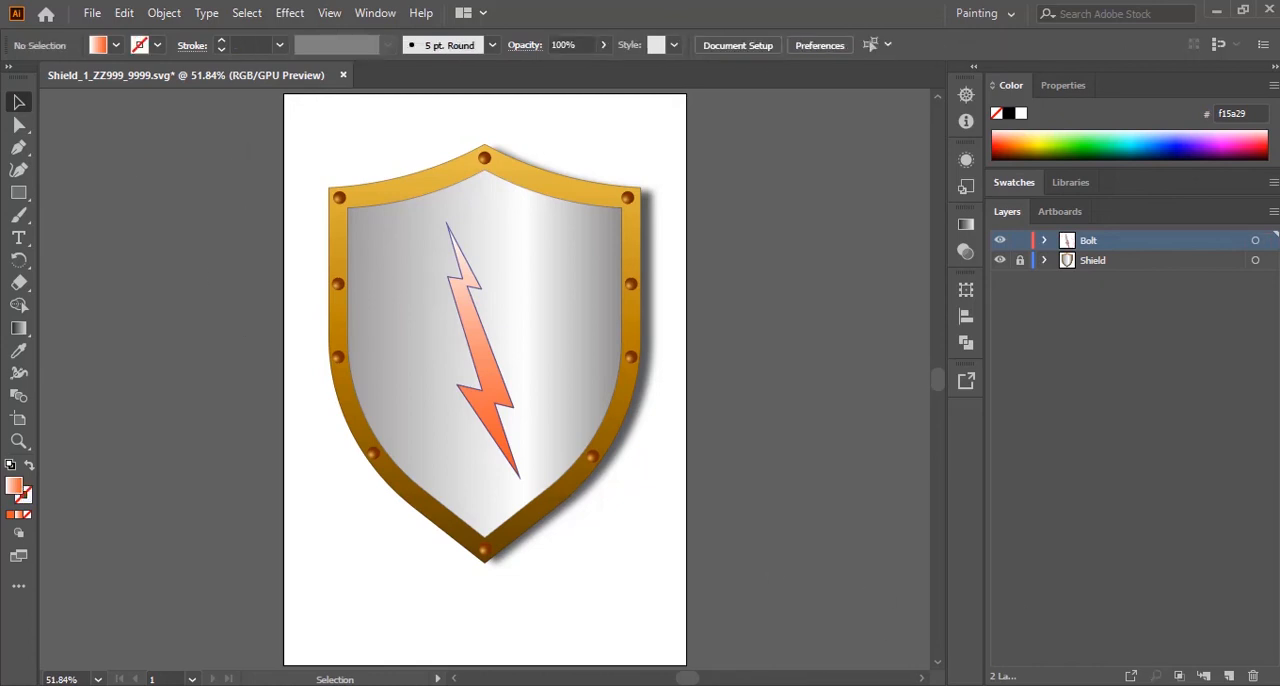
pyautogui.hotkey('alt', 'Tab')
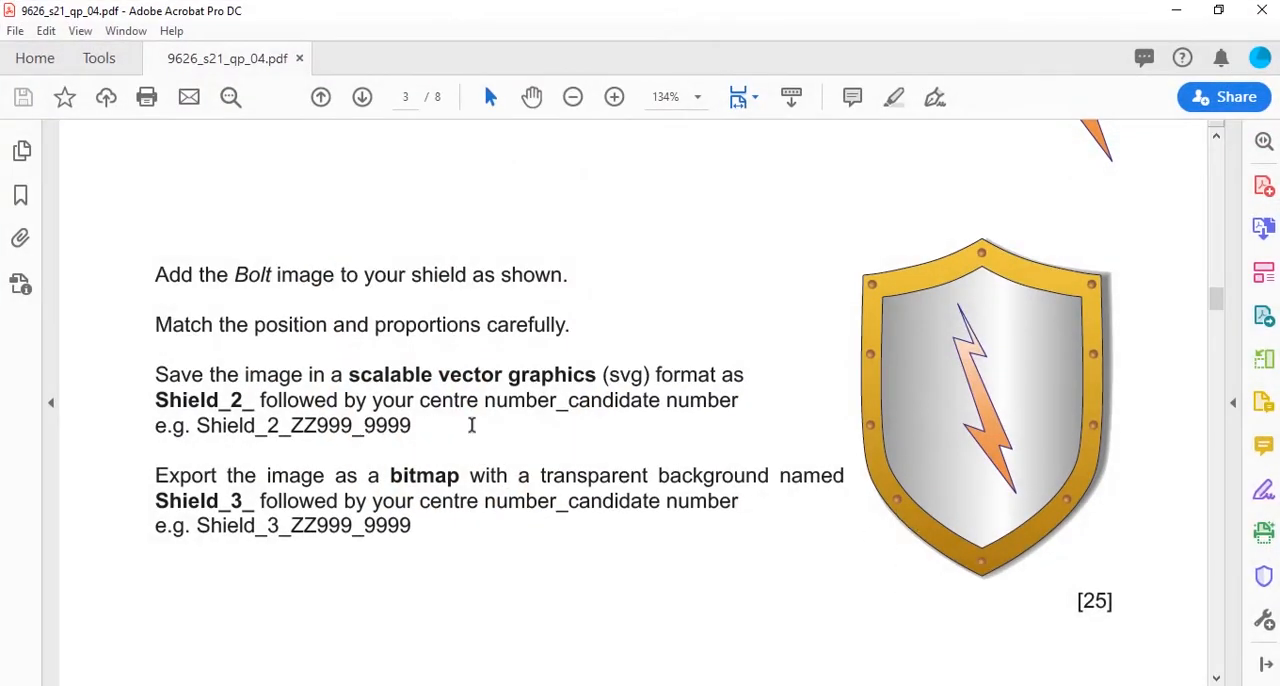
pyautogui.scroll(5, 672, 352)
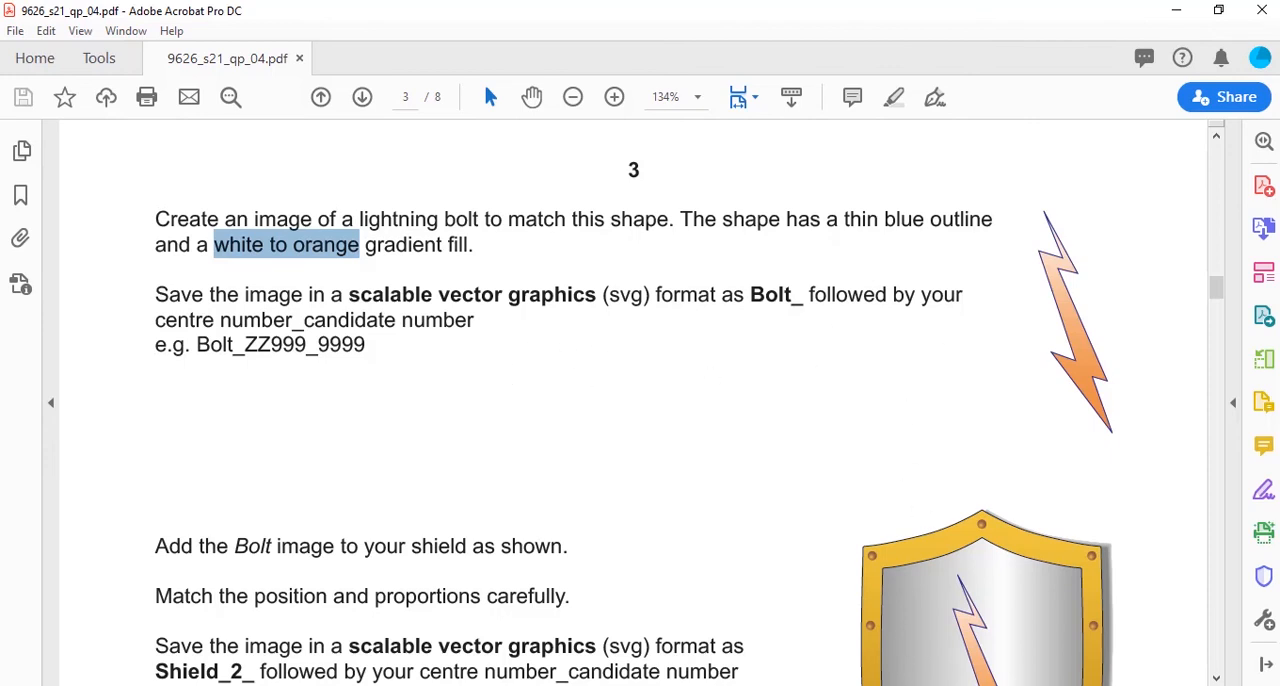
pyautogui.hotkey('alt', 'Tab')
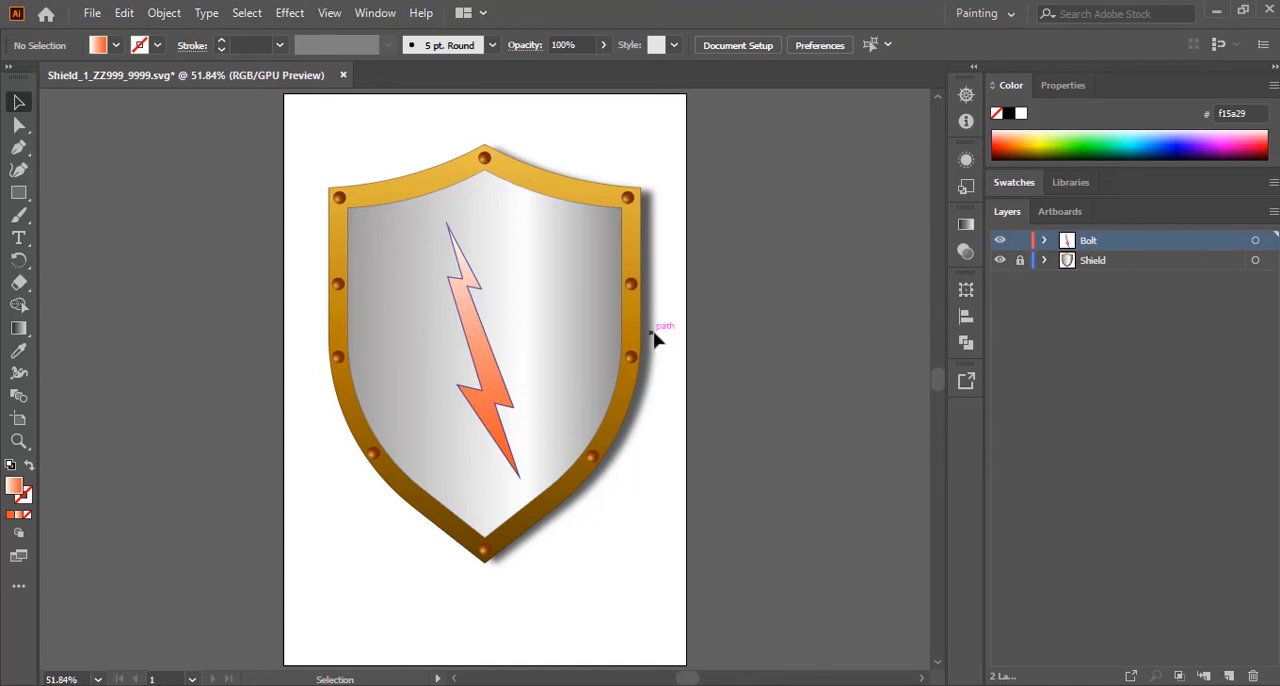
pyautogui.click(1000, 262)
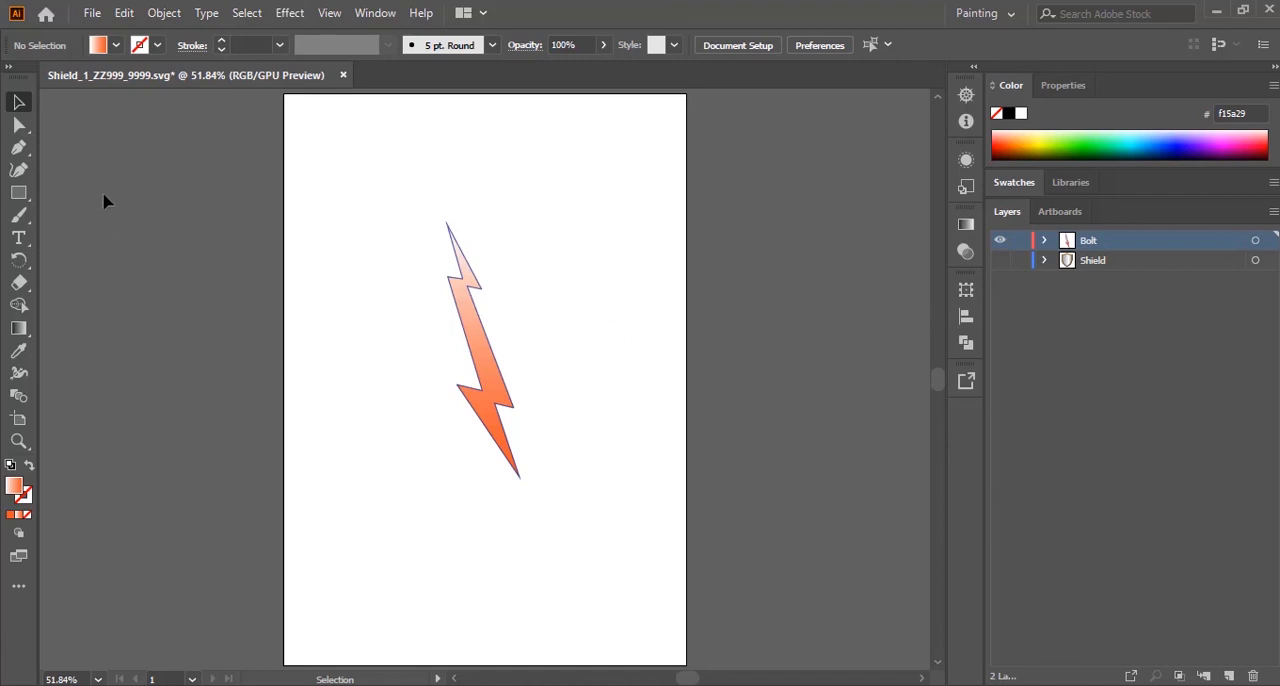
# Step: Save the bolt image as a separate SVG file named Bolt_ZZ999_9999.svg in the MAY_JUNE_2021 folder, keeping the default SVG options
pyautogui.click(91, 13)
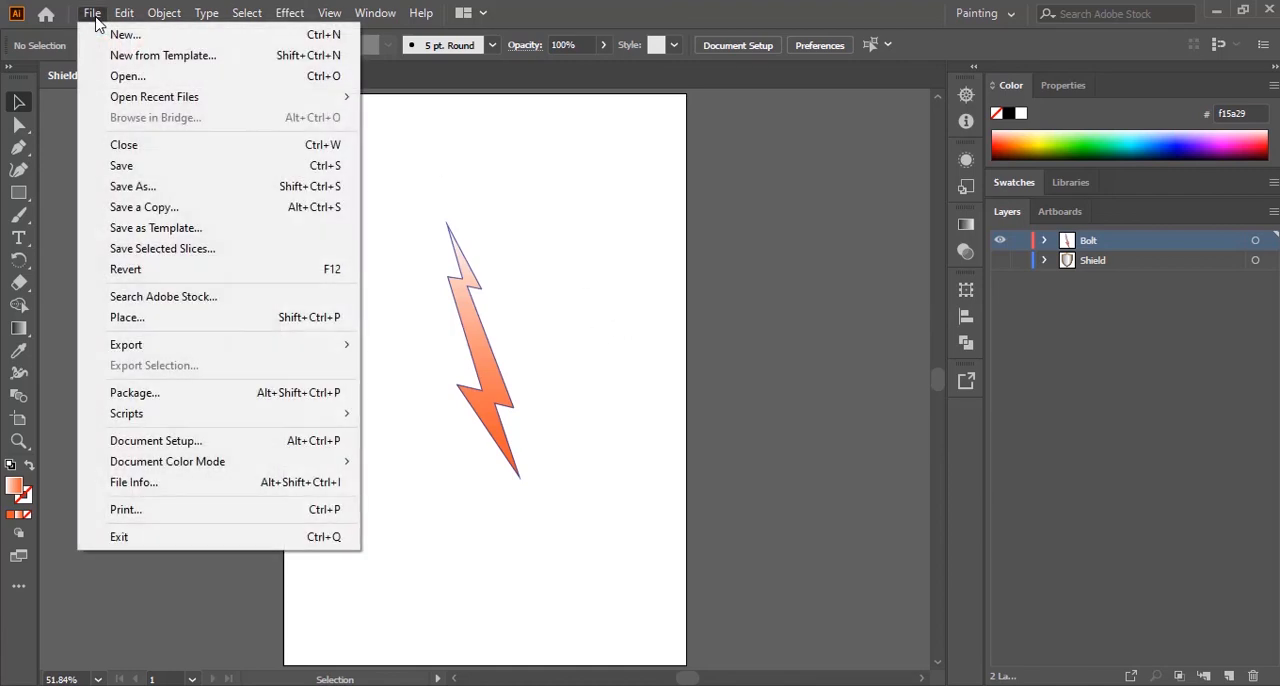
pyautogui.click(140, 190)
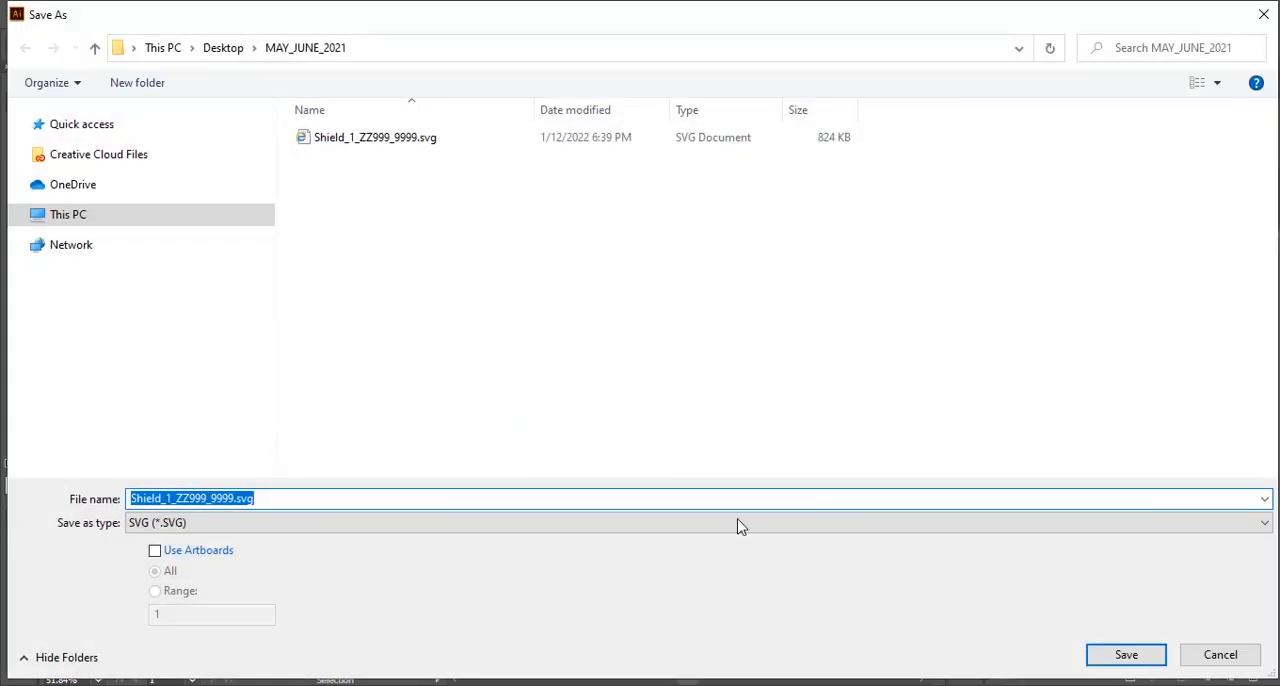
pyautogui.click(164, 498)
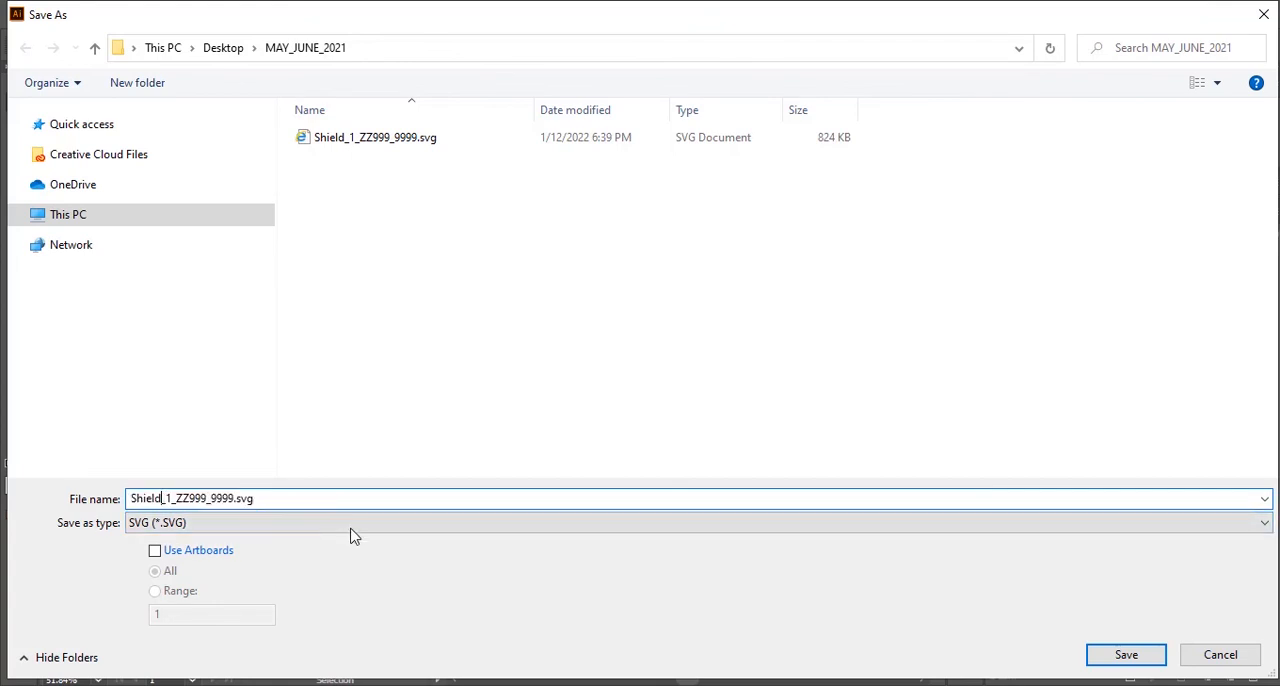
pyautogui.press('BackSpace')
pyautogui.press('BackSpace')
pyautogui.press('BackSpace')
pyautogui.press('BackSpace')
pyautogui.press('BackSpace')
pyautogui.press('BackSpace')
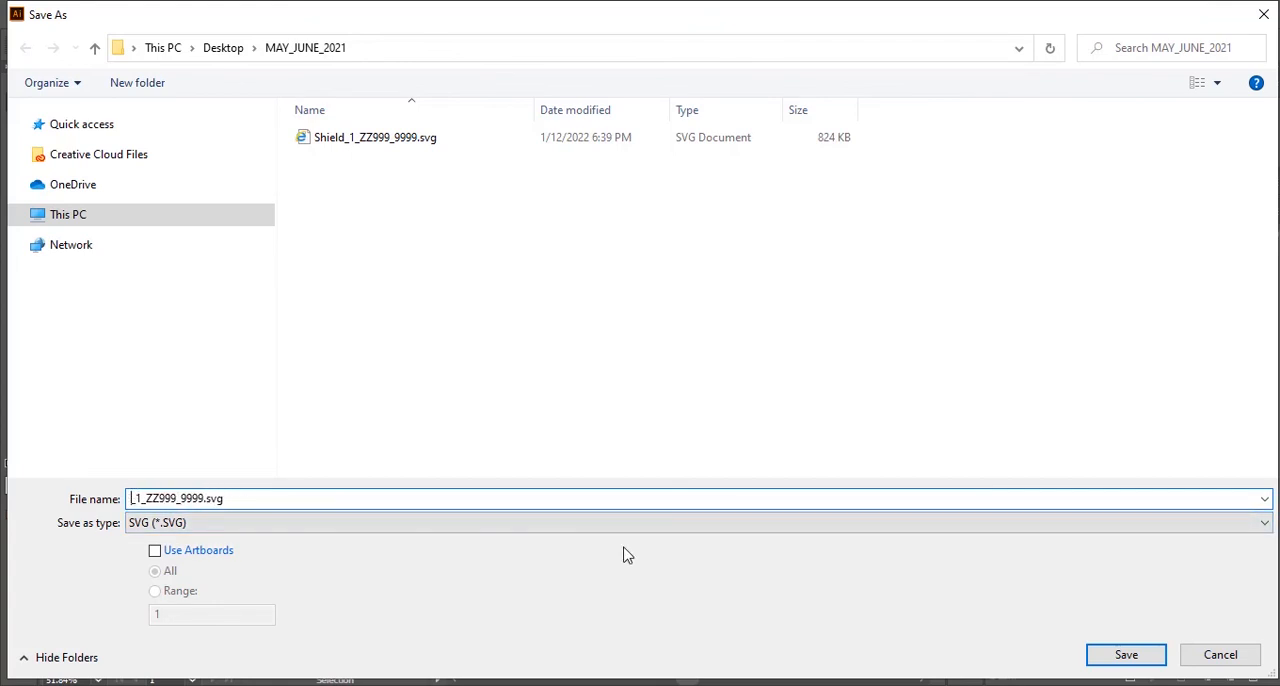
pyautogui.write('Bolt')
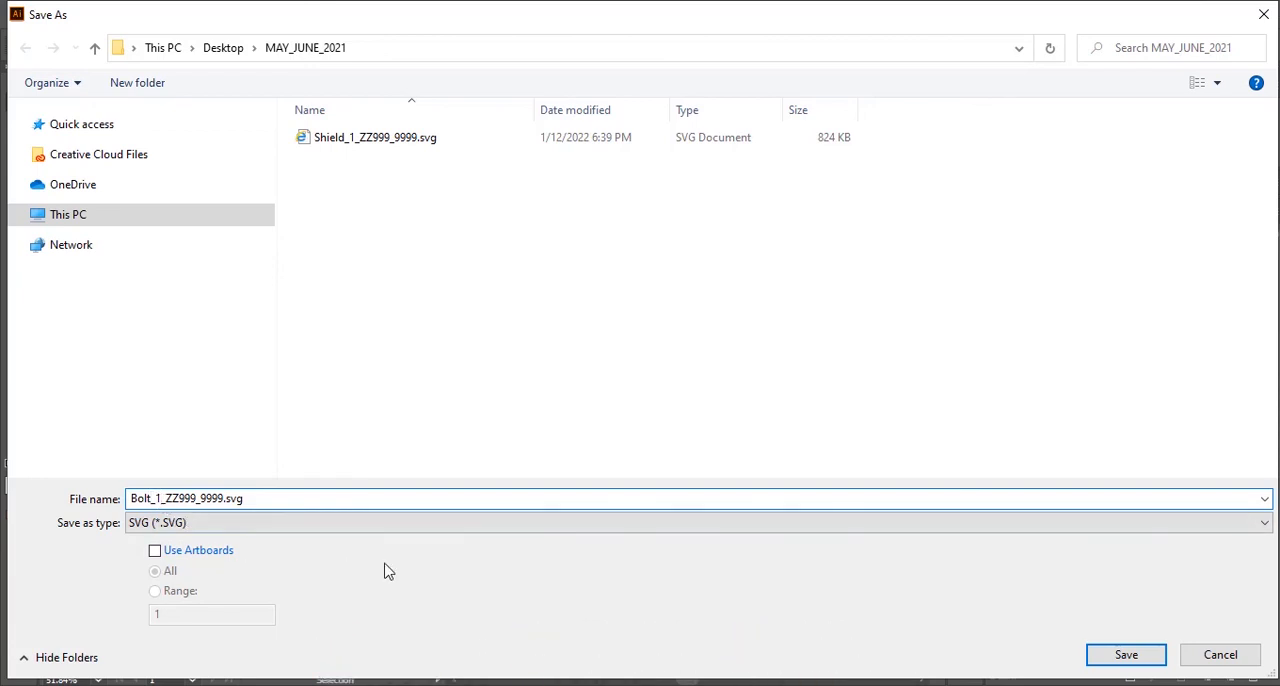
pyautogui.press('BackSpace')
pyautogui.press('BackSpace')
pyautogui.click(1127, 660)
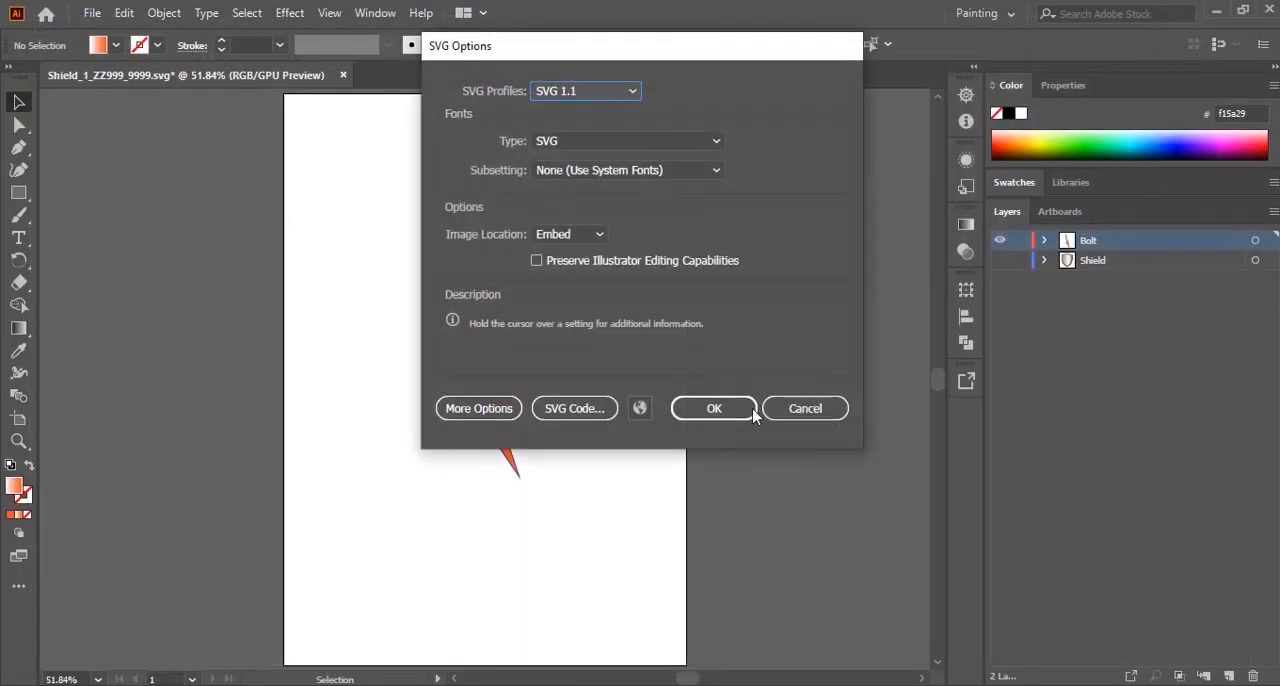
pyautogui.click(714, 408)
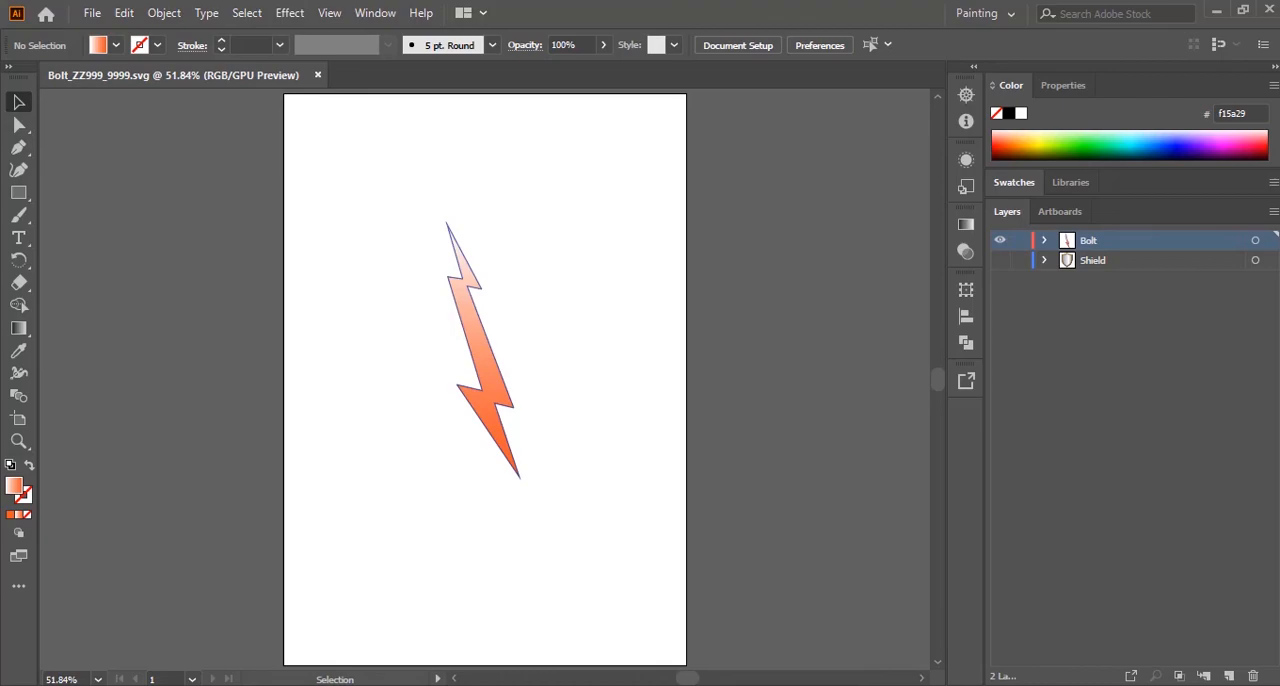
# Step: Read the exam paper's instructions for the combined image in Acrobat, then show the Shield layer again in Illustrator
pyautogui.hotkey('alt', 'Tab')
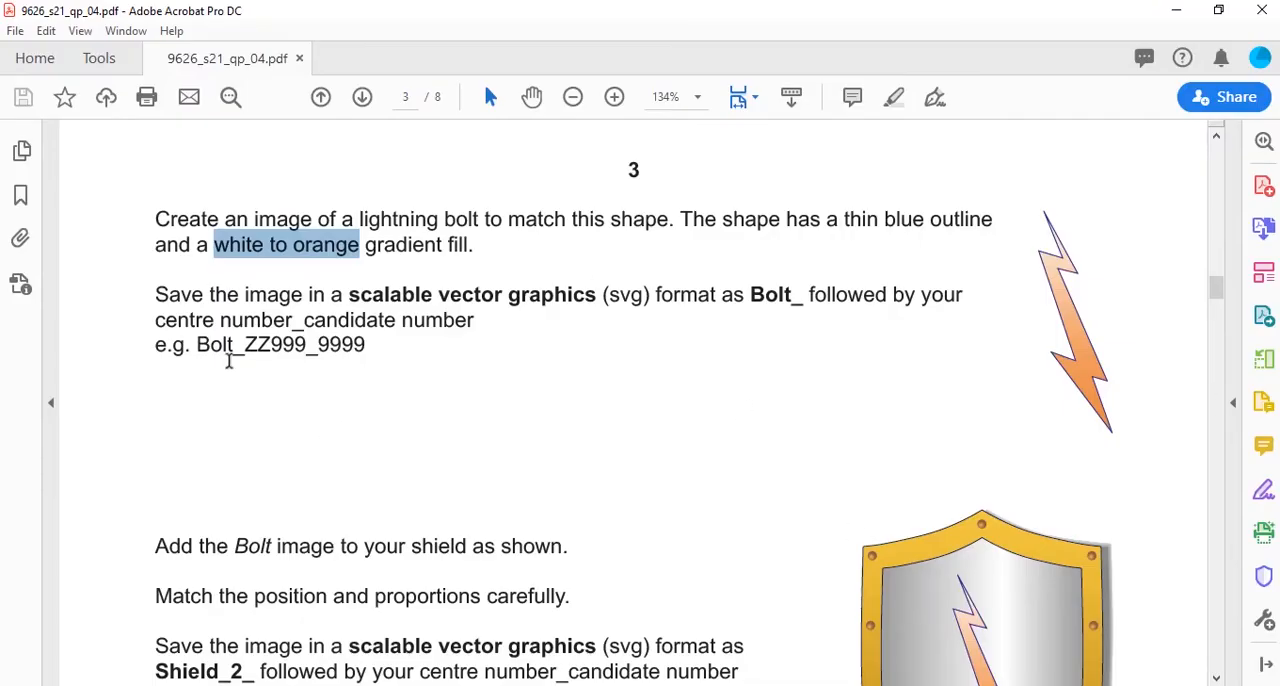
pyautogui.scroll(-5, 410, 296)
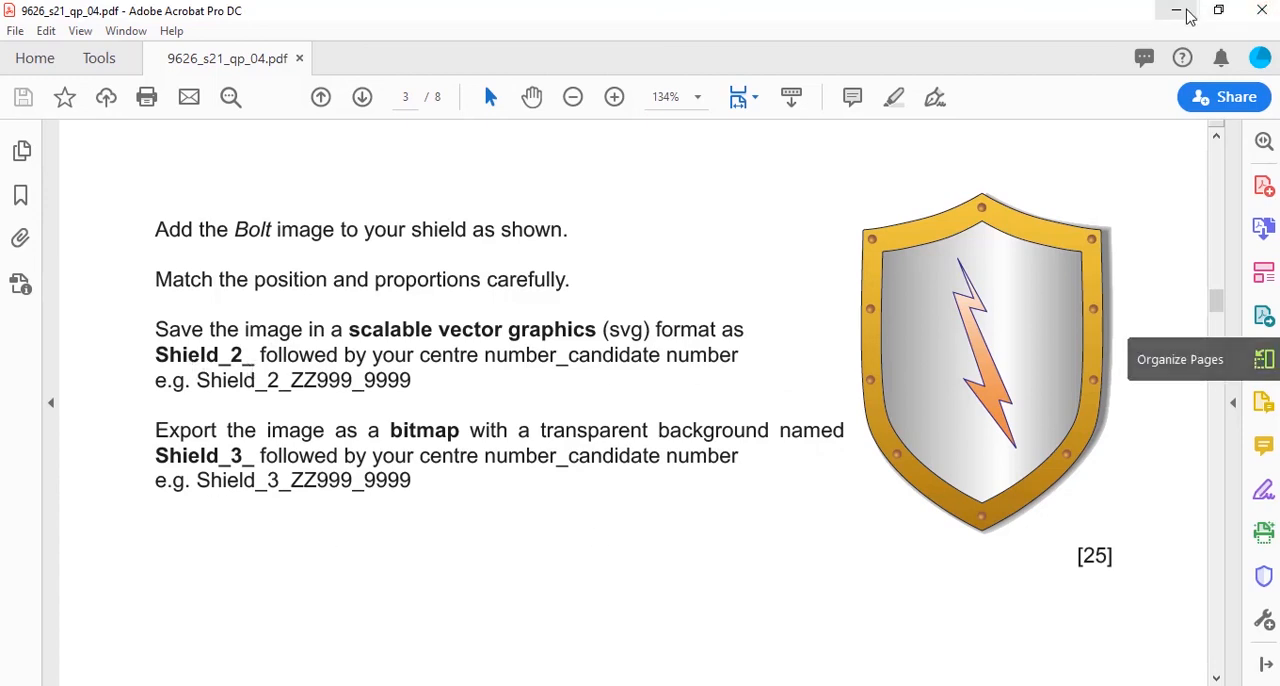
pyautogui.click(1176, 10)
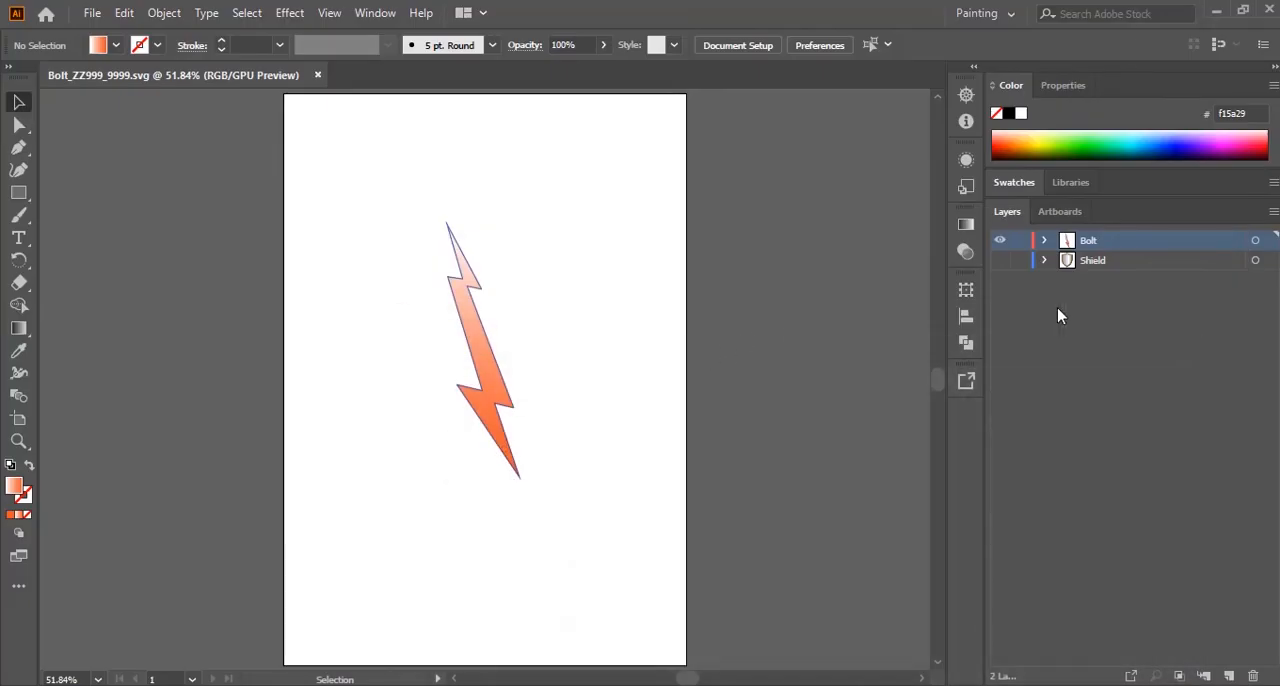
pyautogui.click(1000, 260)
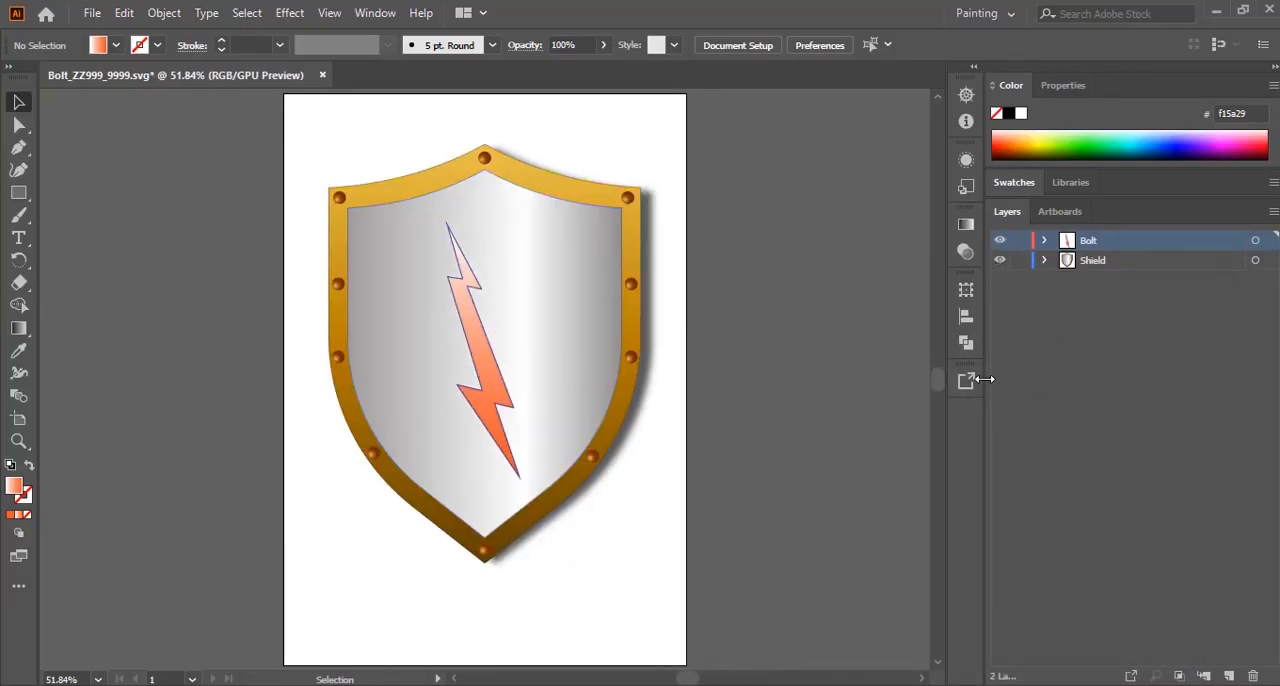
# Step: Save the shield with the bolt as an SVG file named Shield_2_ZZ999_9999.svg, keeping the default SVG options
pyautogui.click(91, 12)
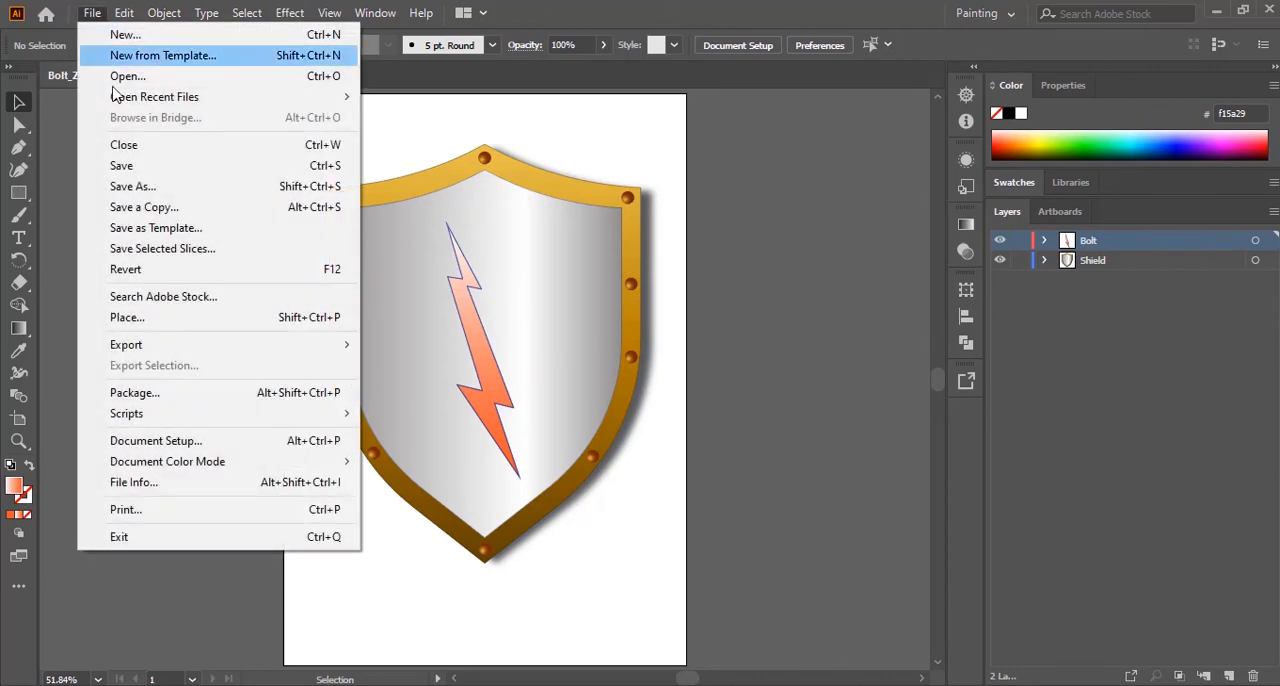
pyautogui.click(135, 184)
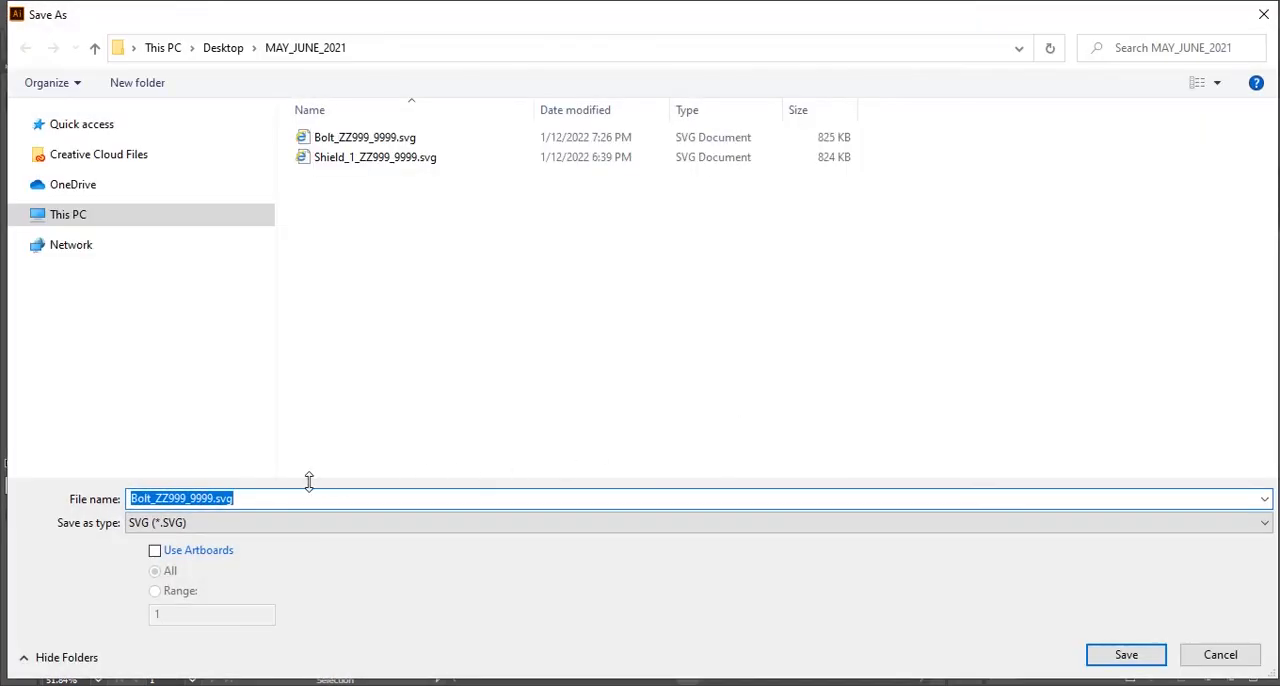
pyautogui.click(397, 163)
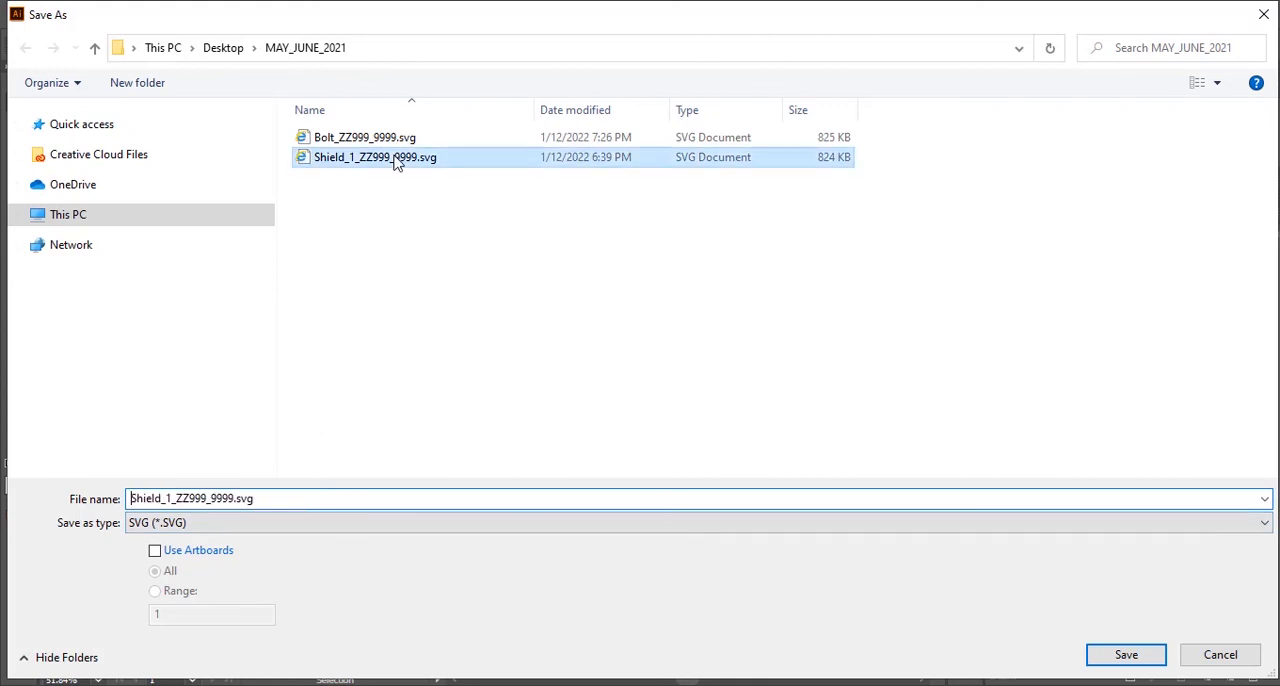
pyautogui.doubleClick(173, 500)
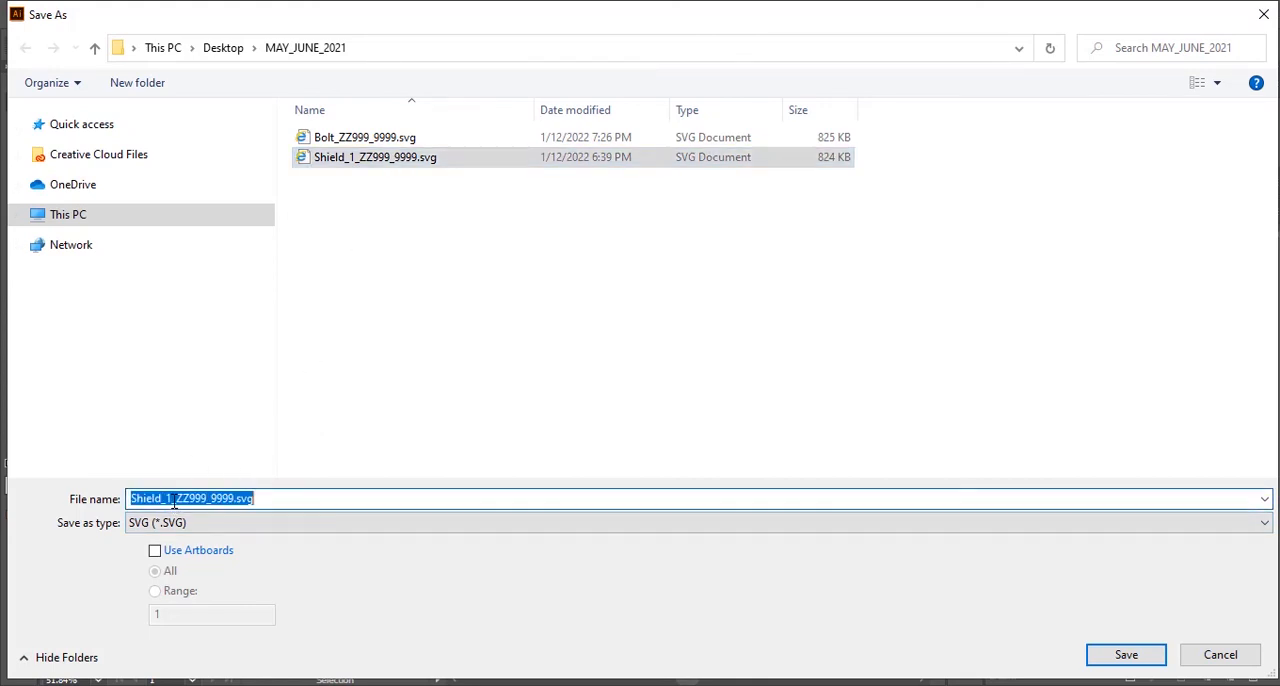
pyautogui.click(173, 500)
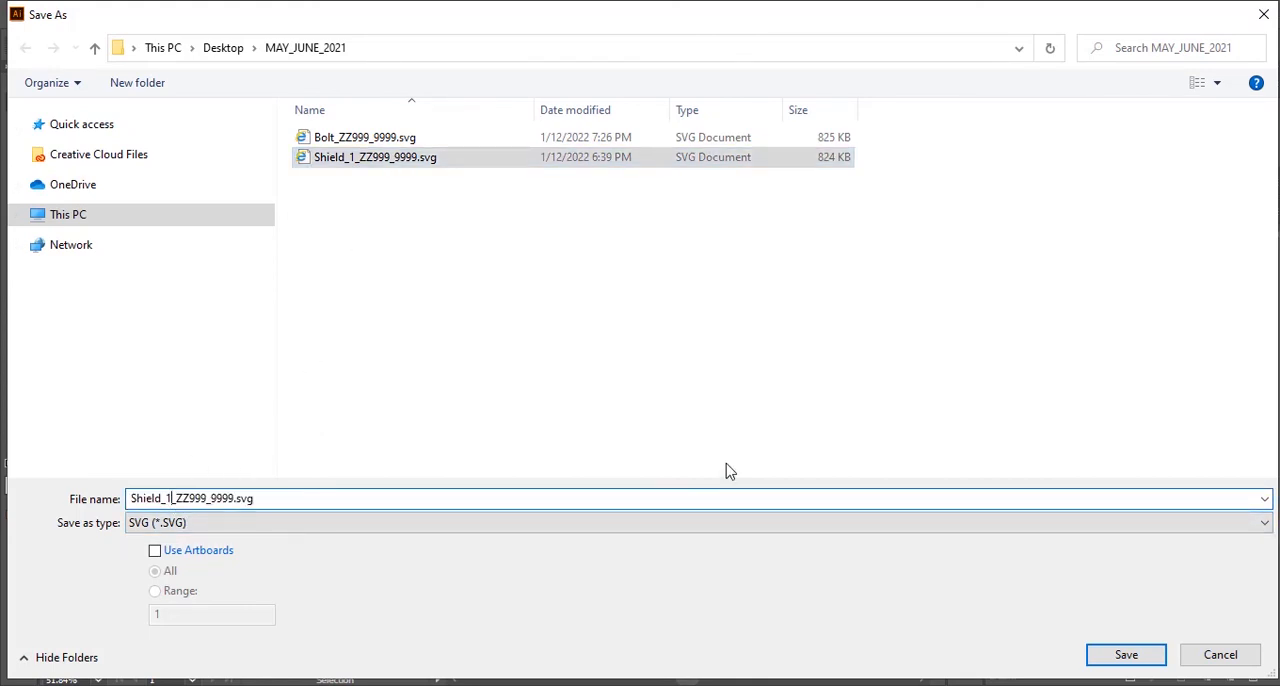
pyautogui.press('BackSpace')
pyautogui.write('2')
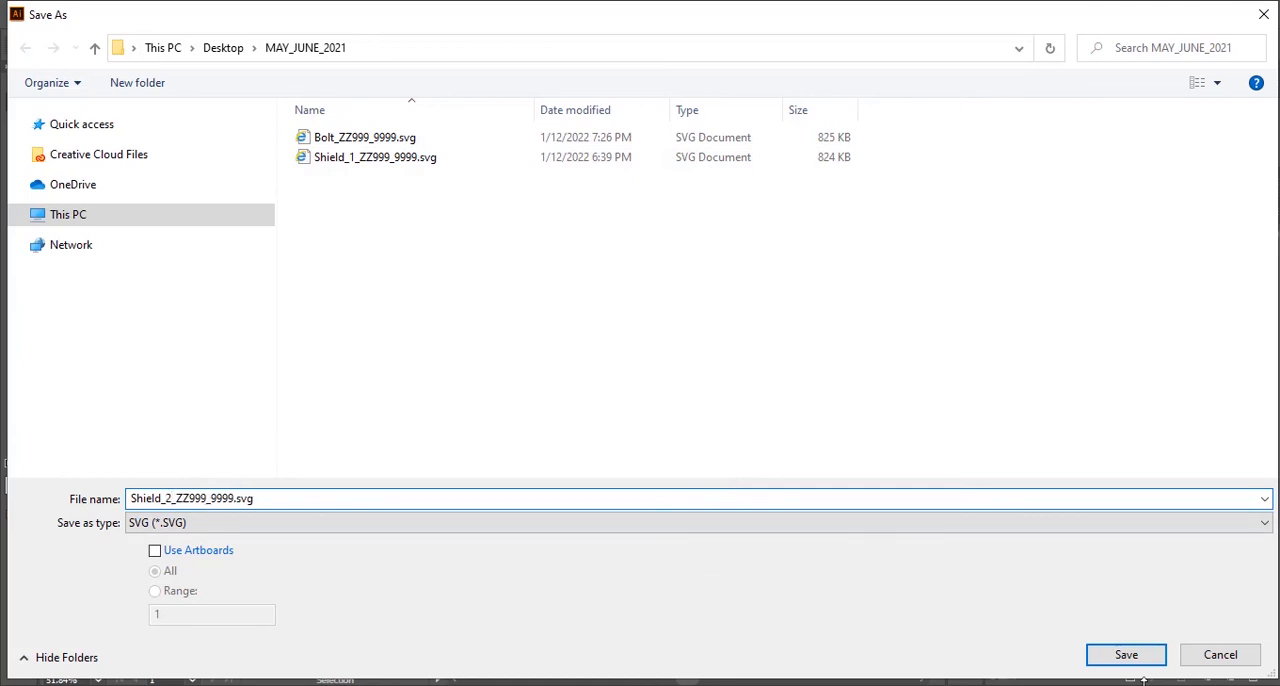
pyautogui.click(1134, 660)
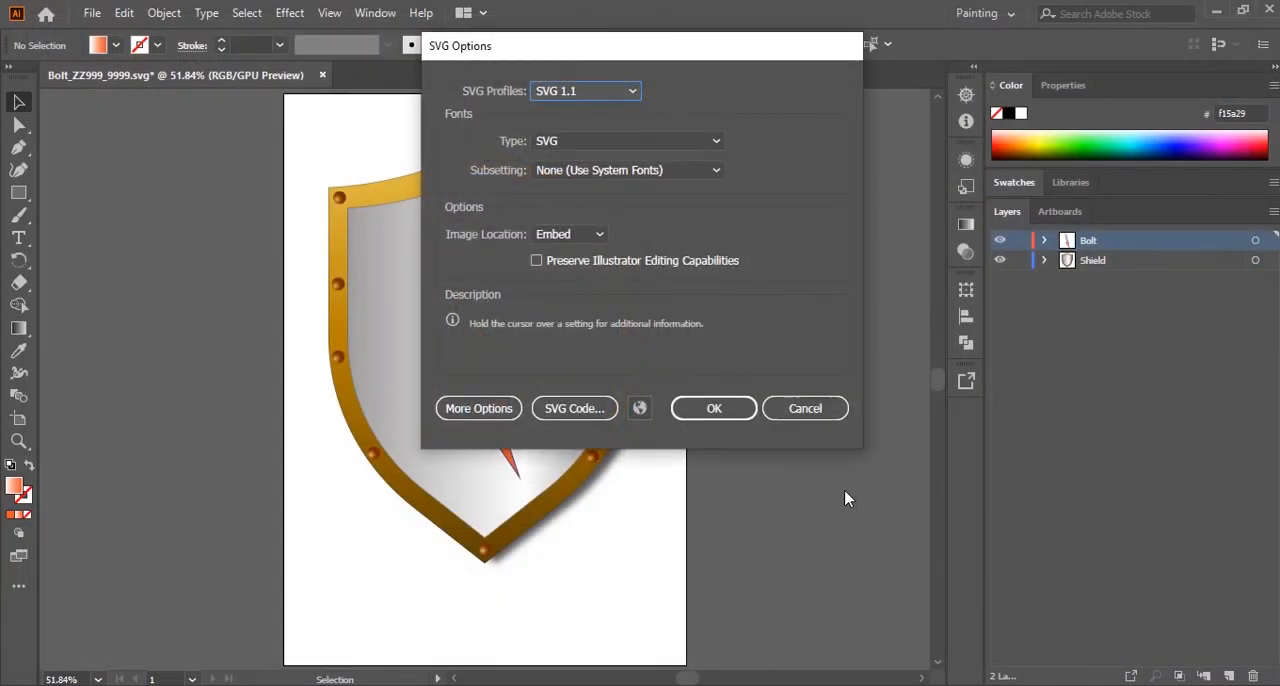
pyautogui.click(731, 410)
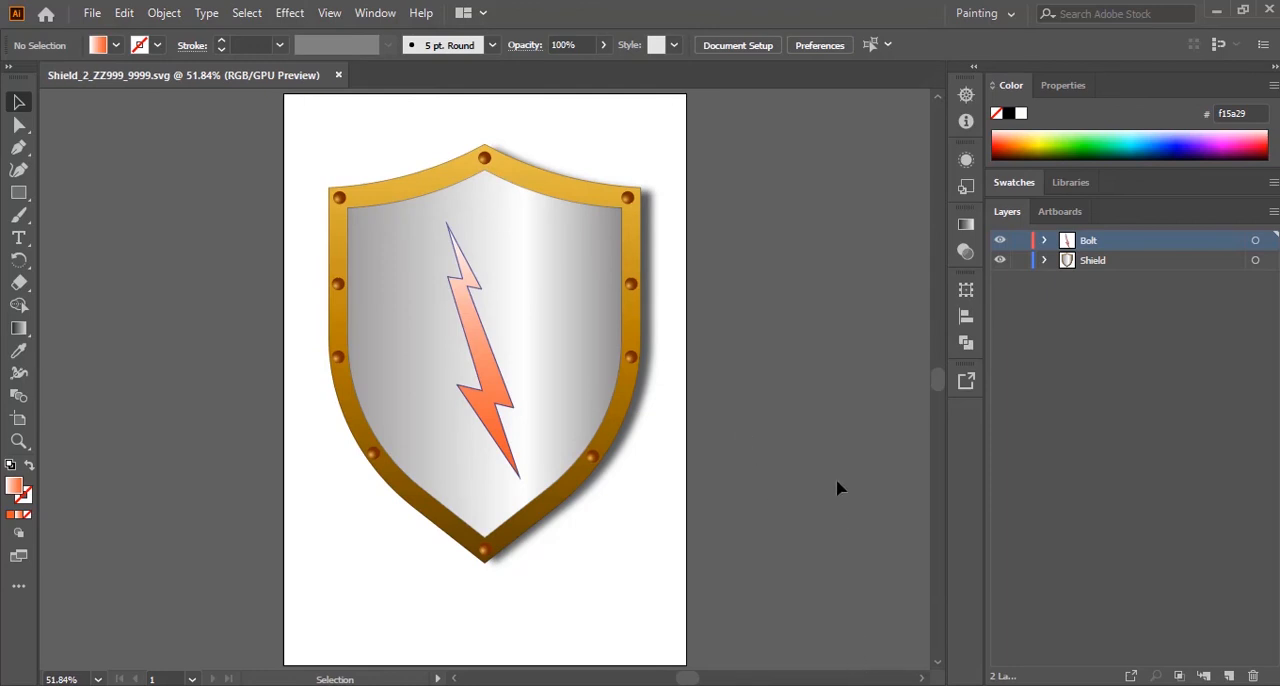
# Step: Export the shield with the bolt in PNG format as Shield_3_ZZ999_9999.png in the MAY_JUNE_2021 folder
pyautogui.click(91, 14)
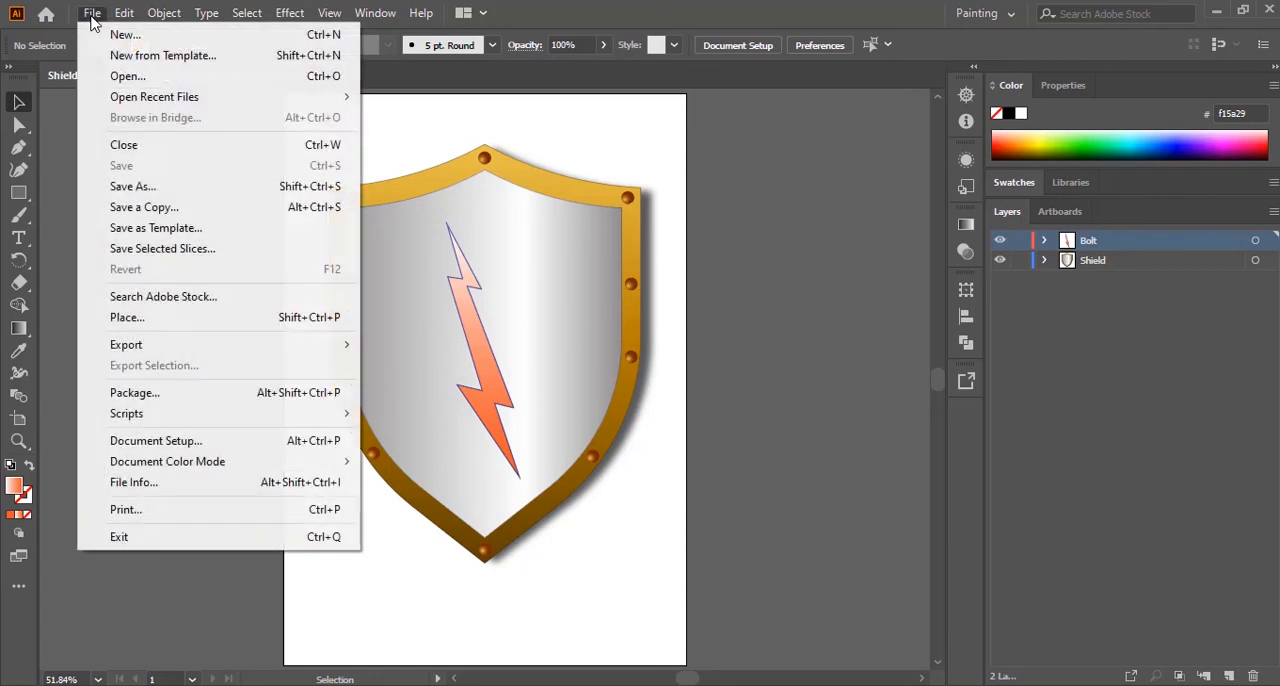
pyautogui.moveTo(172, 346)
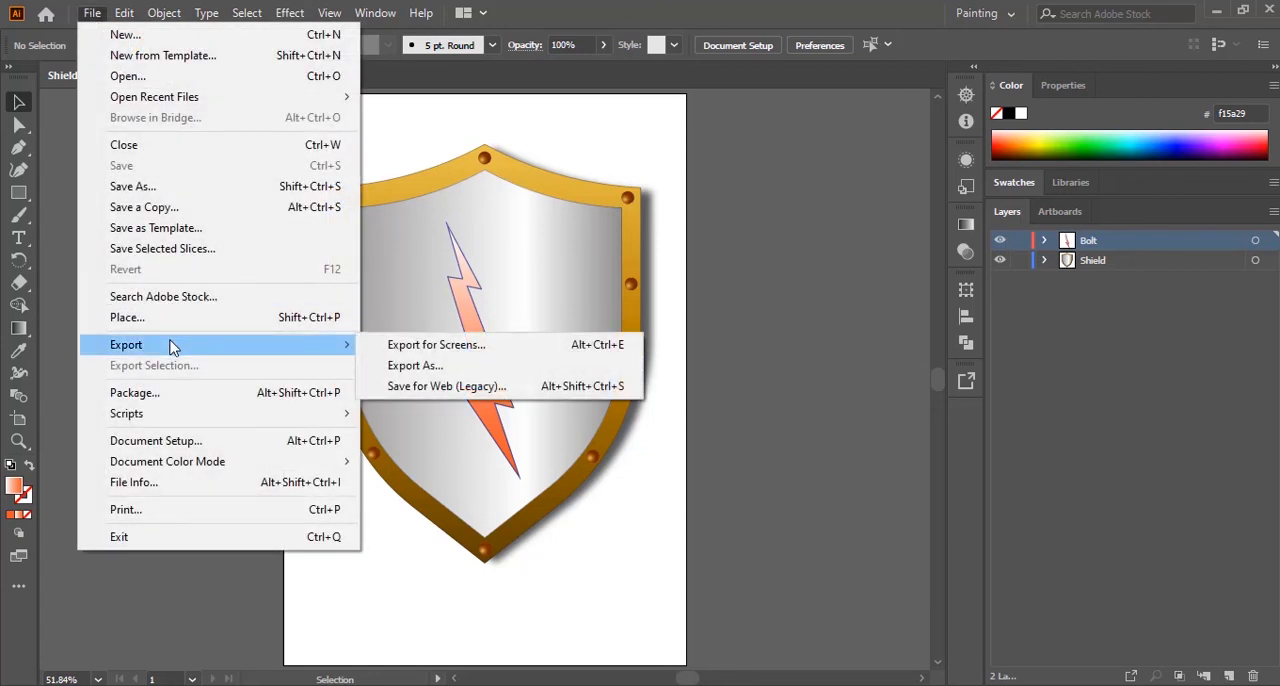
pyautogui.click(400, 368)
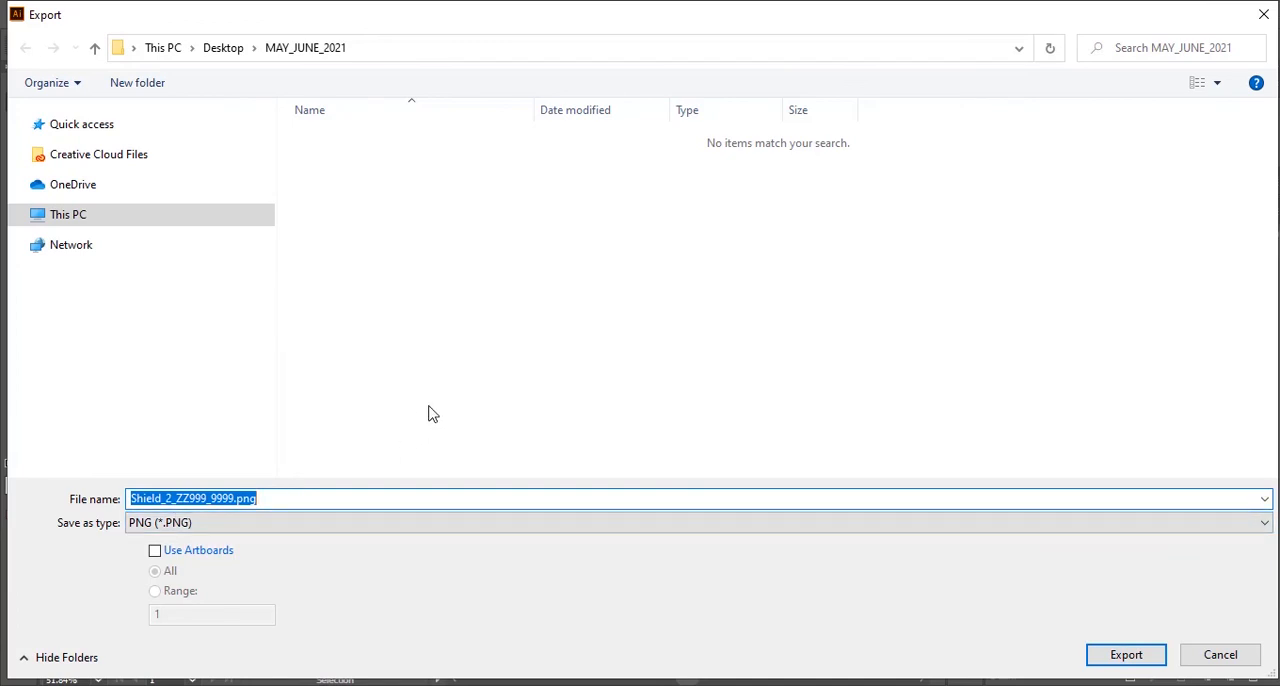
pyautogui.click(172, 502)
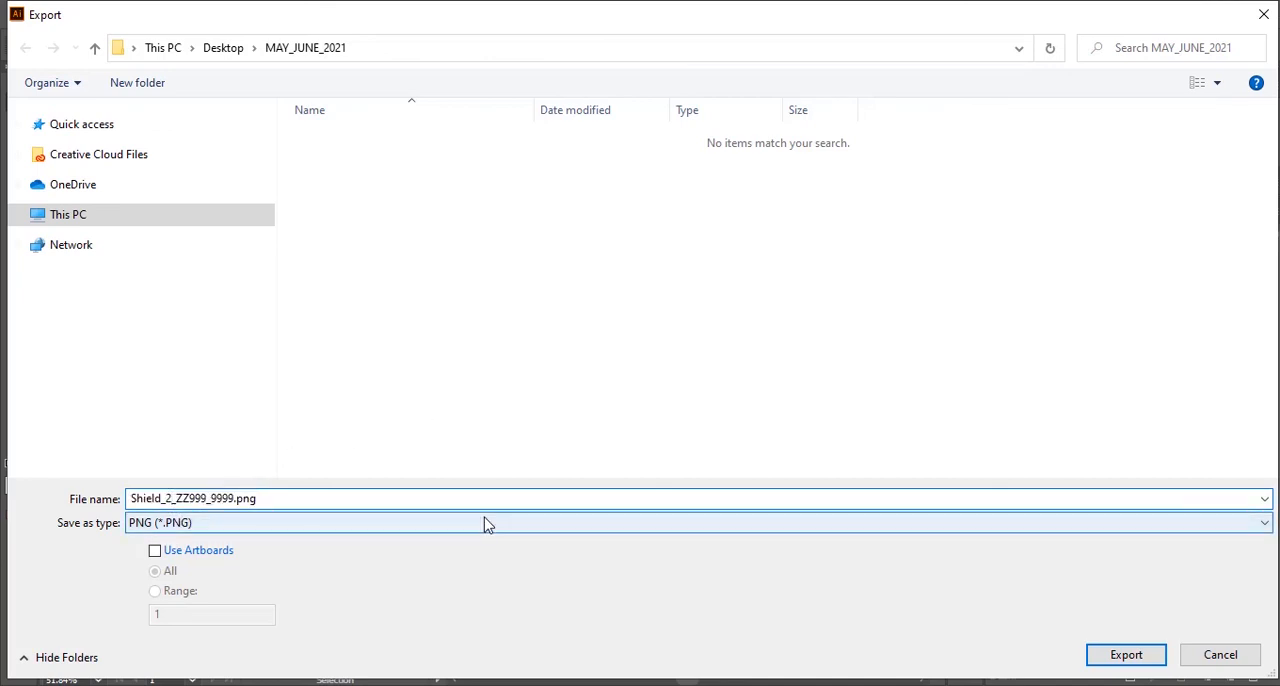
pyautogui.press('BackSpace')
pyautogui.write('3')
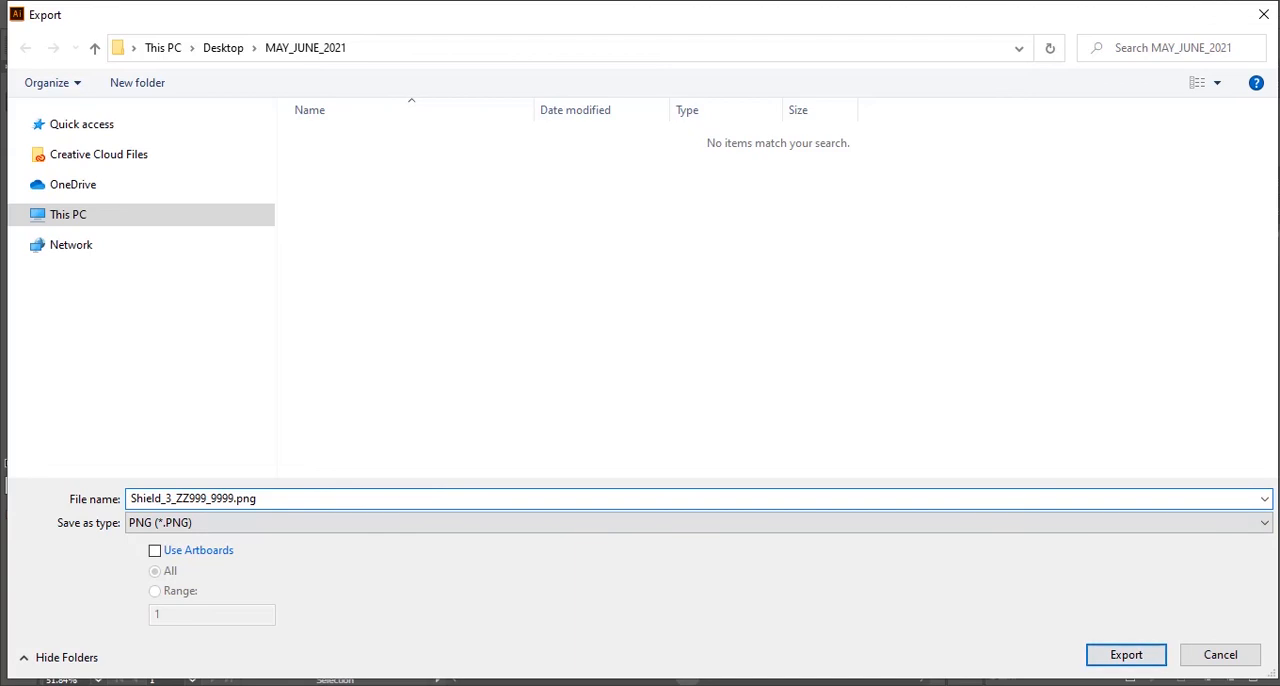
pyautogui.click(1123, 657)
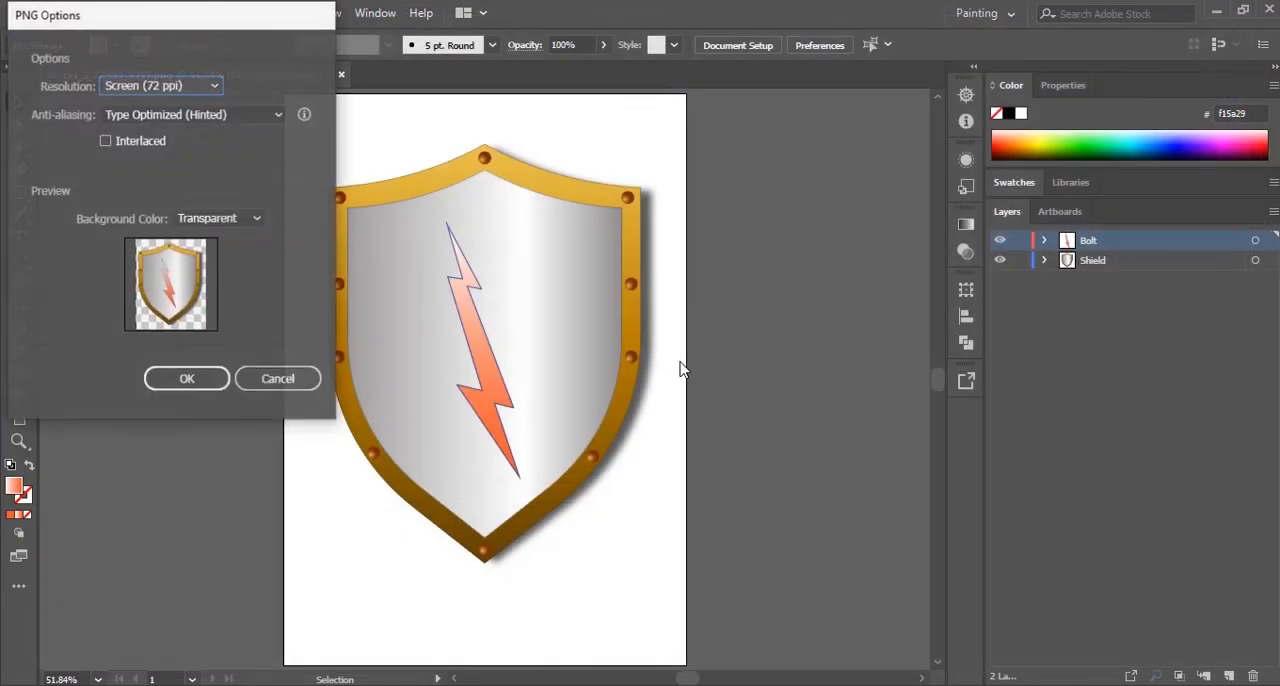
# Step: Set the PNG background colour to Transparent, keep the Screen (72 ppi) resolution, and complete the export
pyautogui.moveTo(150, 22); pyautogui.dragTo(843, 114)
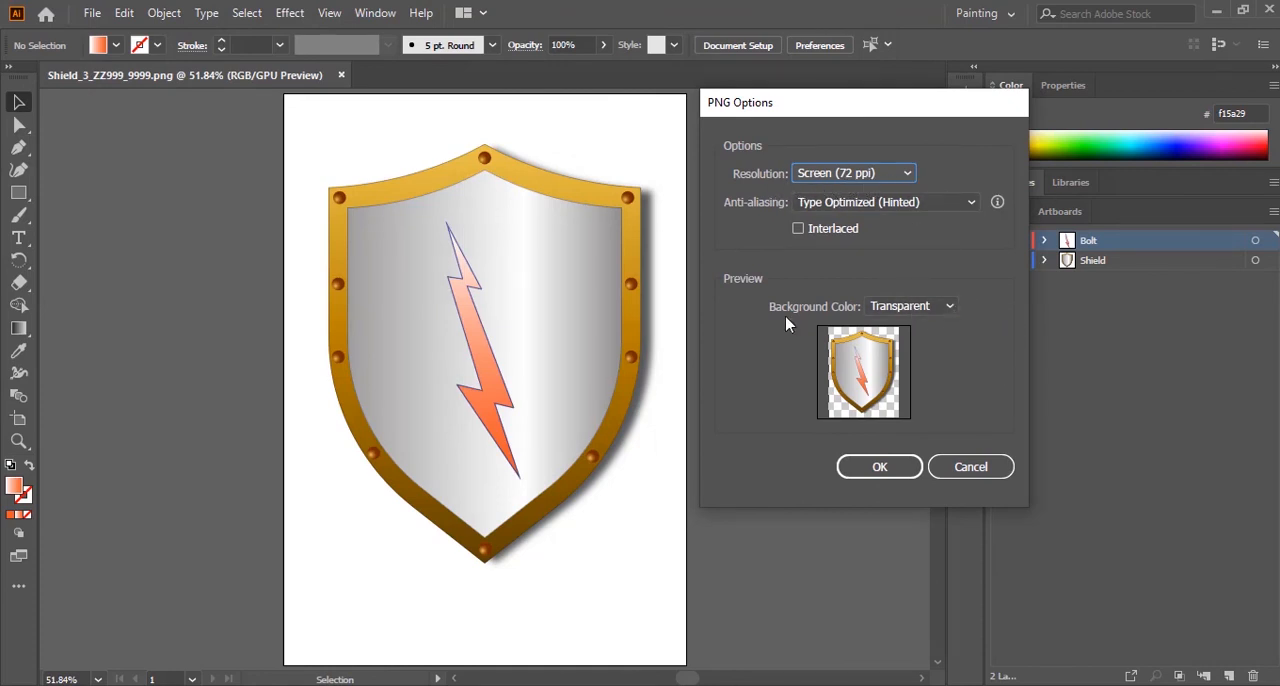
pyautogui.click(945, 308)
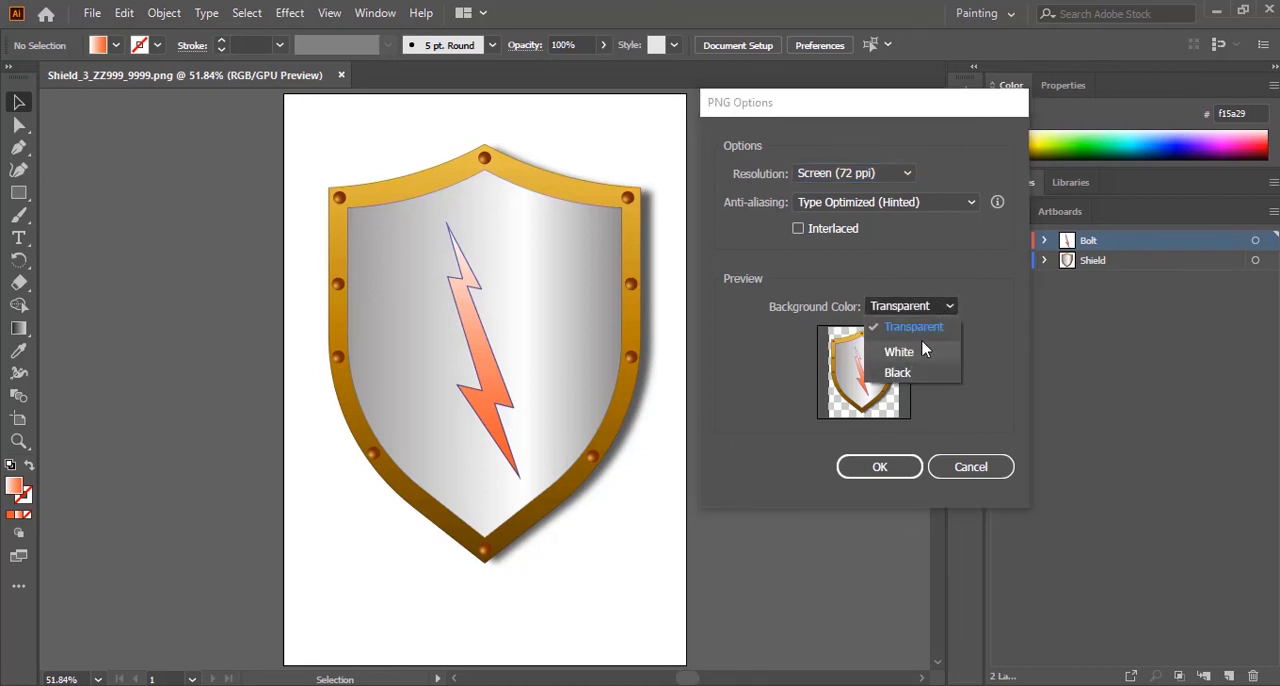
pyautogui.click(924, 333)
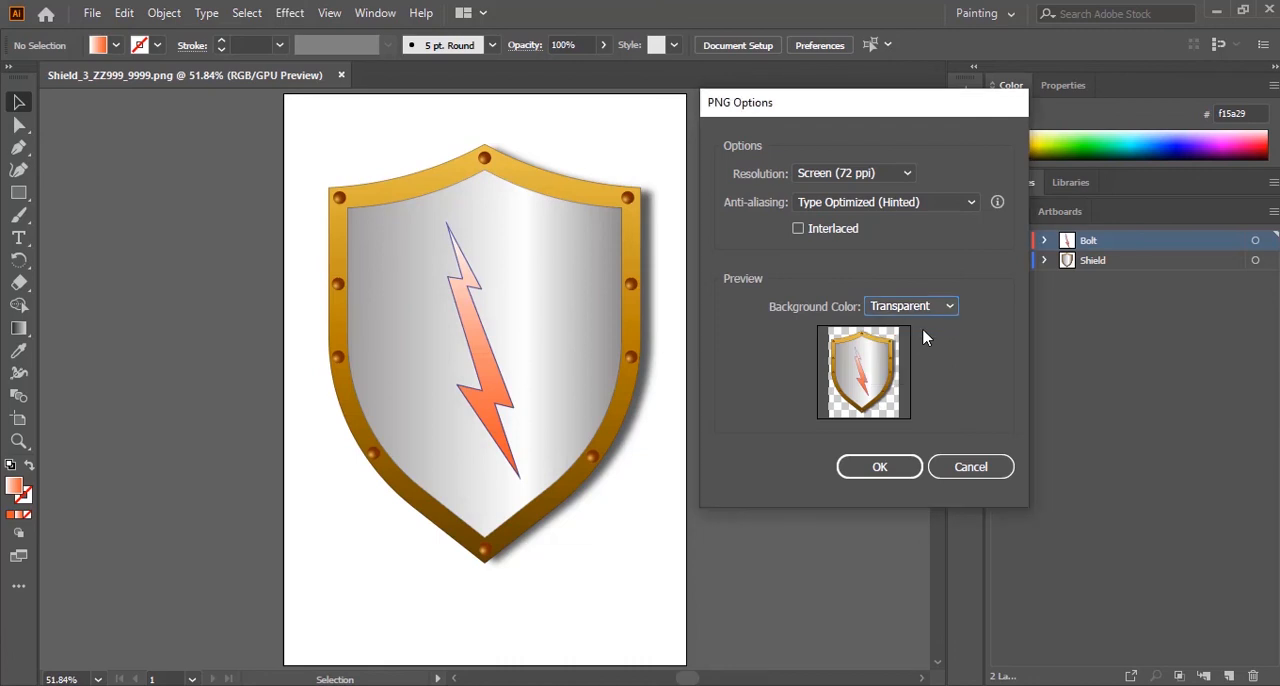
pyautogui.click(880, 476)
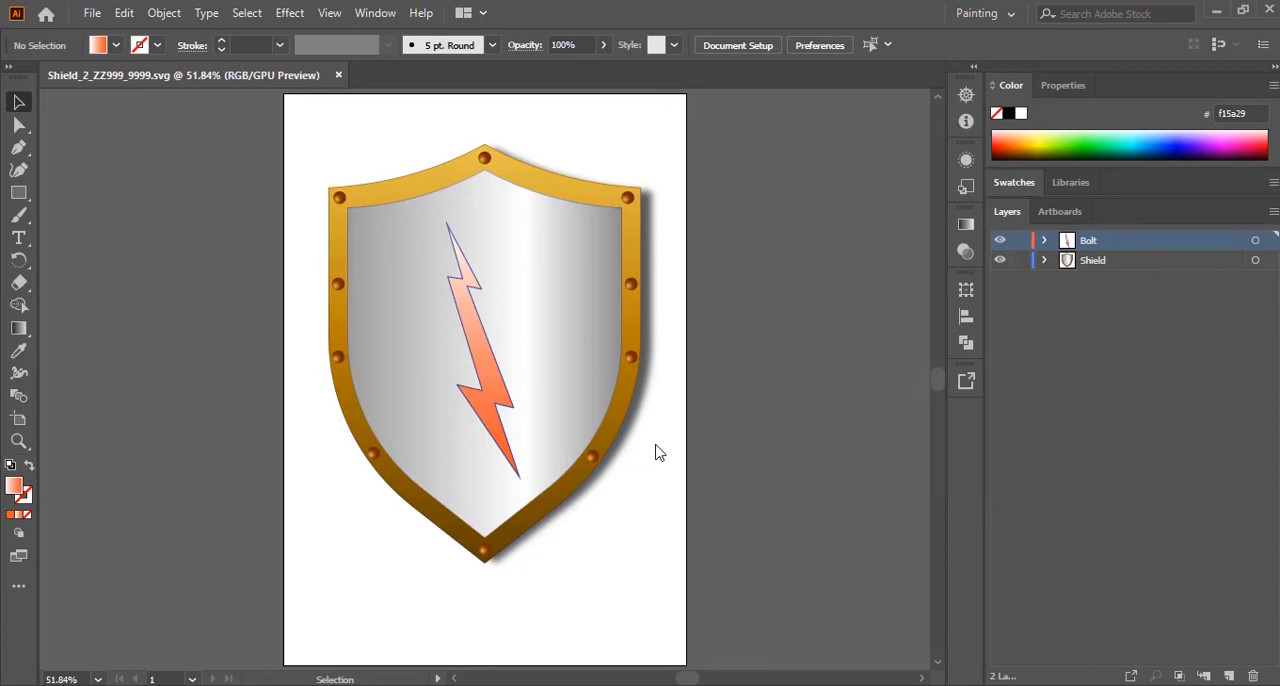
# Step: Switch to Acrobat and review the exam paper's bolt and shield instructions on page 3 and the Task 2 animation instructions on page 4
pyautogui.click(870, 685)
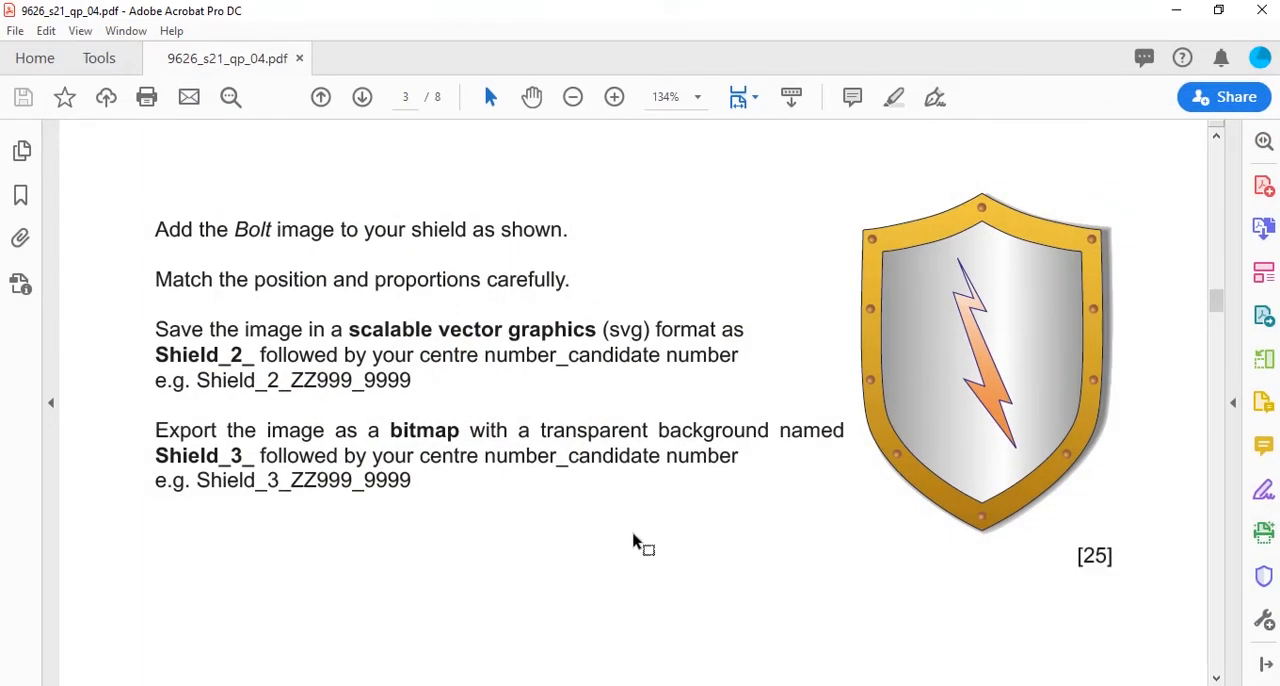
pyautogui.scroll(6, 633, 541)
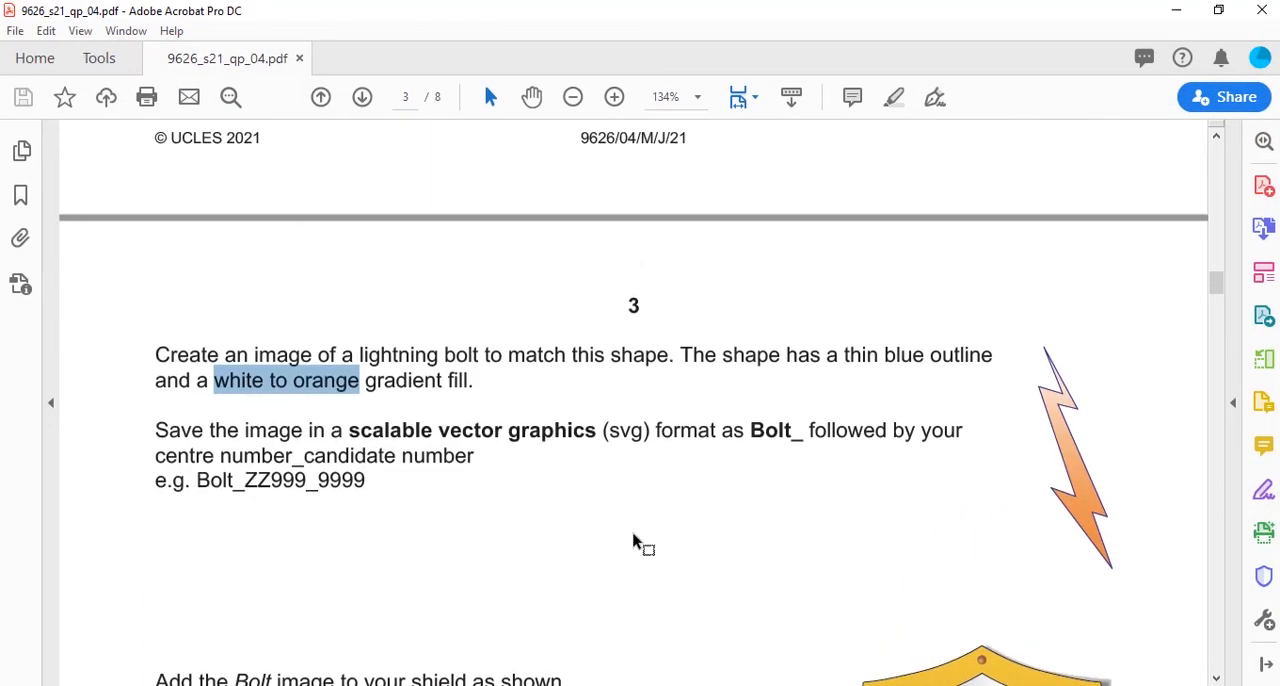
pyautogui.scroll(-4, 633, 541)
pyautogui.scroll(-10, 633, 541)
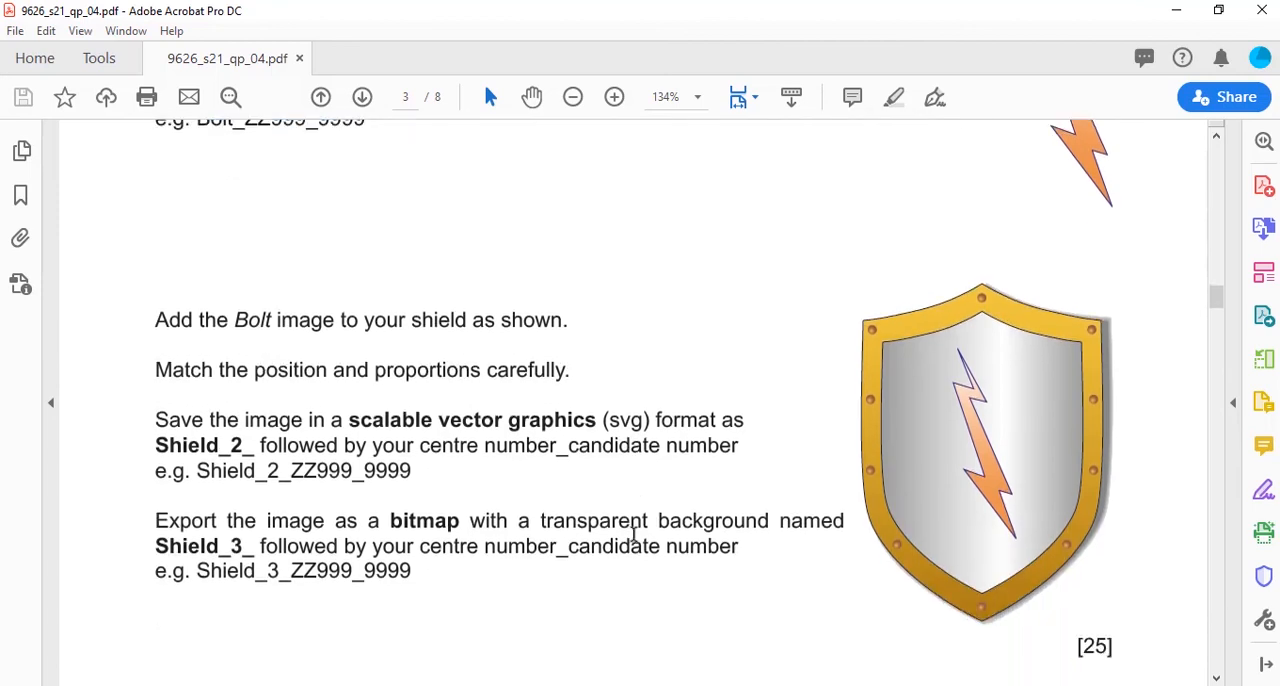
pyautogui.scroll(-10, 633, 541)
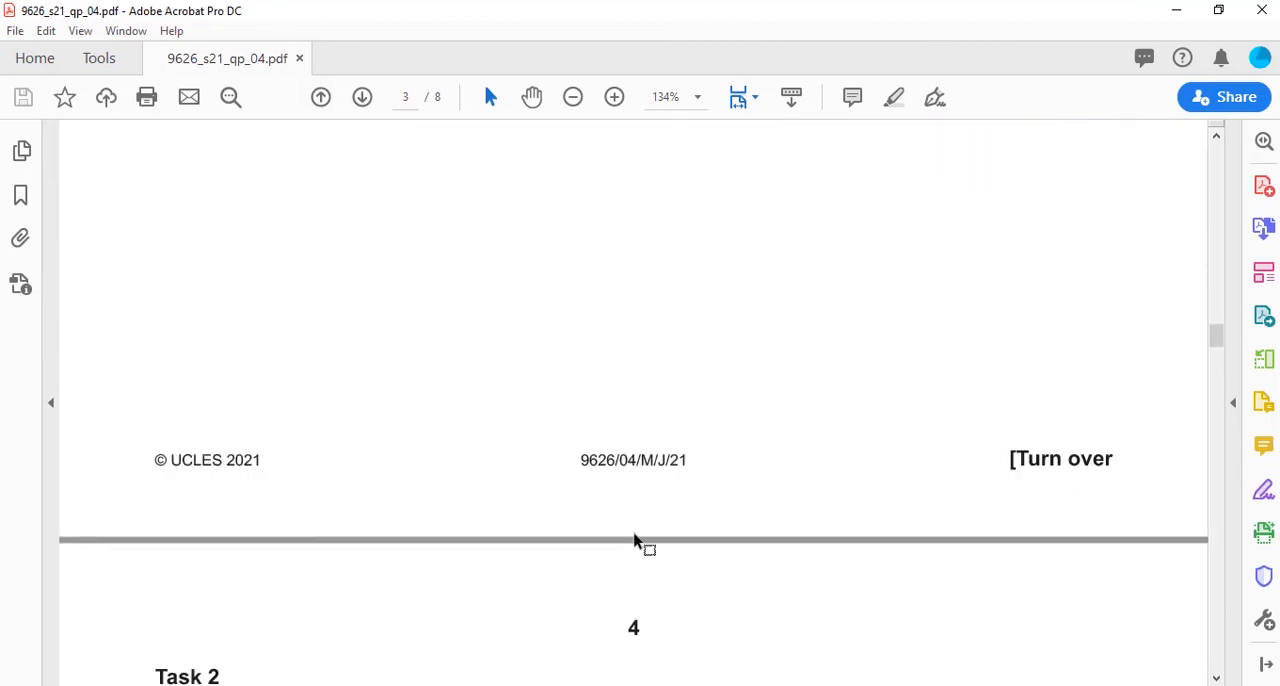
pyautogui.scroll(-5, 633, 541)
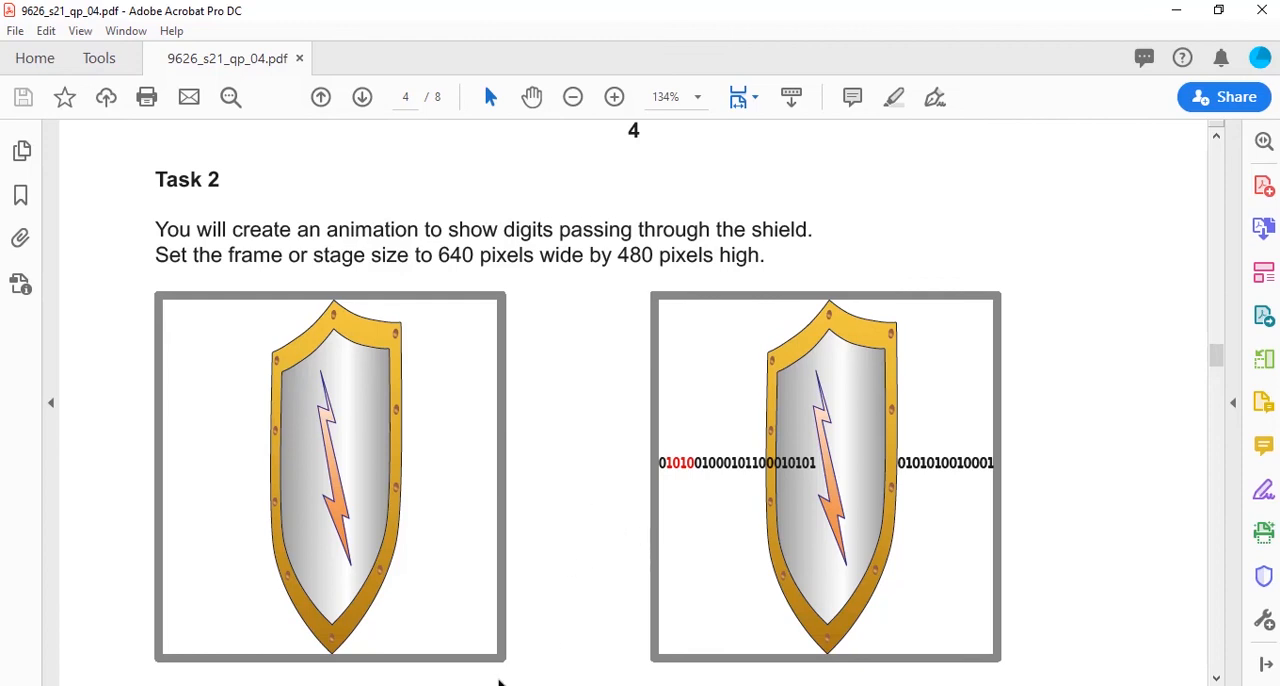
pyautogui.moveTo(440, 685)
pyautogui.scroll(10, 557, 554)
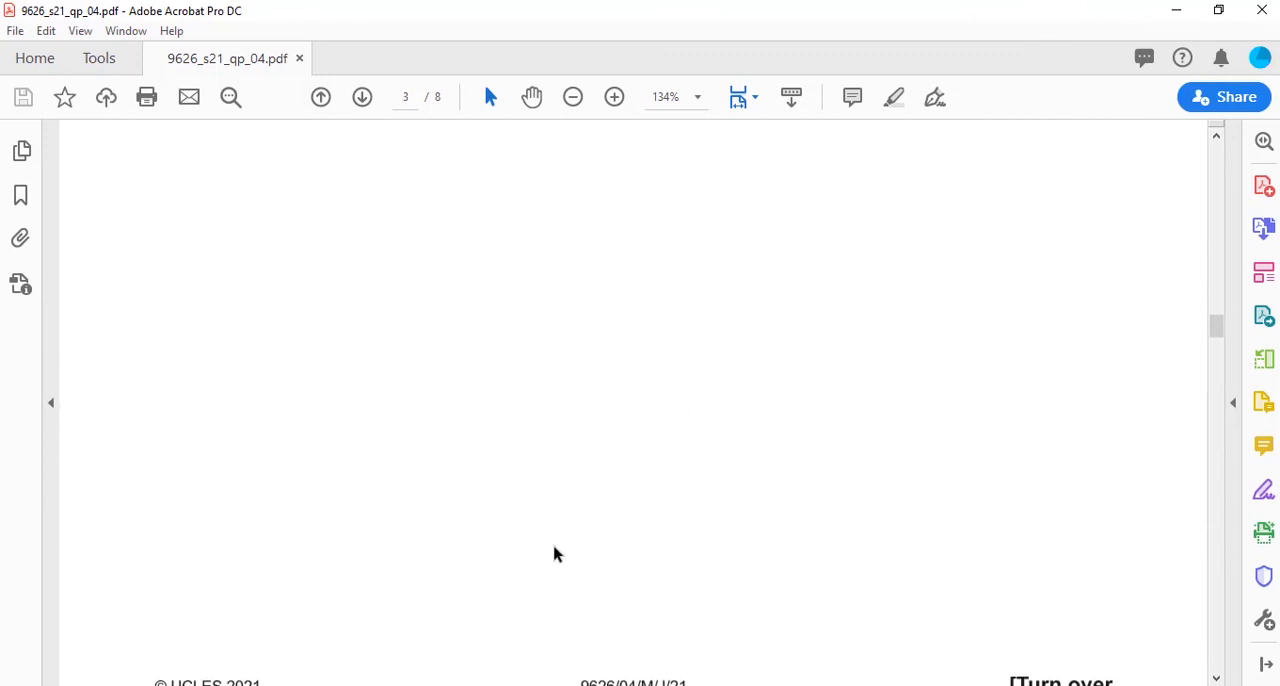
pyautogui.scroll(10, 557, 554)
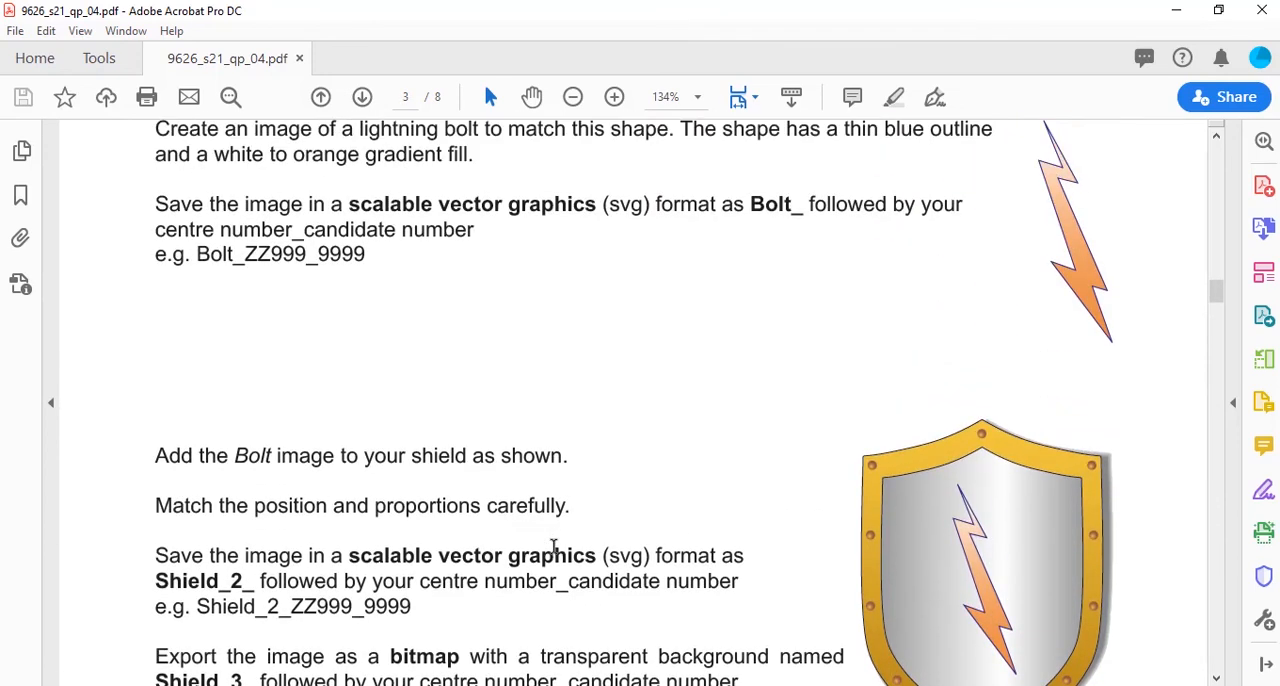
pyautogui.scroll(5, 553, 547)
pyautogui.scroll(-4, 553, 547)
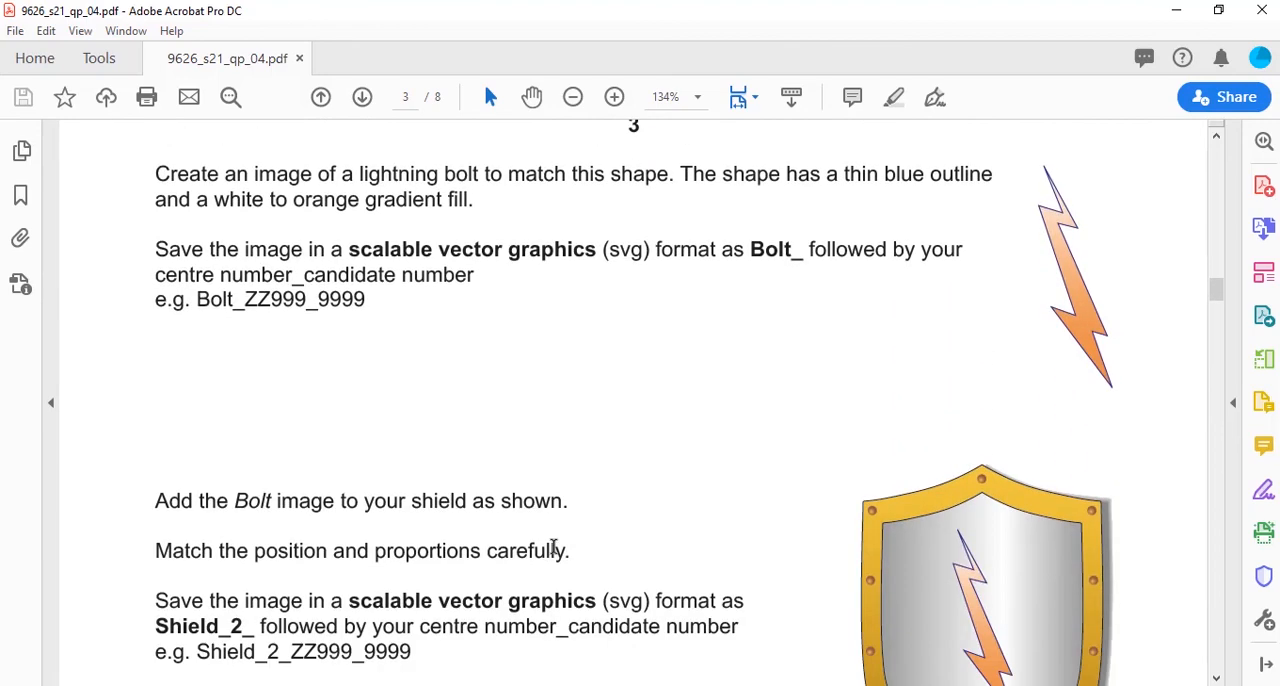